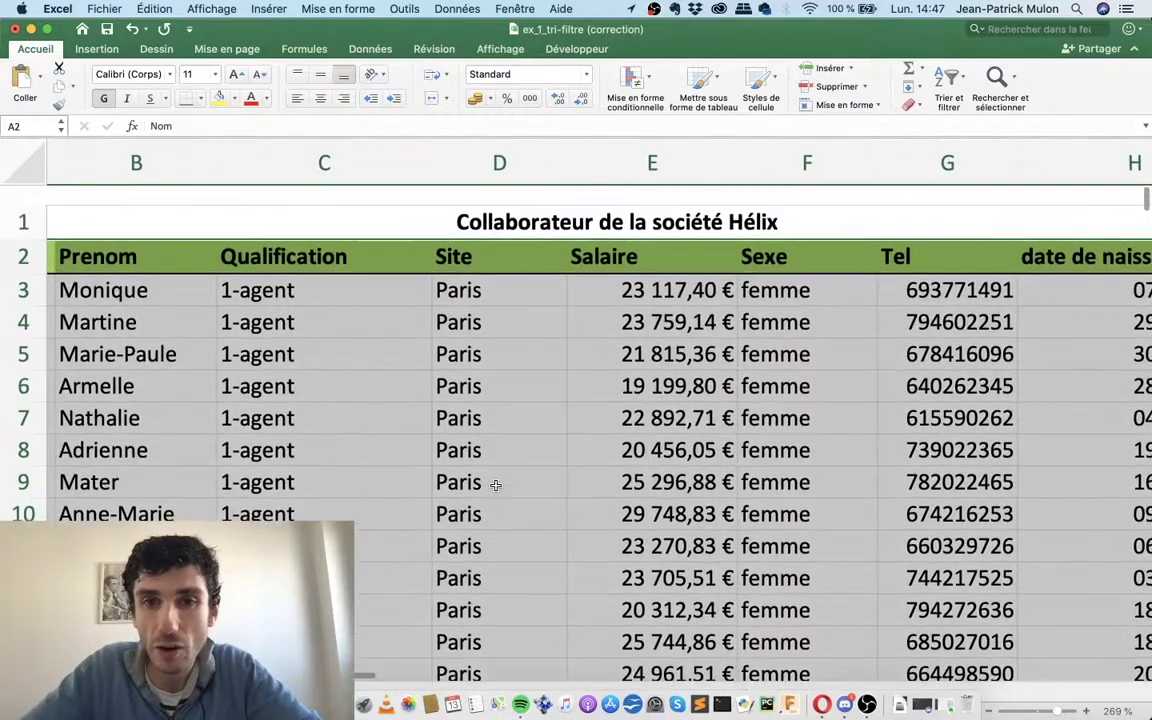
Switch to the Word notes and add an empty line below the red select-whole-database sentence
scroll(419, 393, right, 8)
scroll(417, 395, left, 1)
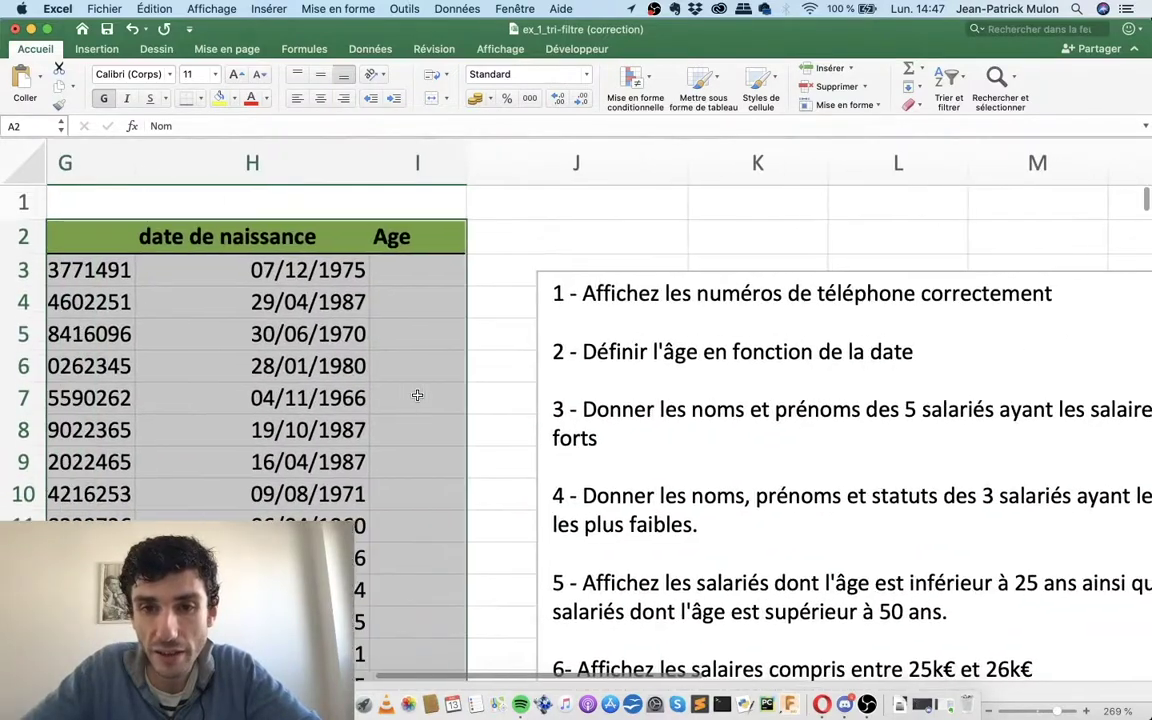
scroll(417, 395, down, 2)
scroll(417, 397, left, 3)
scroll(417, 399, left, 3)
scroll(417, 399, left, 3)
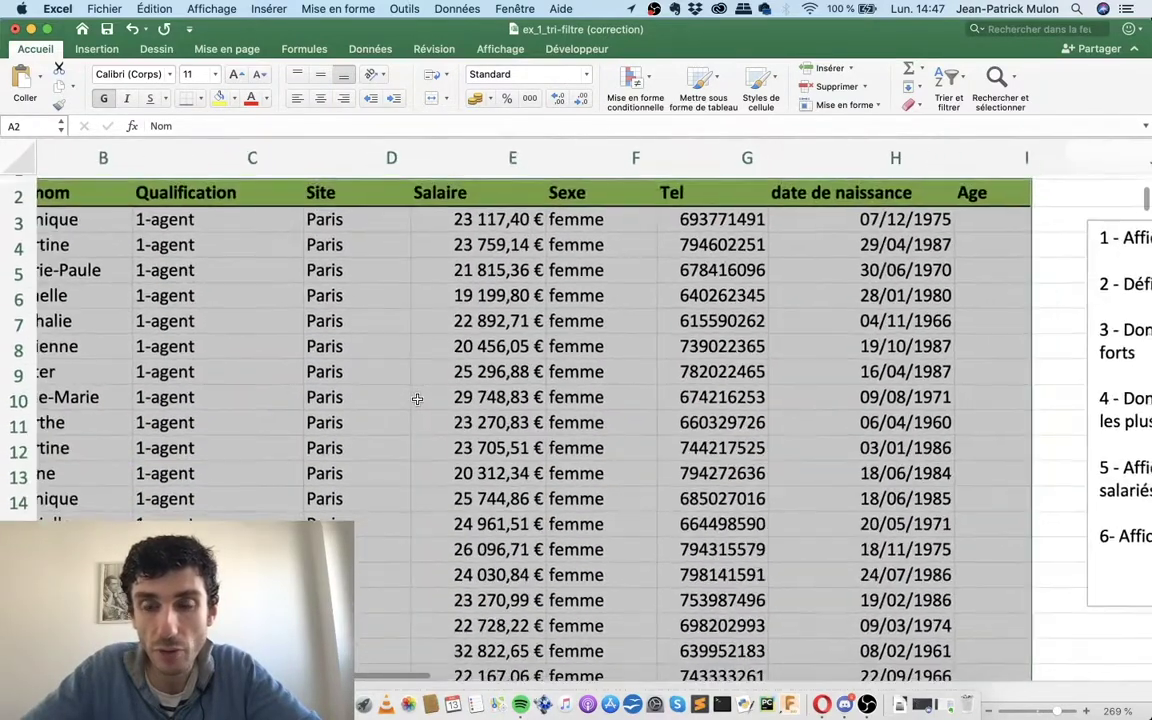
scroll(417, 399, up, 1)
scroll(417, 399, right, 5)
scroll(417, 399, left, 5)
scroll(418, 400, down, 3)
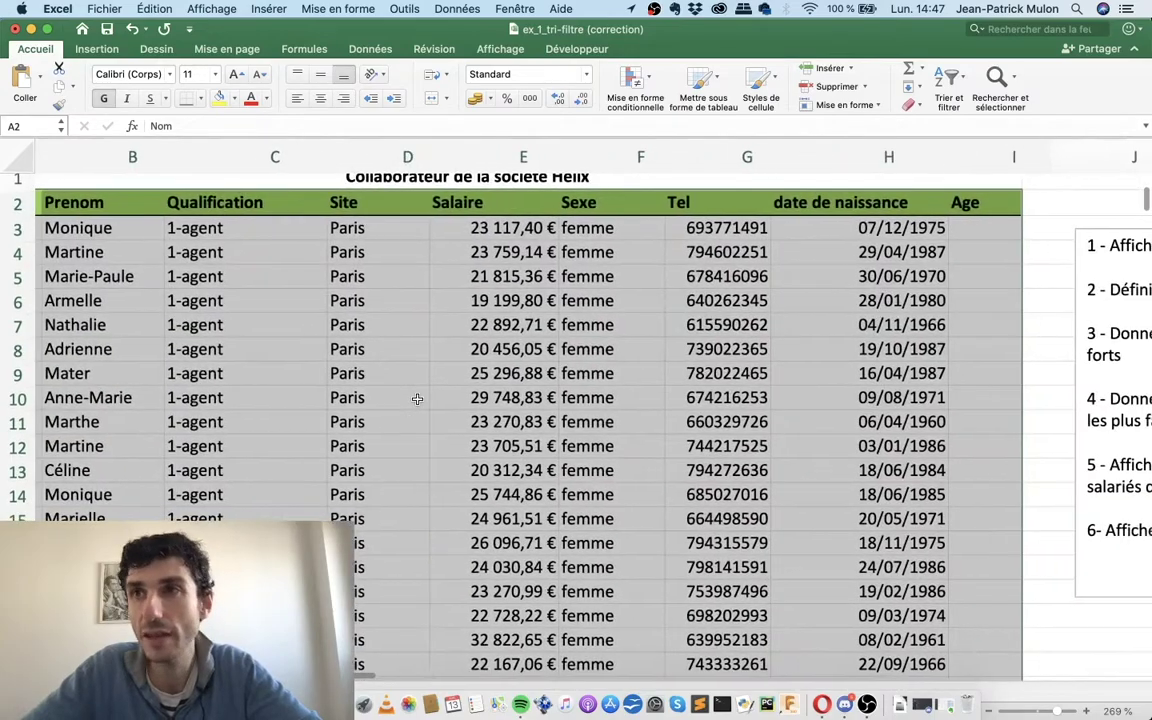
scroll(418, 402, up, 1)
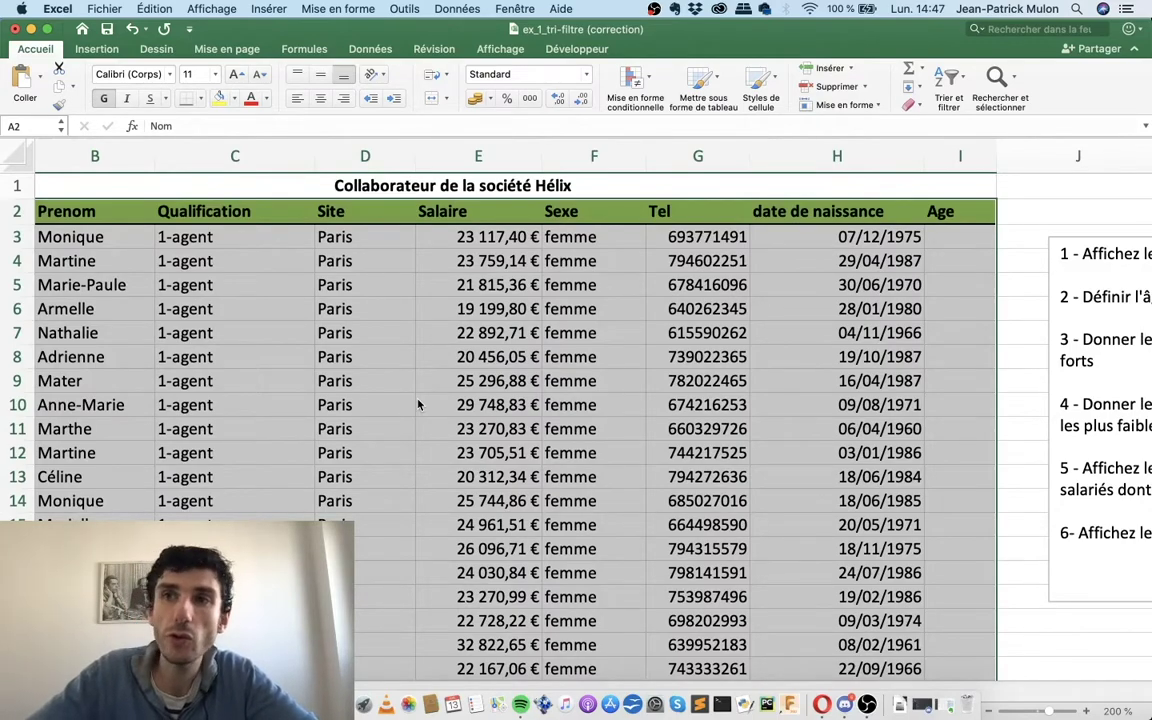
key(ctrl+Left)
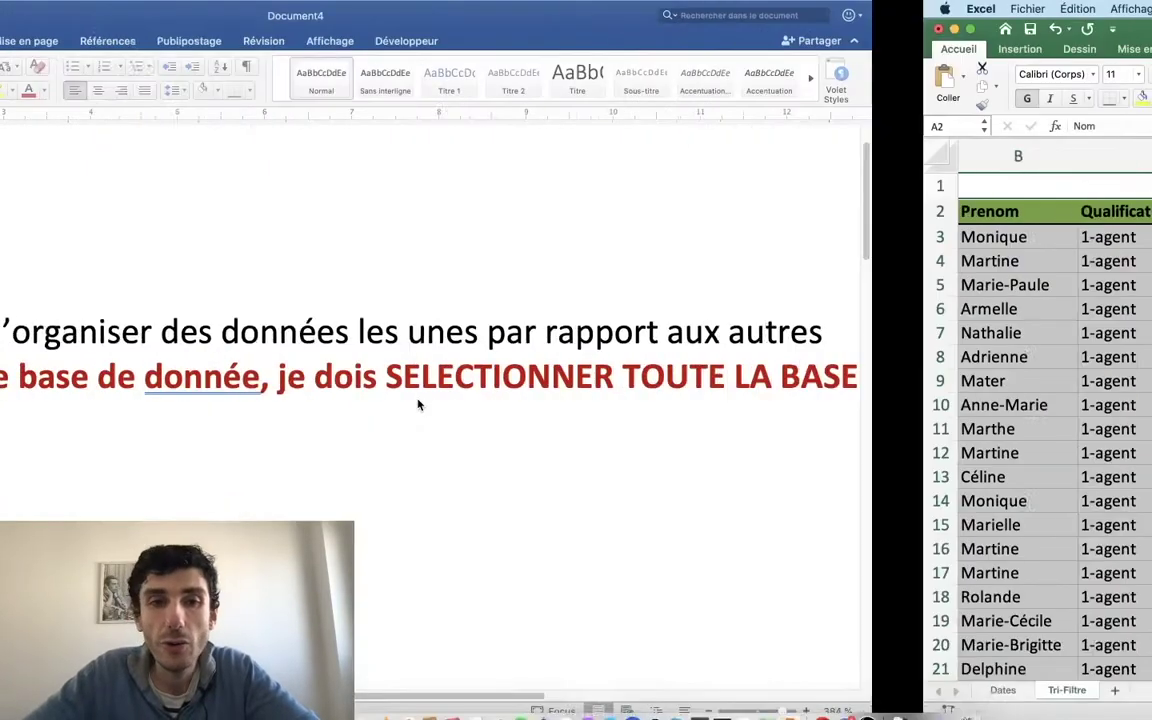
scroll(1045, 412, down, 3)
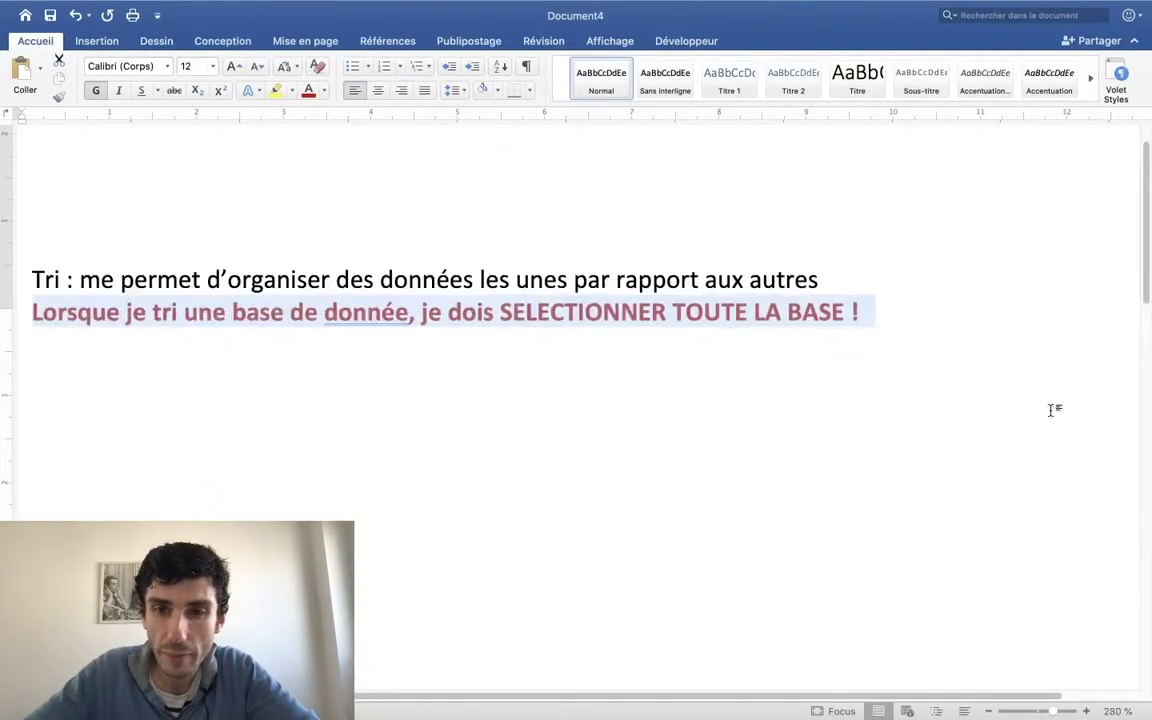
scroll(1050, 410, up, 5)
scroll(1050, 408, down, 3)
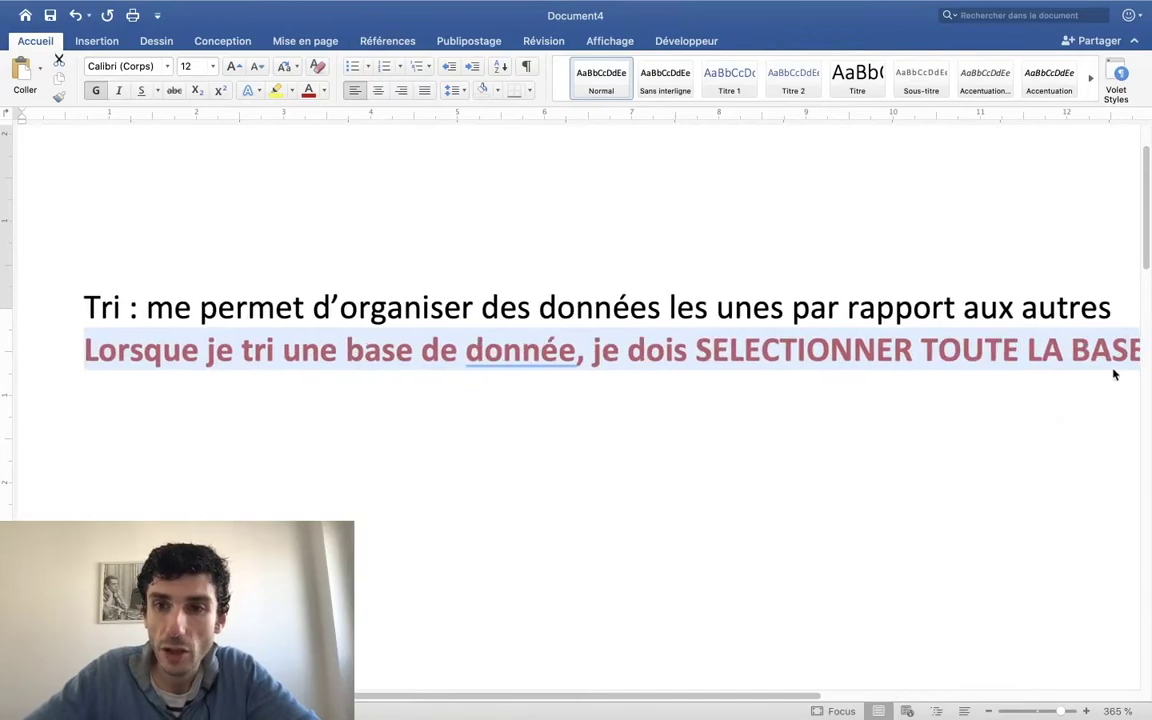
click(1116, 368)
key(Return)
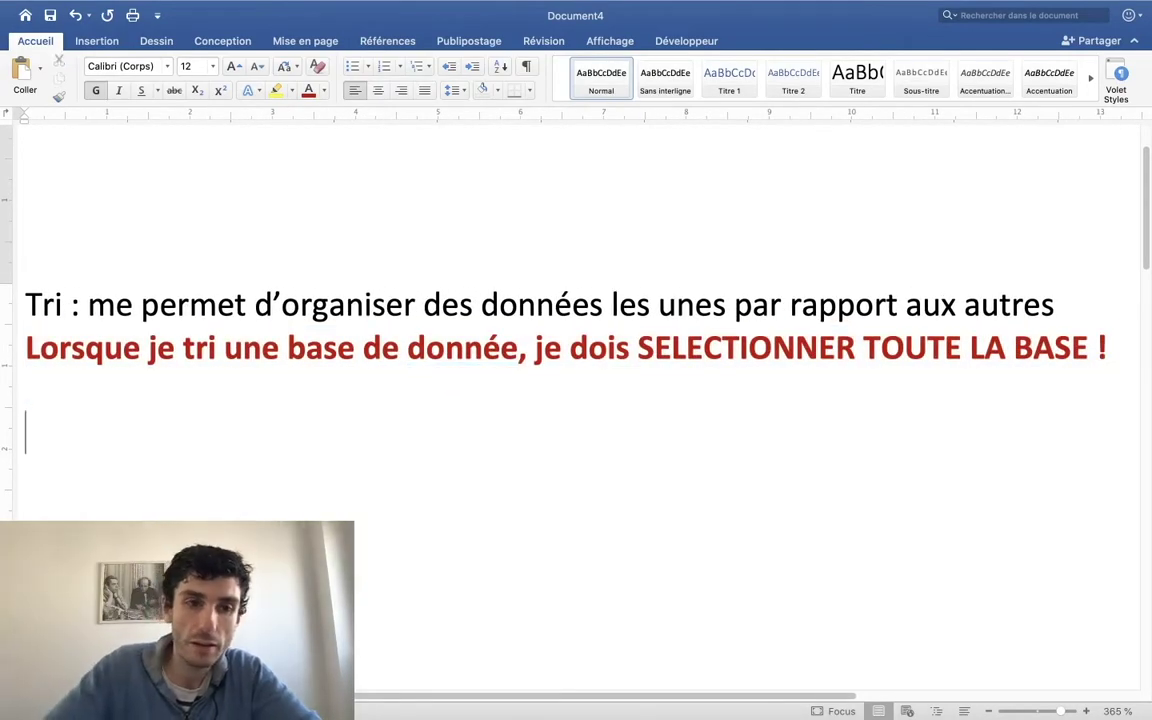
Begin a 'Filtre' label on the new empty line
text(Filtre)
key(BackSpace)
key(BackSpace)
key(BackSpace)
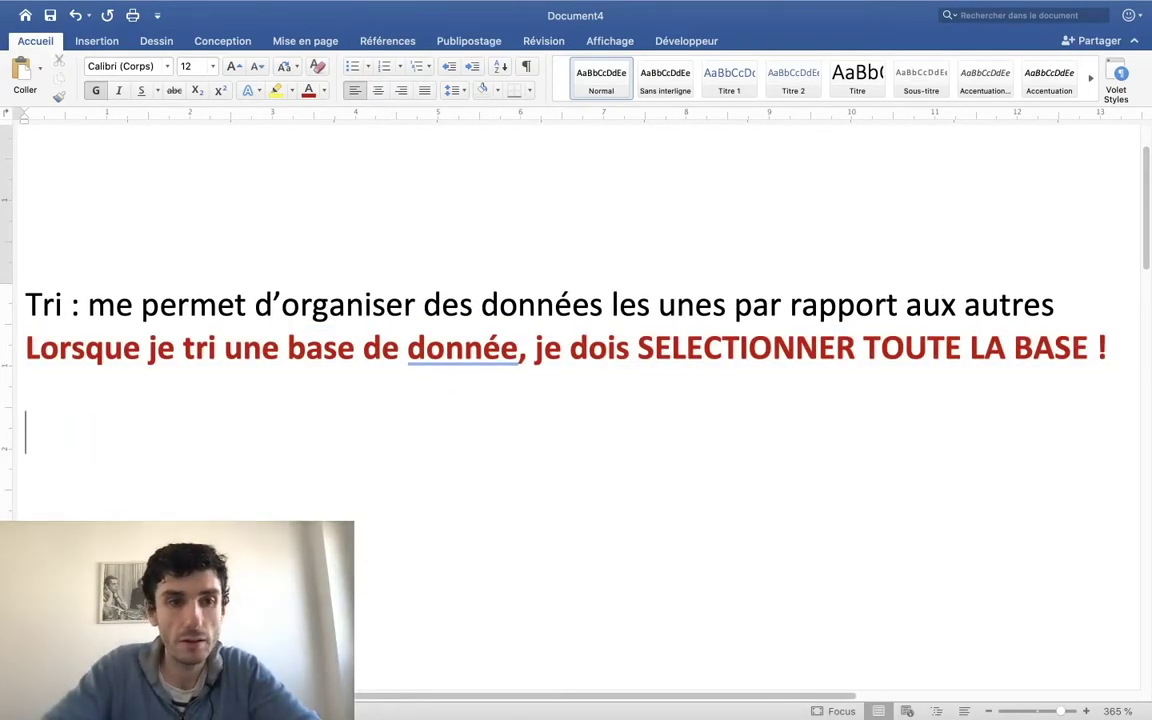
drag(62, 306, 27, 308)
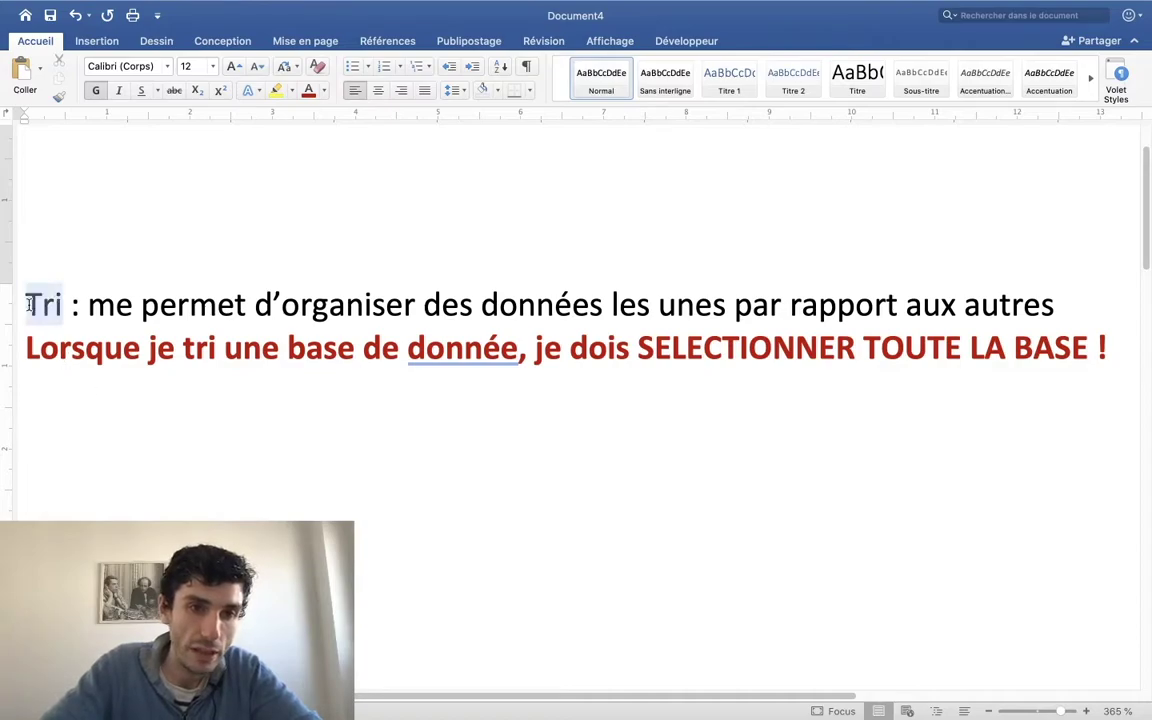
key(ctrl+c)
click(46, 412)
key(ctrl+v)
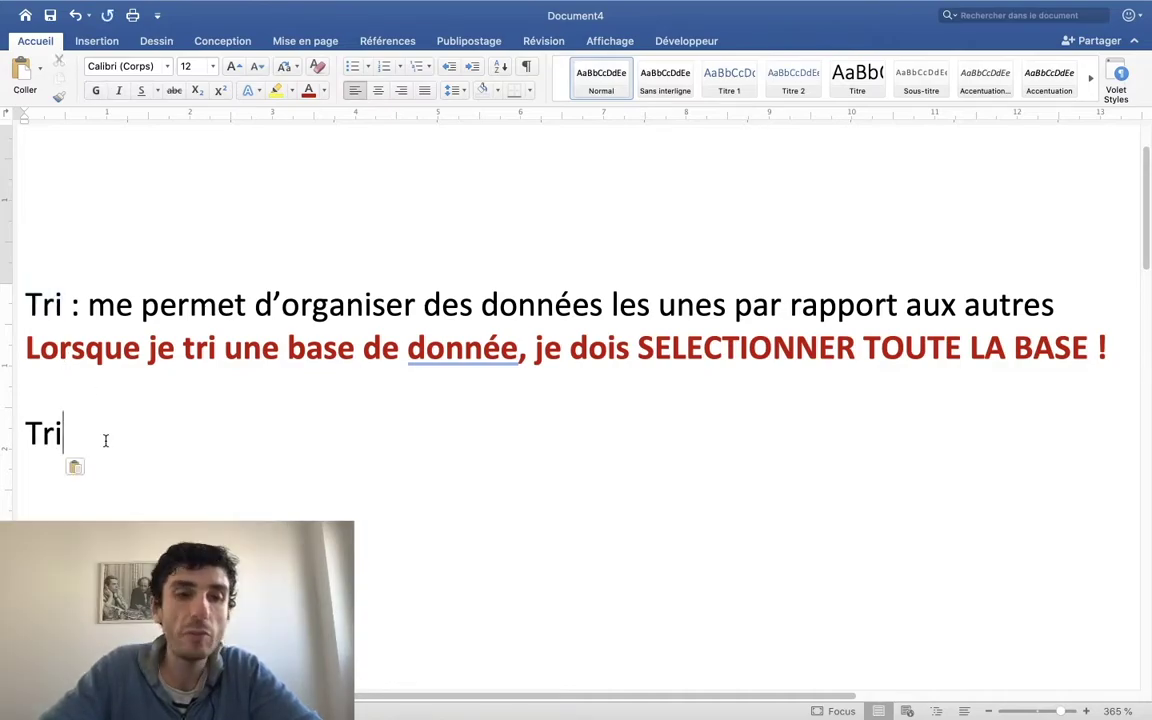
key(BackSpace)
key(BackSpace)
key(BackSpace)
text(f)
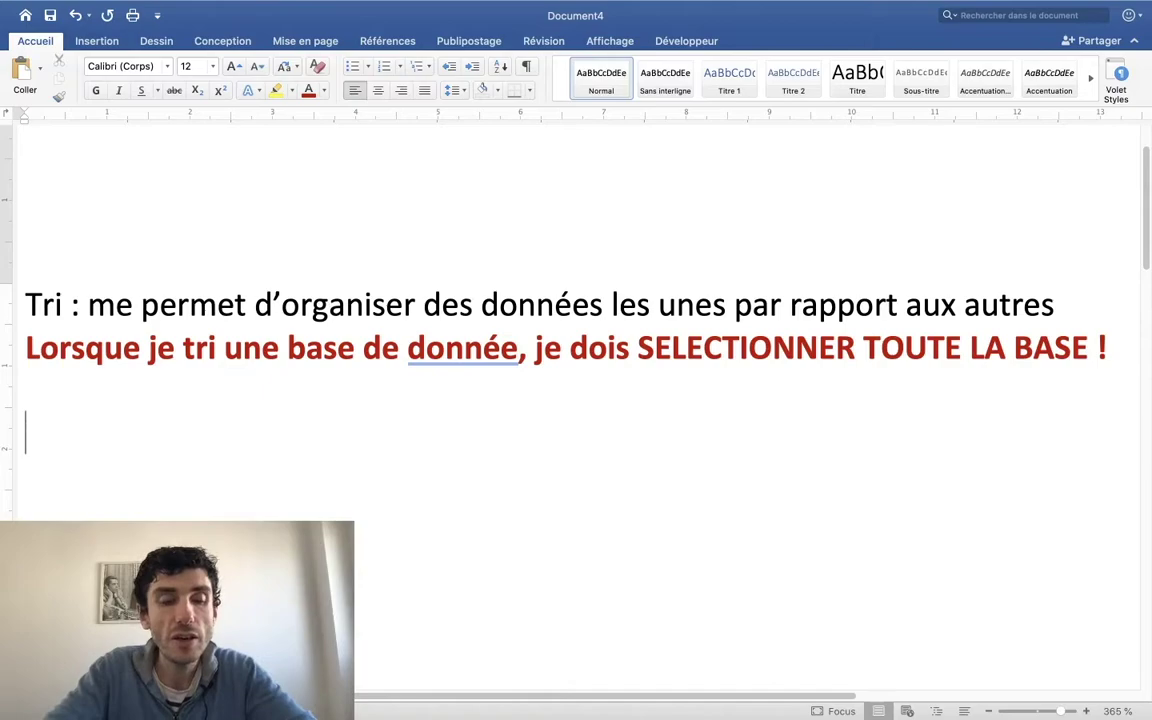
text(iltre :)
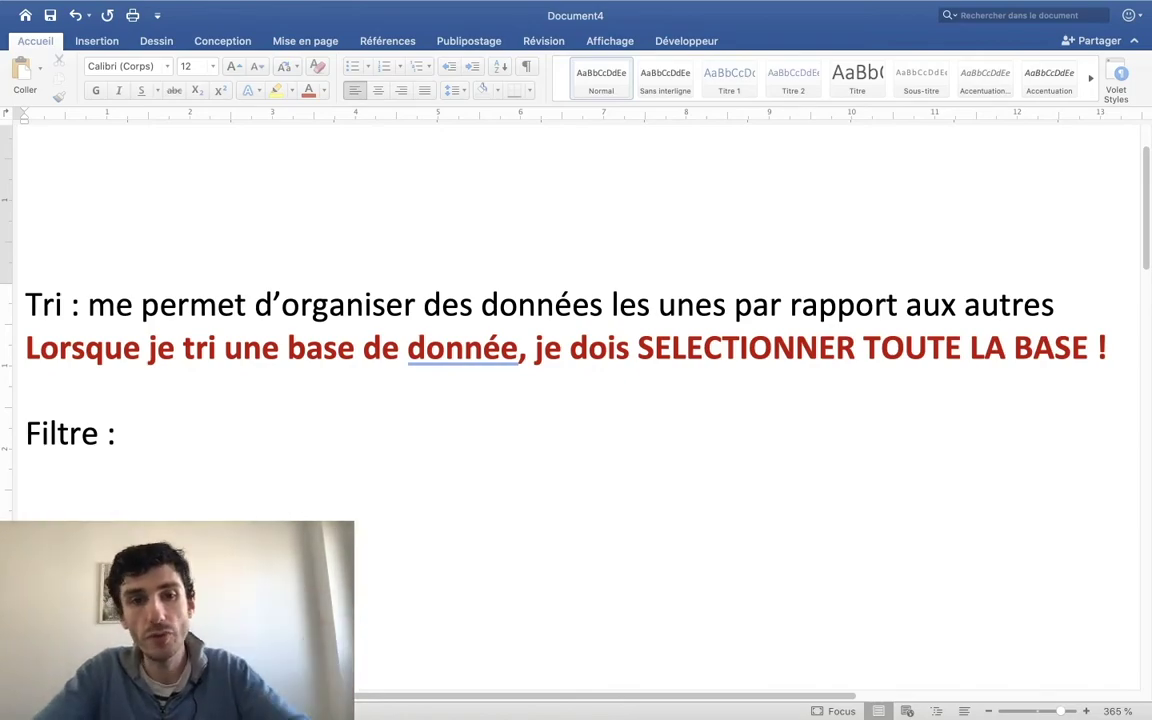
Change 'donnée' to 'données' and write the Filtre definition: show certain database elements, hide others
click(516, 349)
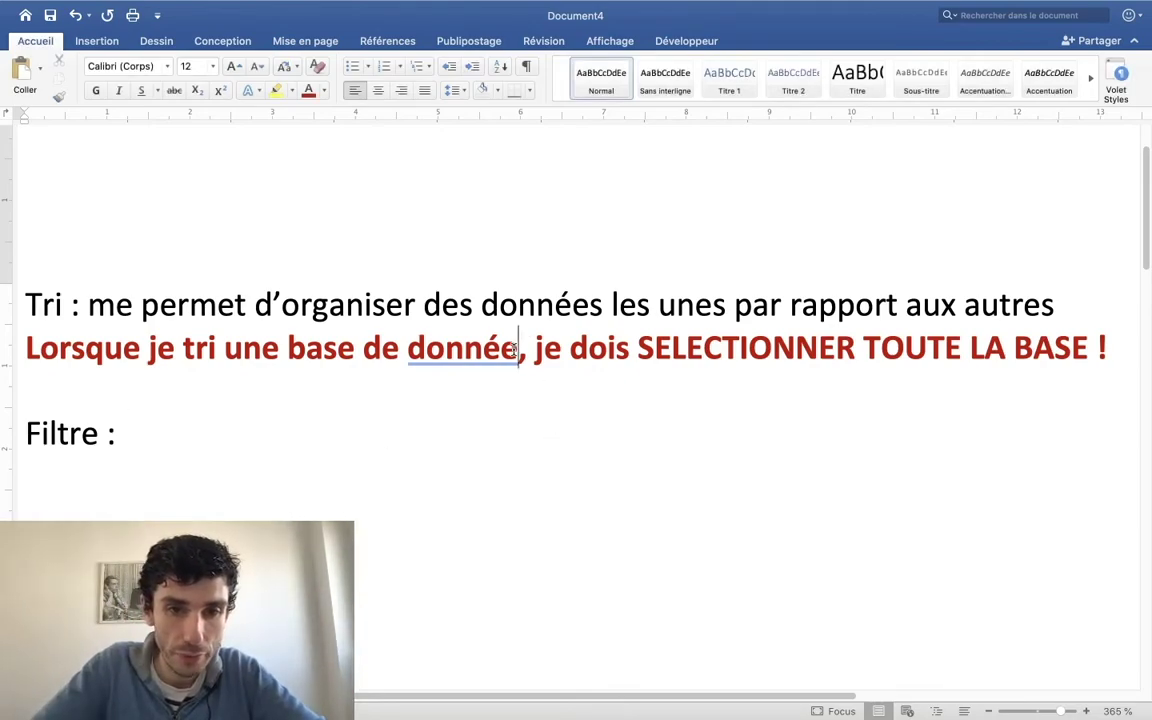
text(s)
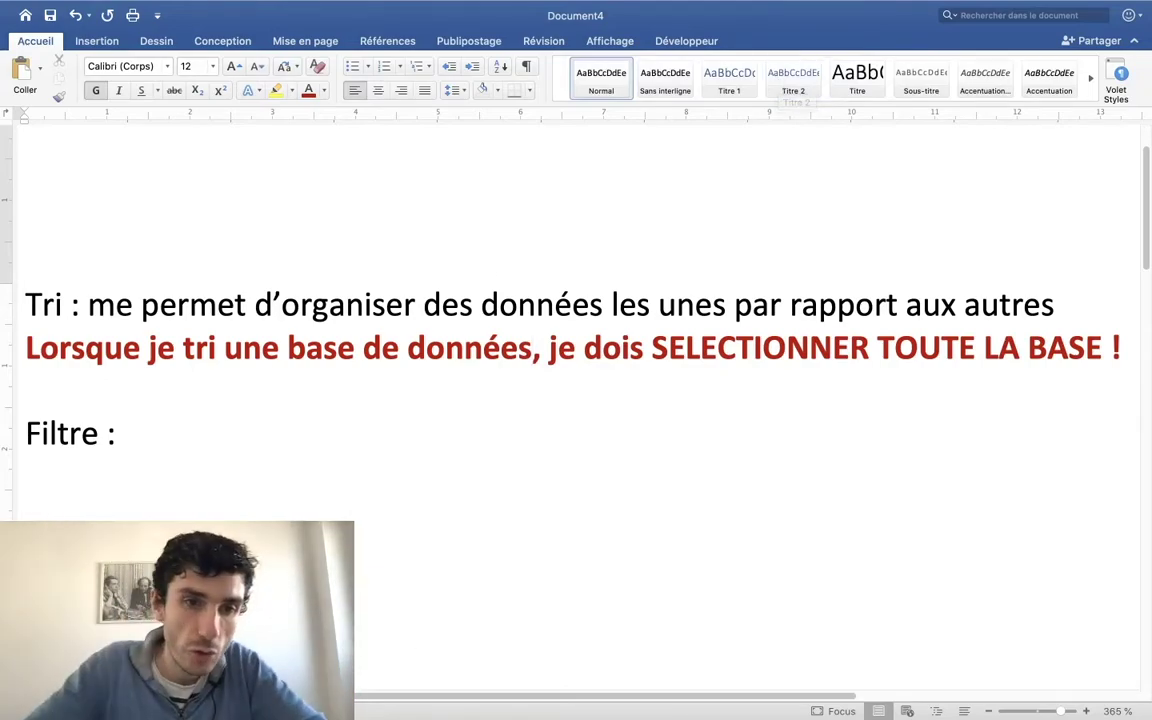
click(135, 434)
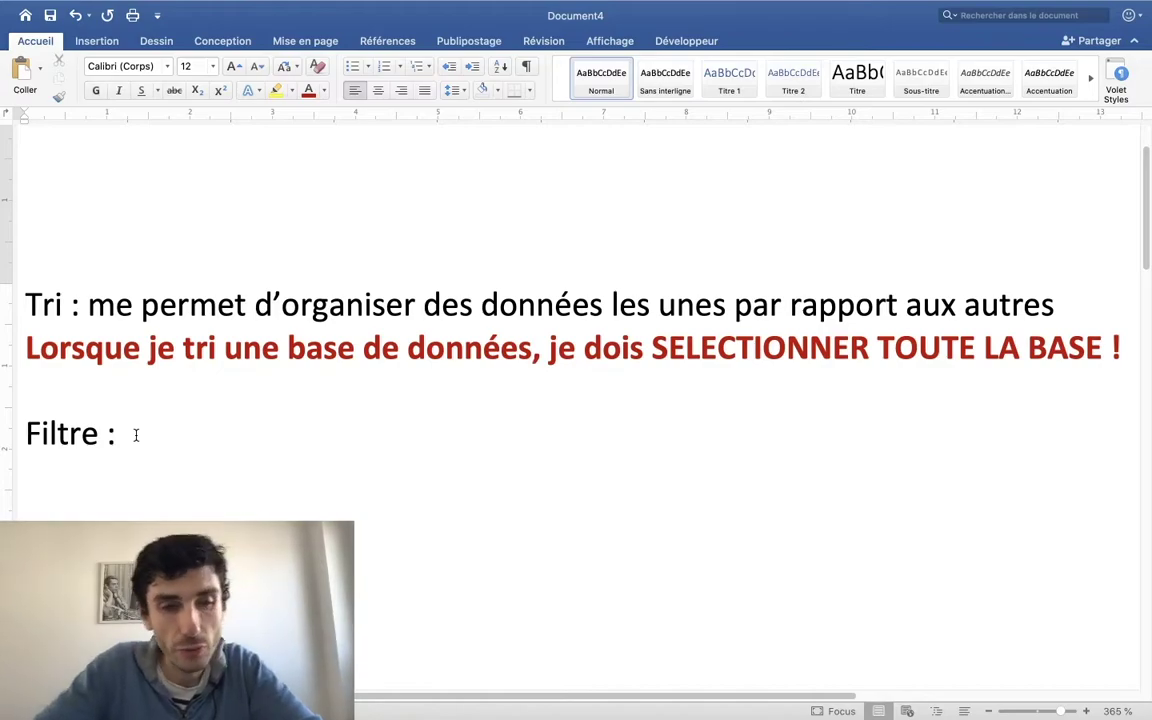
text(la fonctio)
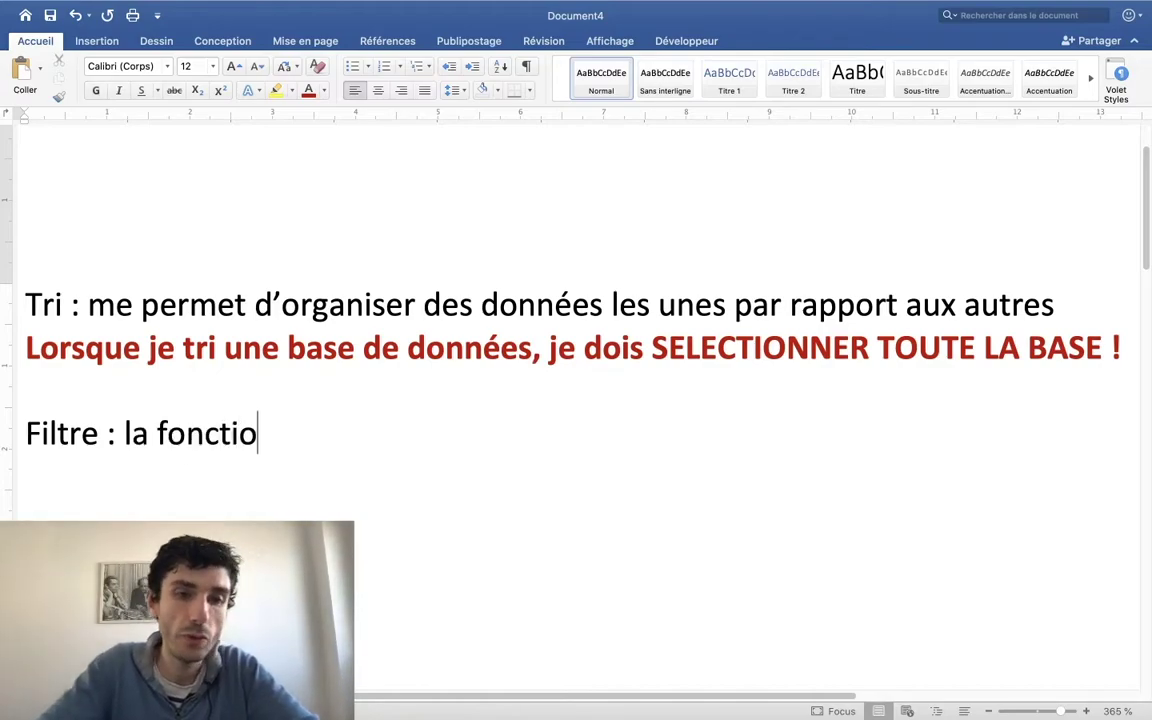
text(nnaliist)
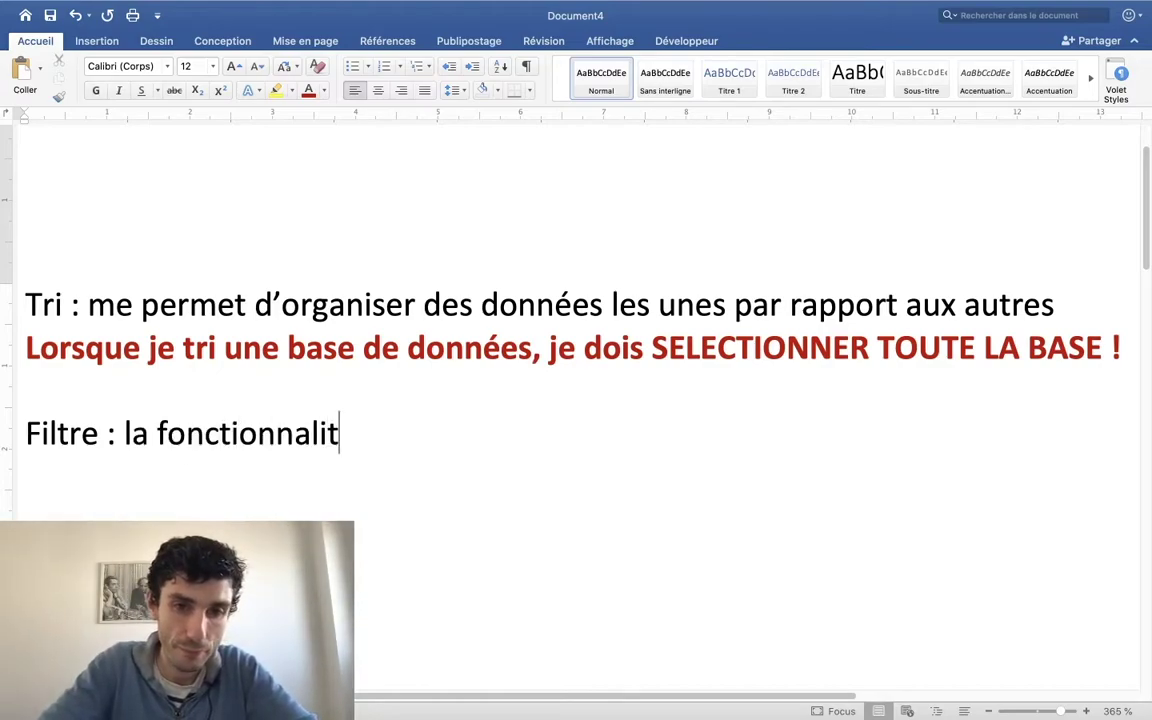
text(é filtrte)
key(BackSpace)
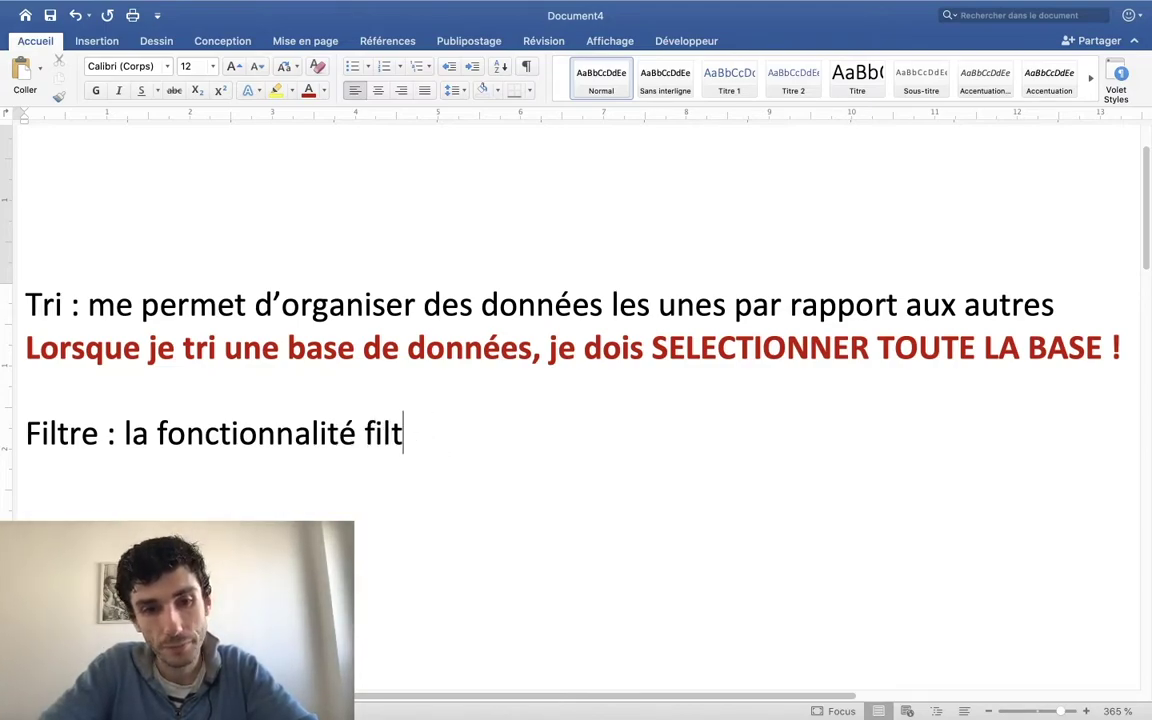
text(me permet)
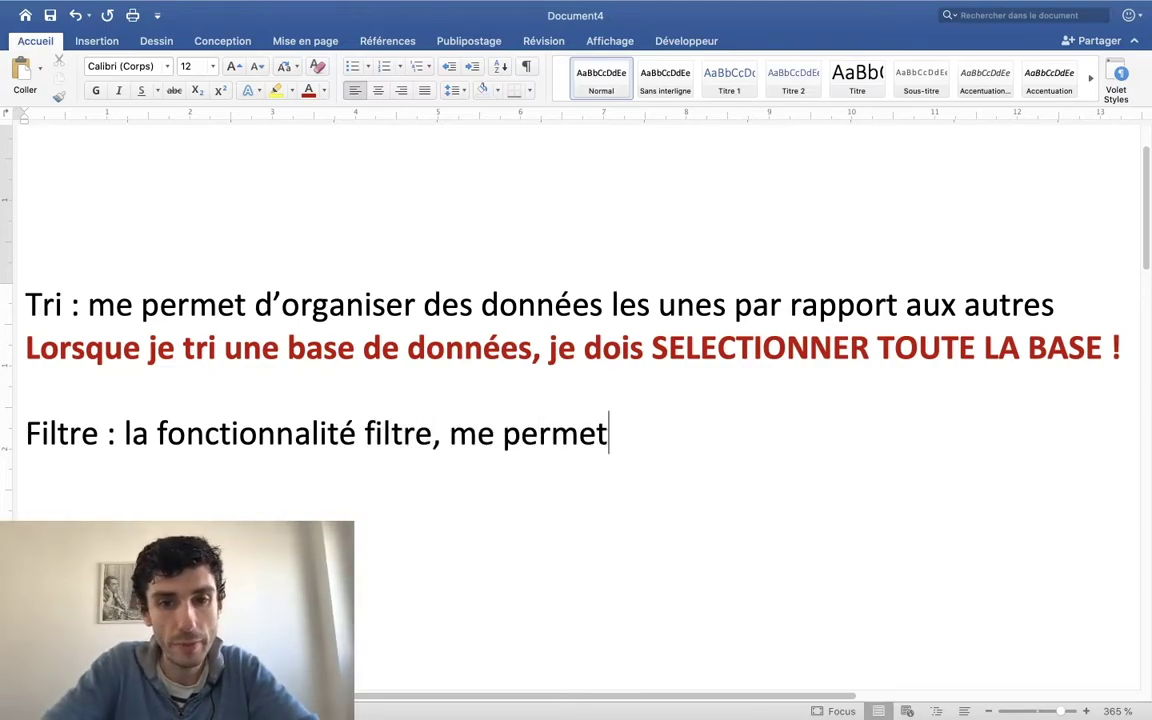
text( d’afficher cert)
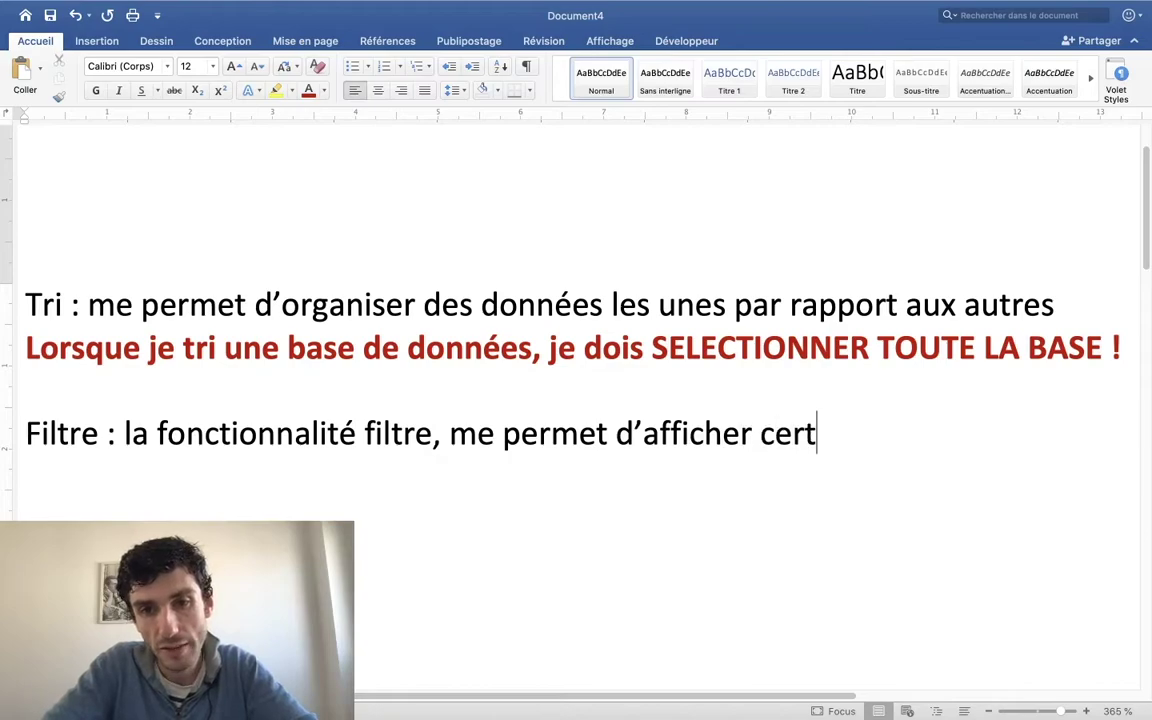
text(ains éléments)
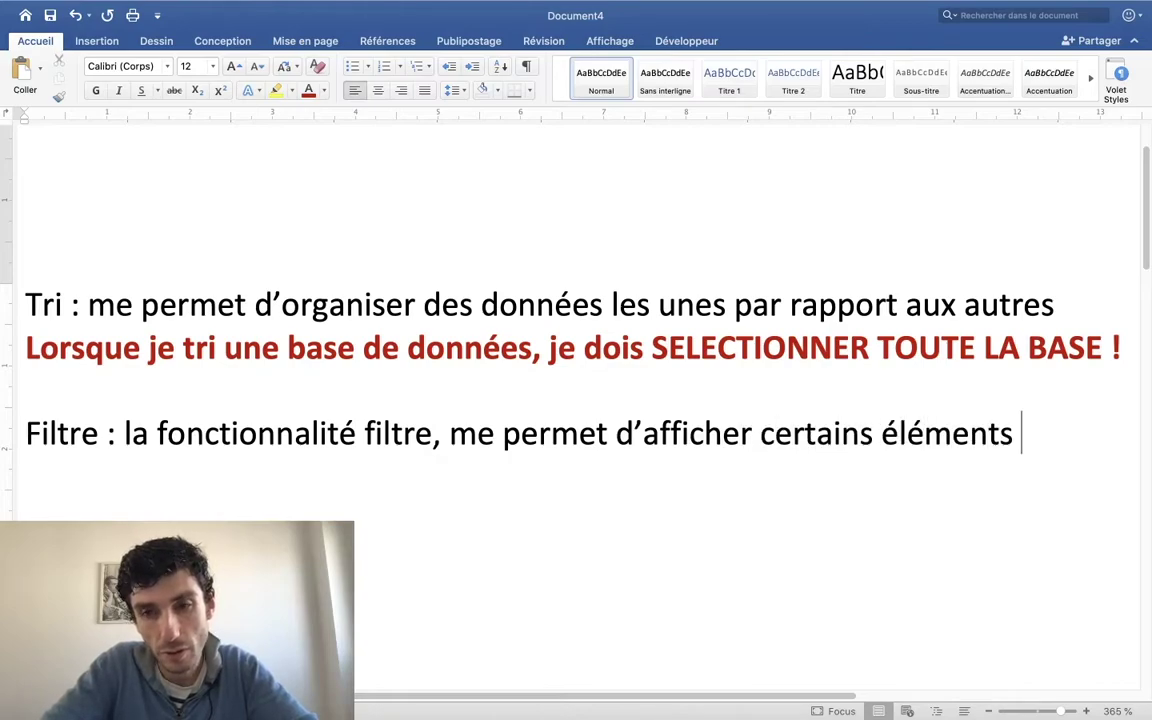
text(de ma base de)
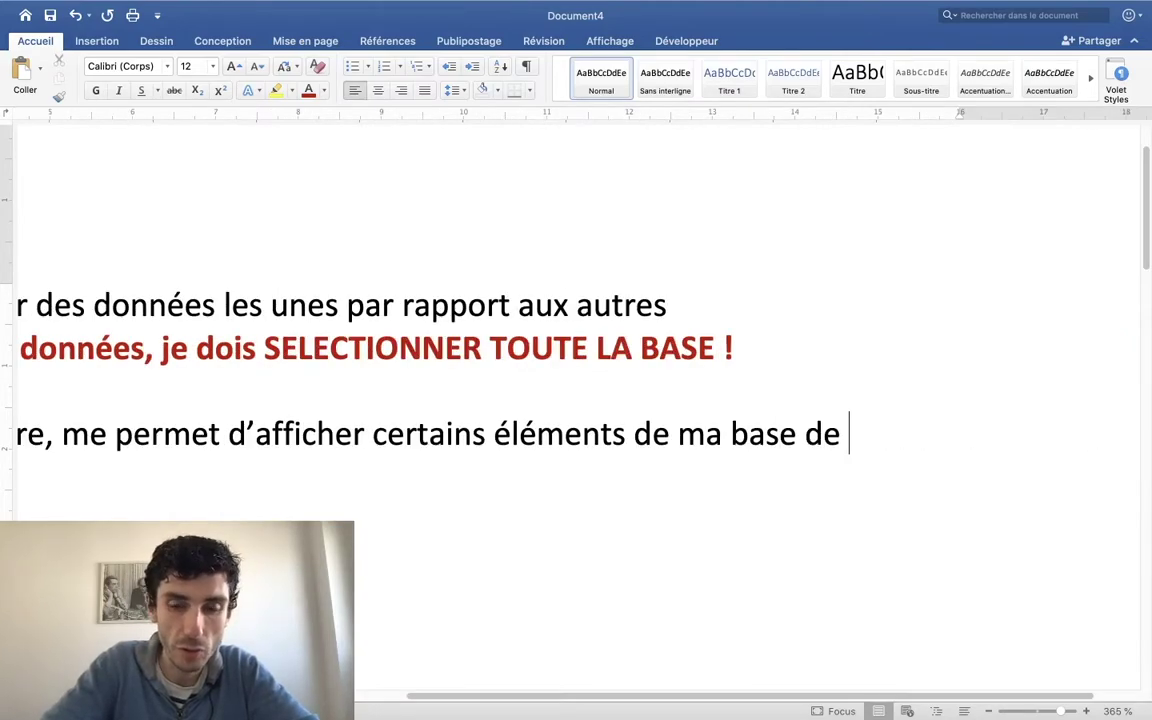
text( données)
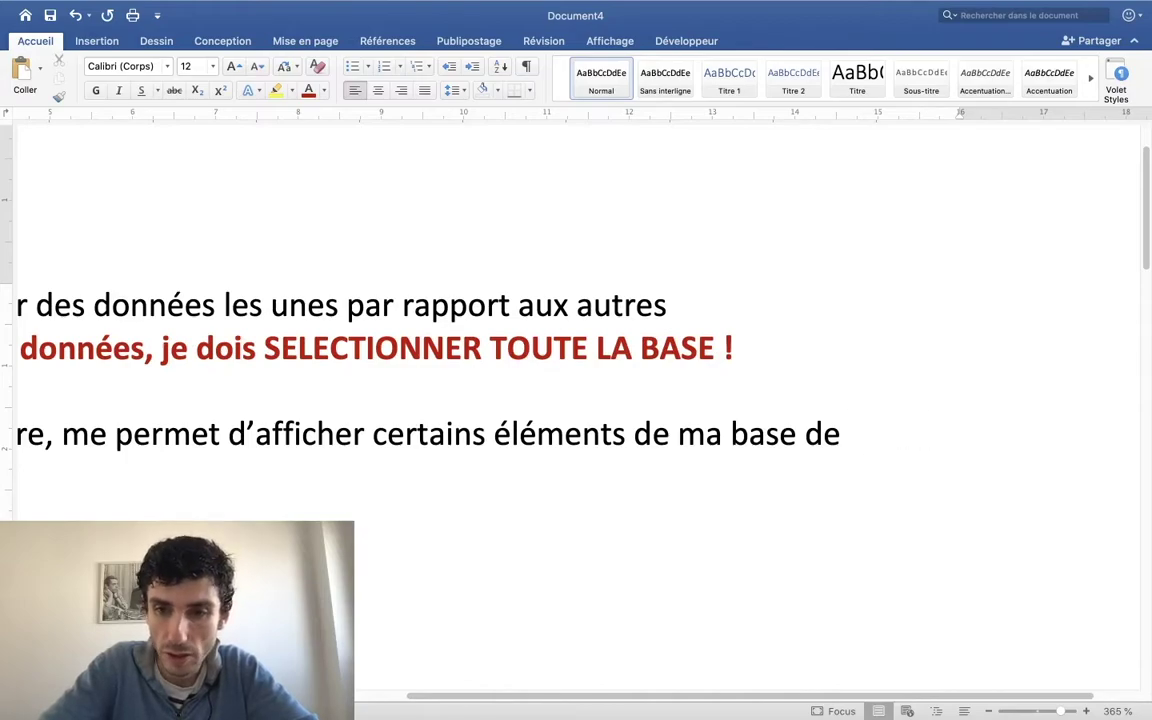
text(et de)
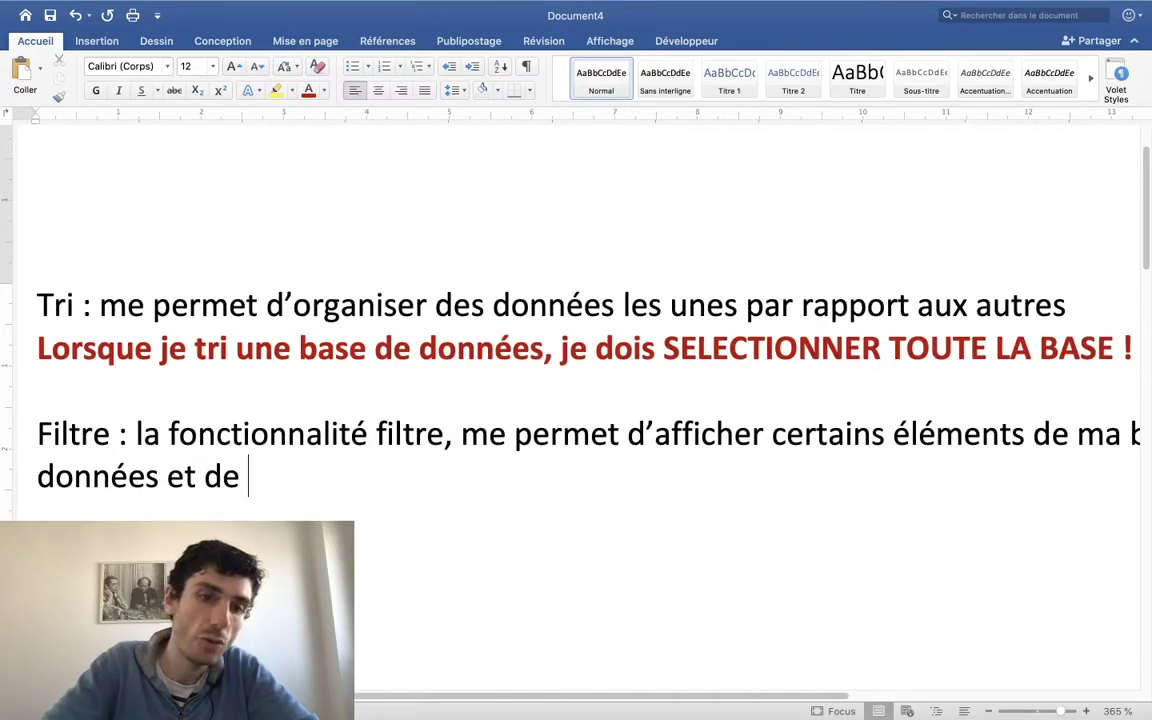
text( masquer les a)
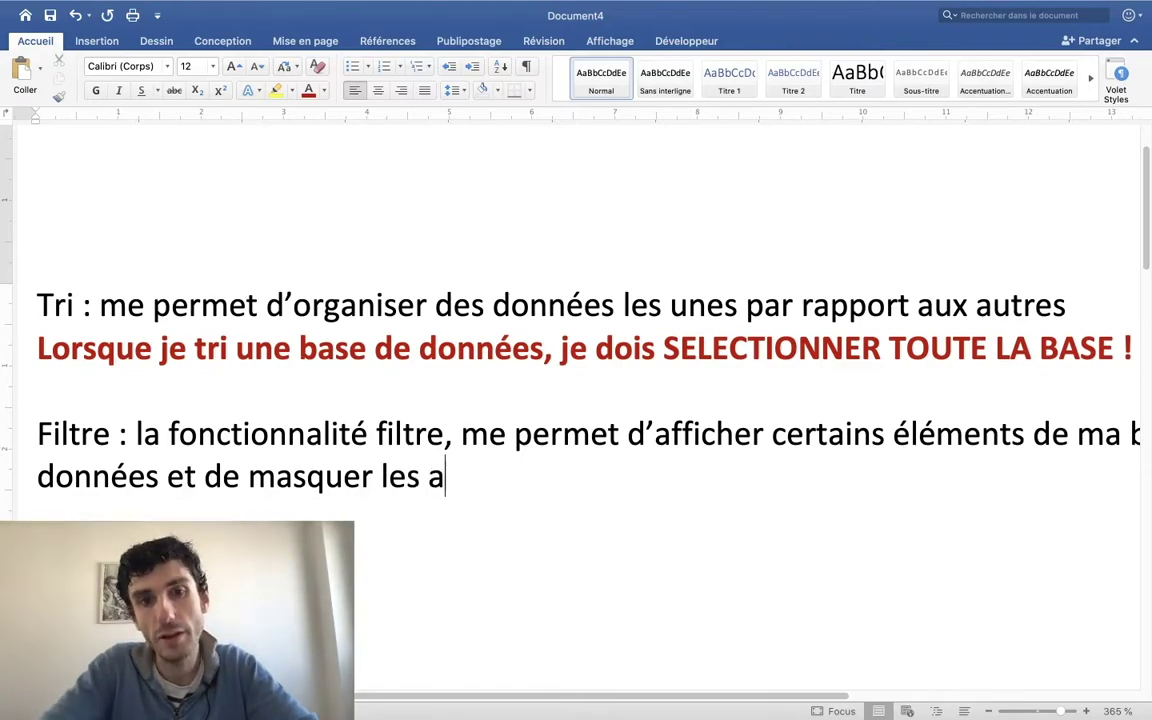
text(utres.)
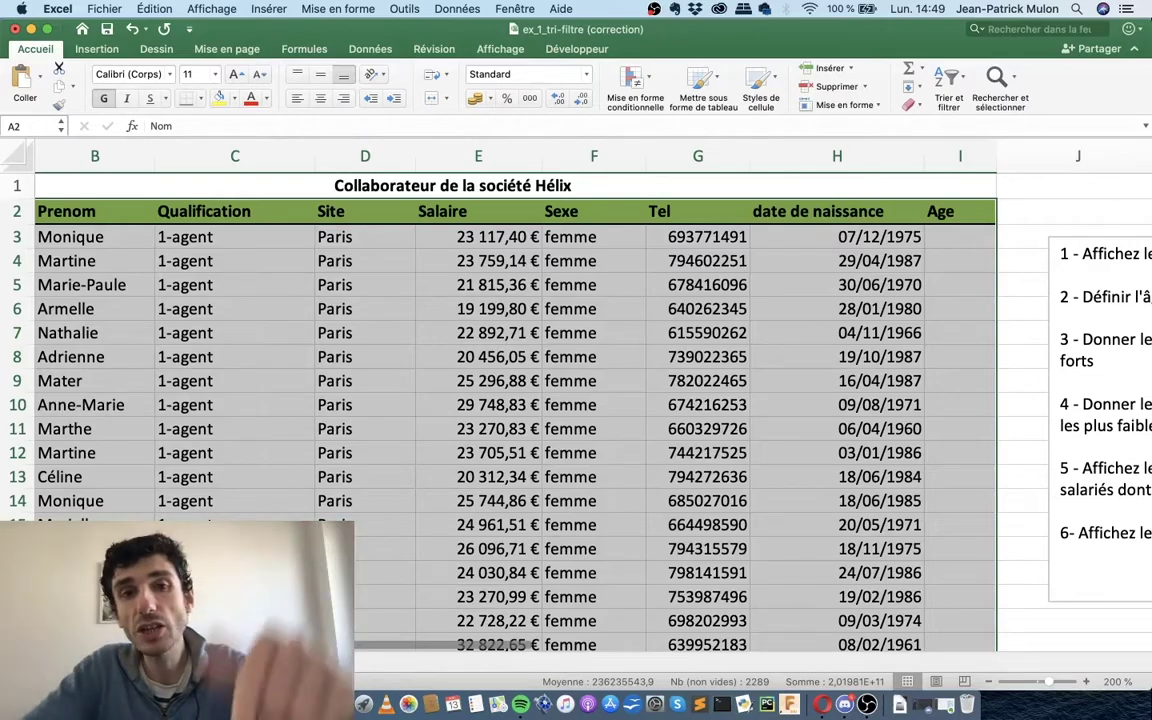
Leave the Excel employee sheet and bring Word's Document4 notes to the front
scroll(447, 562, down, 5)
scroll(470, 510, up, 5)
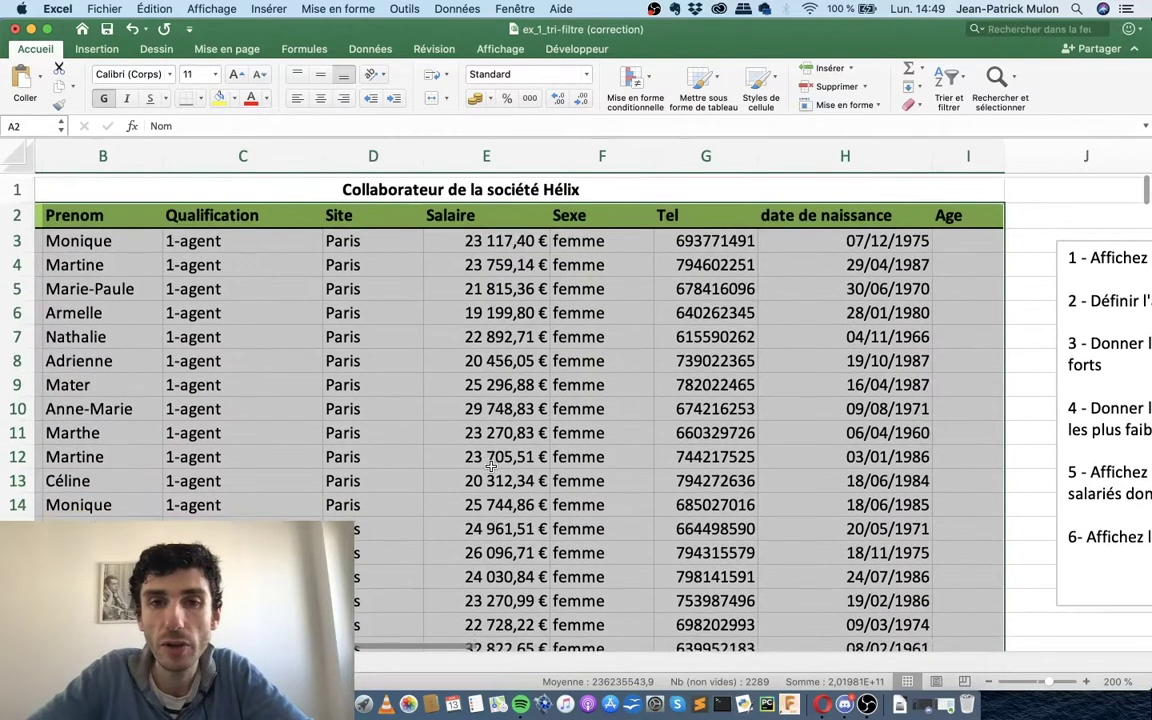
scroll(491, 466, left, 2)
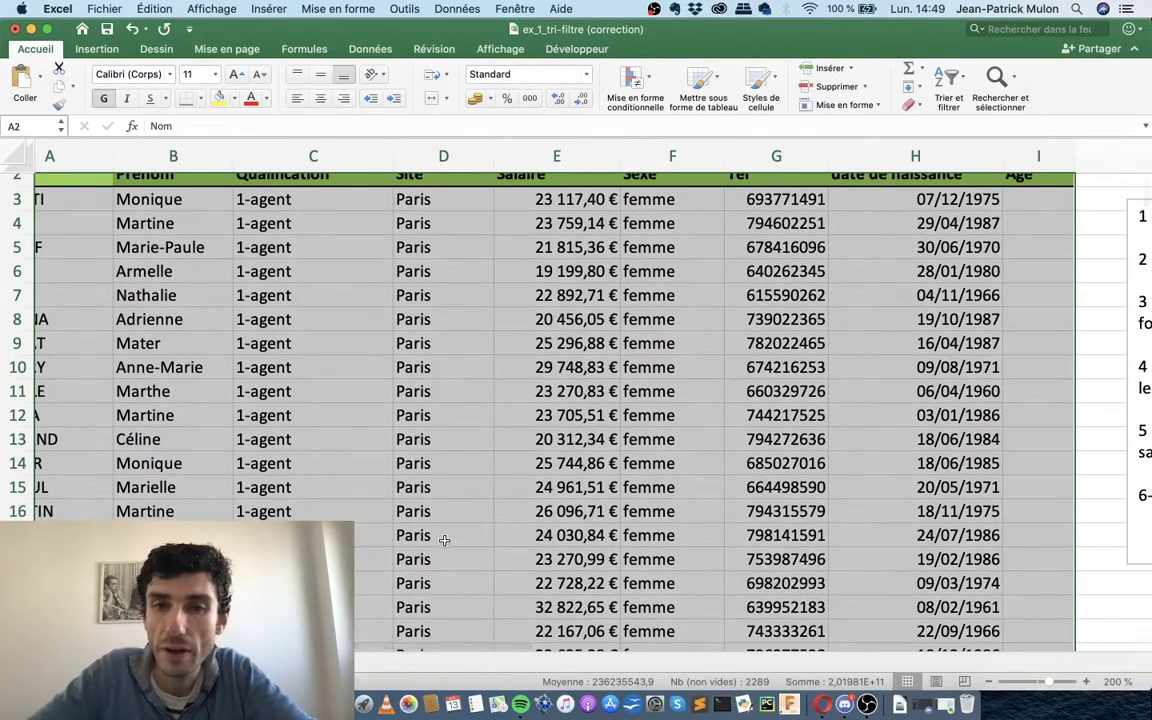
scroll(442, 546, down, 3)
scroll(442, 546, up, 2)
scroll(442, 546, down, 2)
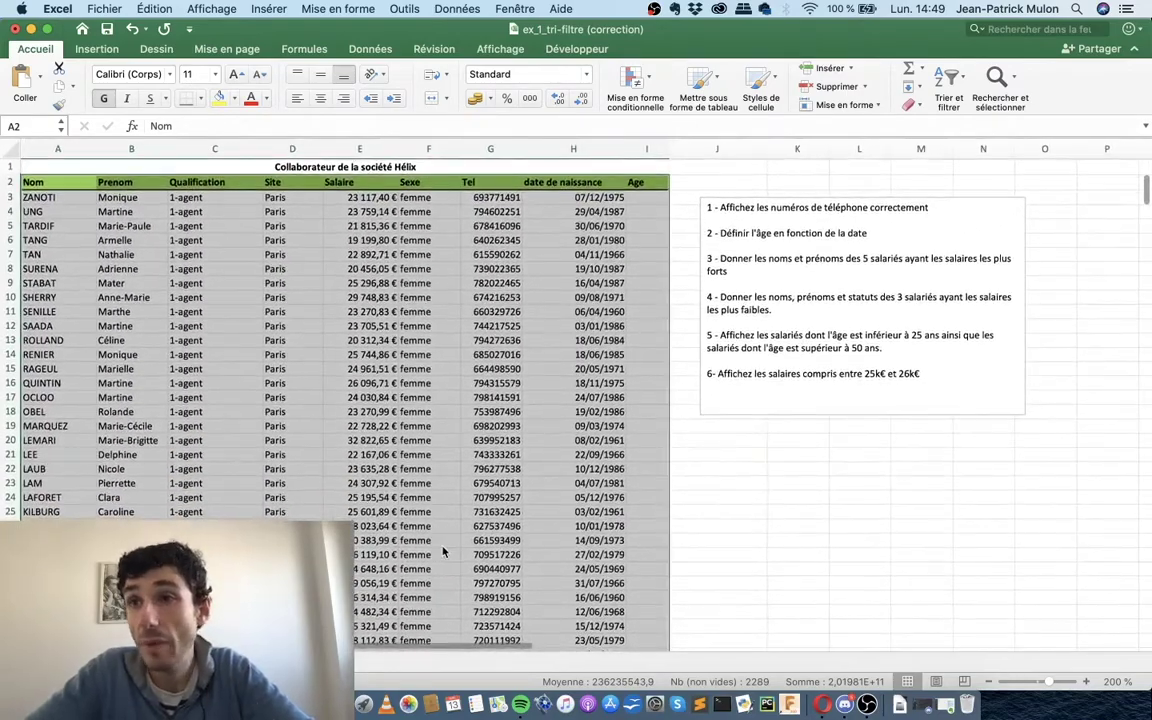
key(ctrl+Left)
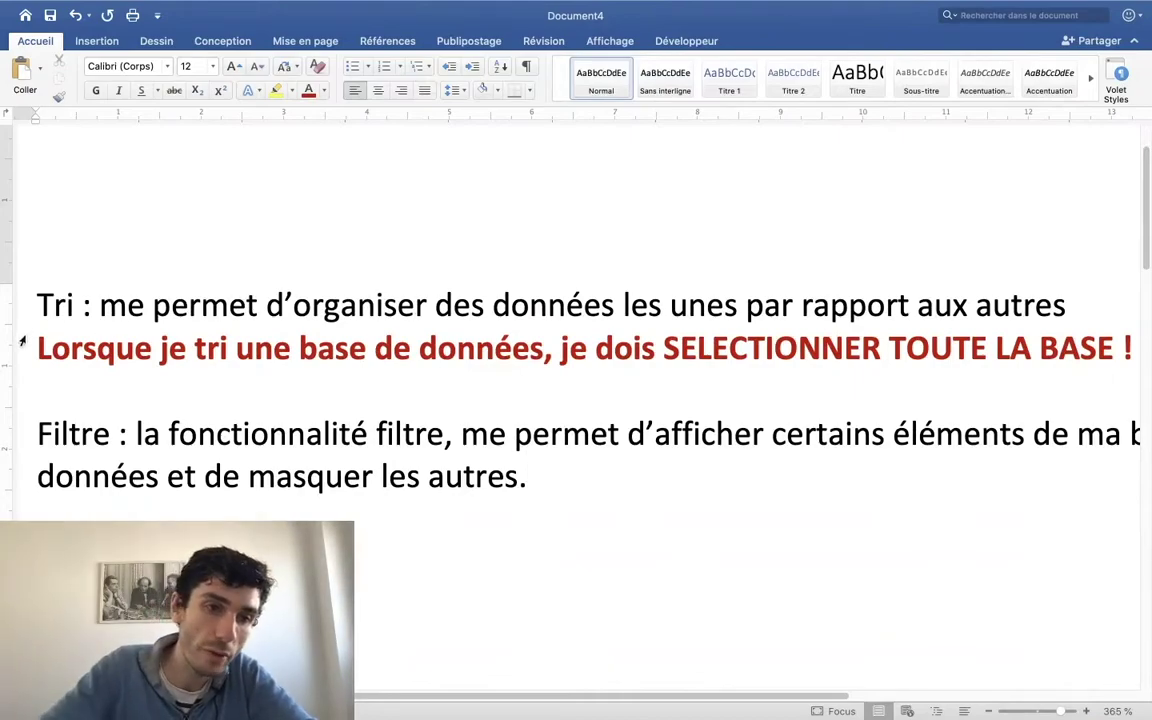
Paste the red 'Lorsque je tri…' reminder below the Filtre definition, replacing 'tri' with 'filtre'
drag(37, 348, 1106, 376)
click(79, 514)
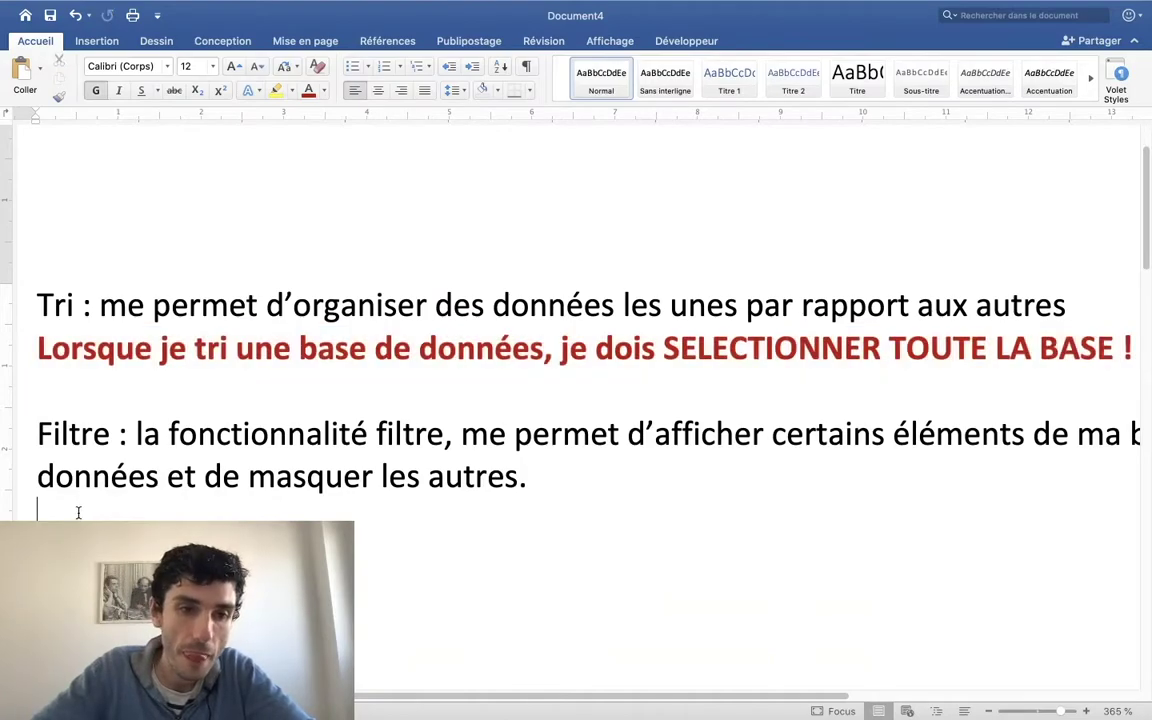
text(Lorsque je tri une base de données, je dois SELECTIONNER TOUTE LA BASE !)
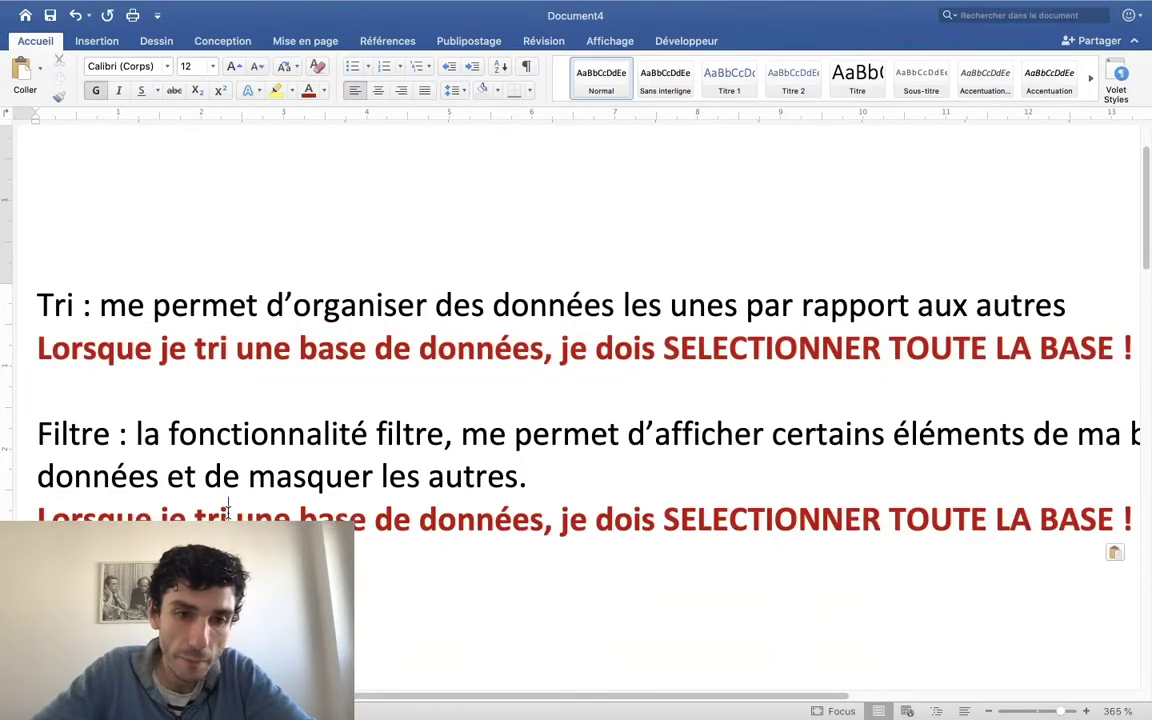
double_click(228, 508)
key(BackSpace)
text(filtr)
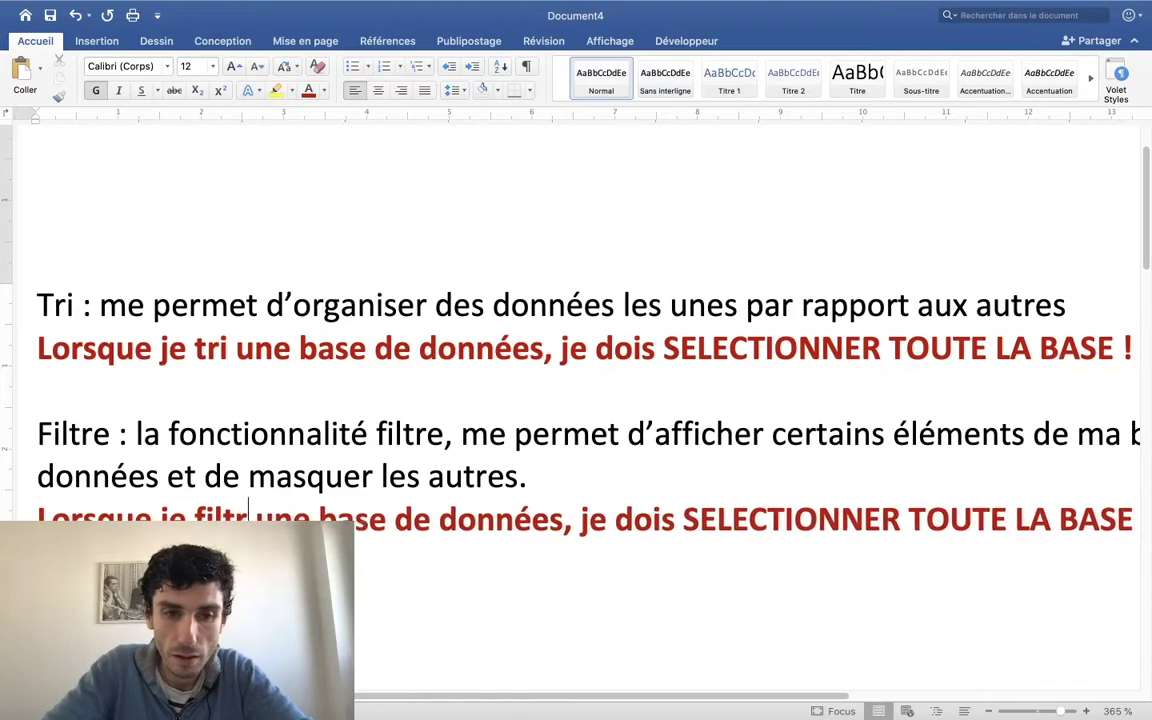
text(e)
Add 'AVEC LES ENTETES' on a new line under the sort reminder, then return to Excel
scroll(557, 503, right, 2)
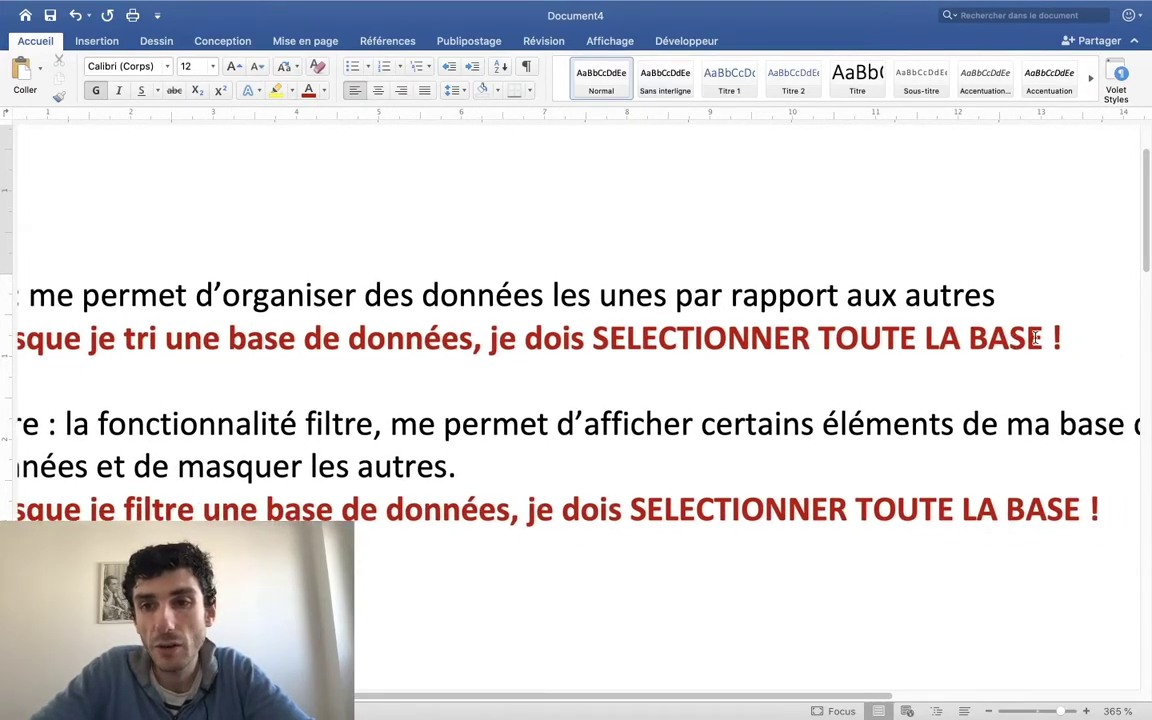
key(Return)
text(A)
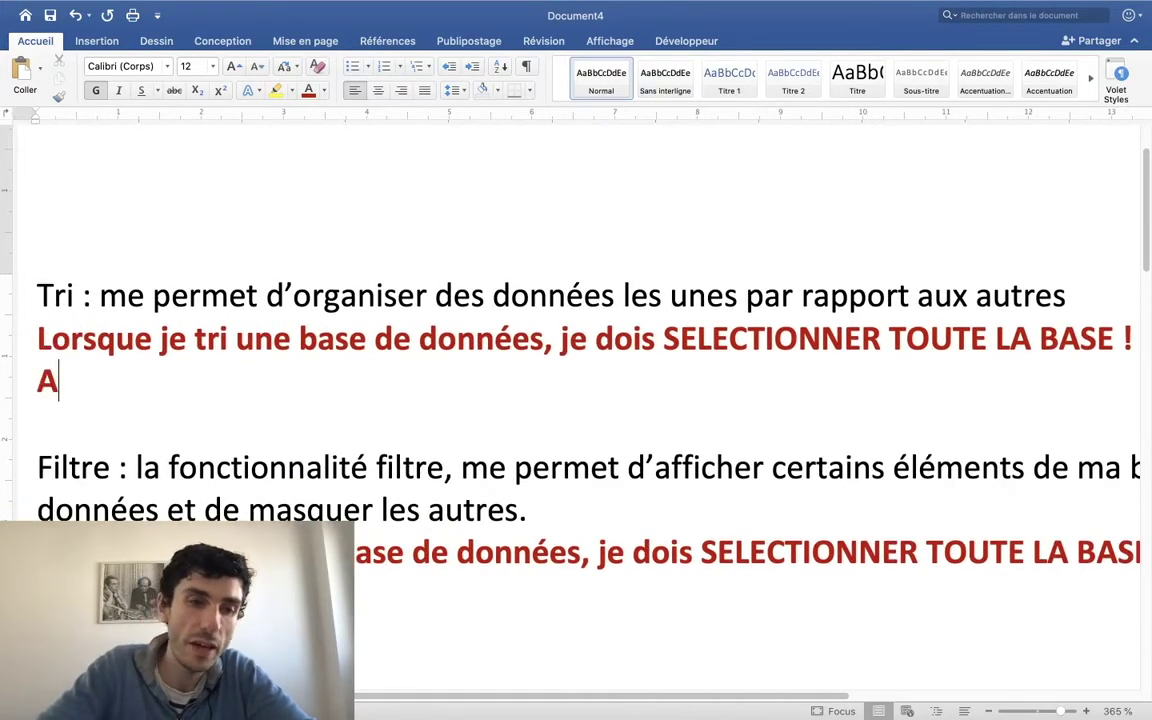
text(VEC LES ENT)
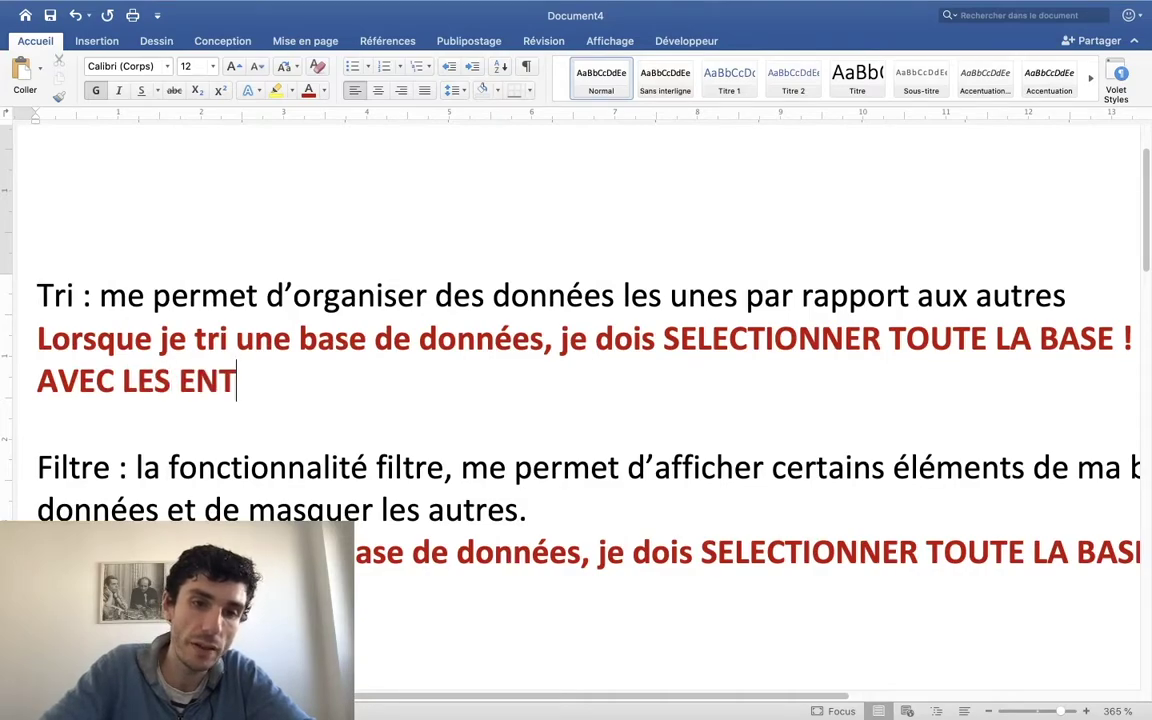
text(ETES)
scroll(1150, 597, right, 2)
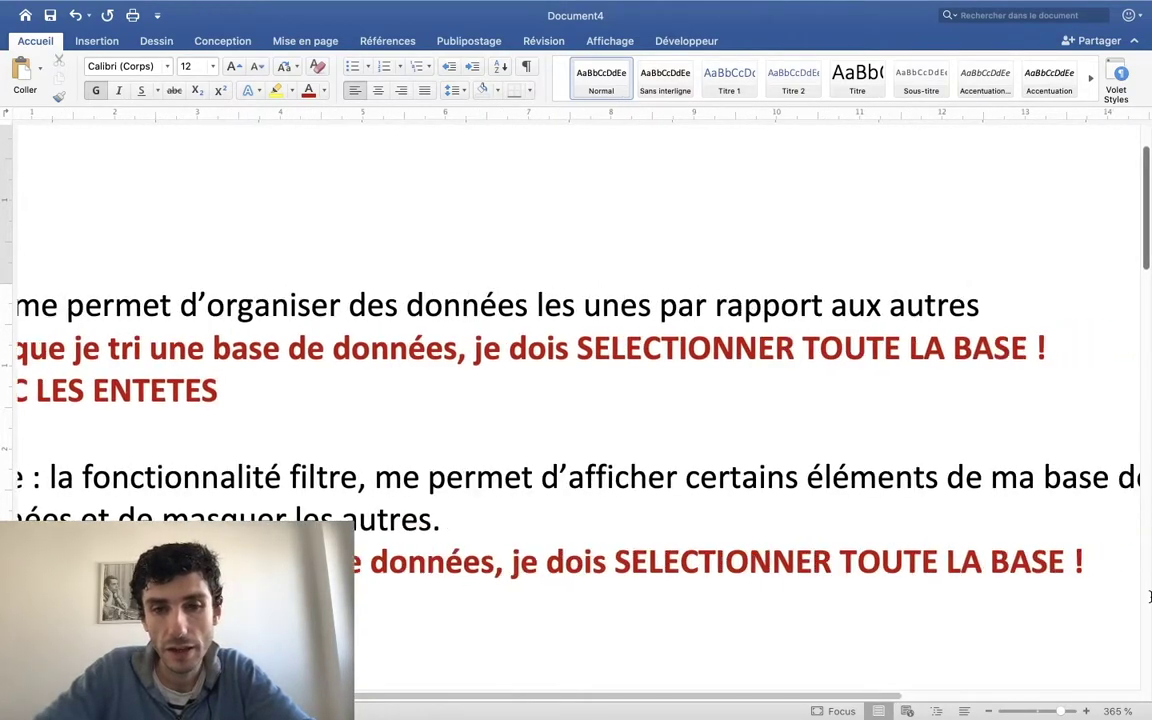
scroll(1105, 561, left, 2)
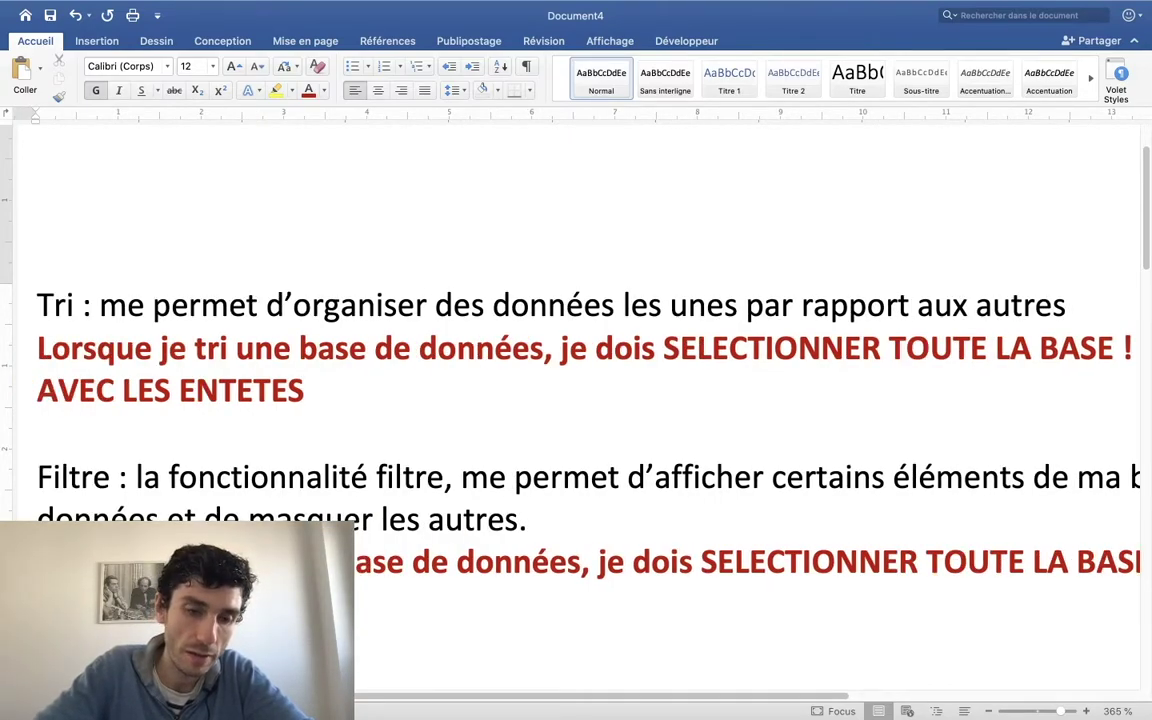
key(ctrl+Right)
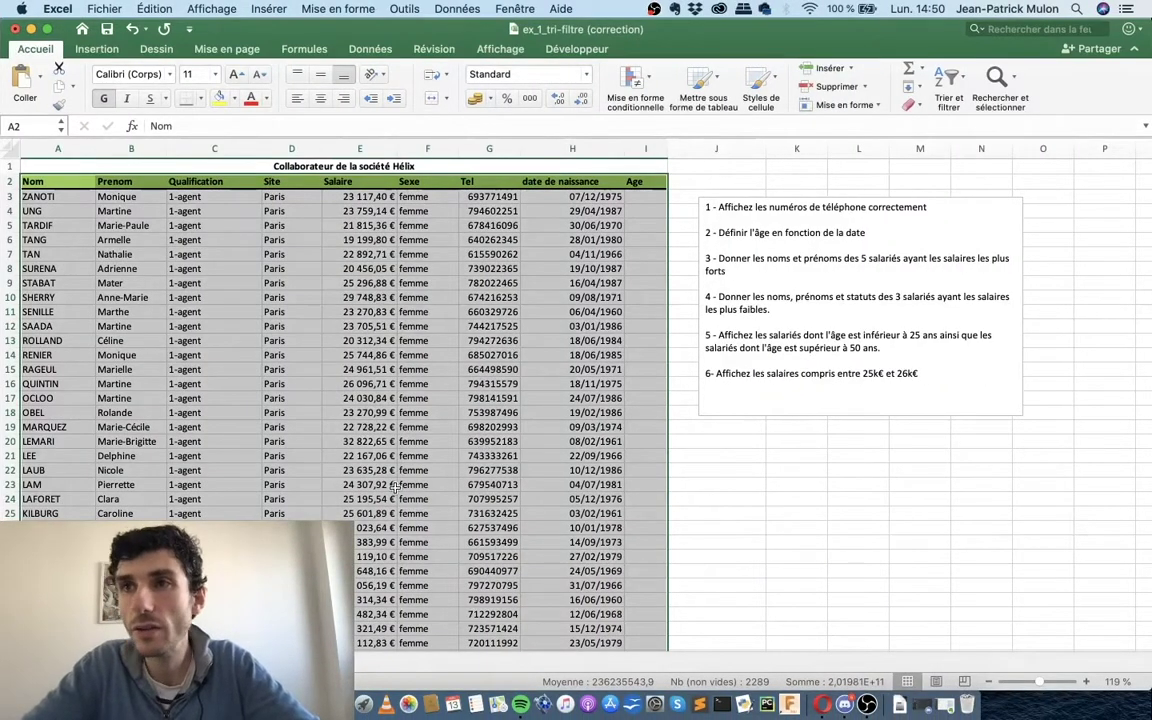
Select the employee records from A3 across and down to the last row, showing Trier et filtrer options
scroll(382, 472, up, 5)
scroll(382, 472, up, 5)
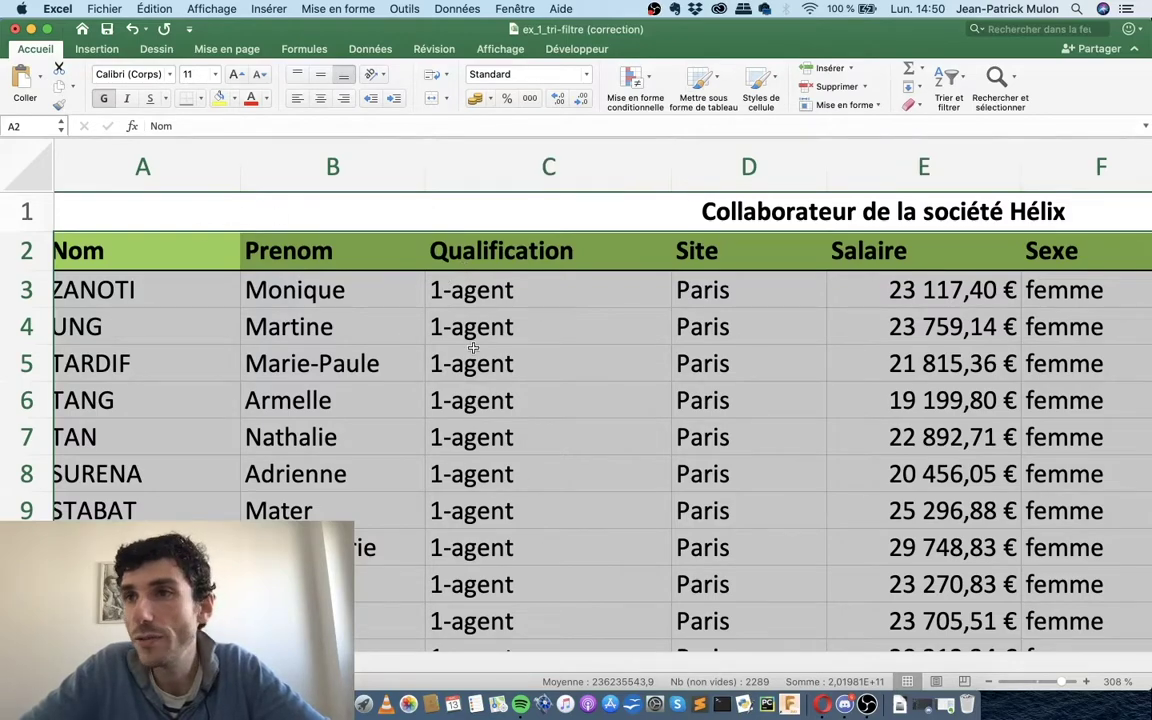
click(66, 279)
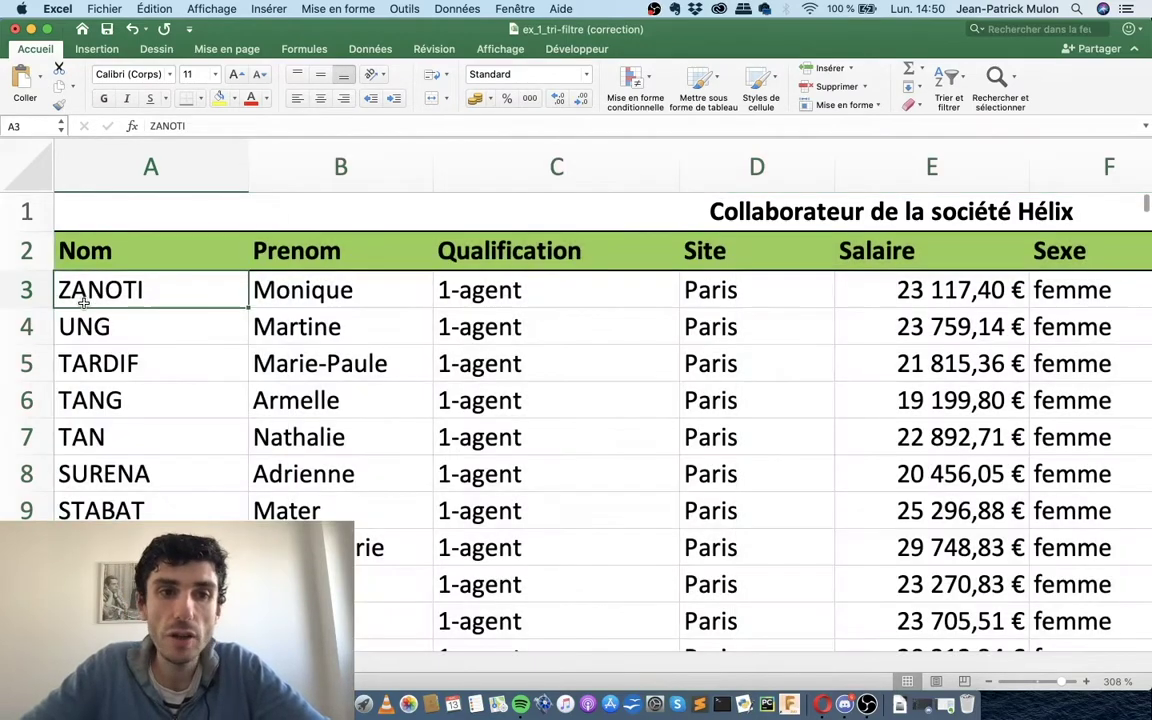
key(ctrl+shift+Right)
key(ctrl+shift+Down)
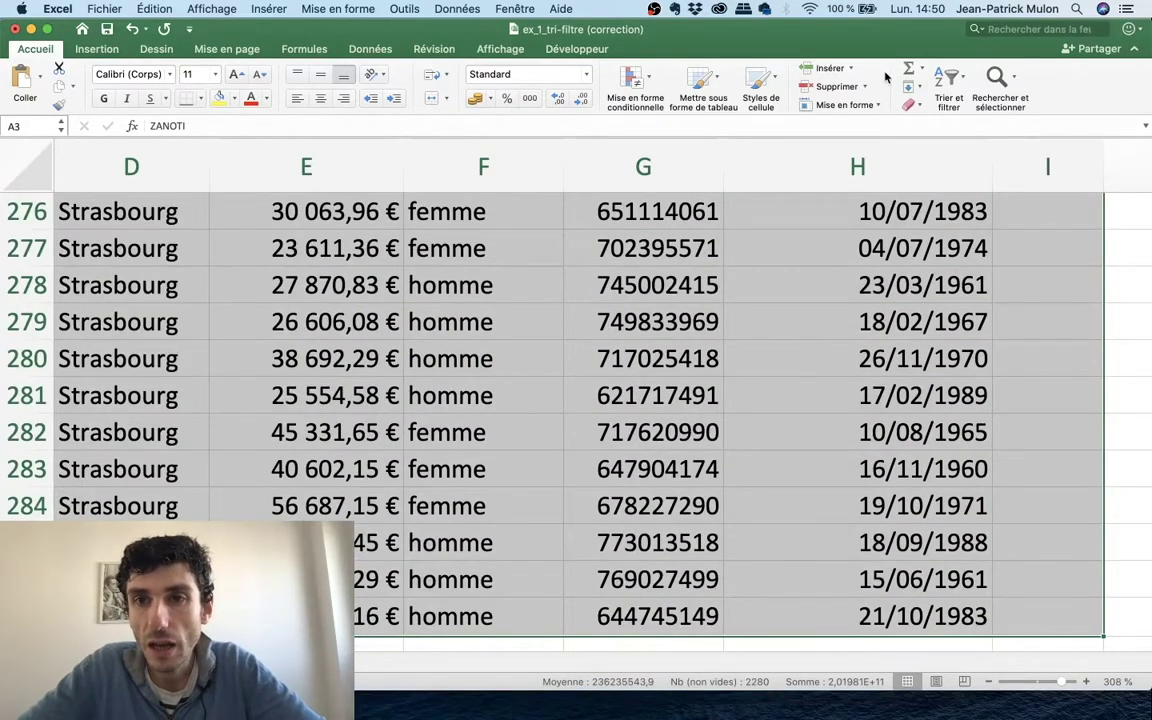
click(950, 77)
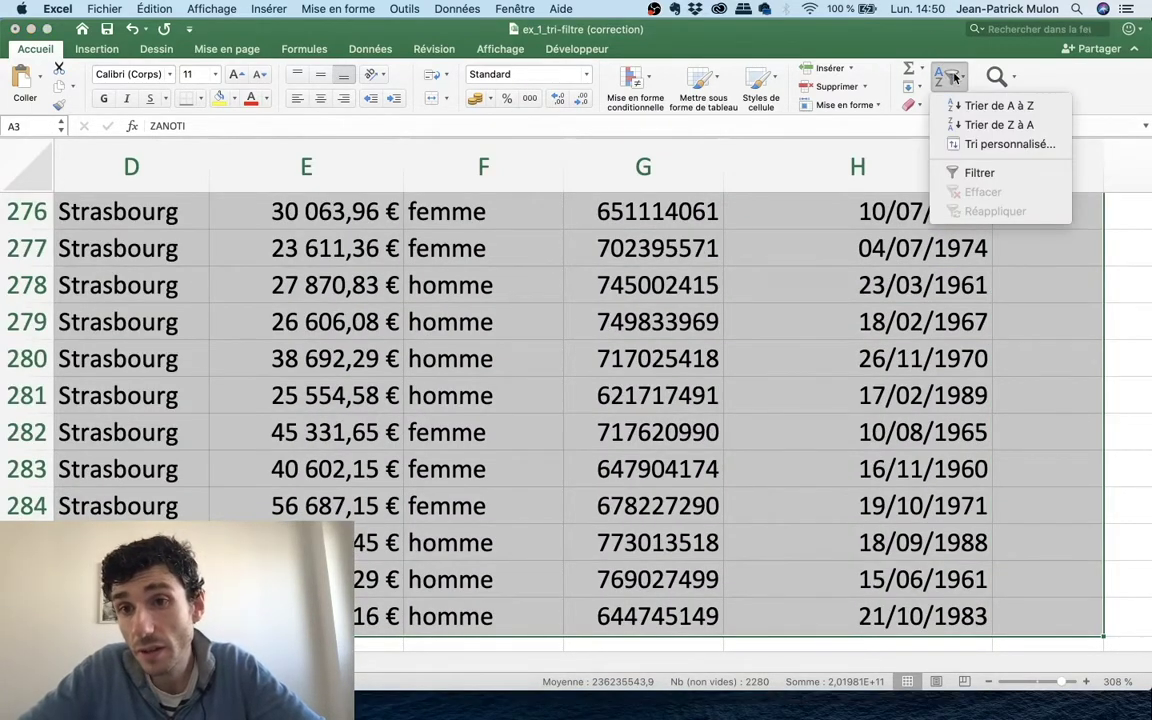
In Tri personnalisé, remove the Site and Qualification levels, then cancel the dialog
click(975, 152)
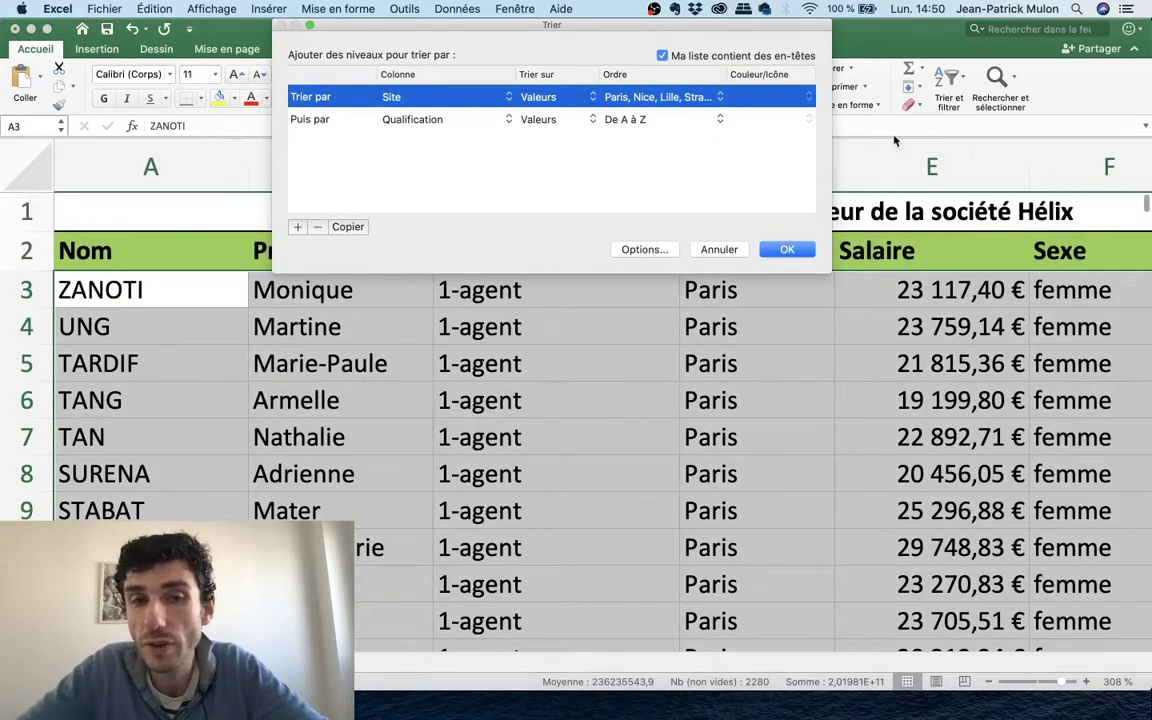
click(319, 228)
click(319, 228)
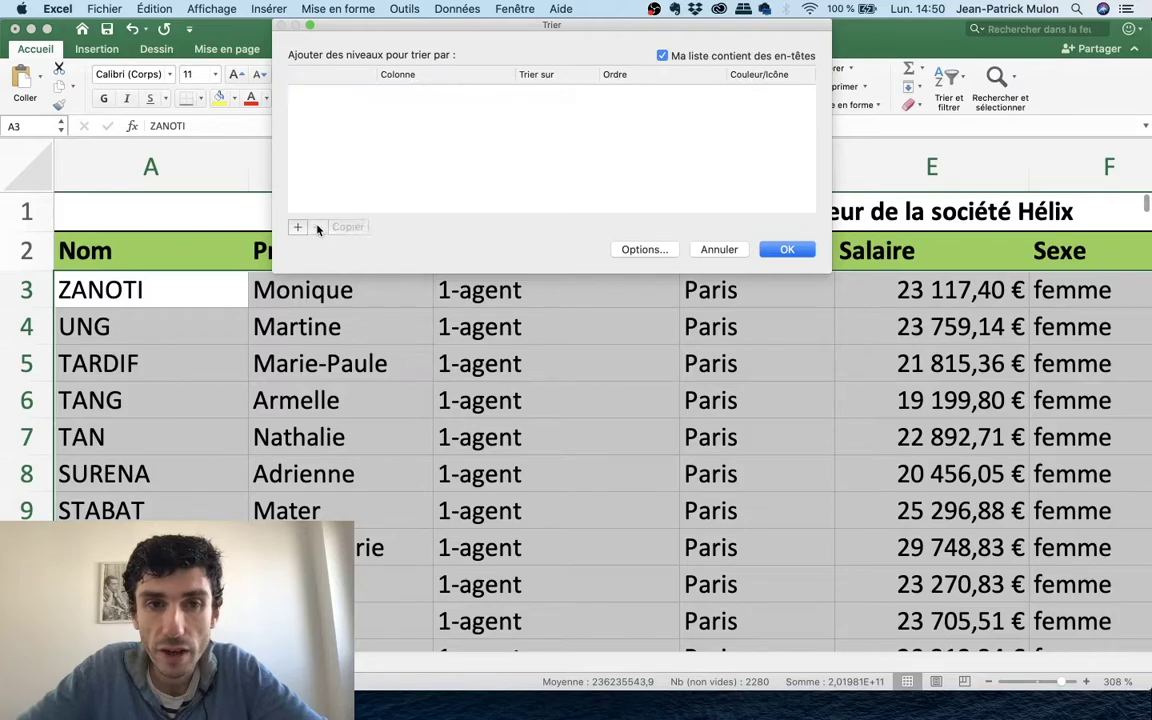
click(297, 228)
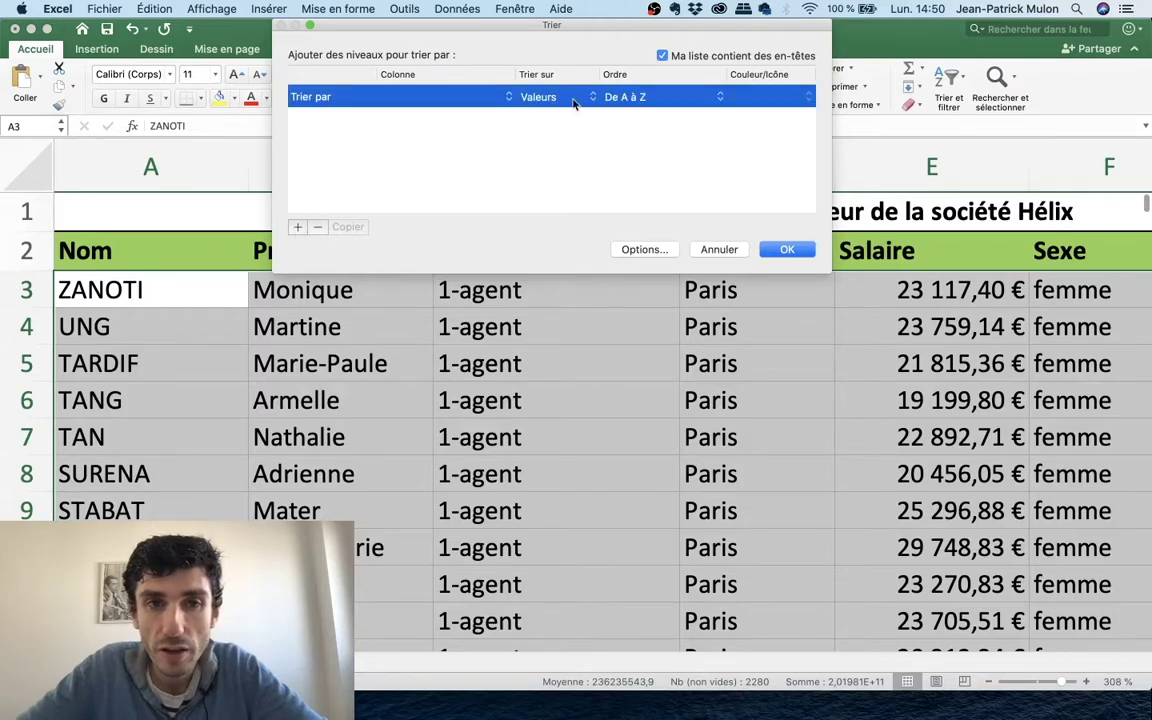
click(470, 108)
click(700, 236)
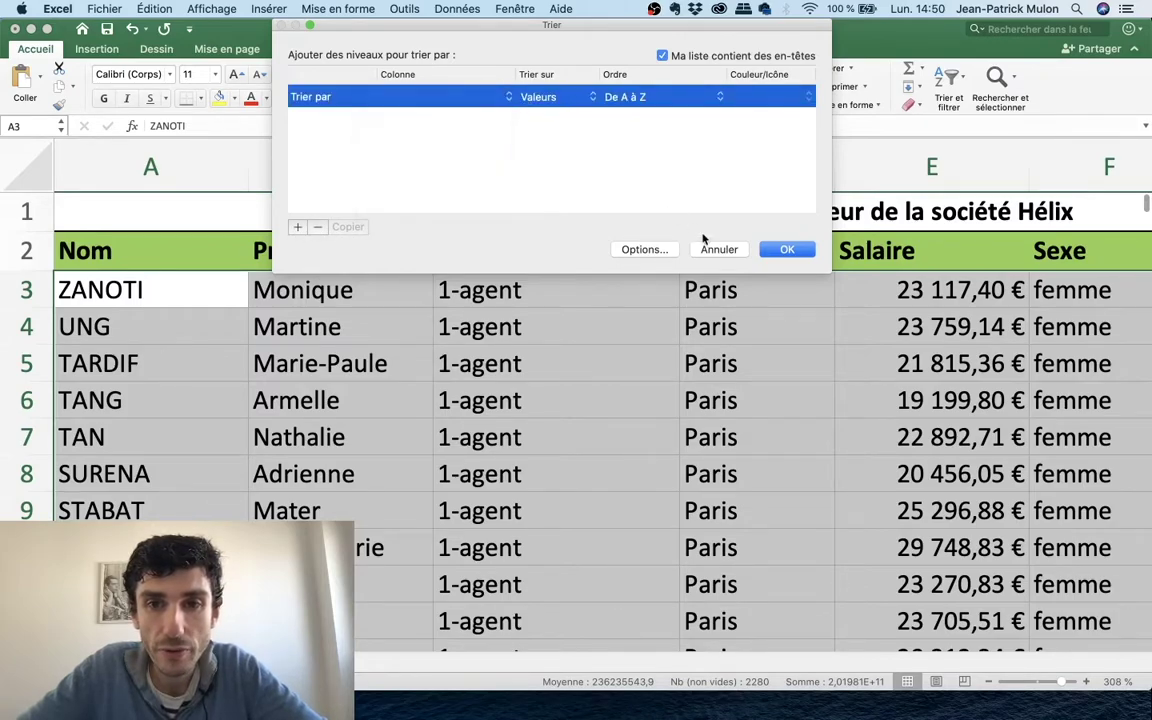
click(714, 250)
Reopen Tri personnalisé, delete both sort levels again and confirm with OK
click(946, 77)
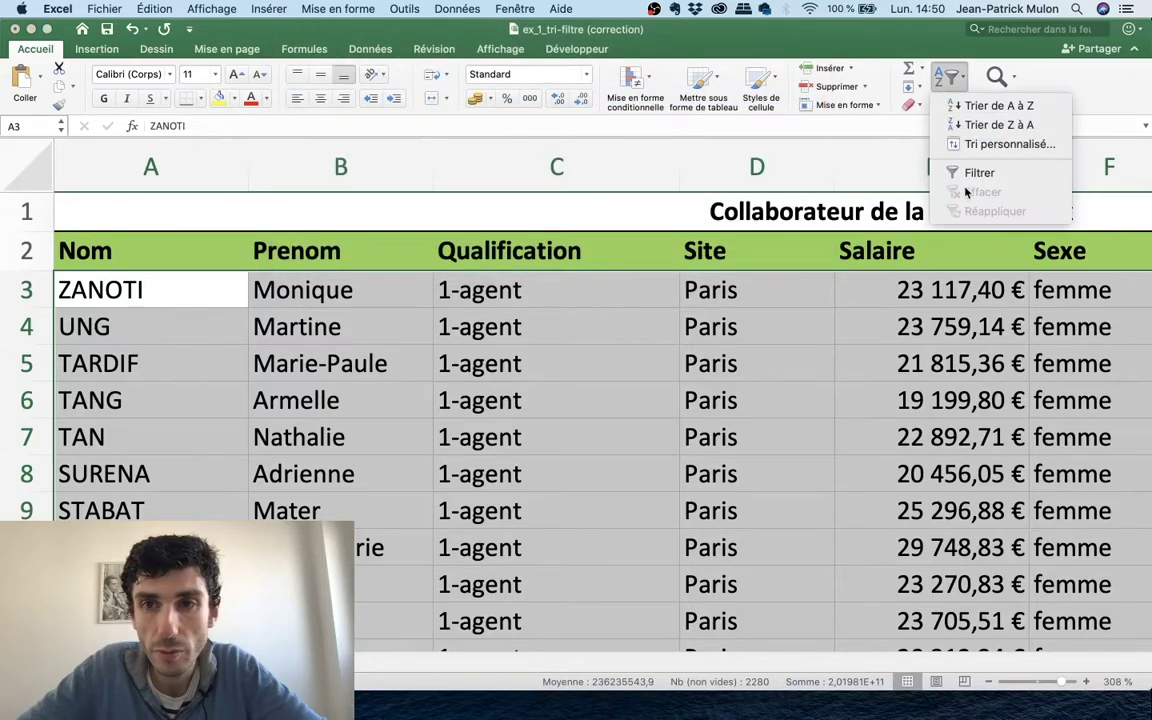
click(1008, 144)
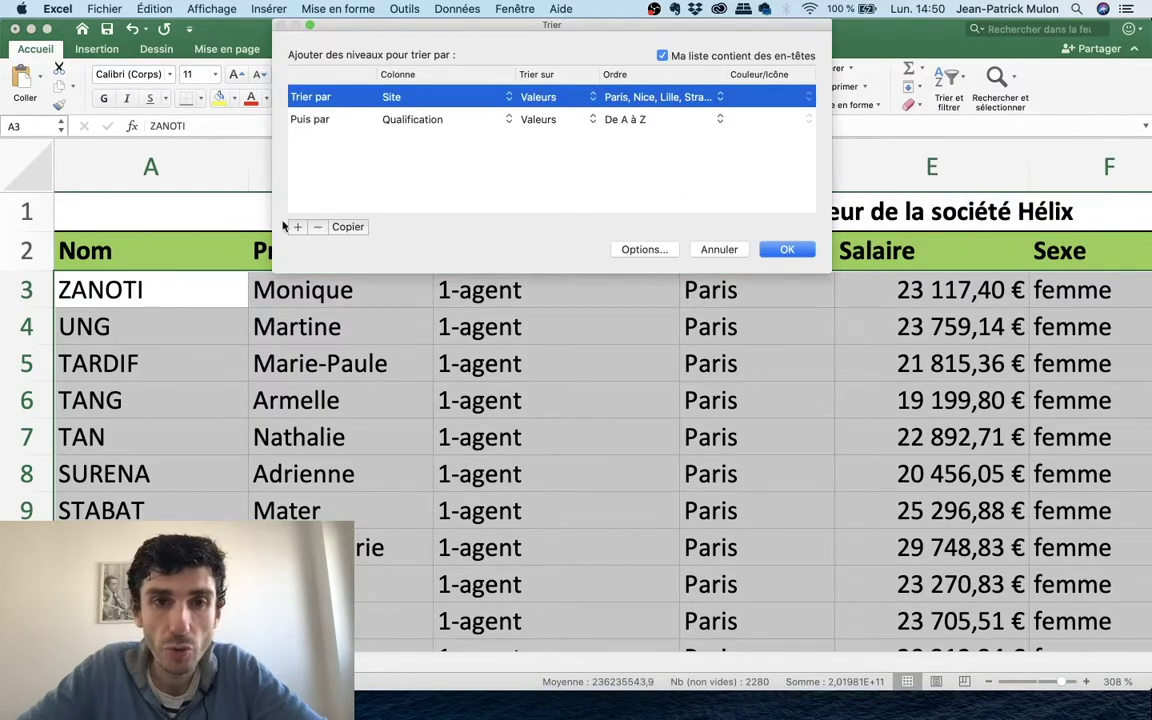
click(317, 227)
click(318, 228)
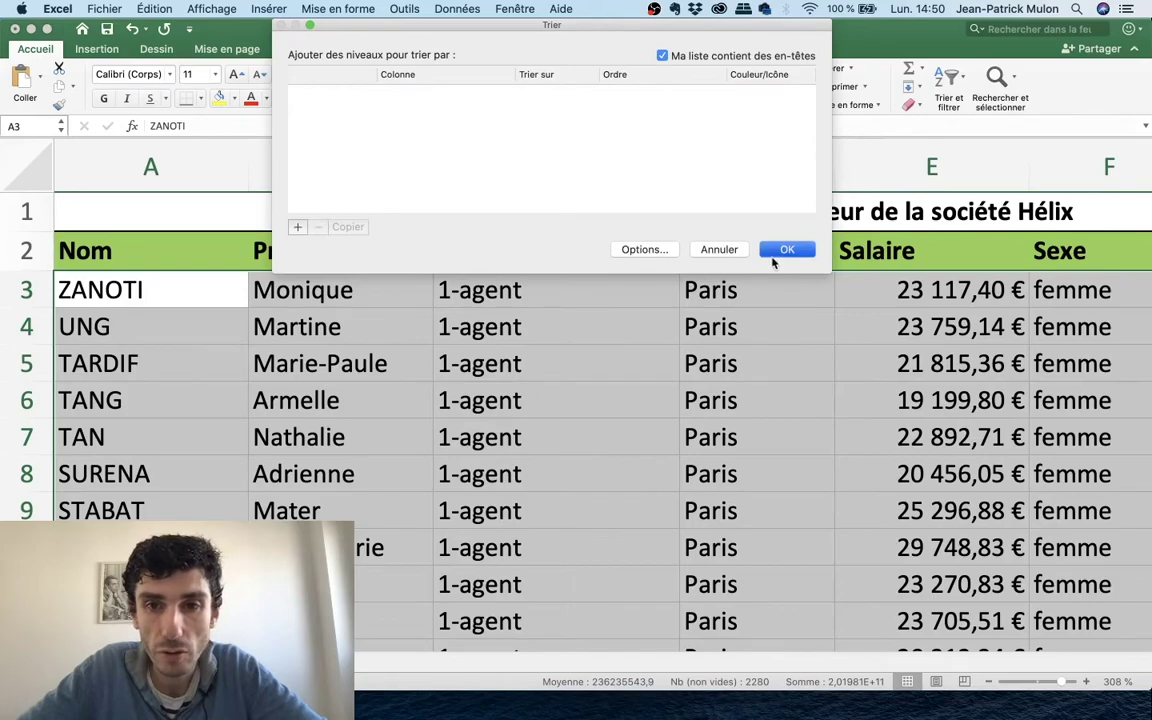
click(697, 247)
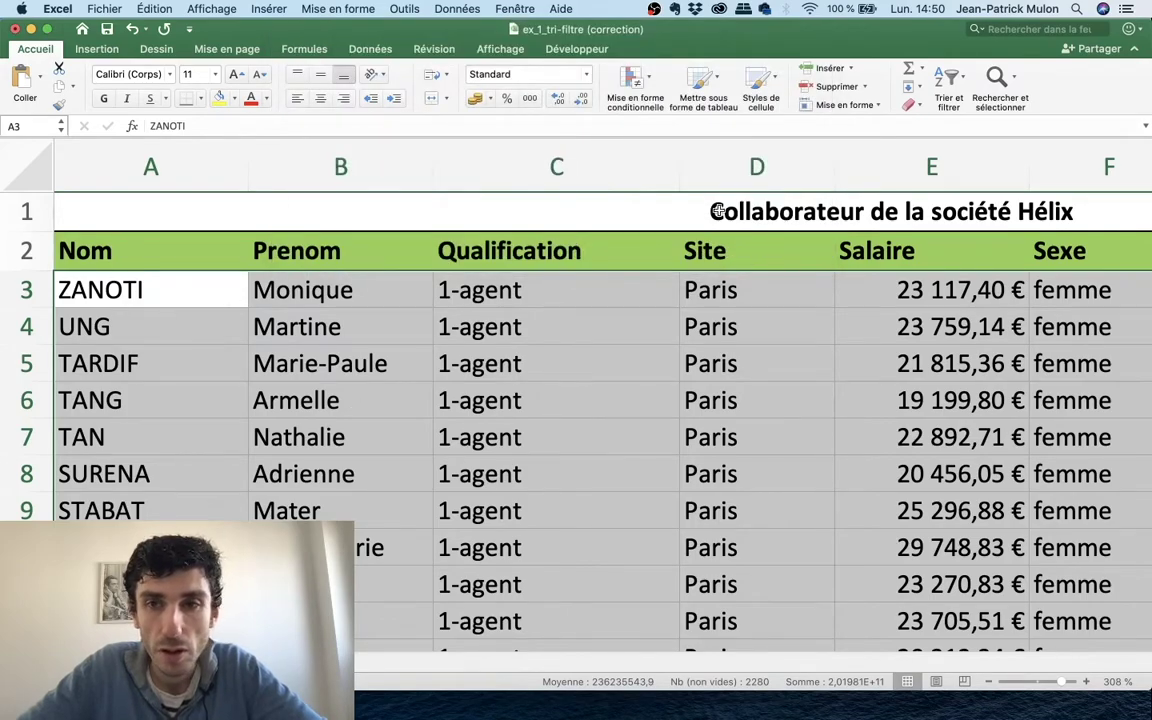
Reselect the employee data from A3 to the last used cell
click(120, 322)
click(130, 287)
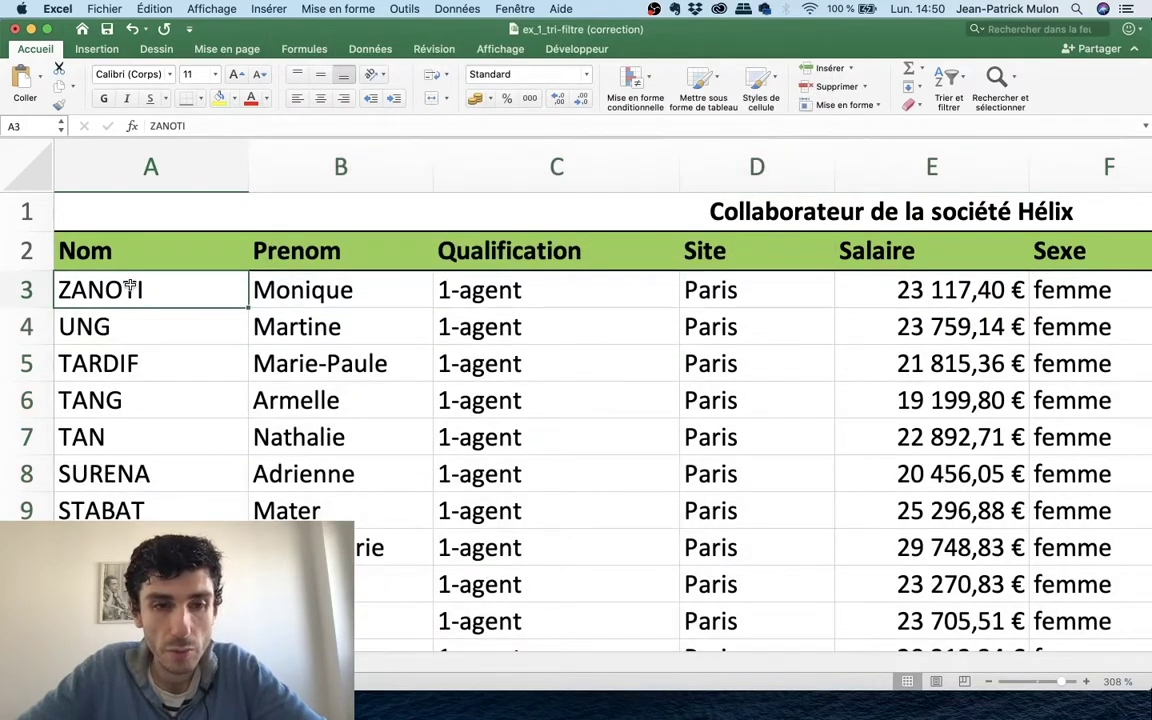
key(ctrl+shift+End)
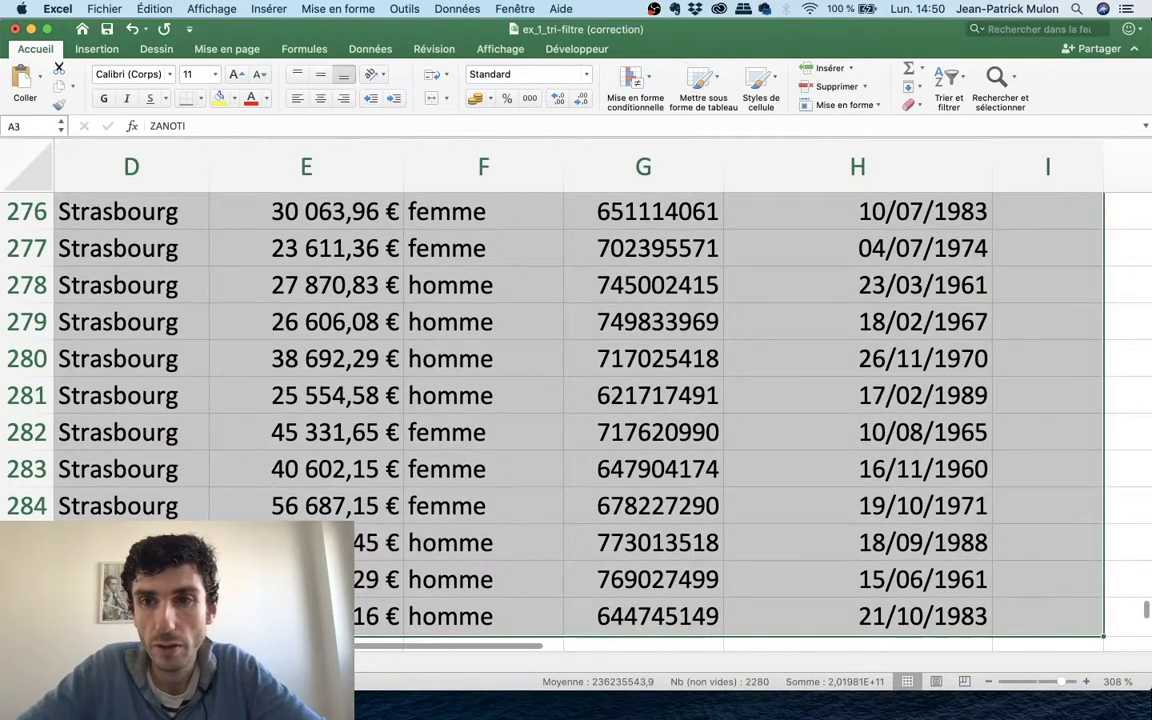
scroll(1005, 219, up, 15)
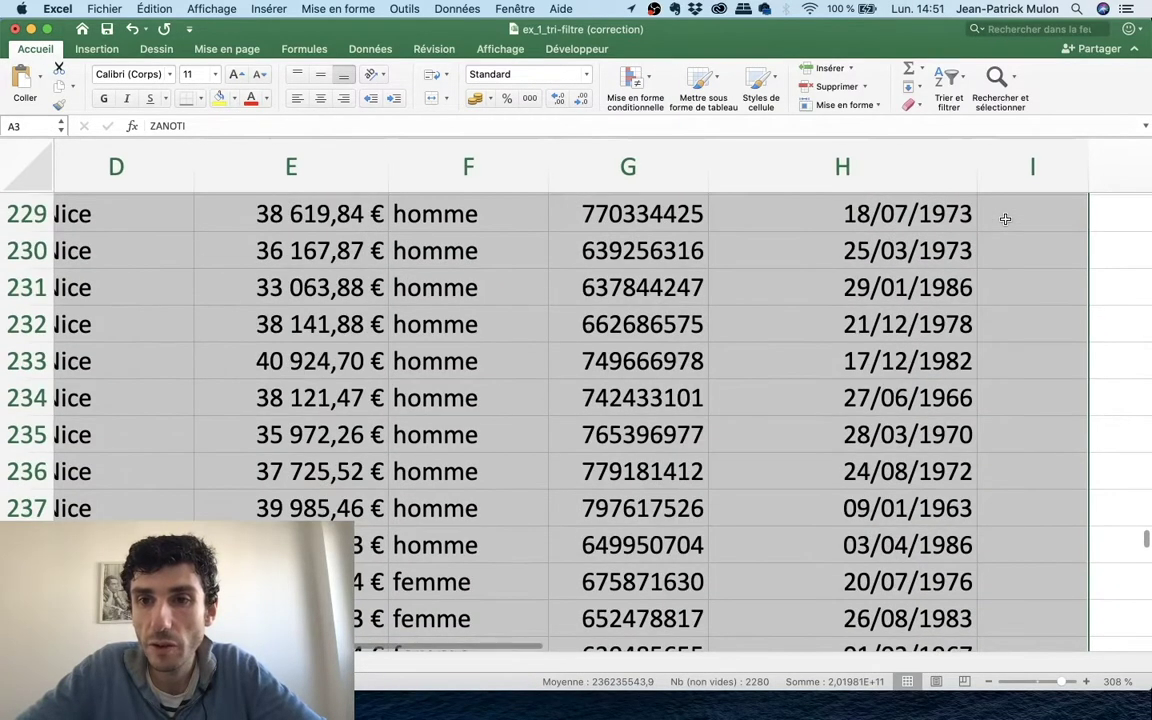
scroll(1005, 219, up, 10)
scroll(1005, 219, up, 20)
scroll(1005, 219, left, 2)
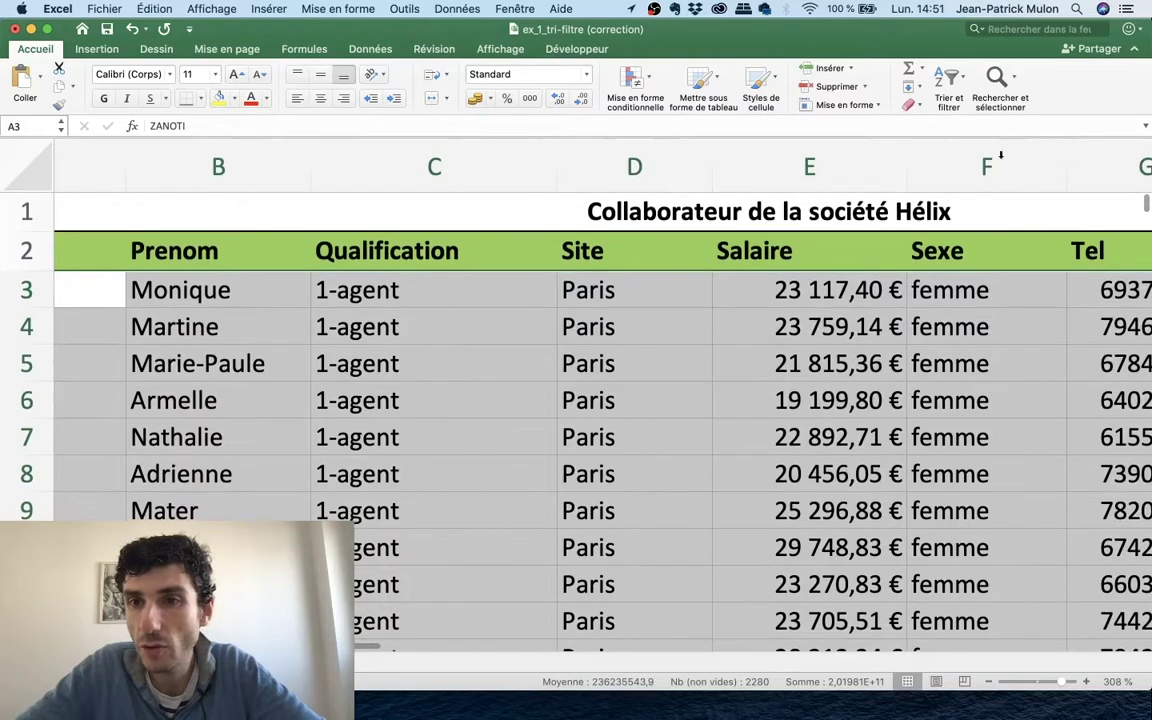
In the custom sort dialog, untick 'Ma liste contient des en-têtes' and check the Colonne list
click(948, 78)
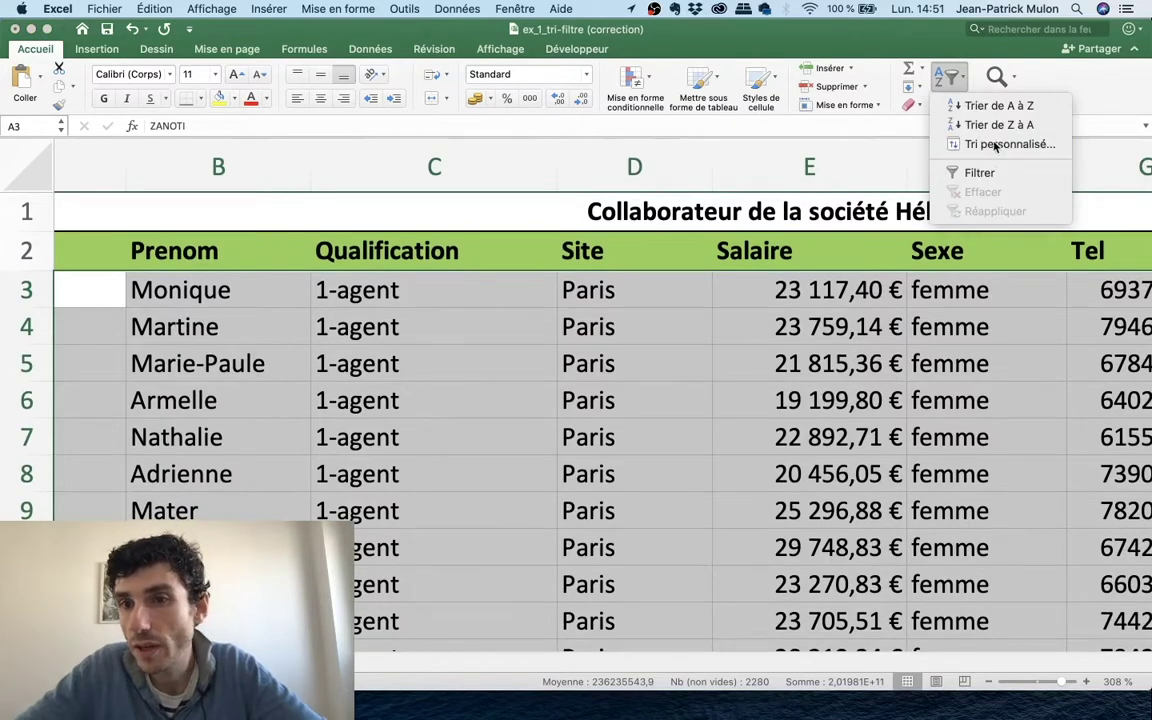
click(995, 145)
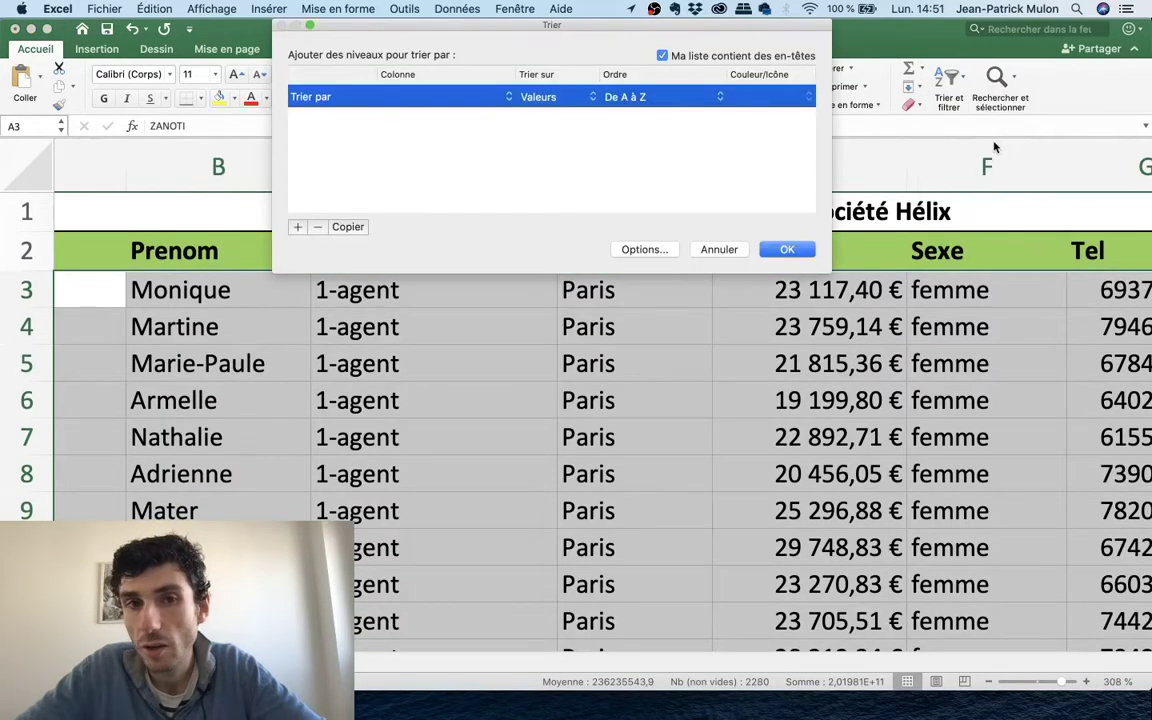
click(662, 55)
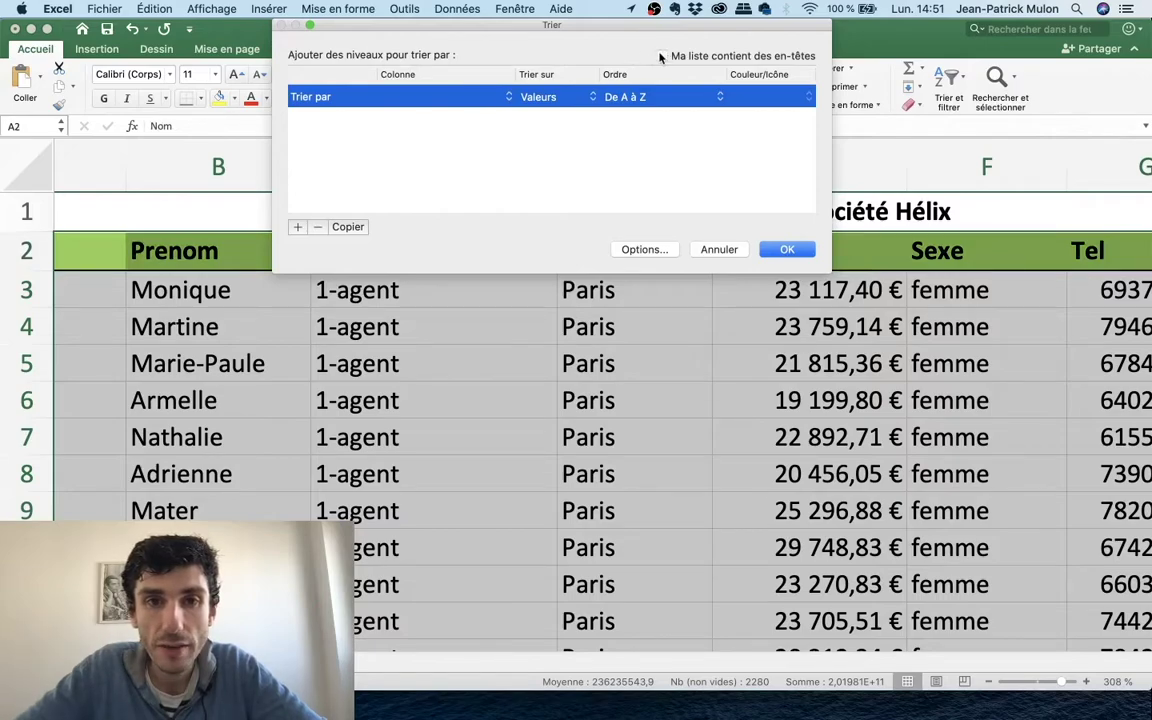
click(488, 97)
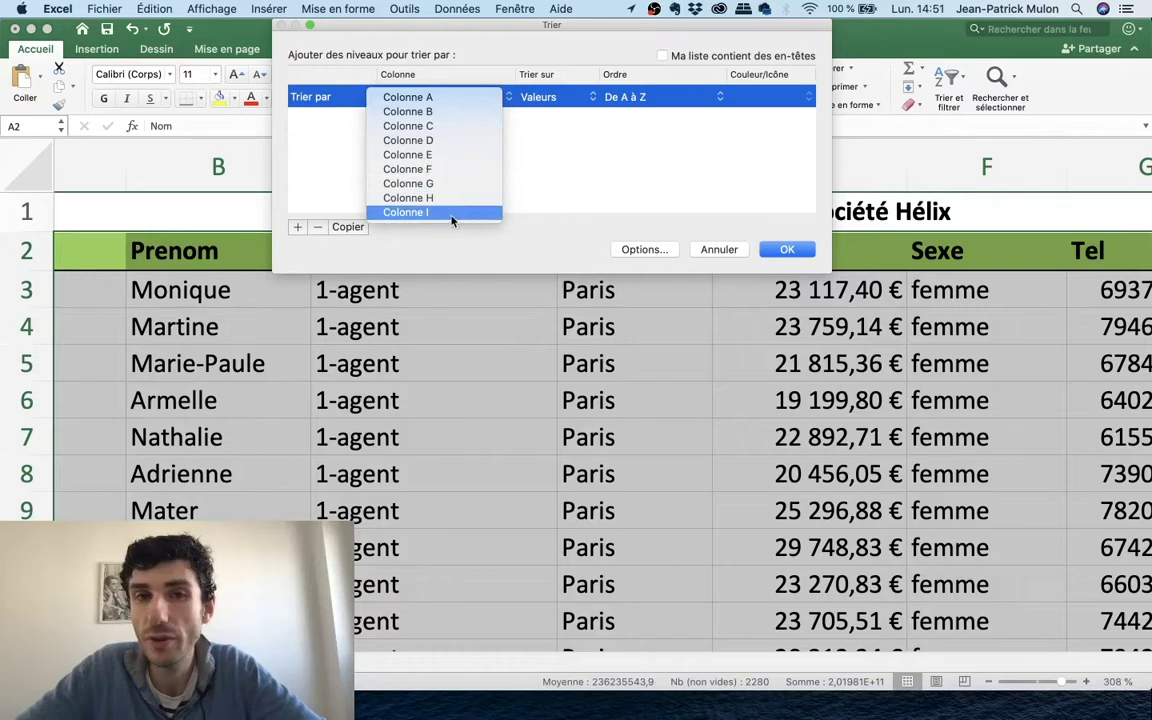
click(558, 180)
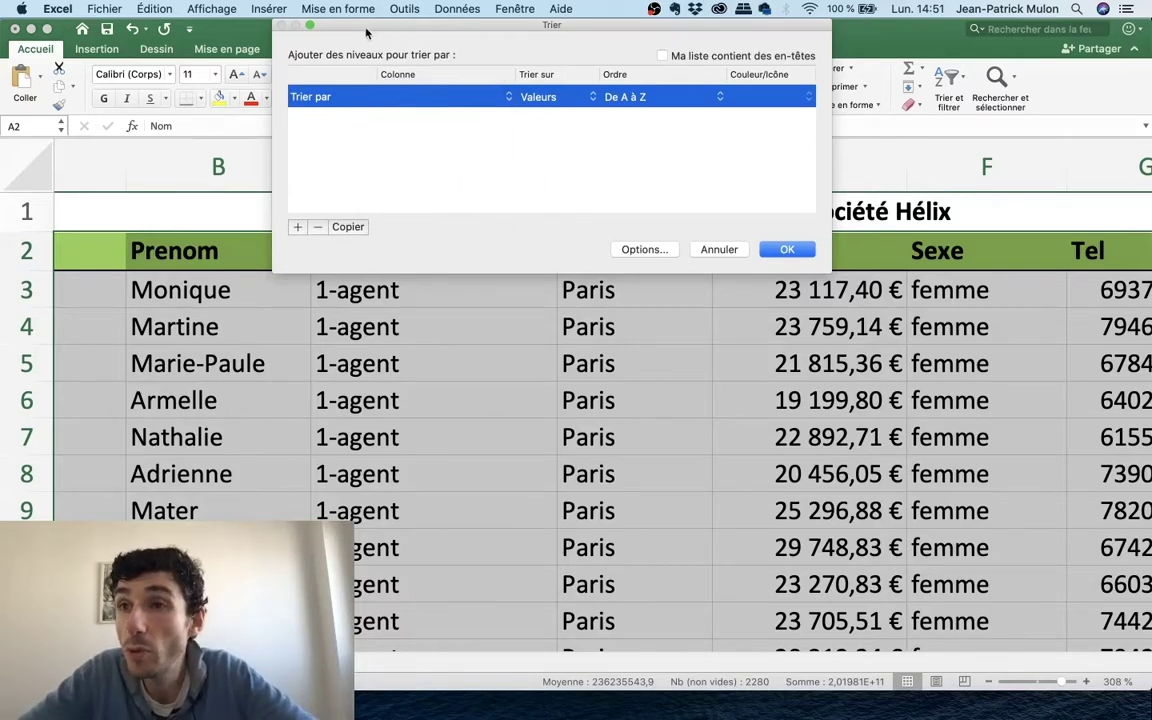
Restore the header-row option, review the Colonne list, and cancel without sorting
click(664, 56)
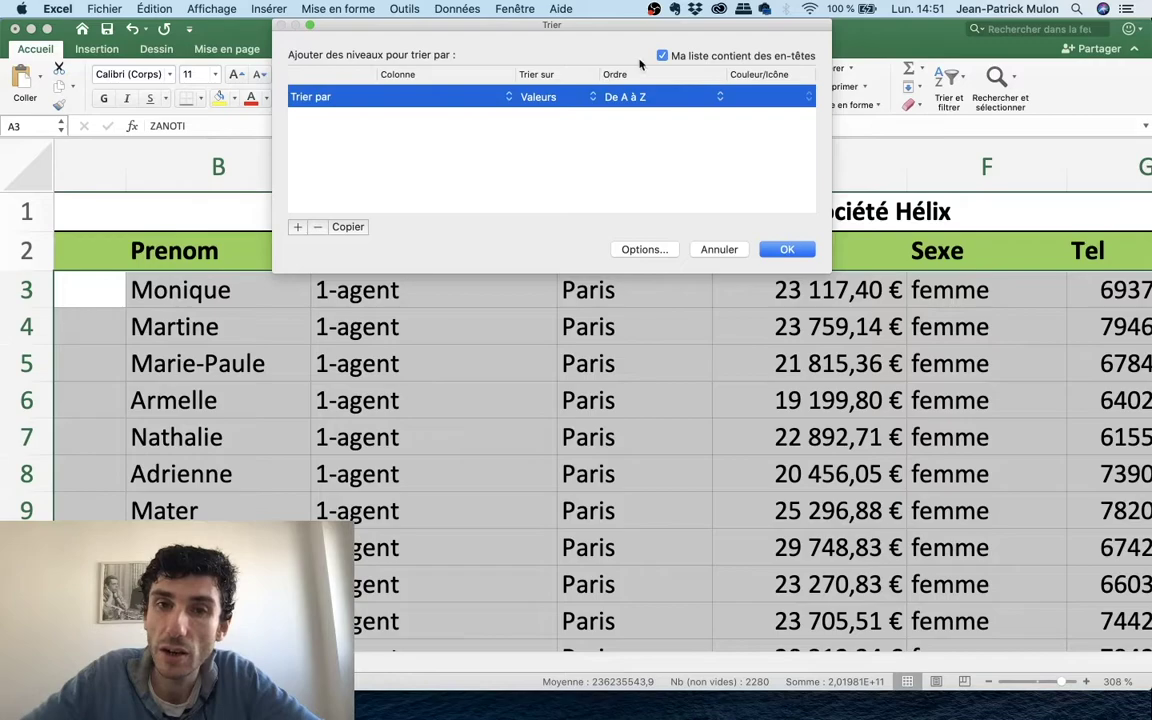
click(662, 56)
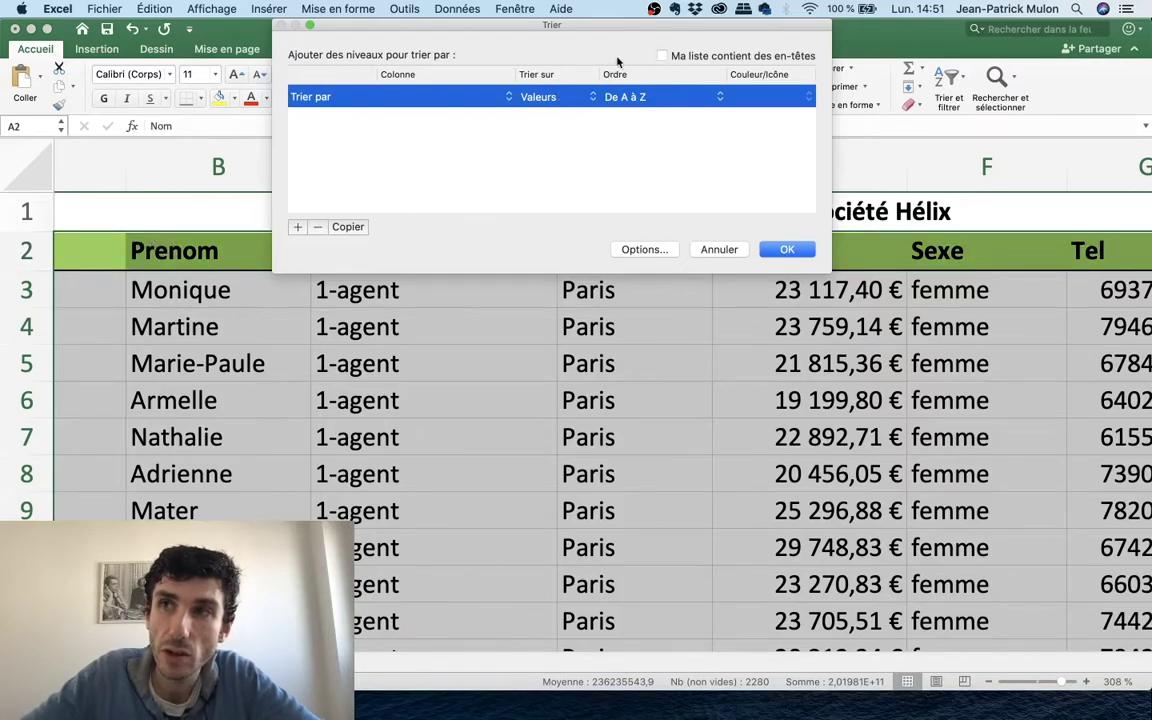
click(661, 56)
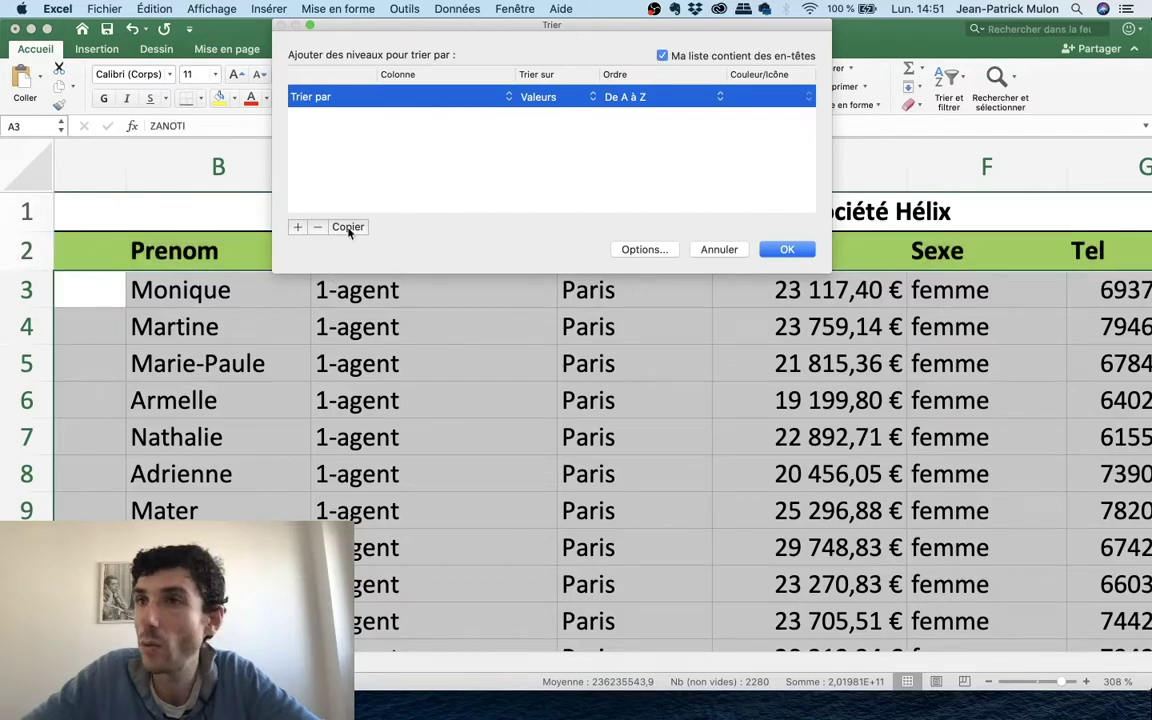
click(460, 104)
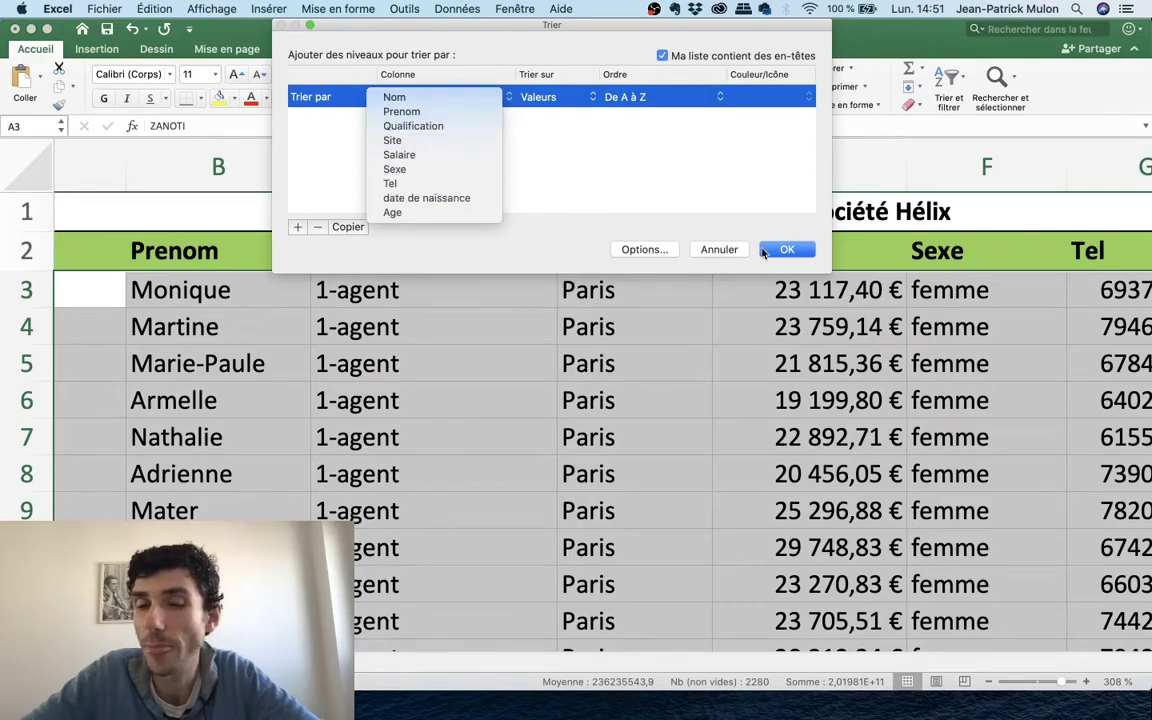
click(719, 249)
click(716, 251)
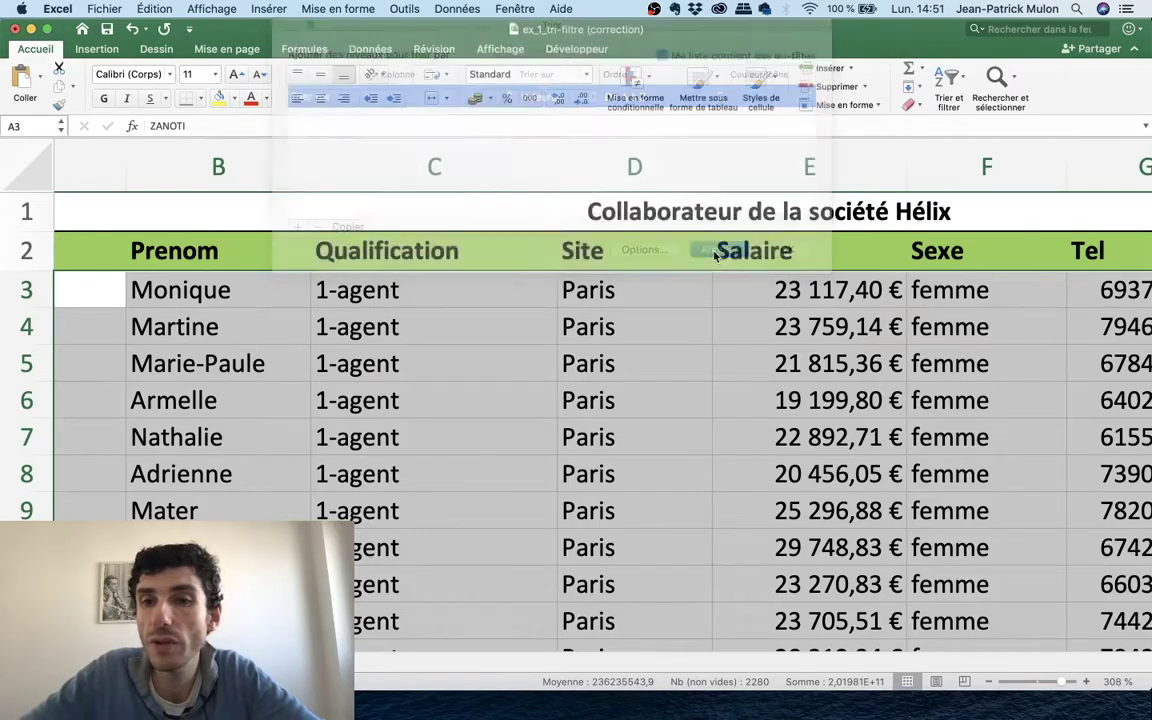
Select the whole employee table from the Nom header A2 to the last row and column
click(334, 127)
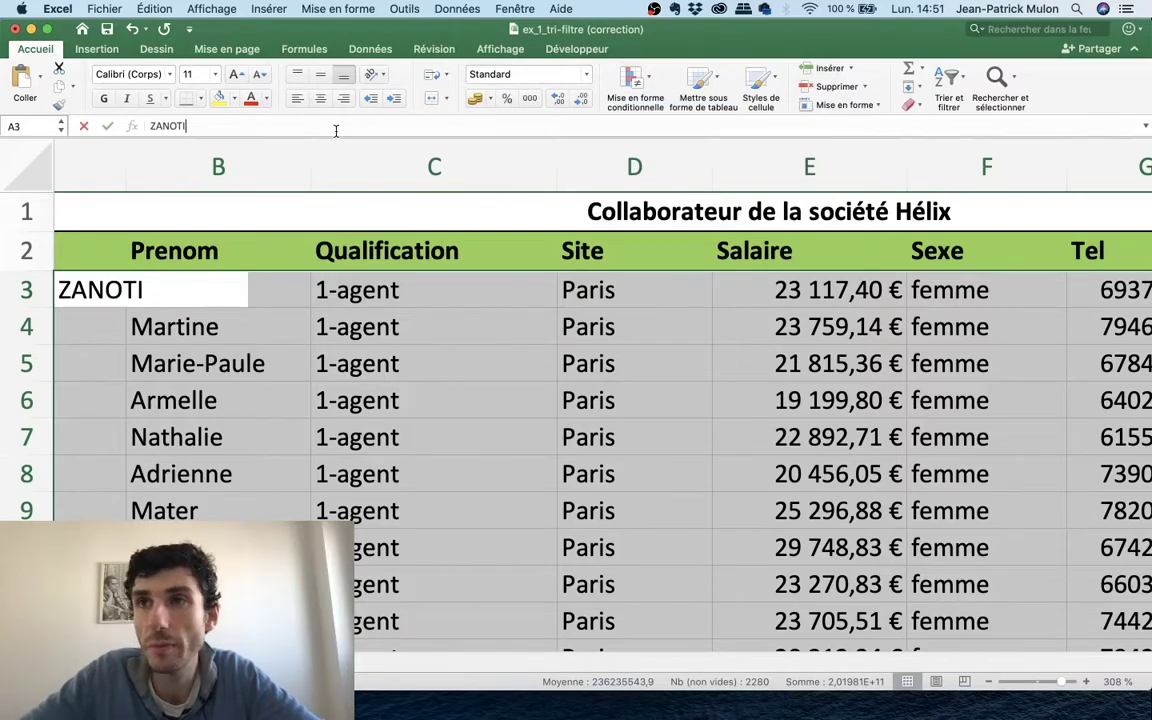
click(424, 330)
click(210, 250)
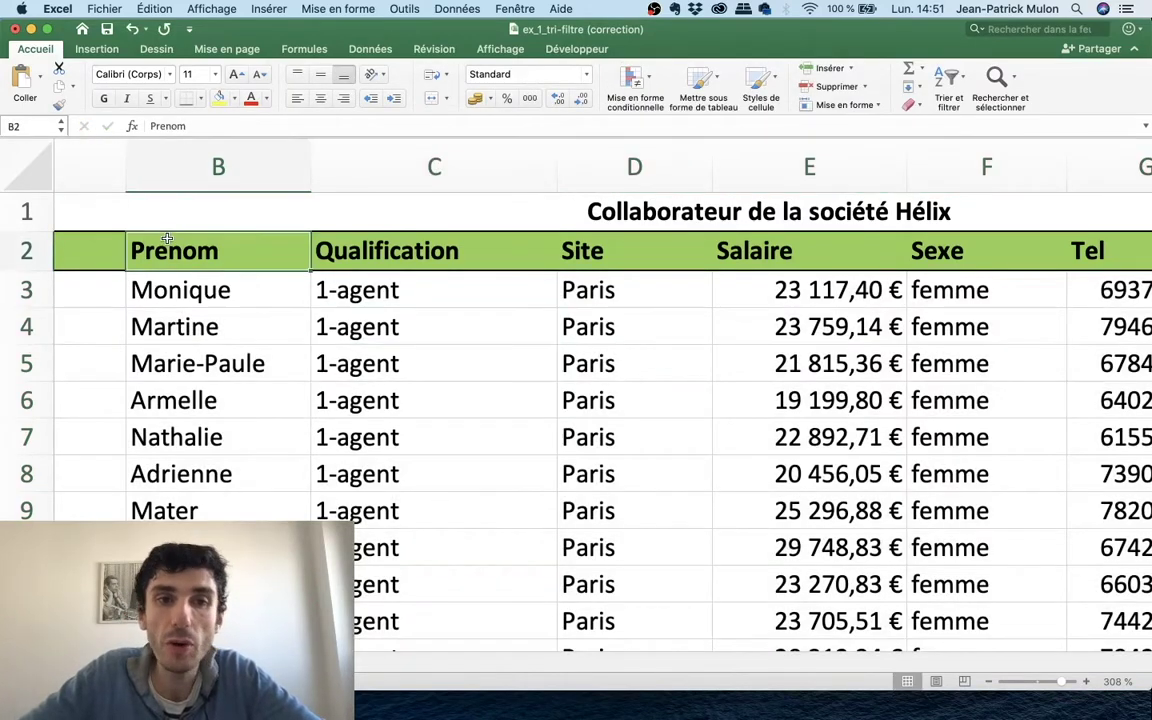
scroll(150, 260, left, 5)
click(106, 252)
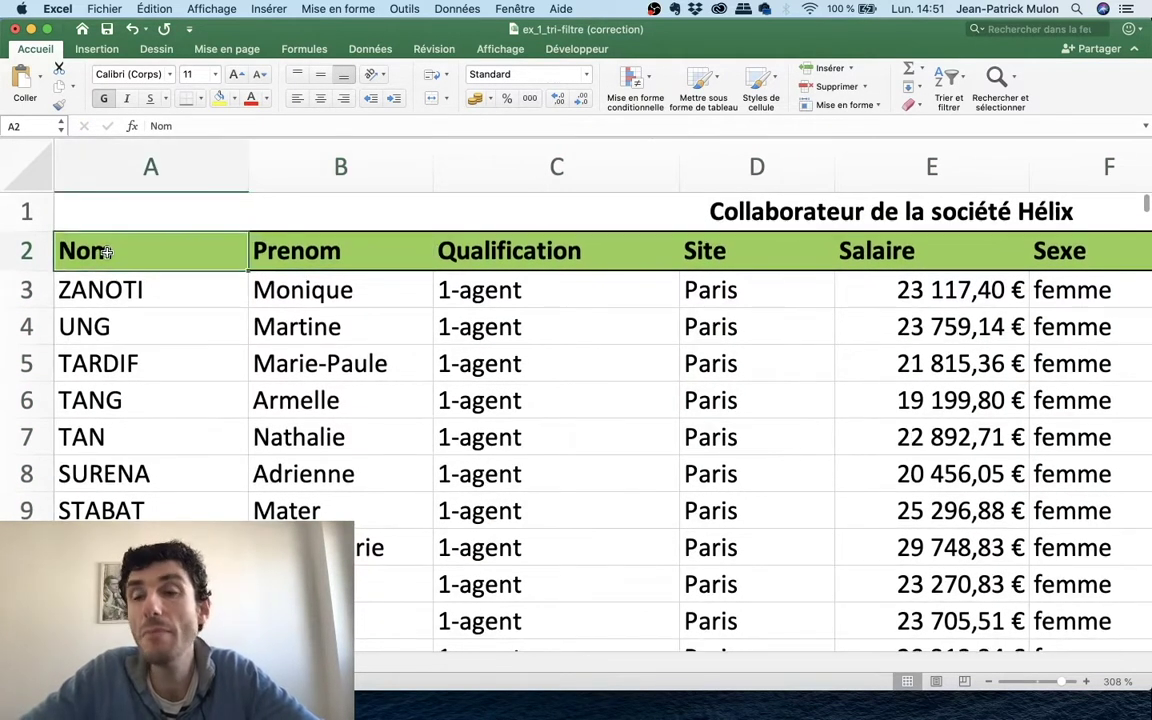
key(super+shift+Right)
key(super+shift+Down)
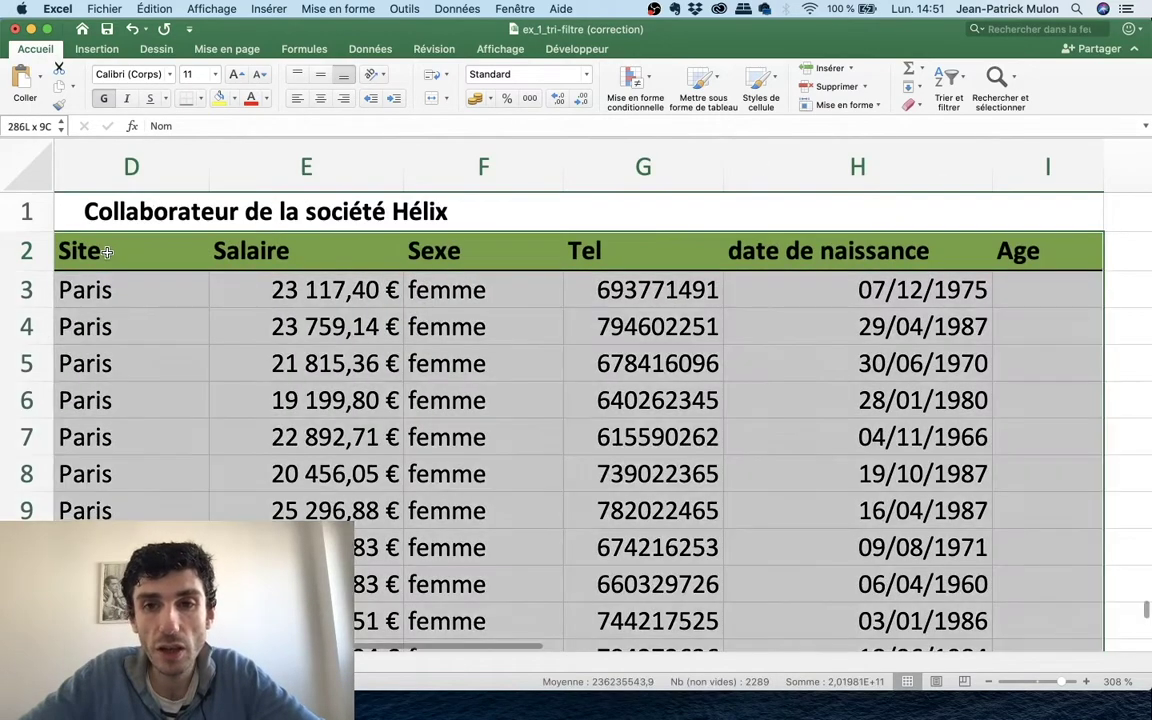
Return to the top of the table and show the Trier et filtrer options
scroll(340, 380, up, 1)
scroll(340, 380, up, 10)
scroll(360, 400, up, 10)
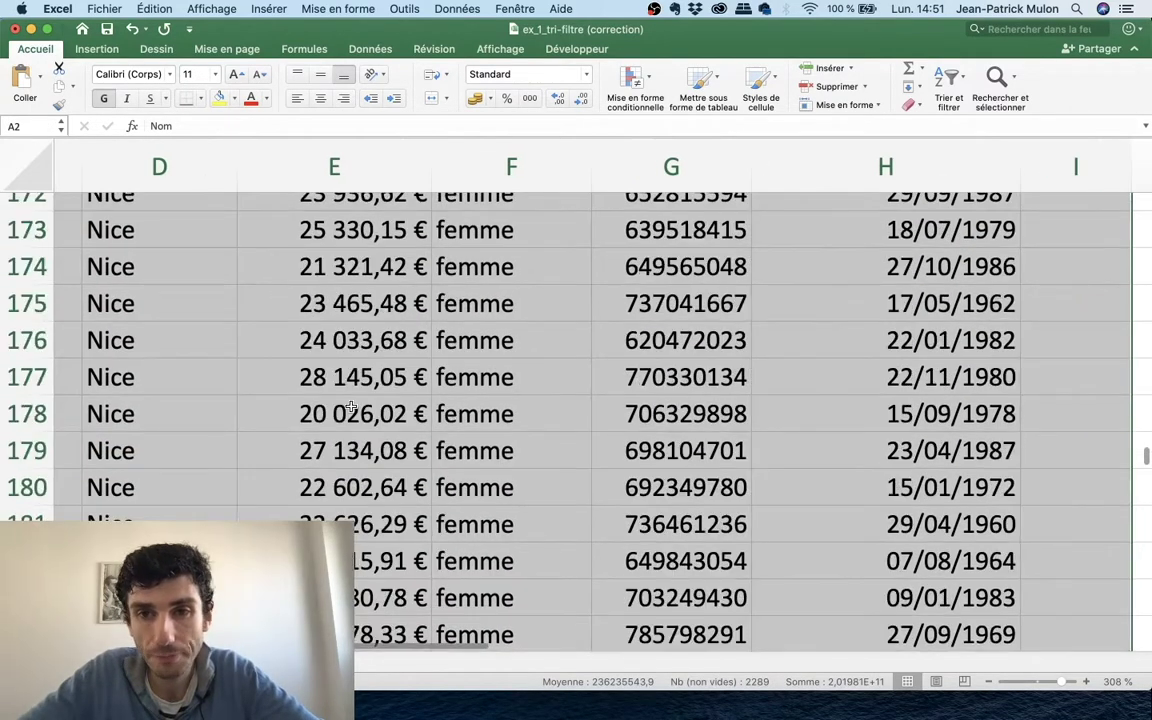
scroll(380, 420, up, 20)
scroll(410, 450, up, 8)
scroll(410, 450, up, 5)
scroll(410, 450, left, 2)
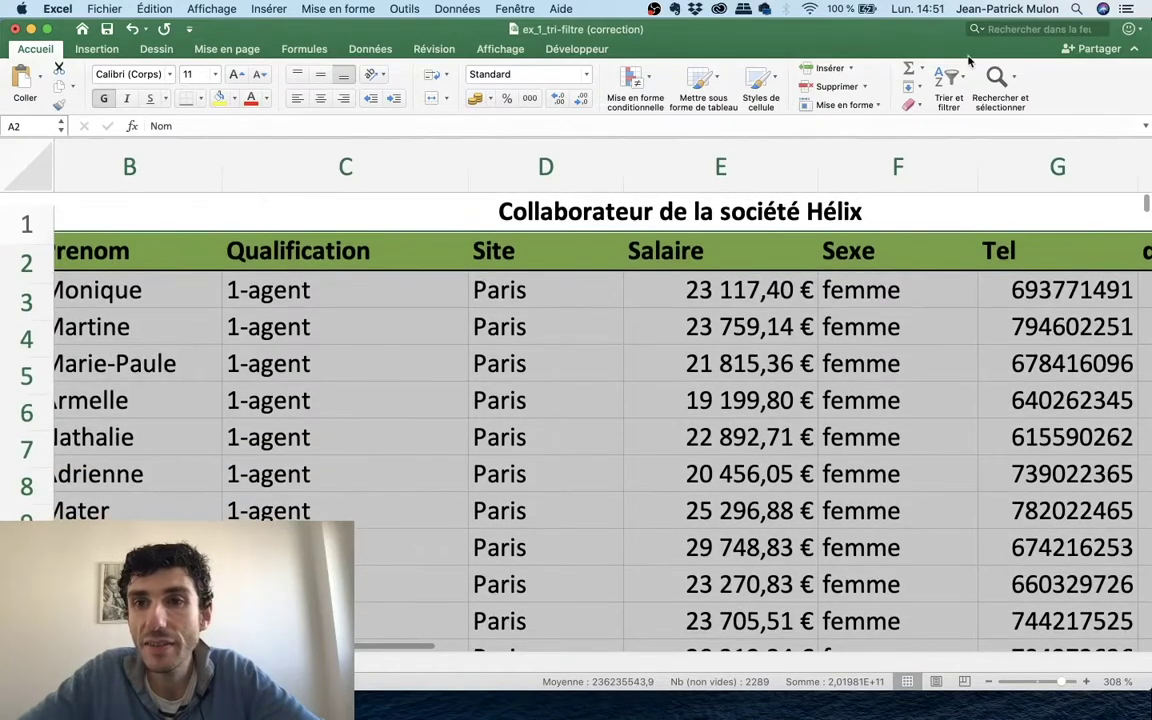
click(948, 78)
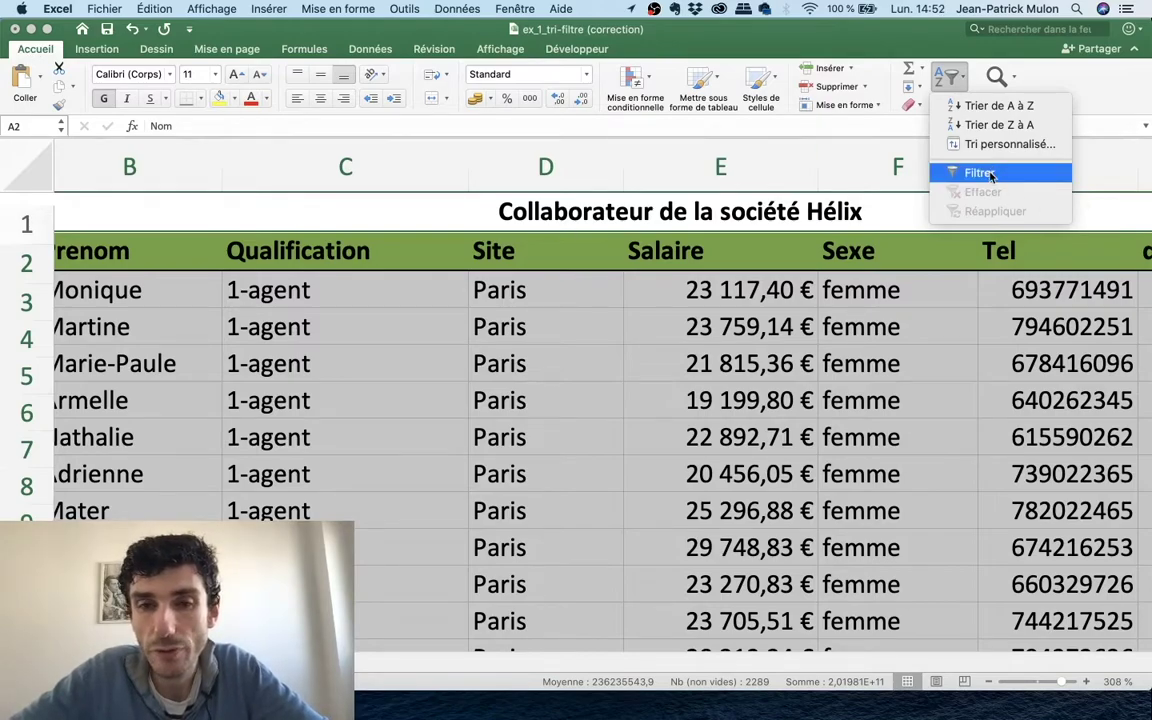
Apply Filtrer so every employee-table header gets a dropdown, then deselect by clicking A4
click(990, 174)
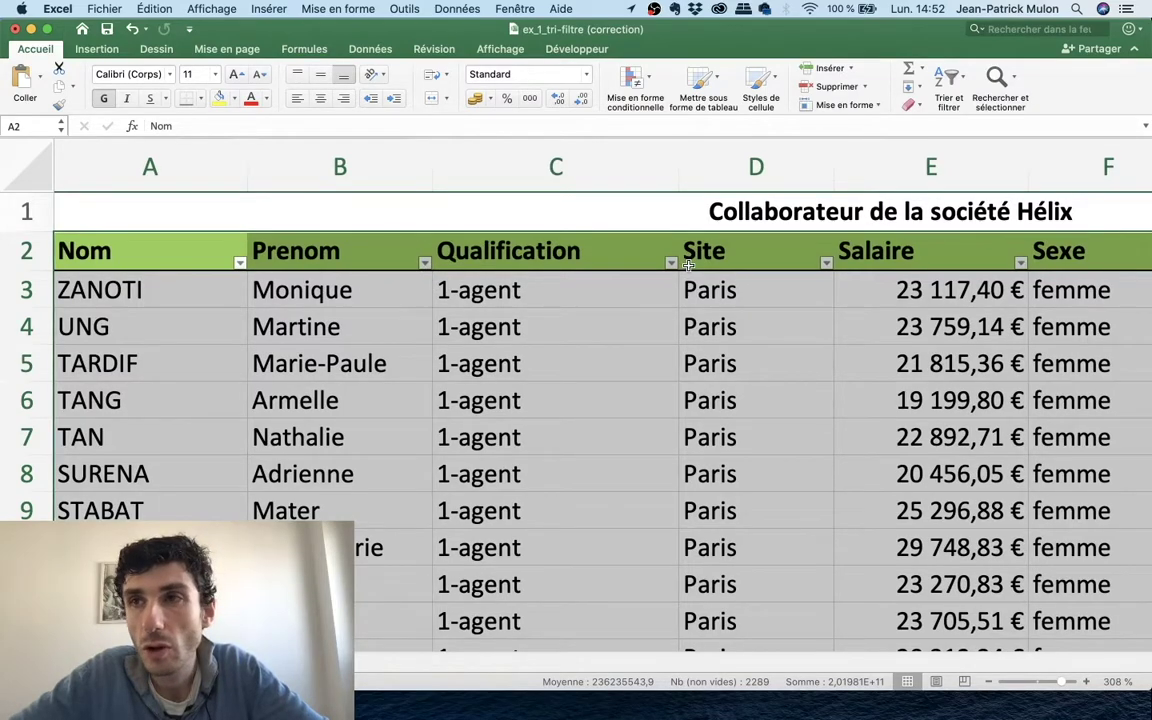
scroll(688, 268, right, 3)
scroll(660, 245, right, 2)
scroll(652, 242, right, 2)
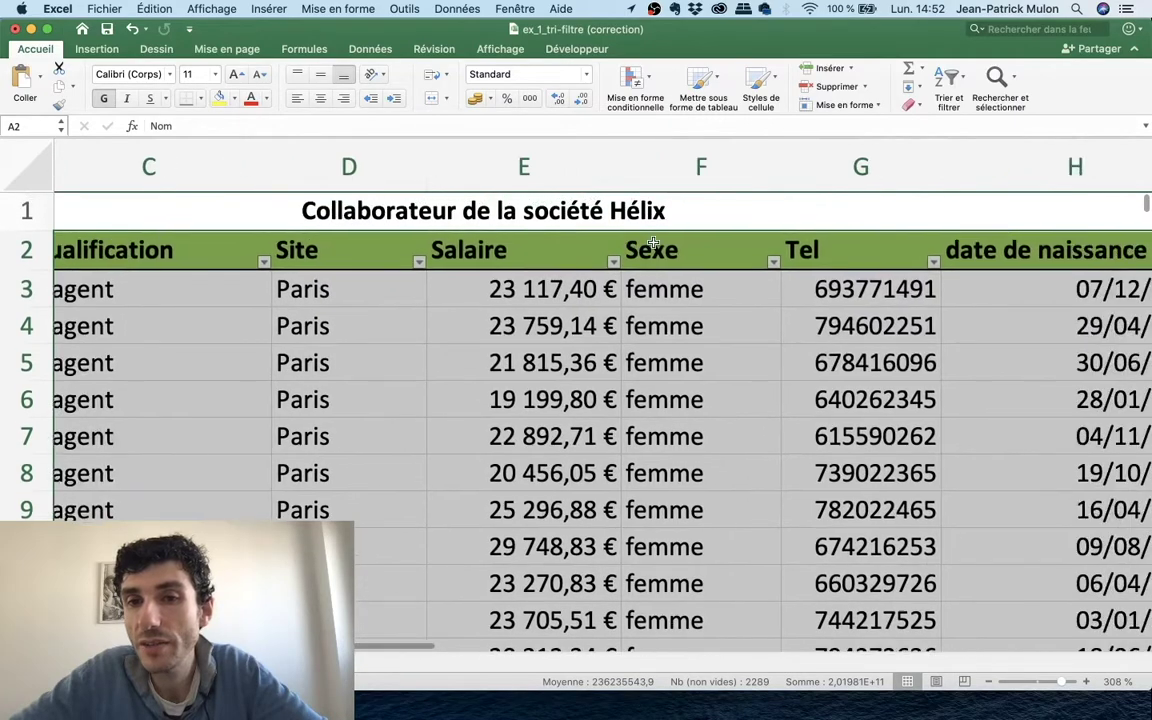
scroll(655, 243, right, 2)
scroll(658, 245, right, 2)
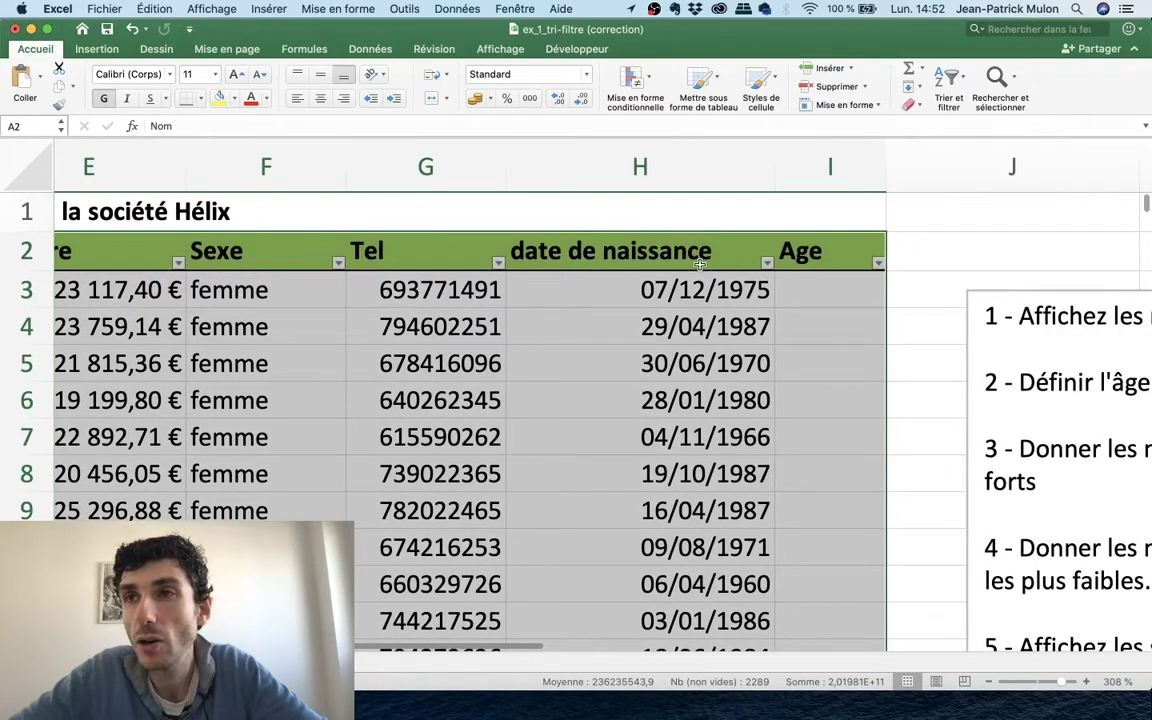
scroll(500, 270, left, 5)
scroll(250, 300, left, 2)
click(167, 322)
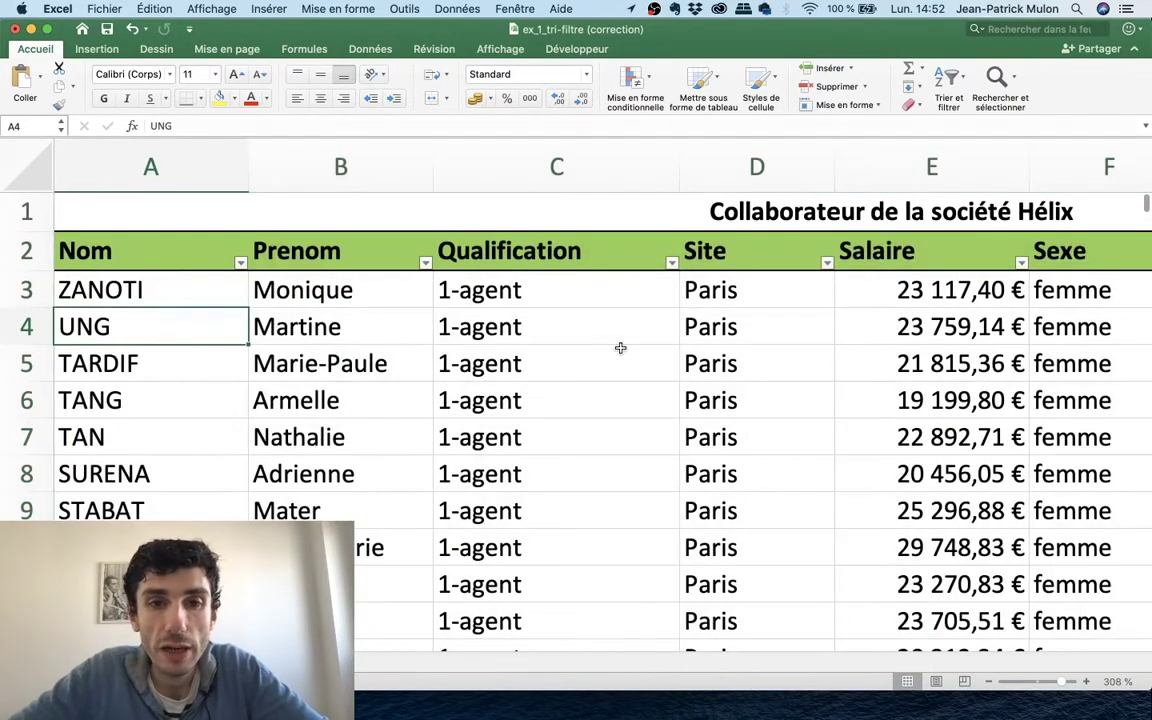
scroll(620, 345, right, 3)
scroll(597, 345, left, 1)
scroll(597, 347, right, 4)
scroll(597, 347, right, 1)
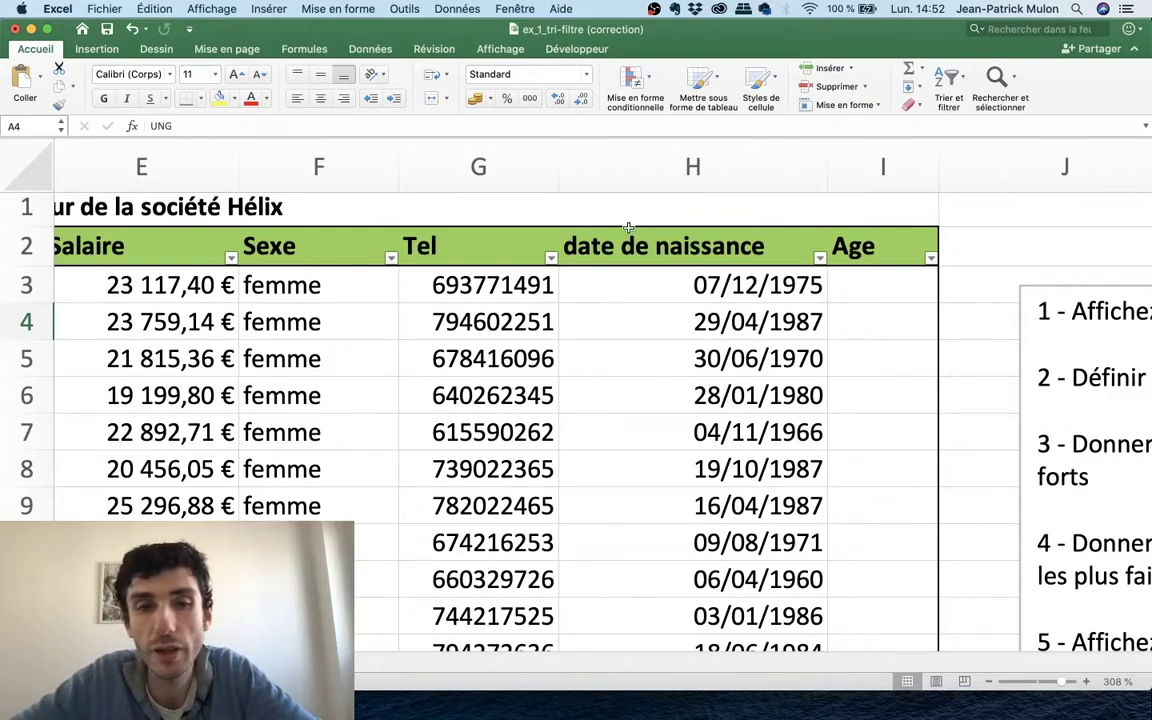
scroll(390, 412, left, 10)
scroll(483, 258, left, 4)
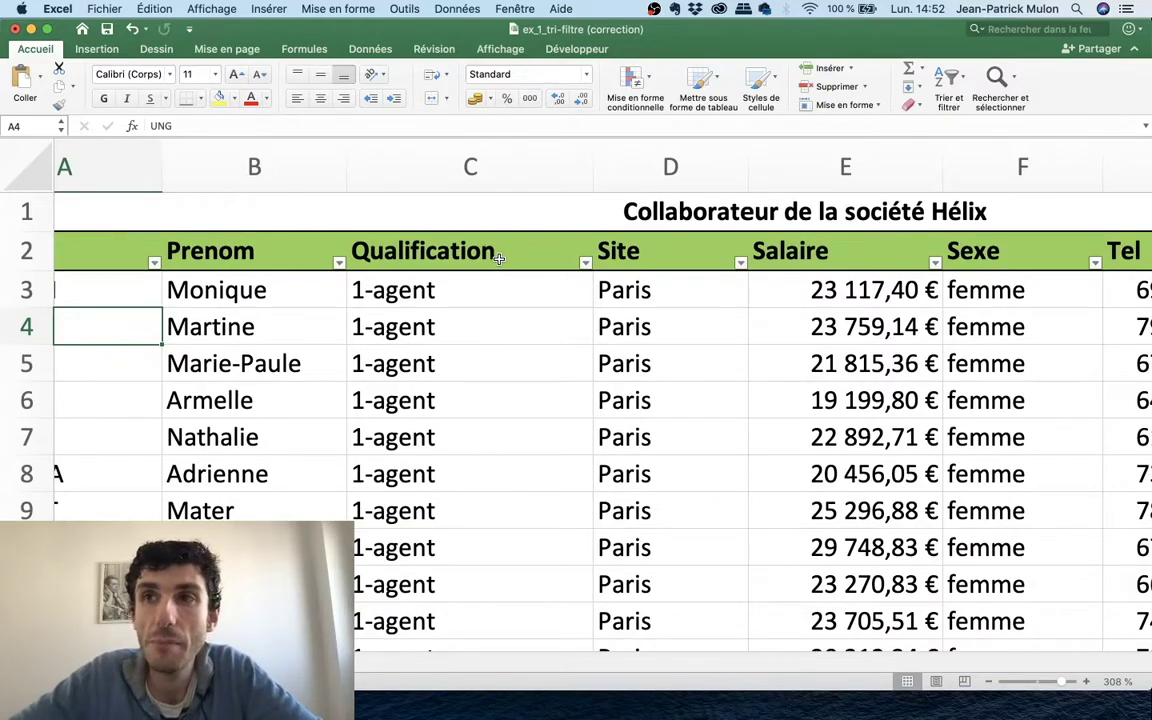
scroll(537, 323, right, 8)
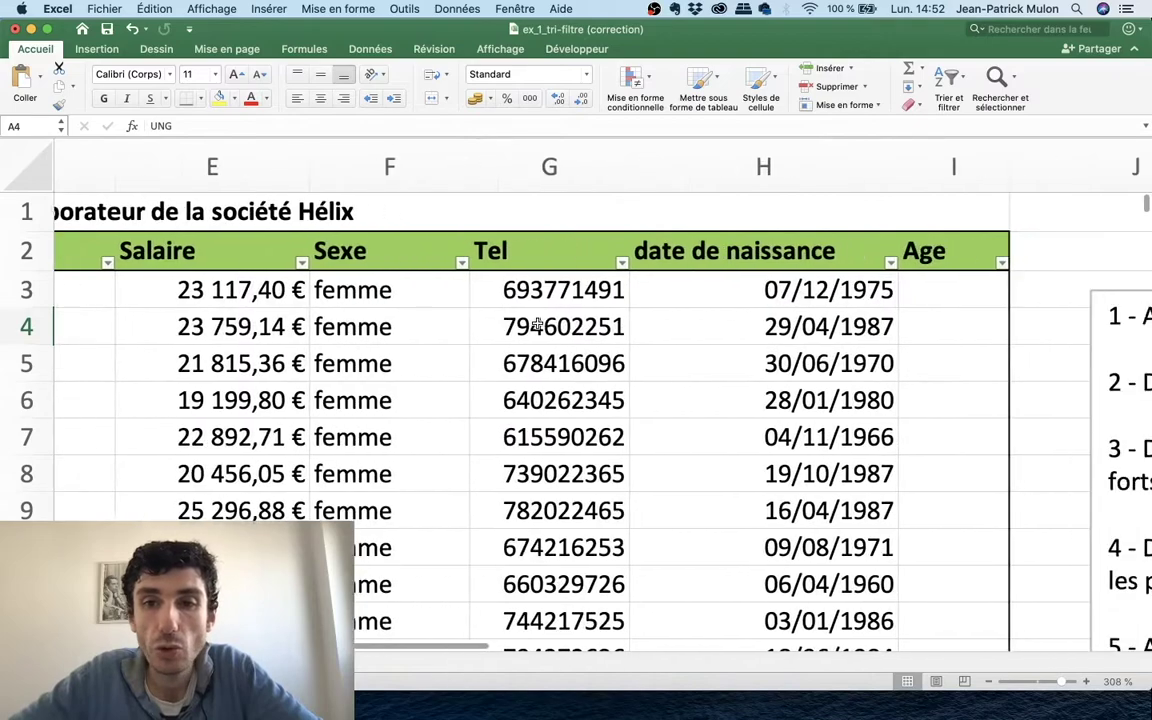
scroll(537, 323, left, 4)
scroll(537, 323, left, 4)
scroll(537, 323, right, 2)
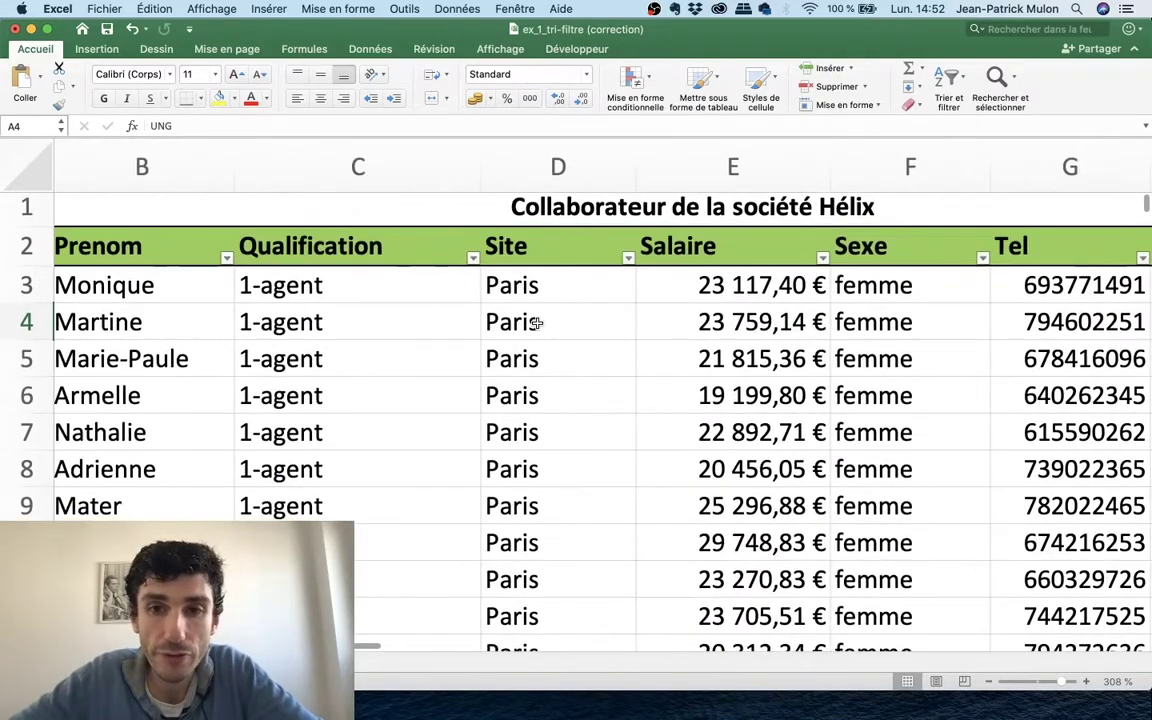
Open and close the Salaire column's filter list several times to review its values
click(822, 258)
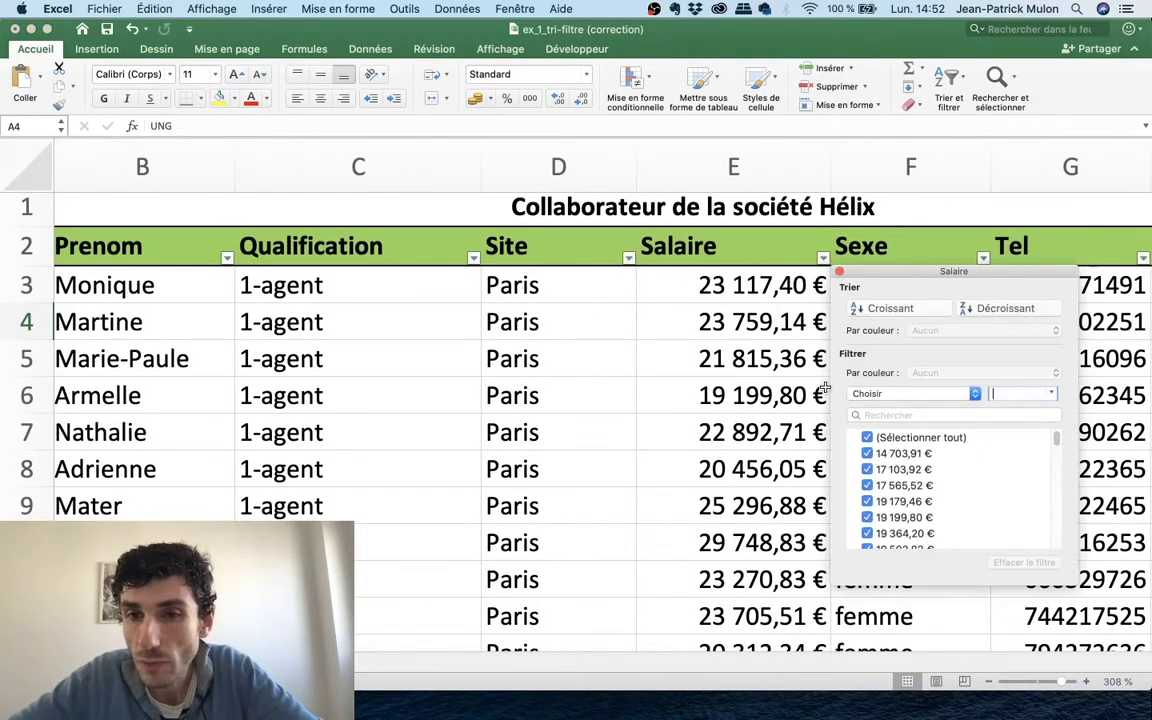
click(720, 253)
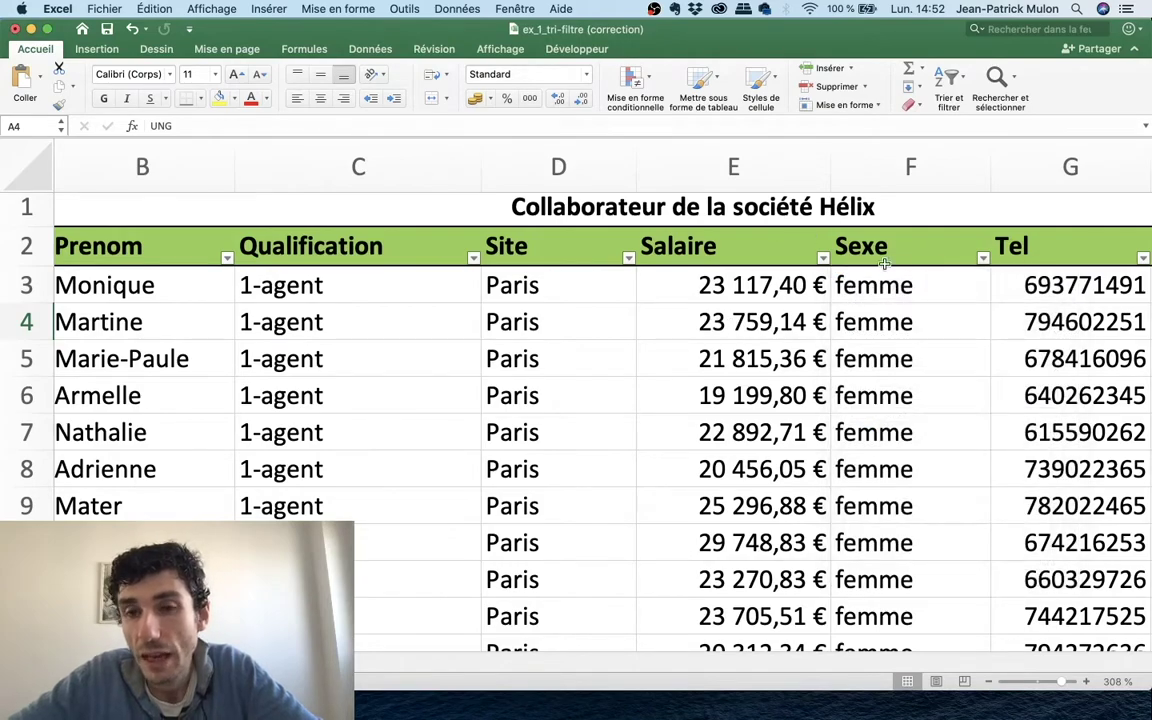
click(823, 258)
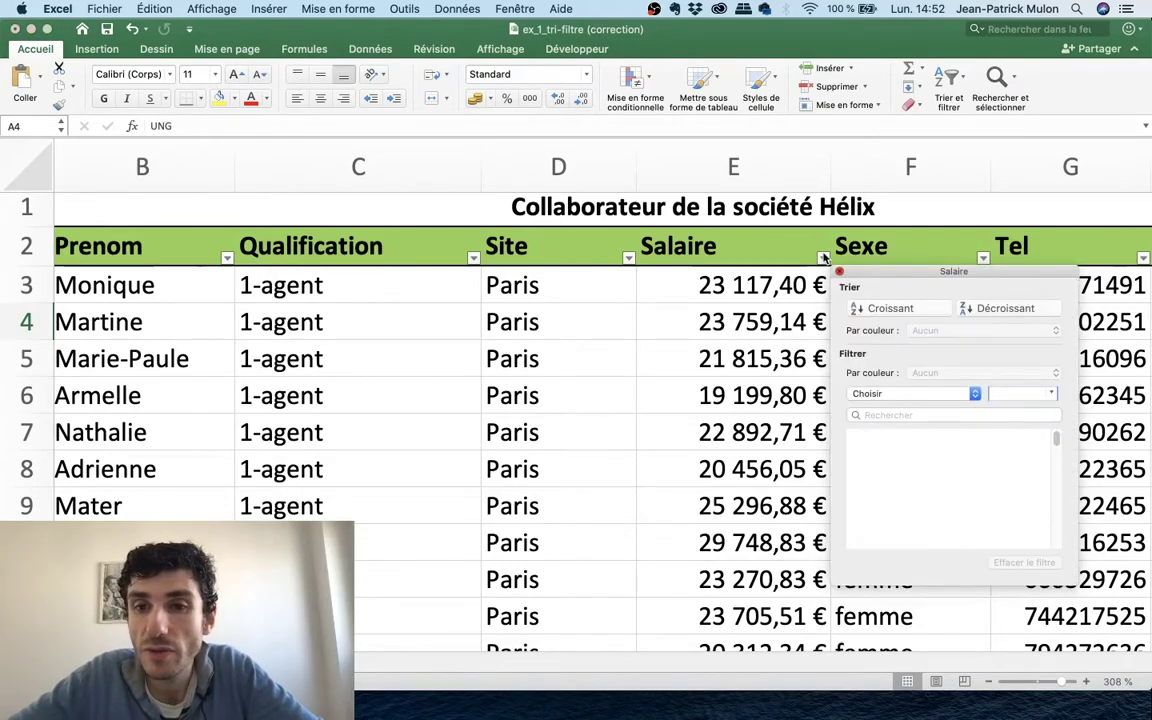
click(824, 258)
scroll(749, 455, down, 1)
scroll(790, 370, up, 1)
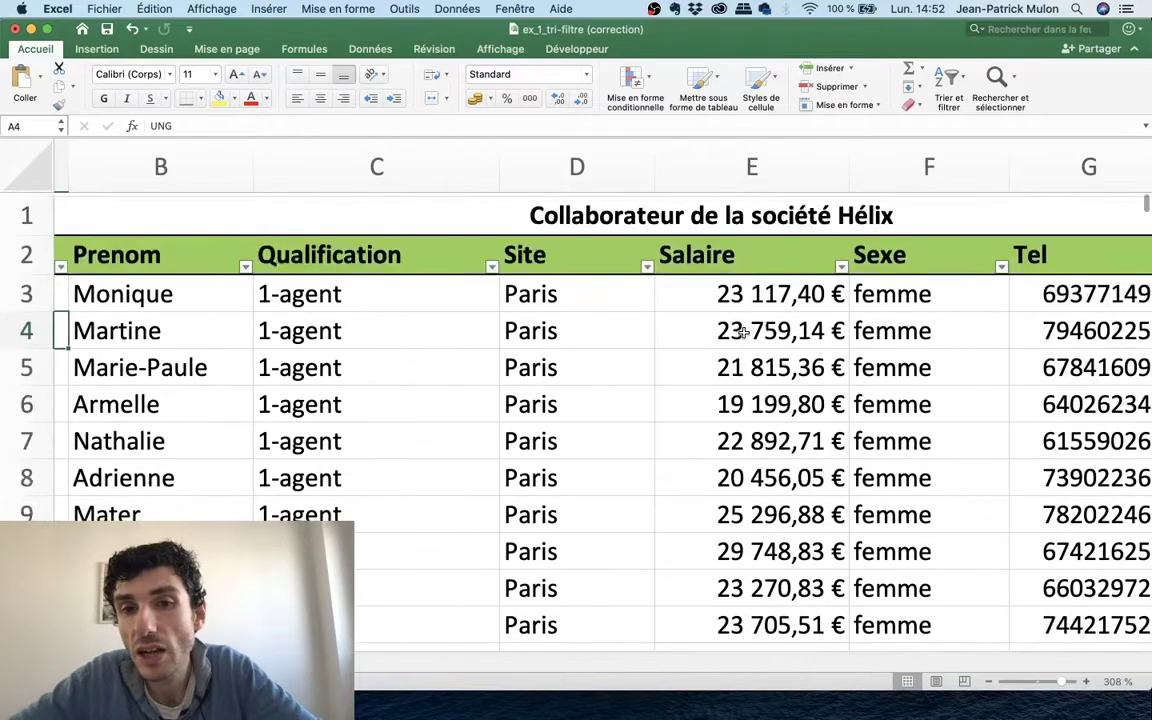
click(841, 262)
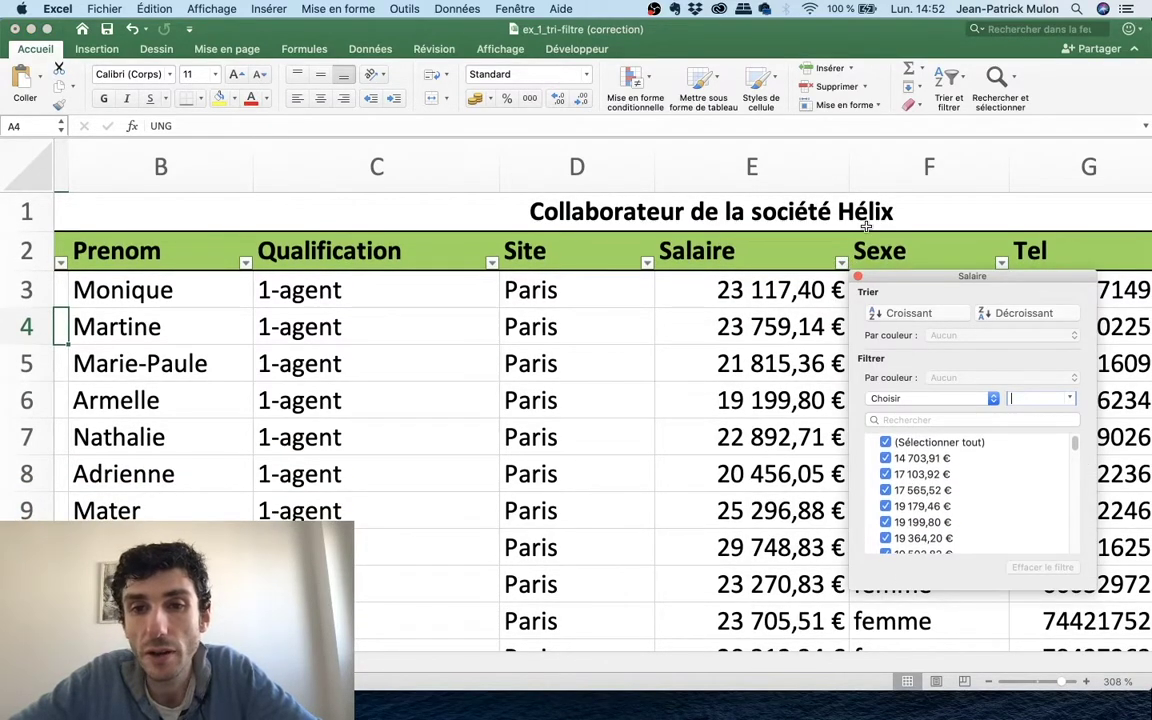
click(840, 264)
scroll(800, 300, left, 3)
scroll(770, 265, right, 2)
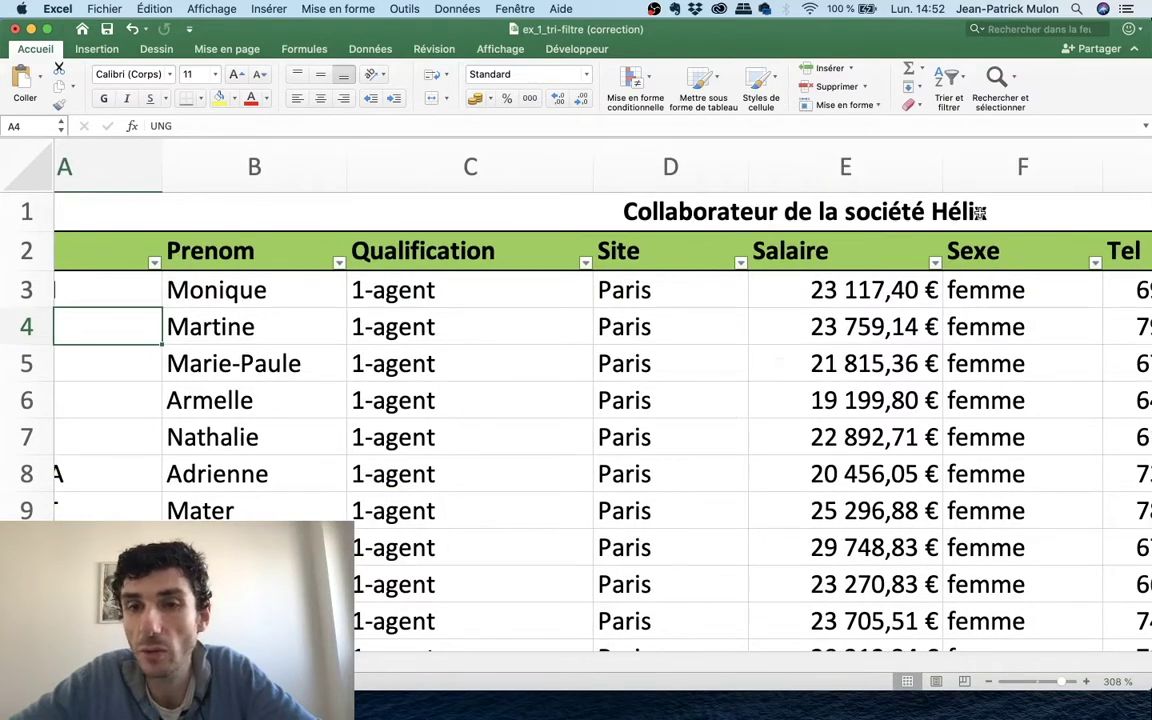
Scroll through the Salaire values once more, then open the Site filter listing Lille, Nice, Paris, Strasbourg
click(933, 263)
scroll(888, 476, down, 5)
scroll(888, 476, down, 3)
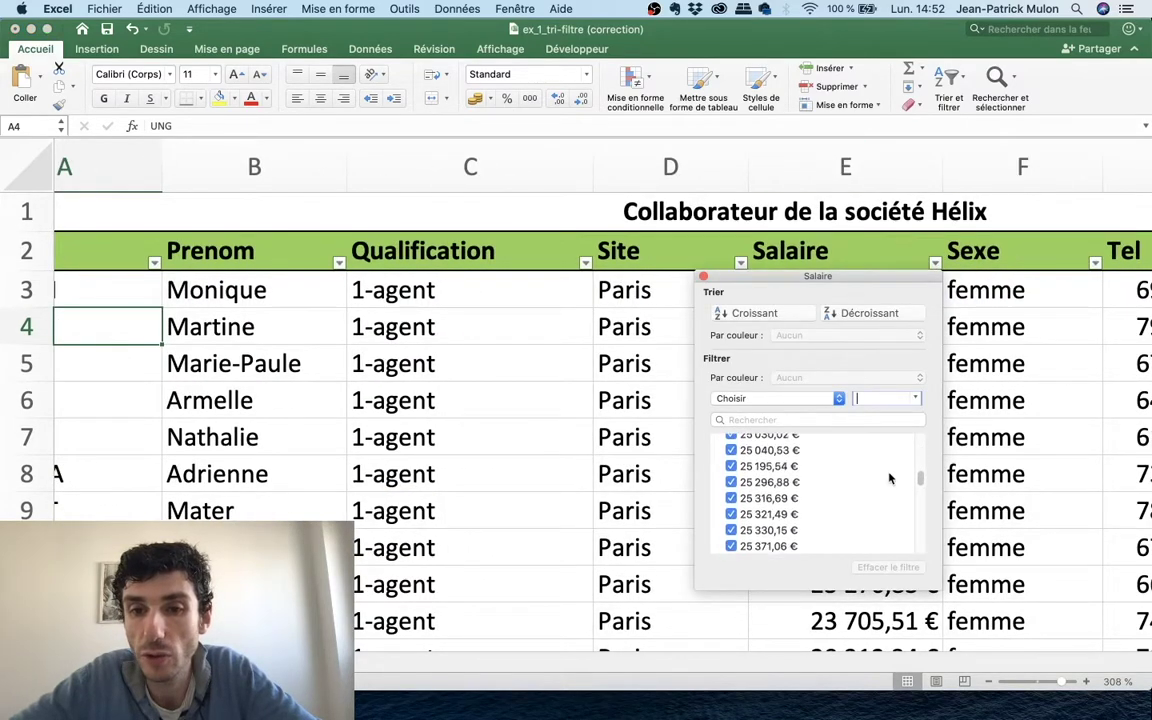
scroll(890, 478, down, 5)
click(1028, 411)
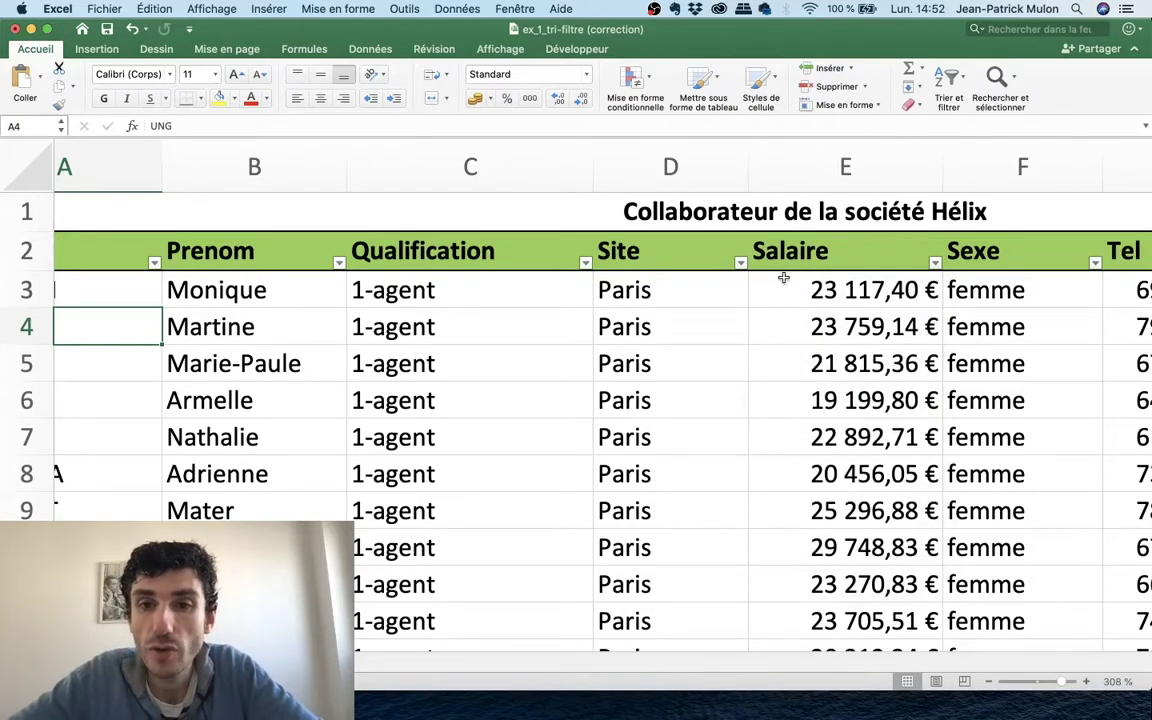
click(741, 263)
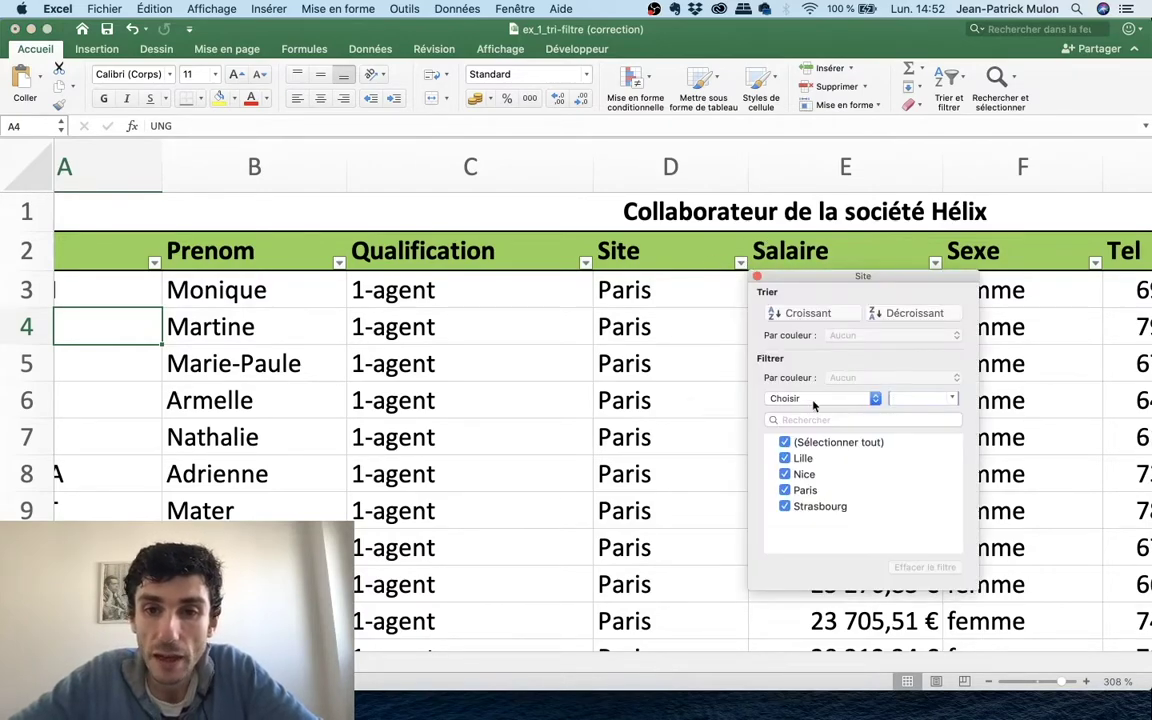
Restrict the Site filter to Paris only and review the remaining rows
click(784, 443)
click(786, 490)
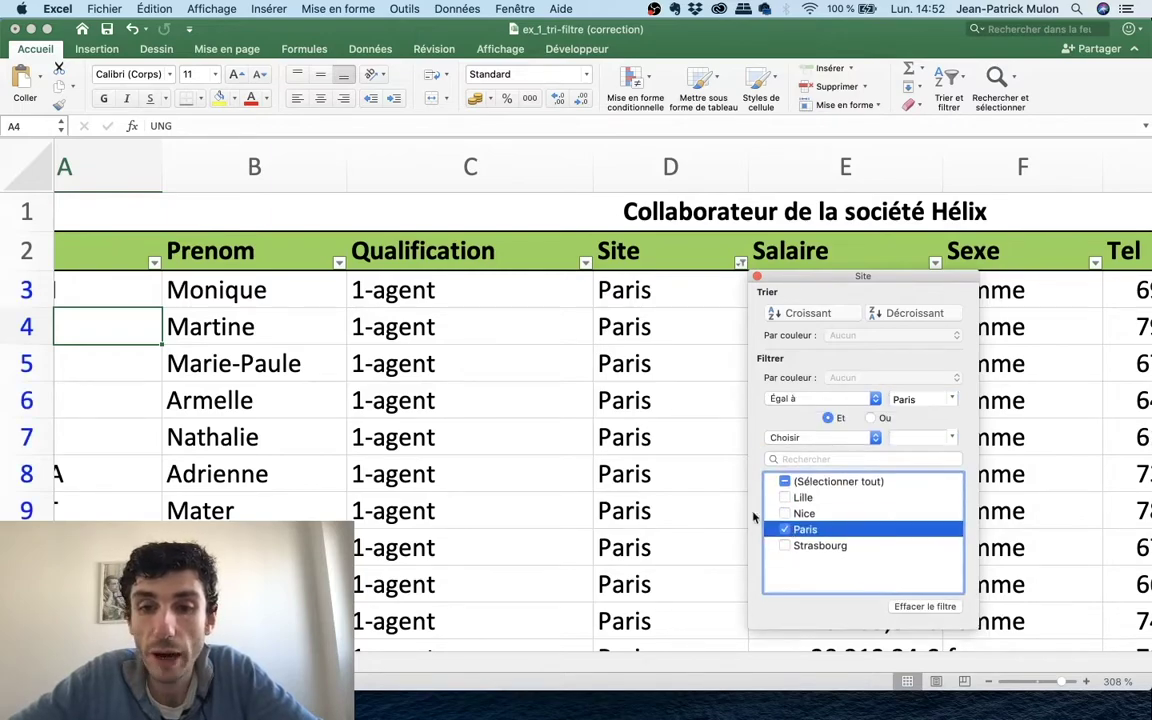
click(757, 277)
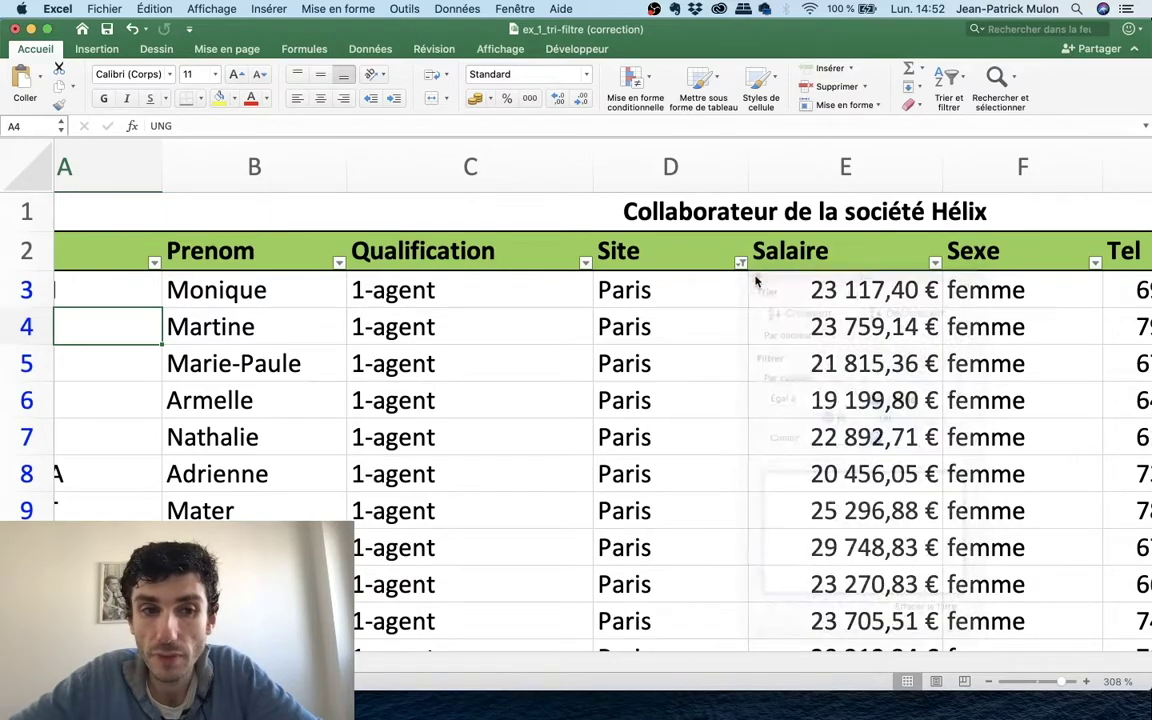
scroll(625, 558, down, 2)
scroll(625, 558, down, 5)
scroll(609, 591, up, 3)
scroll(610, 592, up, 1)
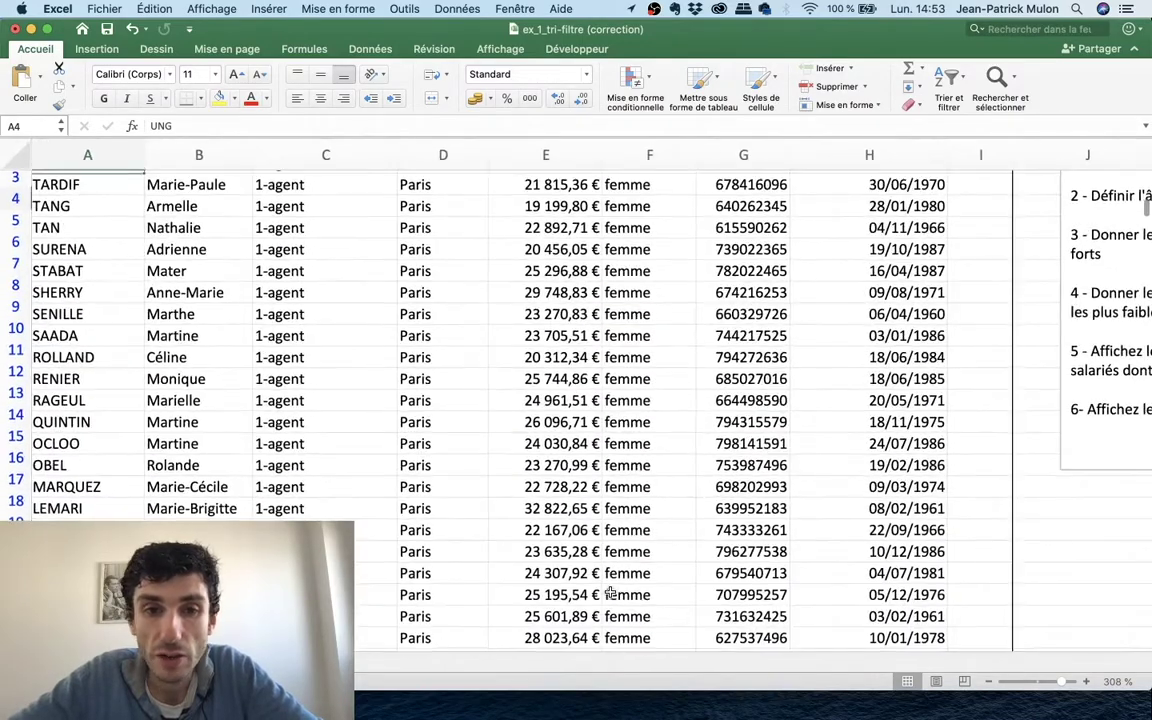
scroll(610, 592, down, 5)
scroll(610, 592, down, 3)
scroll(610, 592, down, 5)
scroll(610, 592, up, 1)
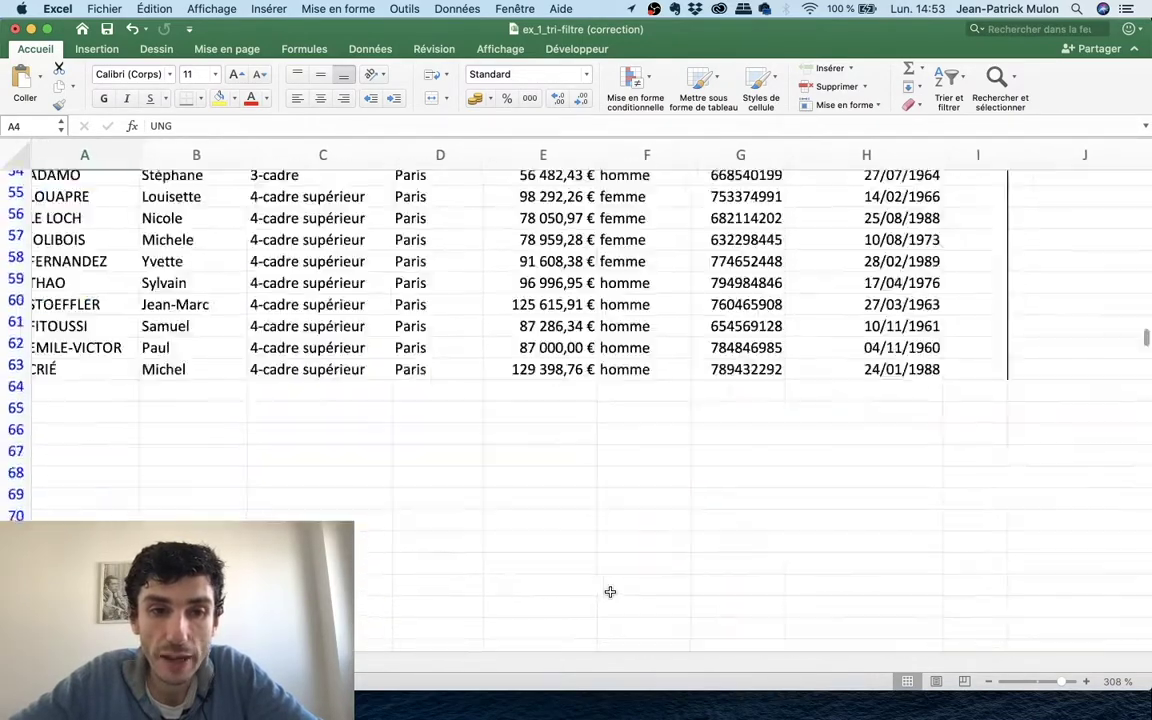
scroll(610, 592, up, 5)
scroll(610, 592, down, 5)
scroll(610, 592, down, 1)
scroll(610, 592, up, 2)
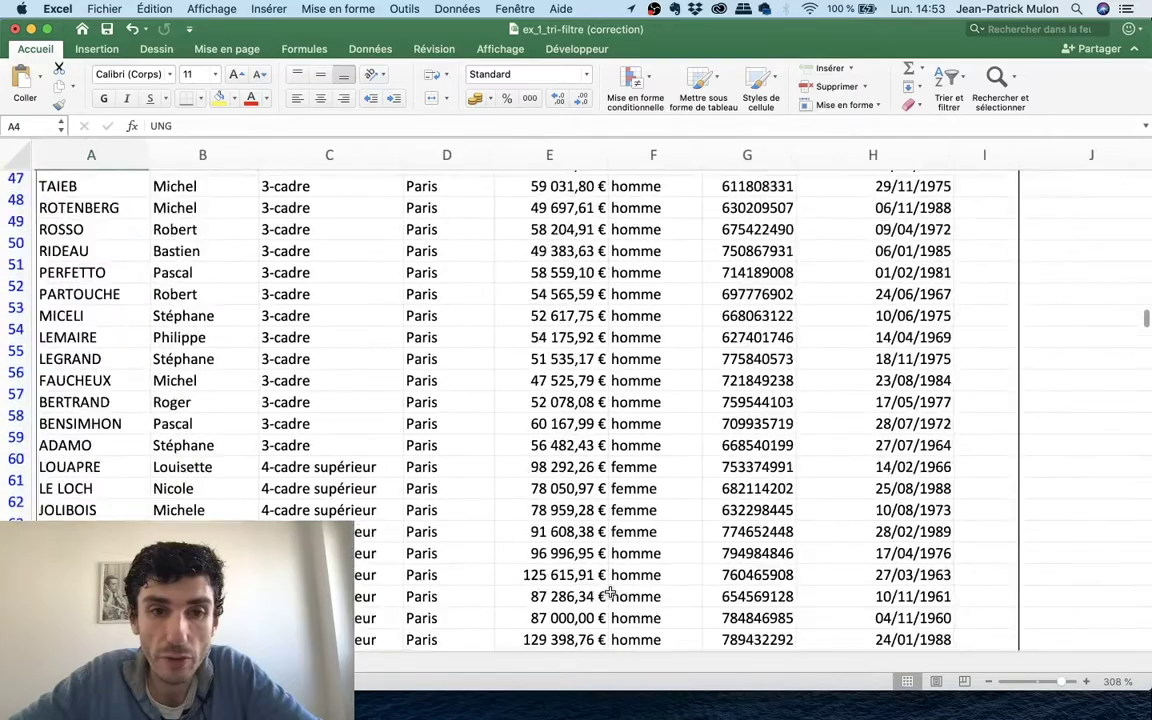
scroll(610, 592, up, 3)
scroll(610, 592, up, 5)
scroll(610, 592, up, 5)
scroll(610, 592, up, 3)
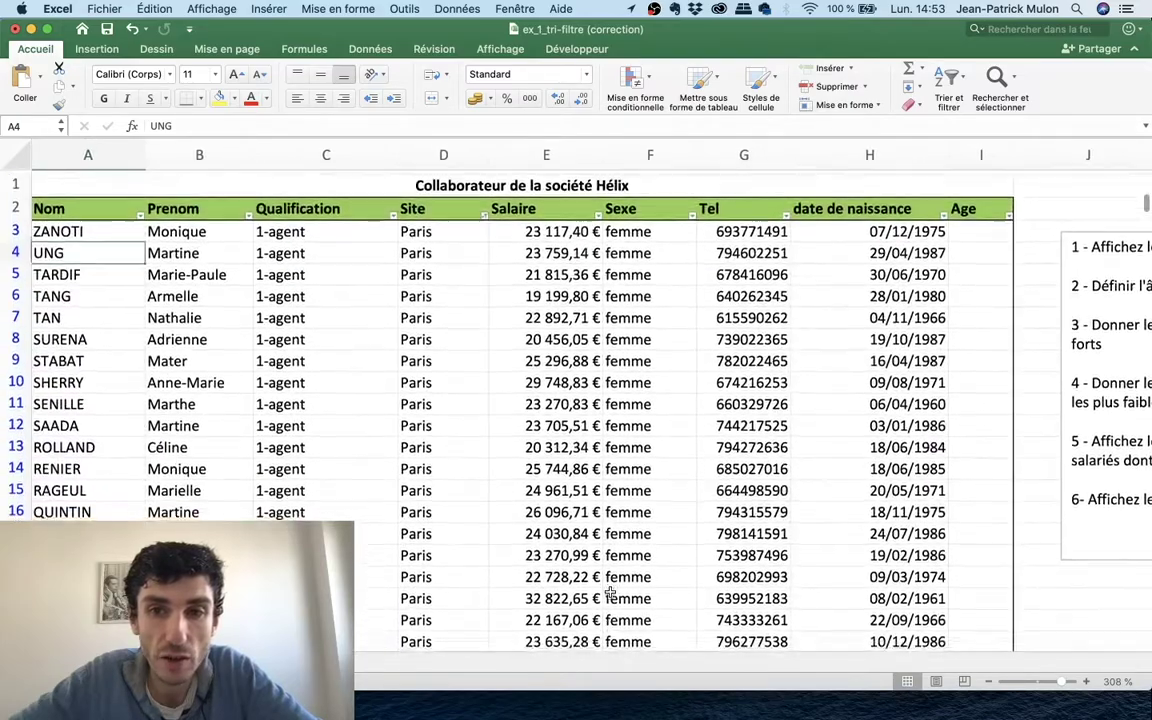
scroll(610, 592, down, 8)
scroll(610, 592, down, 6)
scroll(627, 540, down, 6)
scroll(627, 540, up, 20)
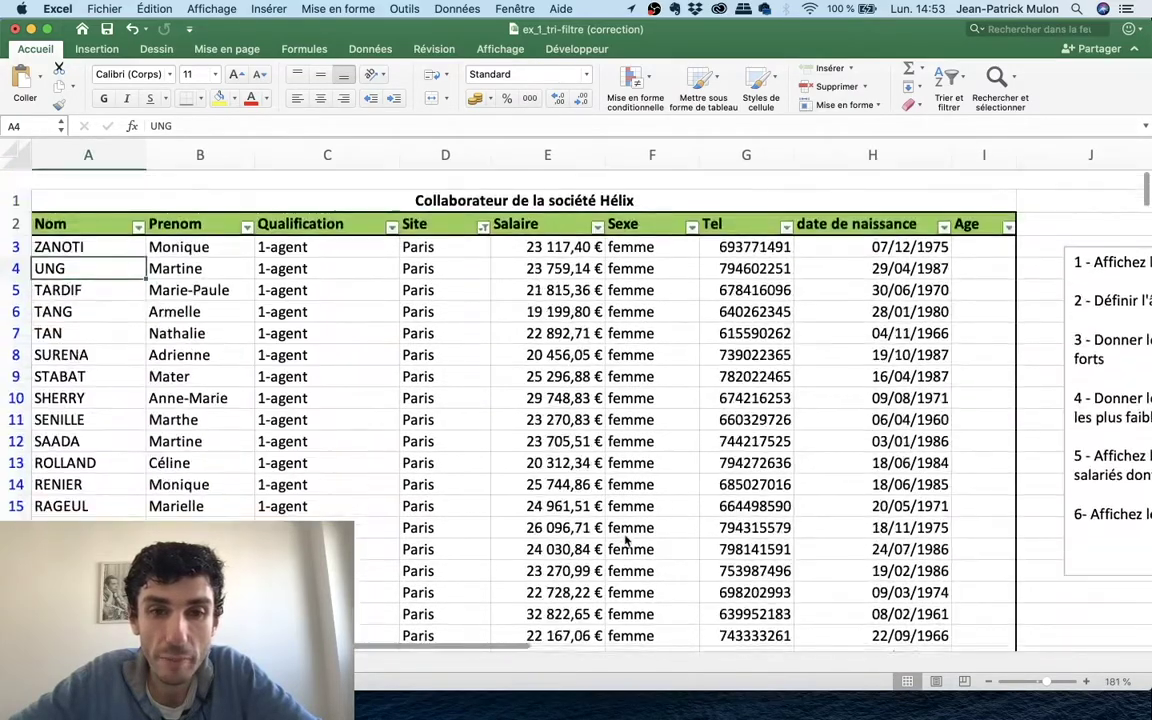
scroll(580, 450, down, 1)
scroll(541, 355, down, 1)
scroll(541, 355, down, 10)
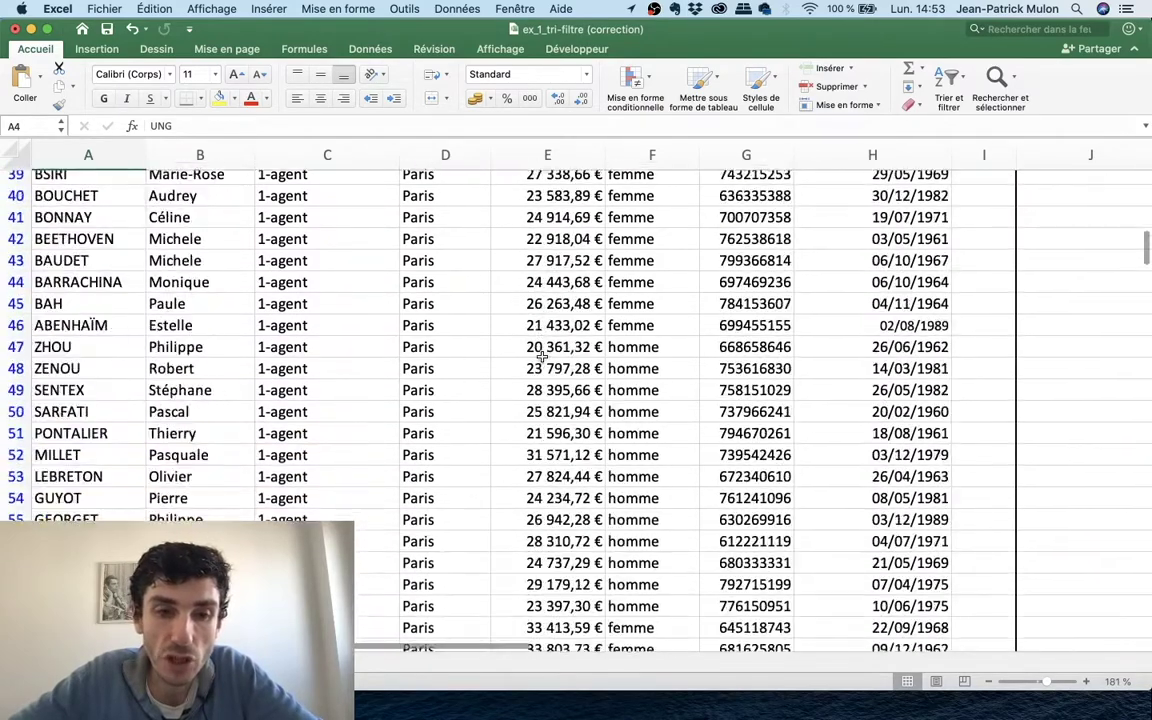
scroll(541, 355, down, 4)
scroll(541, 355, up, 15)
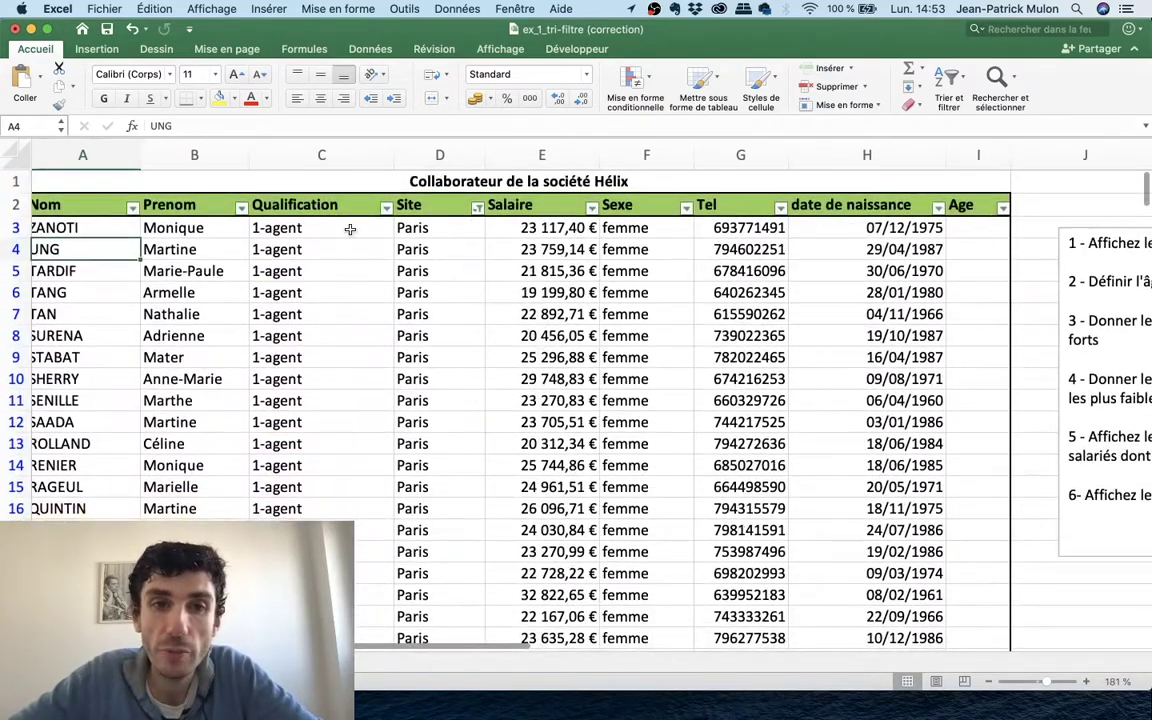
Limit the Qualification filter to 2-maitrise, leaving Paris 2-maitrise staff in rows 60–72
click(386, 207)
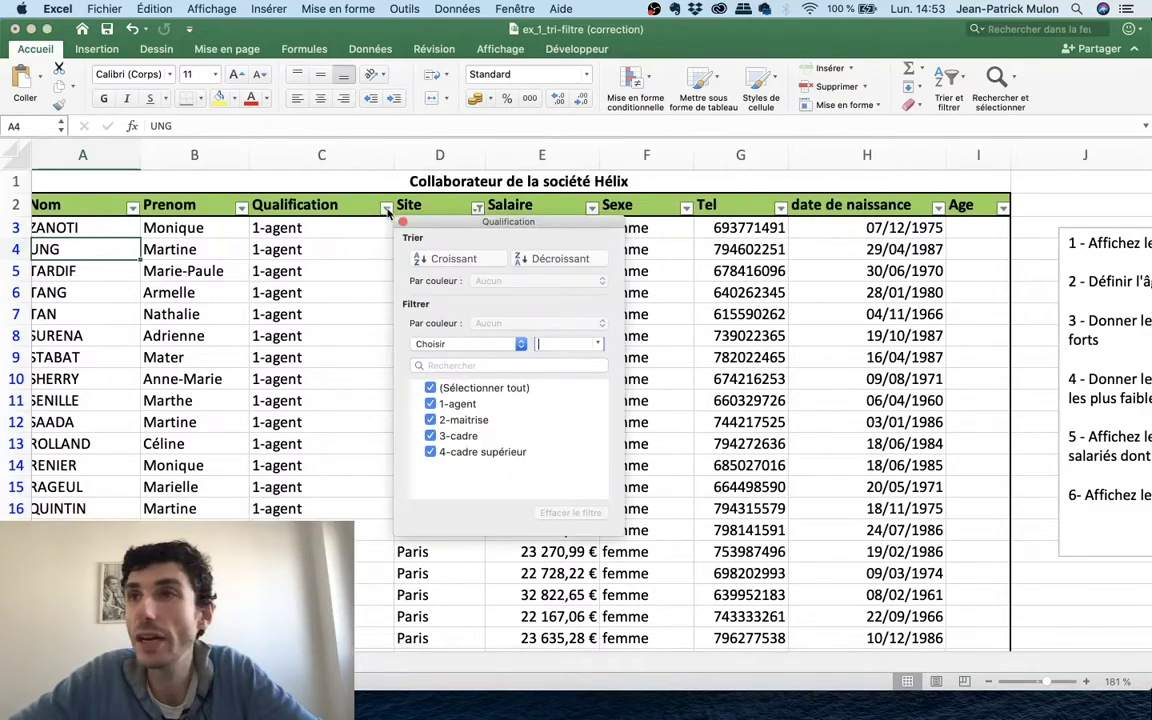
click(537, 177)
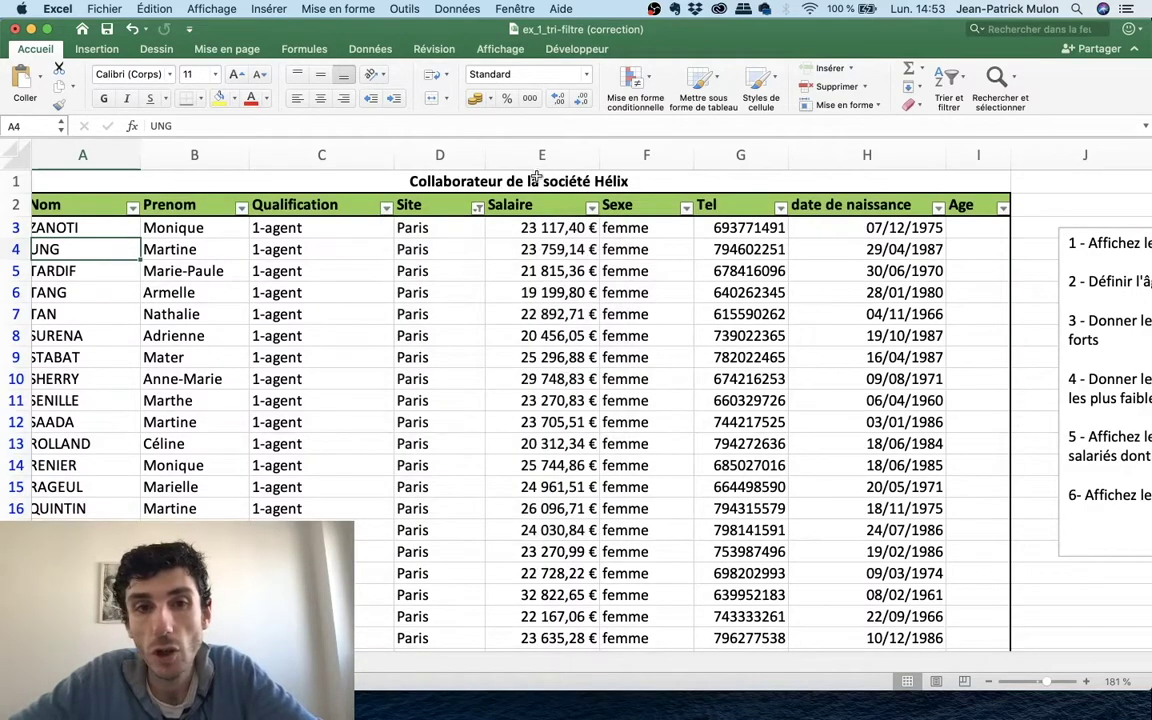
click(386, 207)
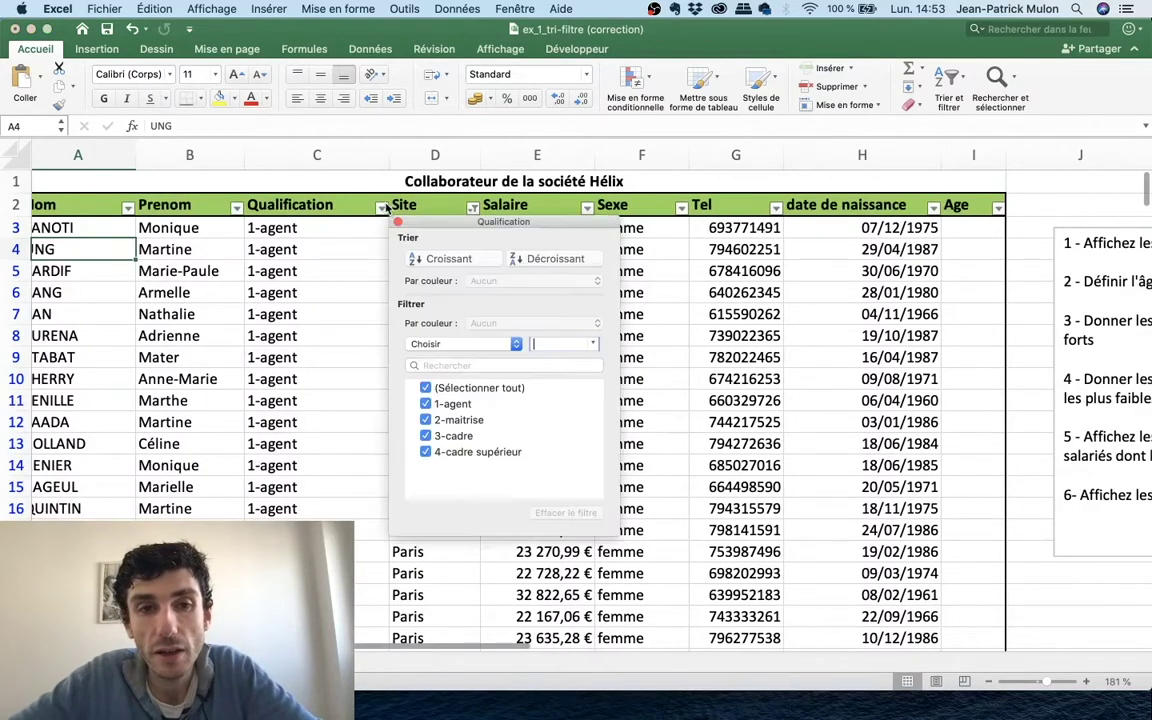
click(425, 387)
click(425, 419)
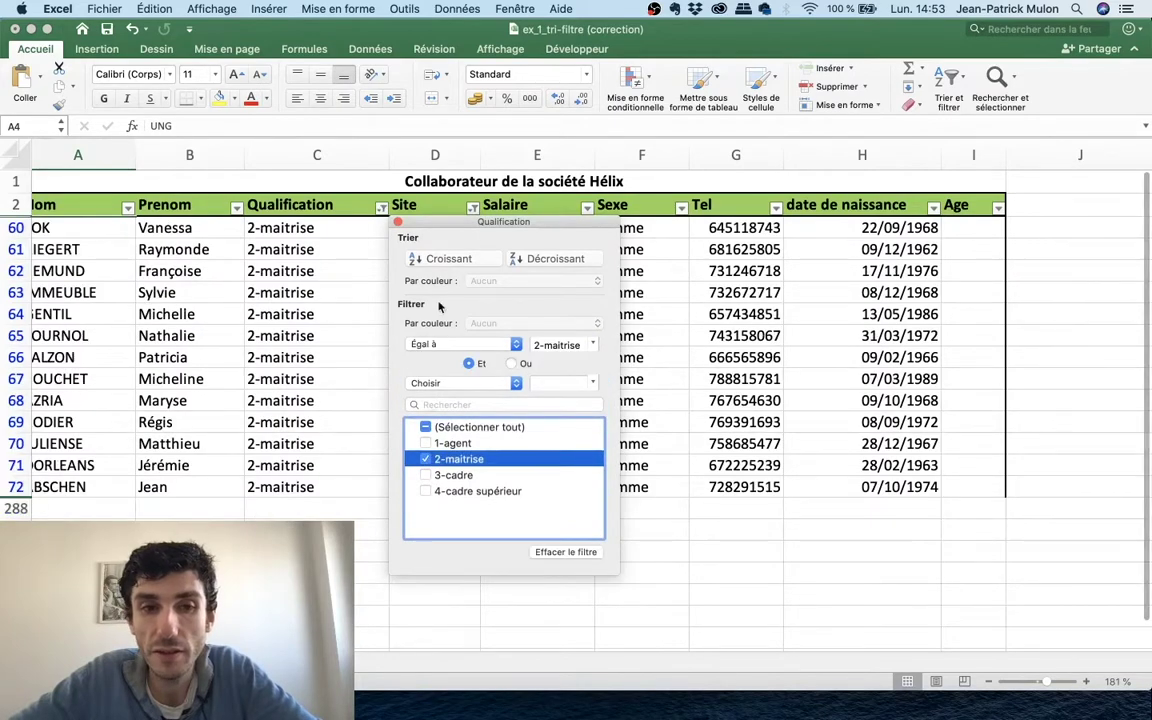
click(358, 203)
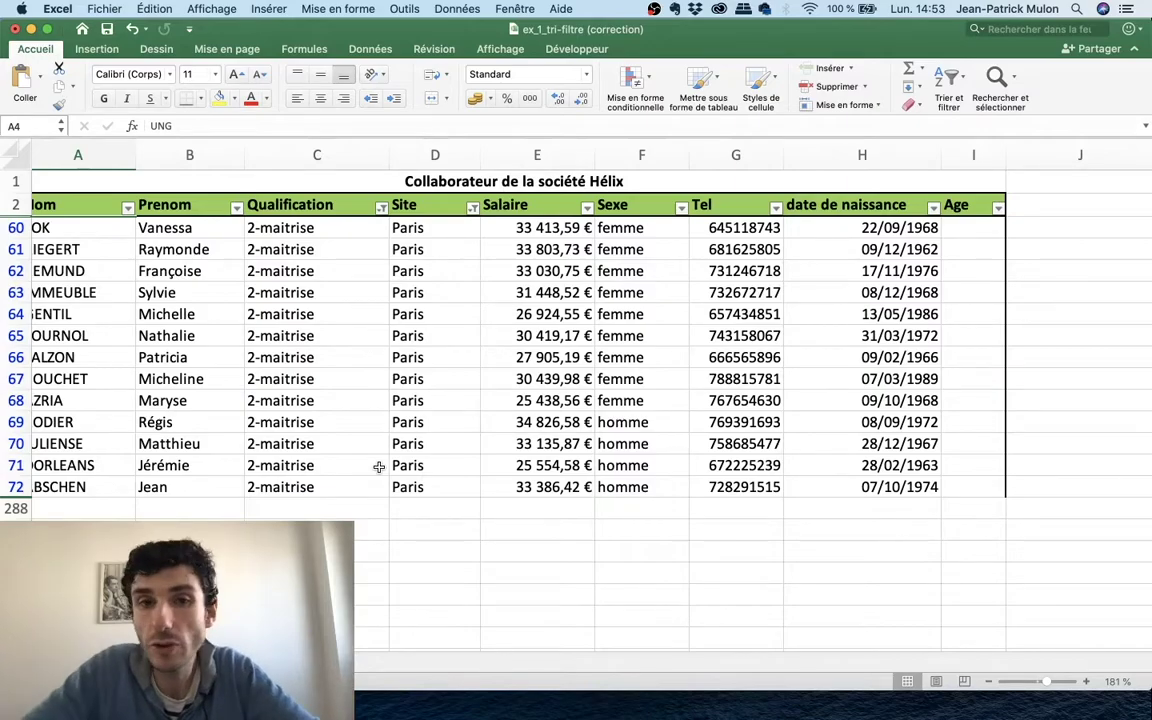
scroll(379, 467, up, 3)
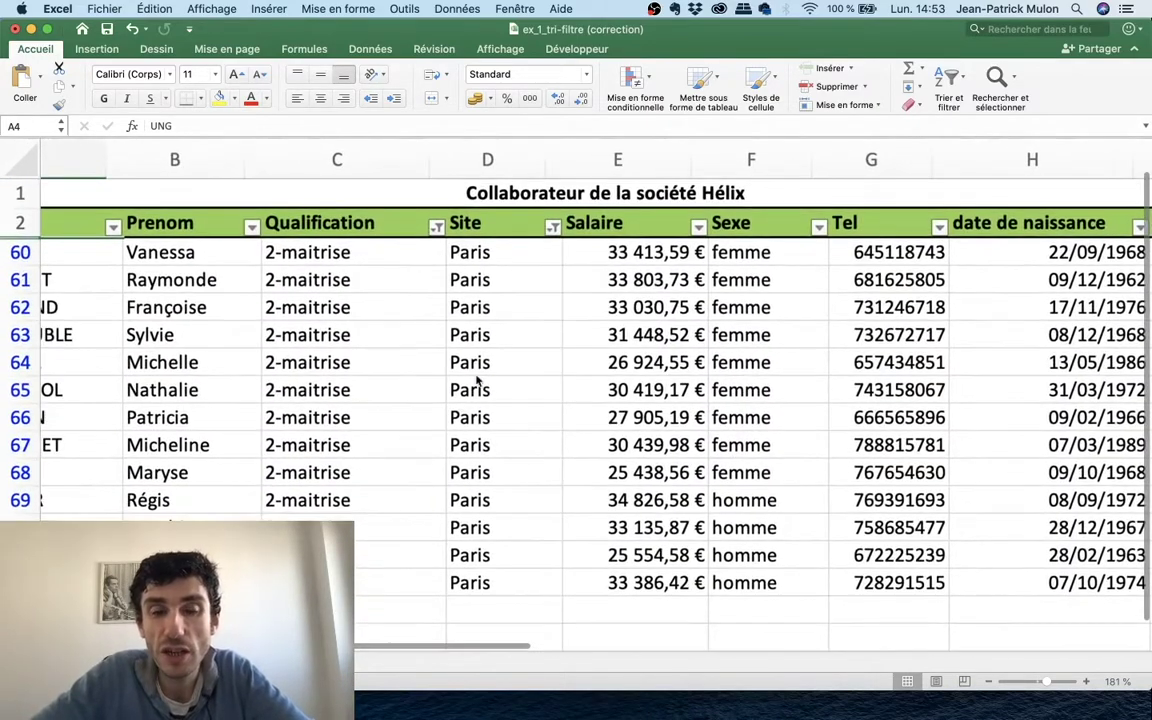
scroll(508, 208, up, 2)
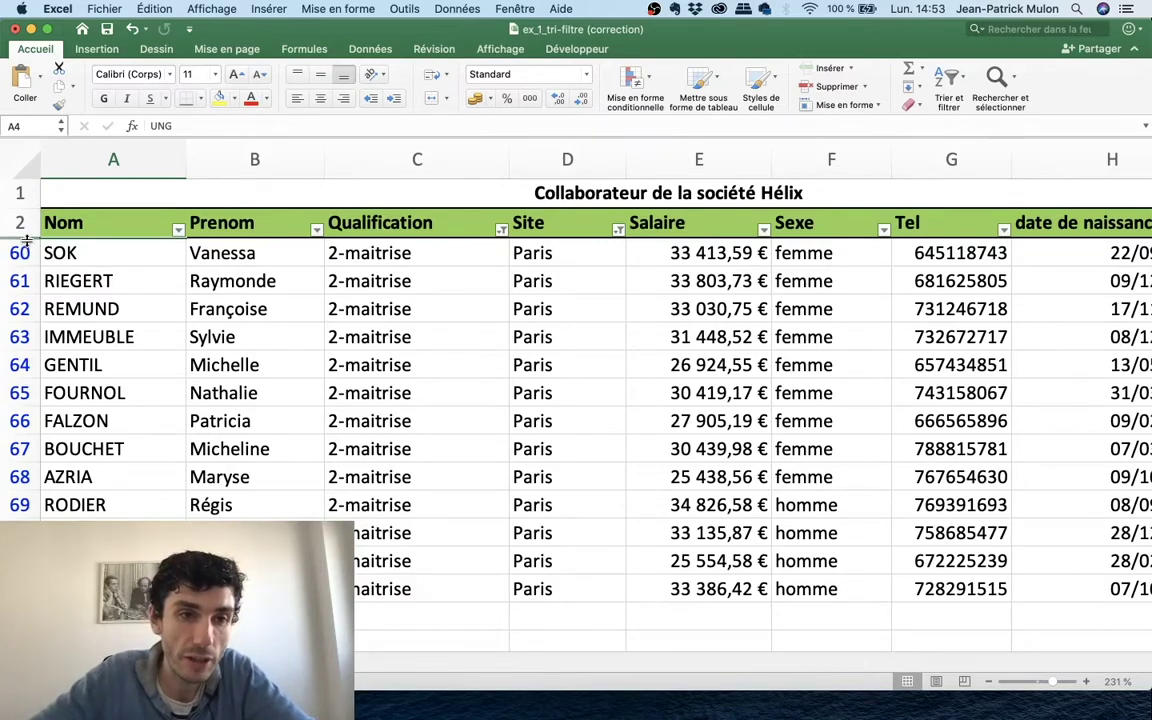
Unhide the 1-agent rows above row 60 by dragging the row boundary, then select the Thierry cell in row 58
scroll(255, 358, up, 3)
scroll(257, 352, up, 2)
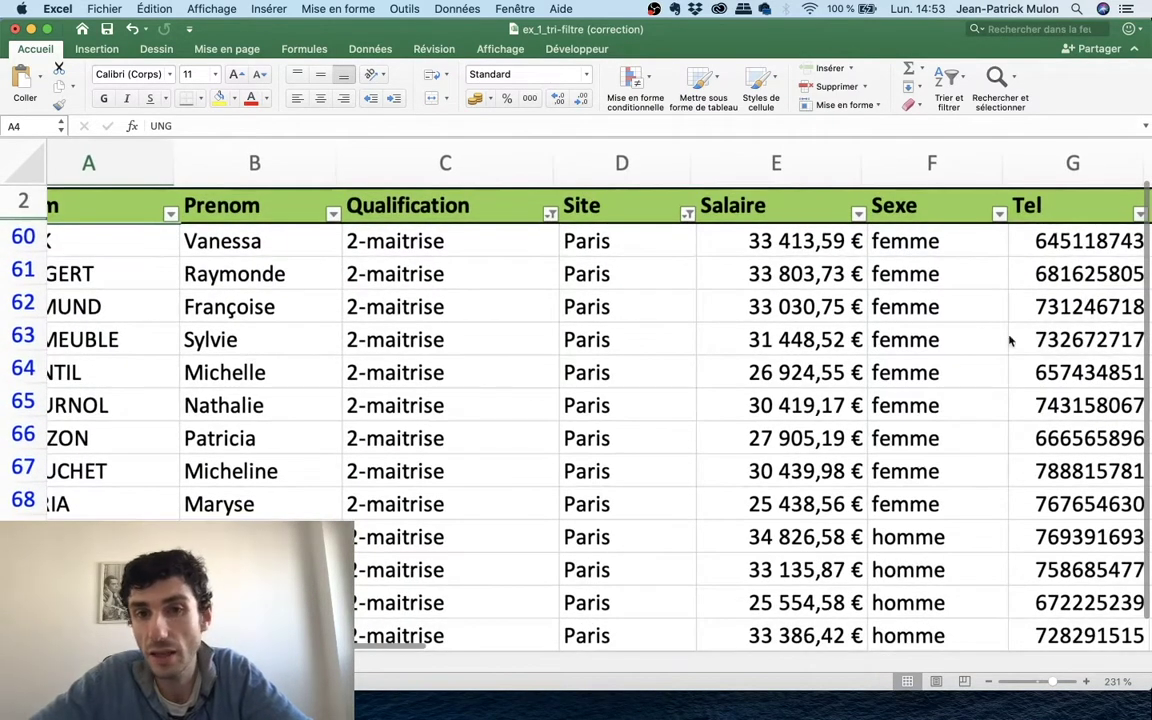
scroll(1010, 337, up, 2)
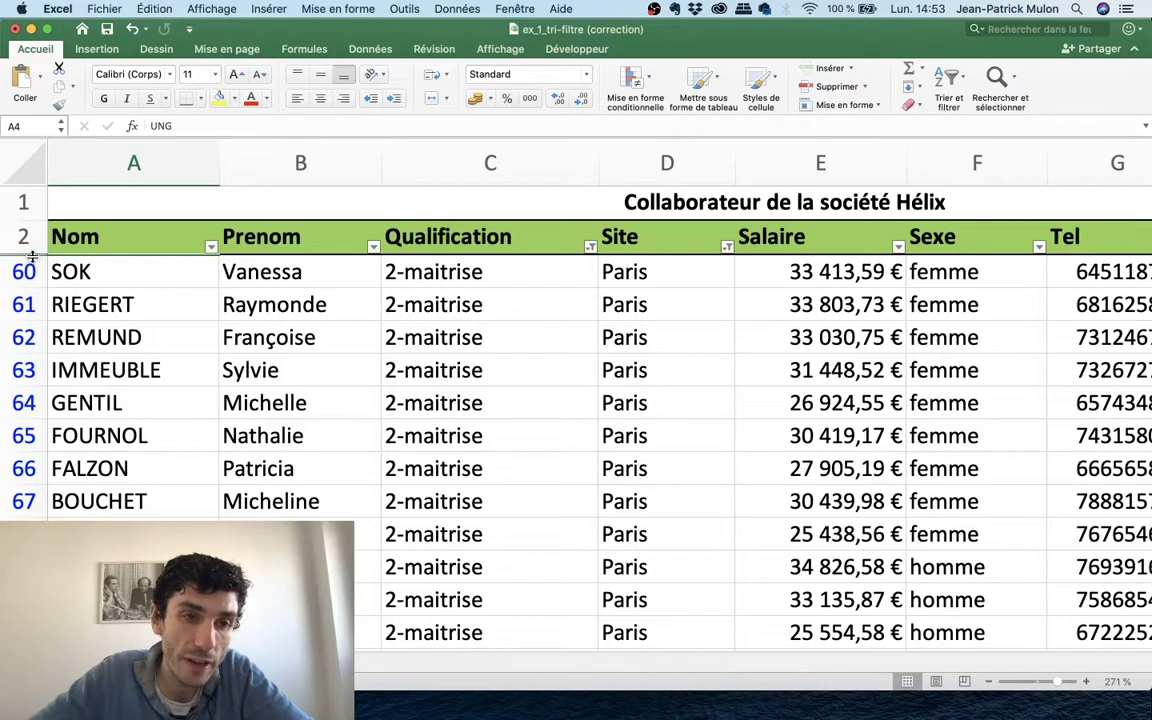
click(160, 302)
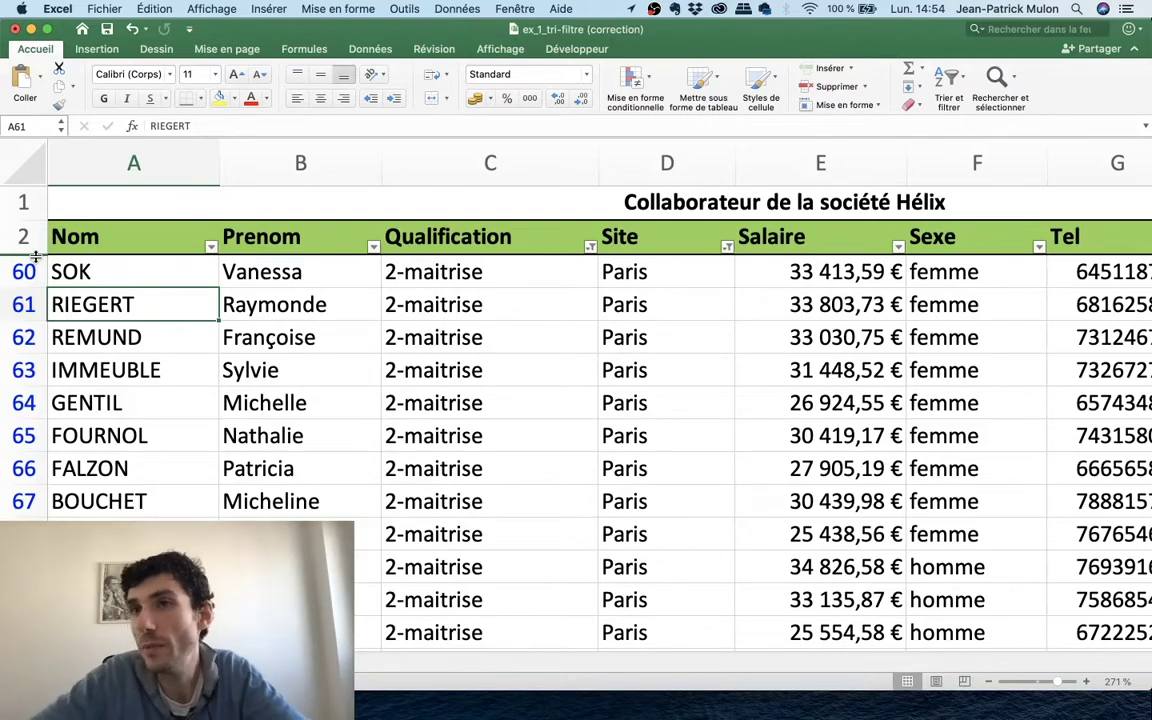
drag(35, 257, 35, 257)
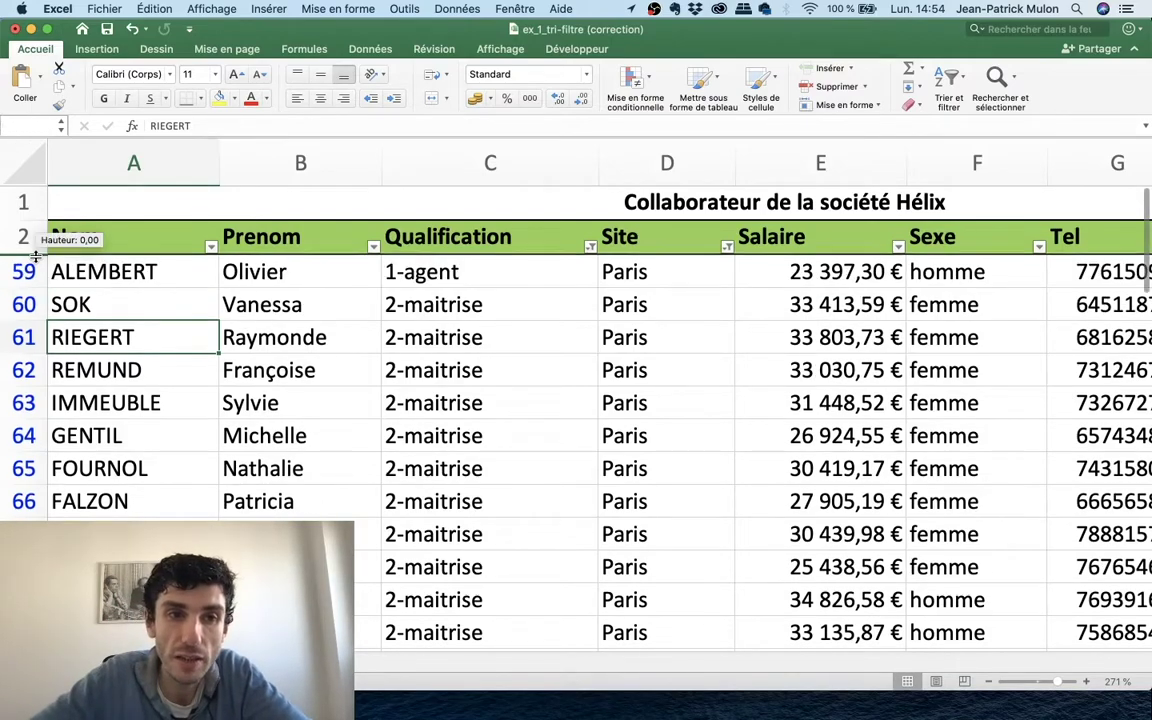
drag(35, 257, 33, 257)
click(34, 258)
click(302, 340)
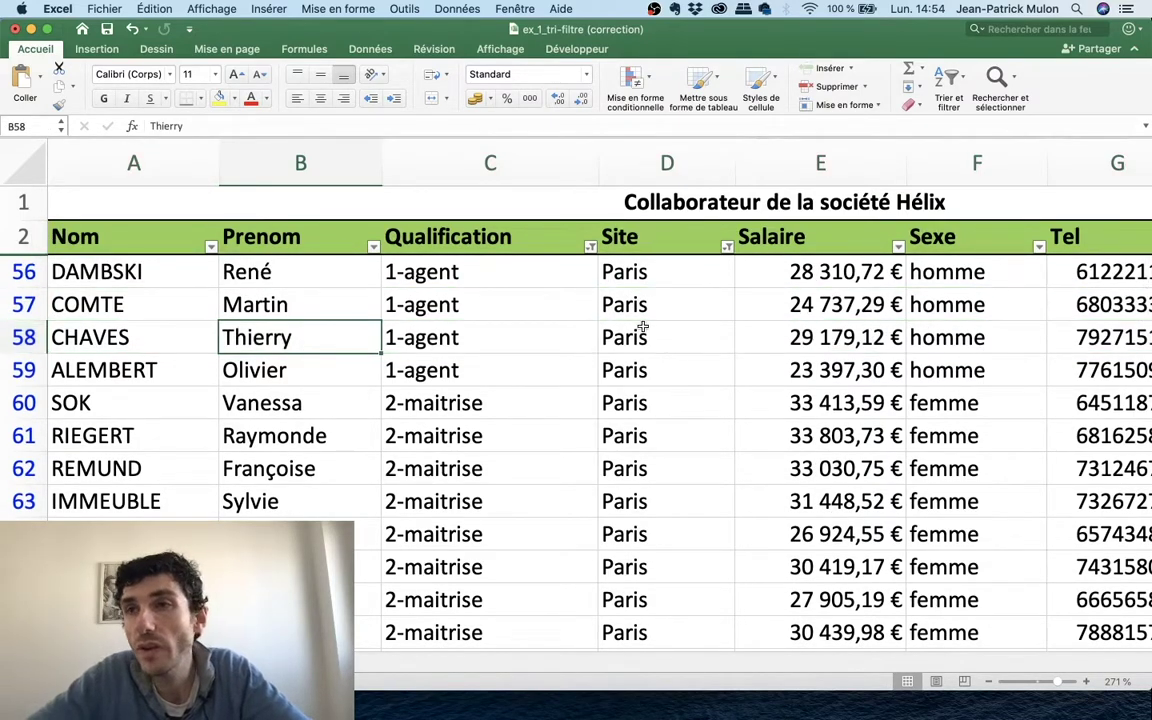
scroll(539, 341, right, 1)
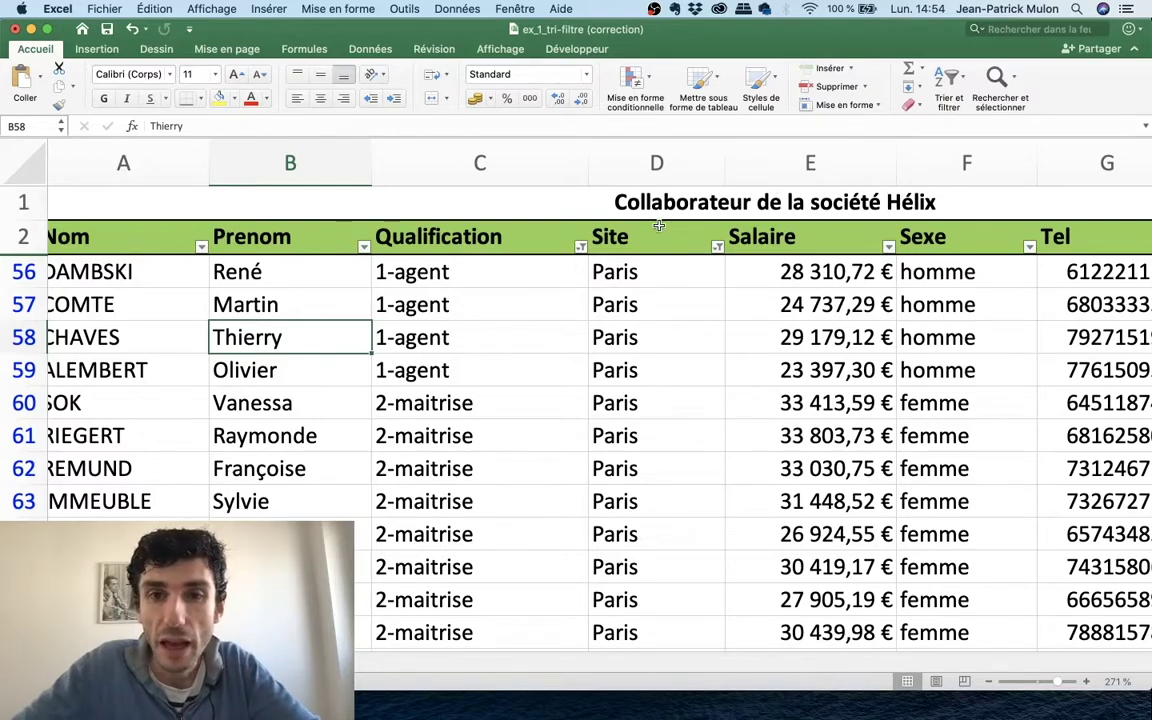
Clear the Qualification and Site filters by ticking all their values
click(580, 247)
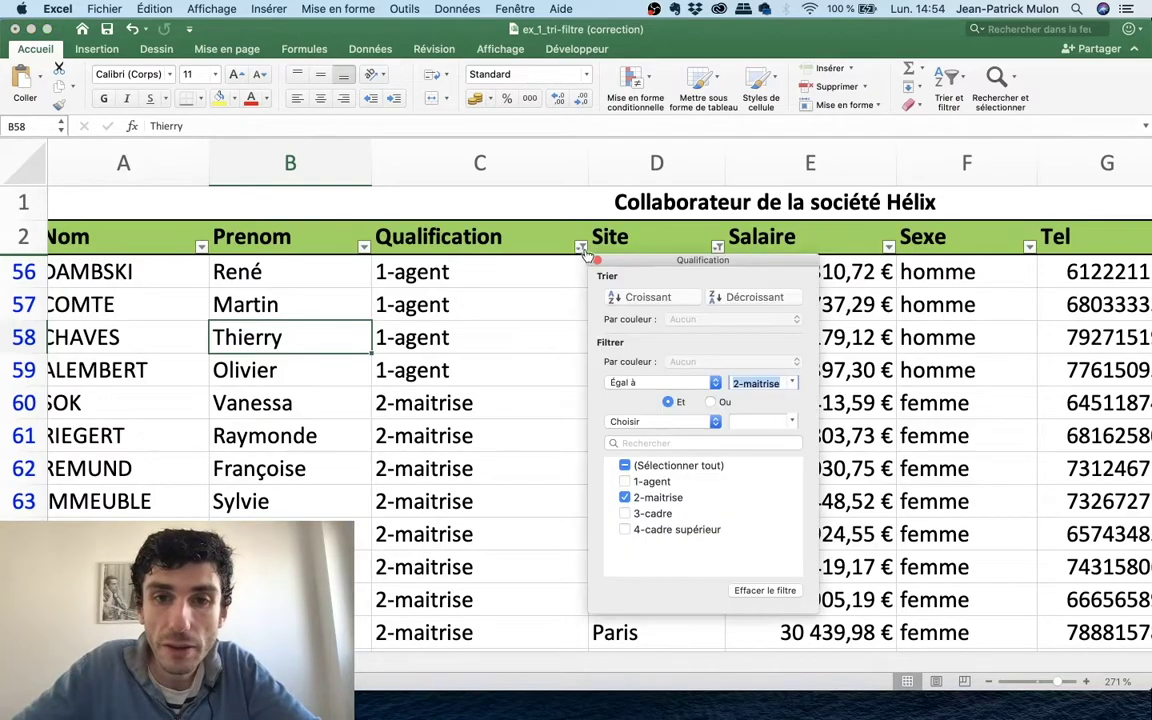
click(623, 467)
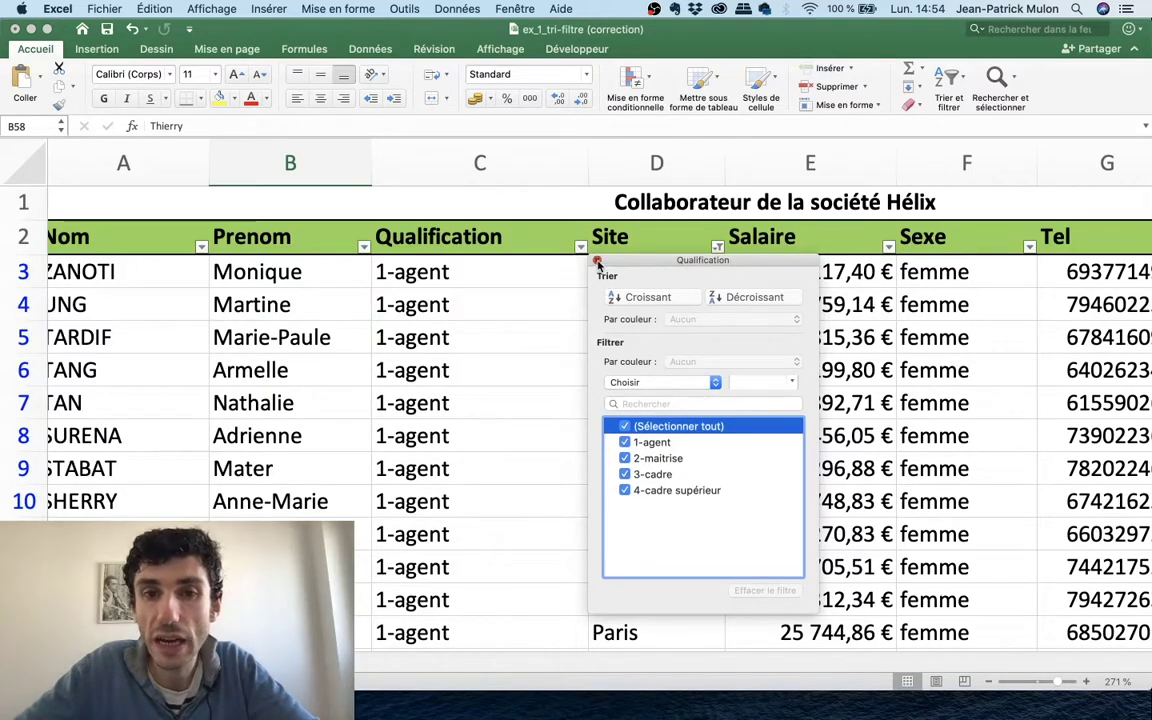
click(597, 261)
click(717, 247)
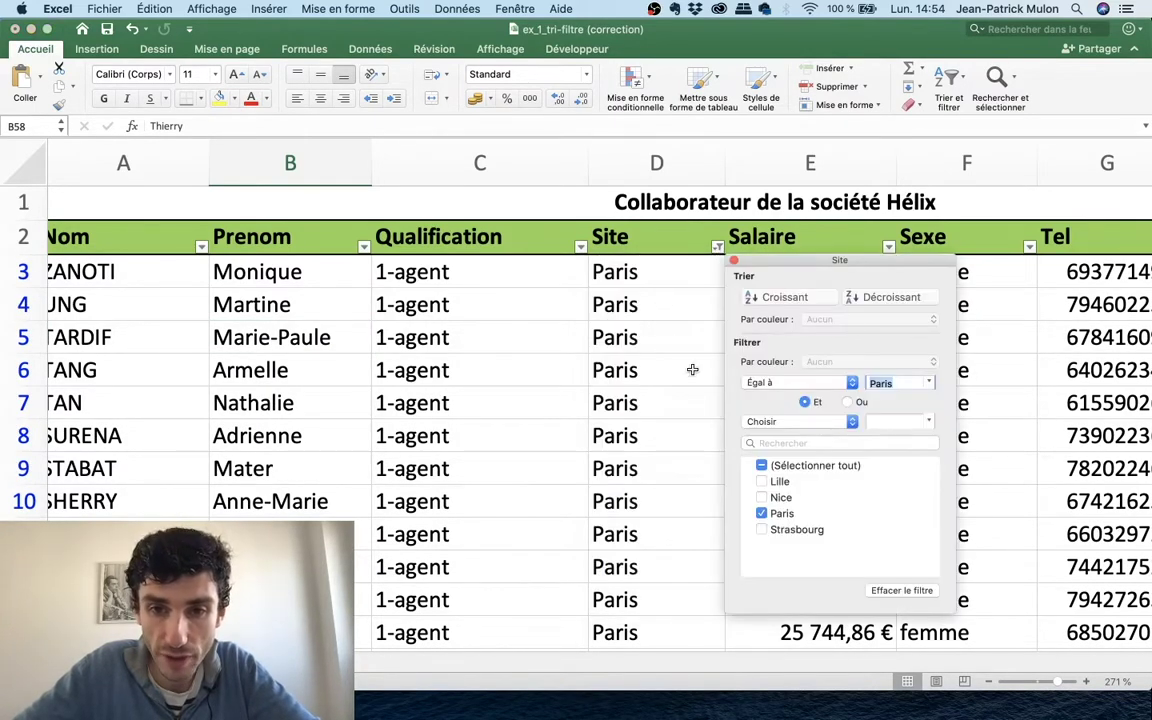
click(762, 466)
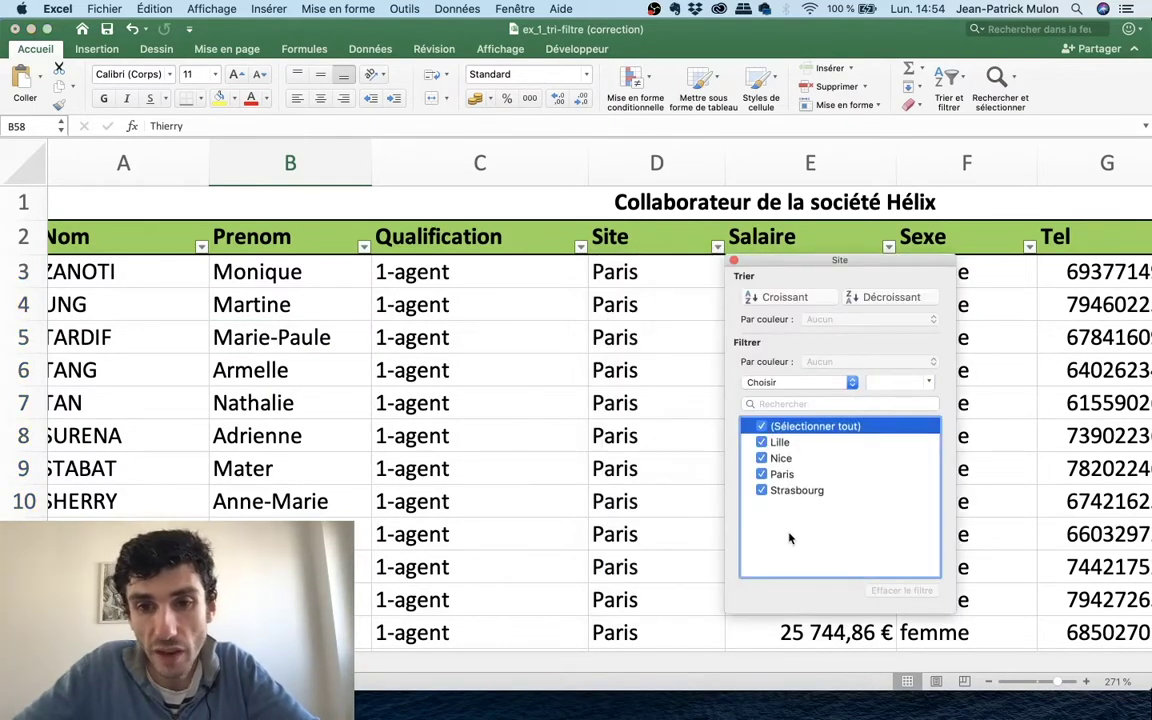
click(734, 261)
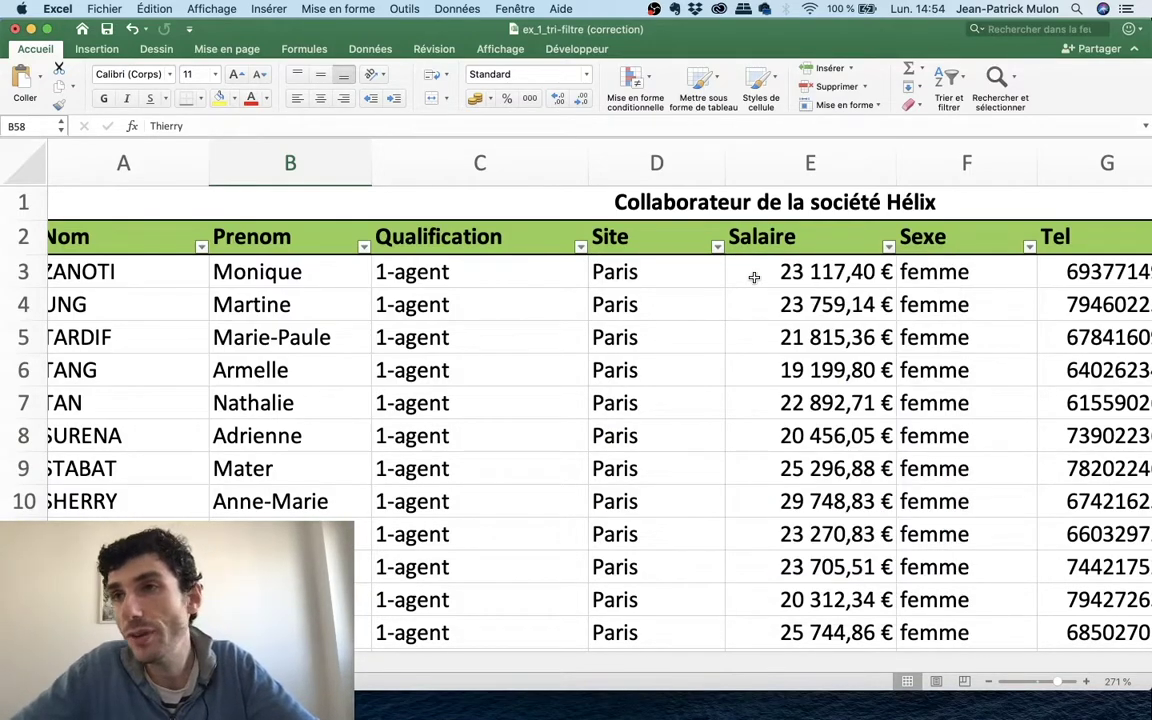
Scroll through the unfiltered table of Paris and Nice employees
scroll(754, 277, right, 3)
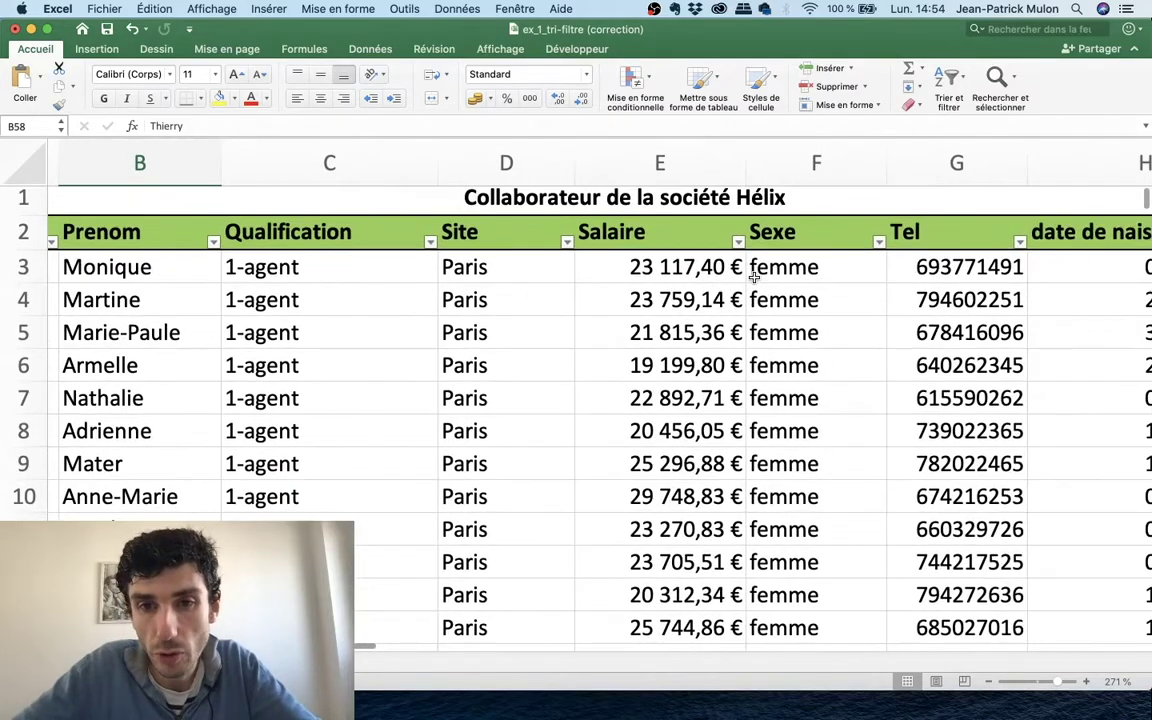
scroll(754, 277, down, 5)
scroll(754, 277, down, 5)
scroll(754, 277, down, 9)
scroll(754, 277, down, 4)
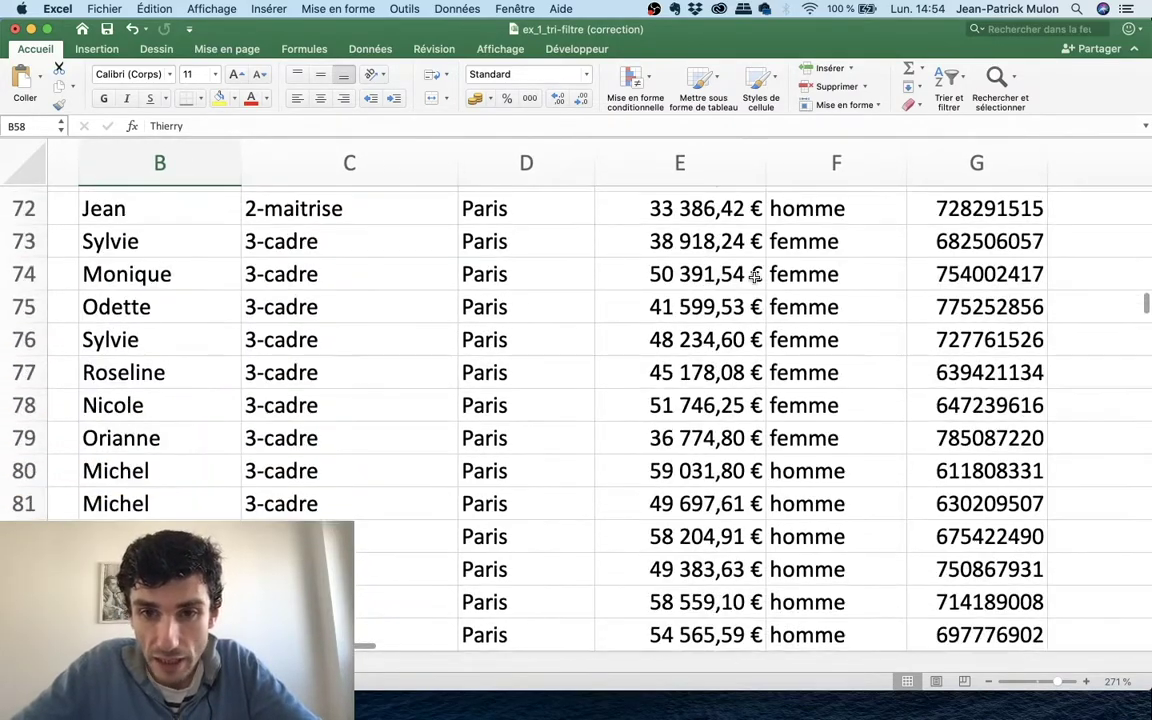
scroll(754, 277, down, 10)
scroll(754, 277, down, 15)
scroll(754, 277, up, 13)
scroll(754, 277, up, 13)
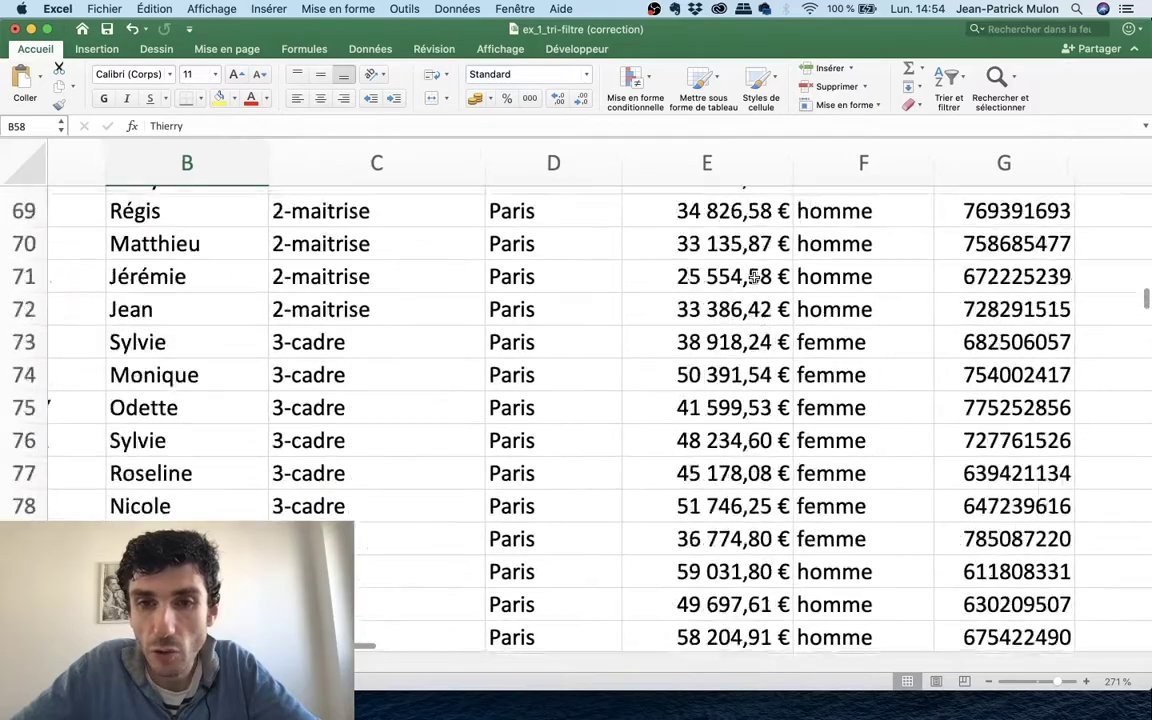
scroll(754, 277, up, 10)
scroll(754, 277, up, 13)
scroll(754, 277, down, 1)
scroll(754, 277, down, 15)
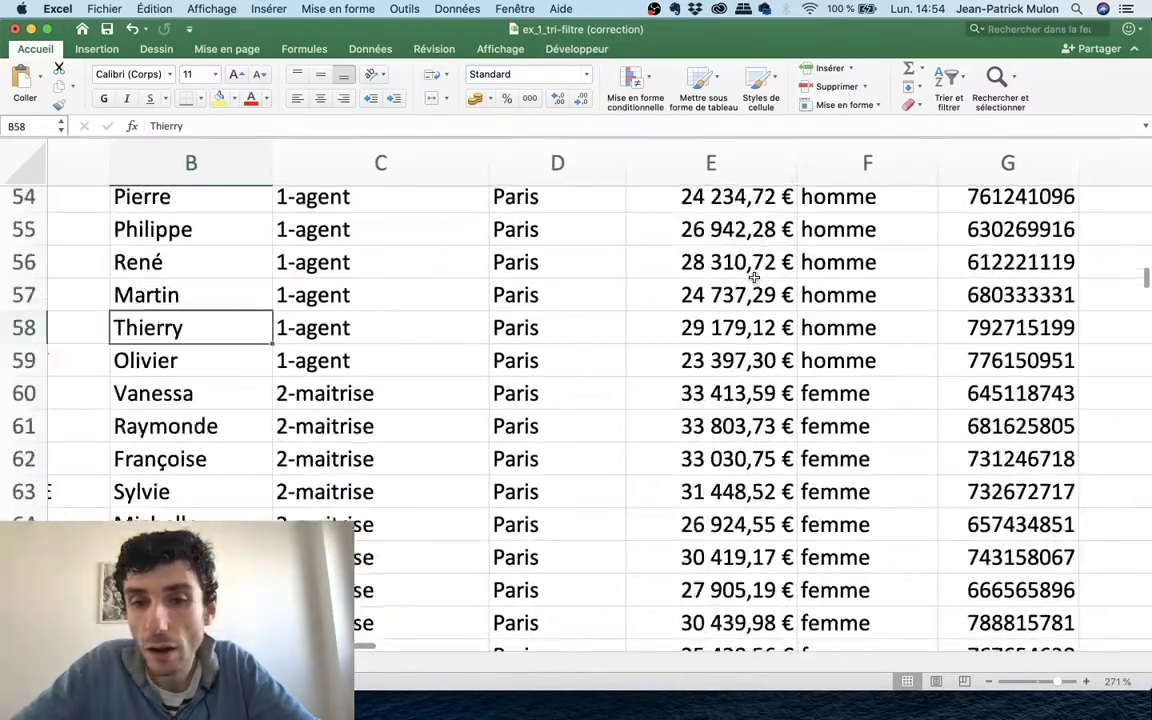
scroll(754, 277, down, 11)
scroll(754, 277, down, 20)
scroll(754, 277, down, 20)
scroll(754, 277, down, 4)
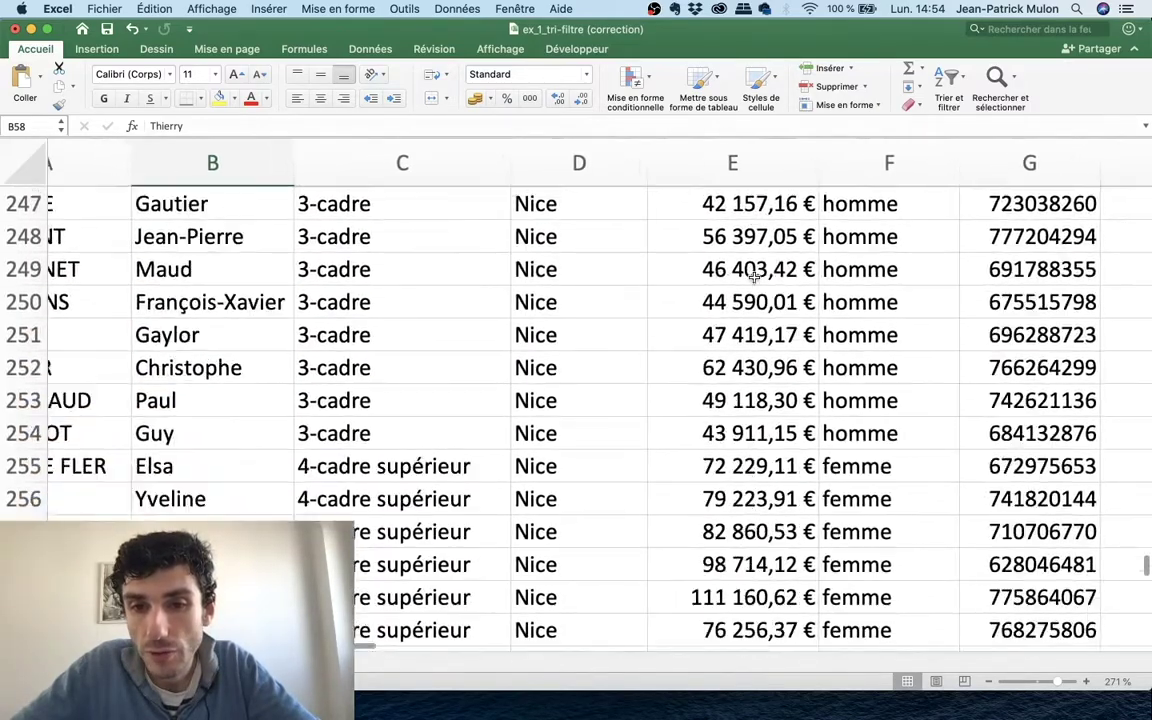
scroll(754, 277, down, 4)
scroll(754, 277, down, 1)
scroll(754, 277, up, 12)
scroll(758, 379, up, 3)
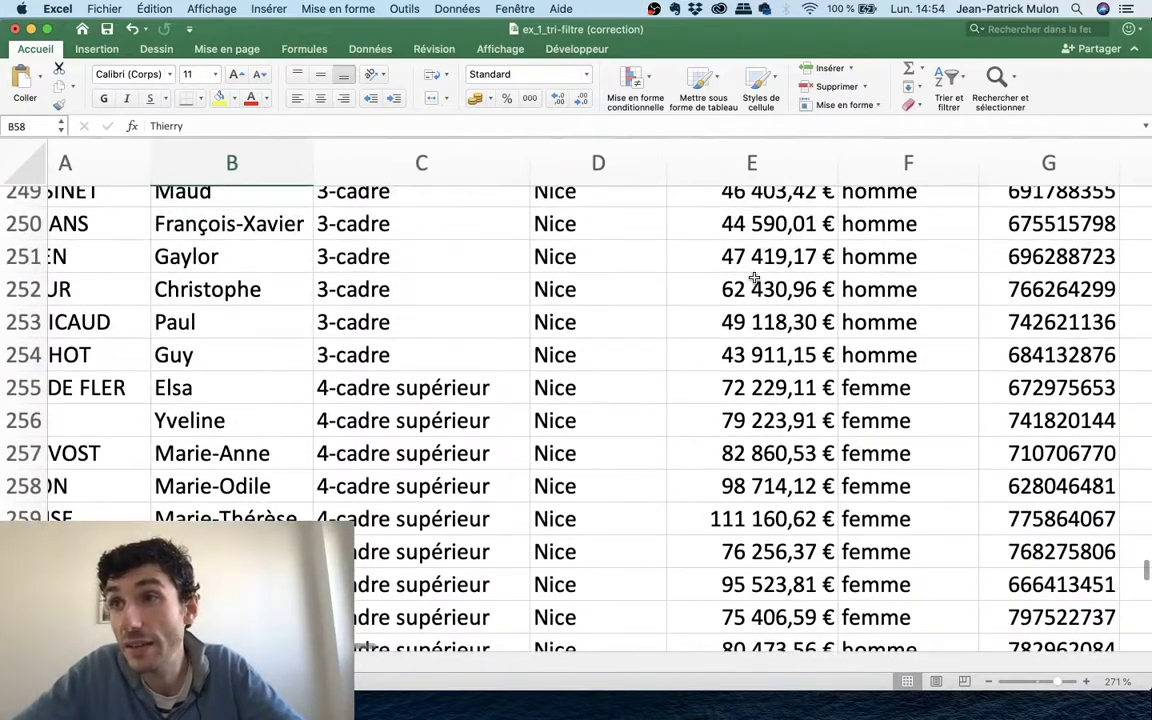
scroll(737, 447, down, 1)
scroll(737, 447, up, 13)
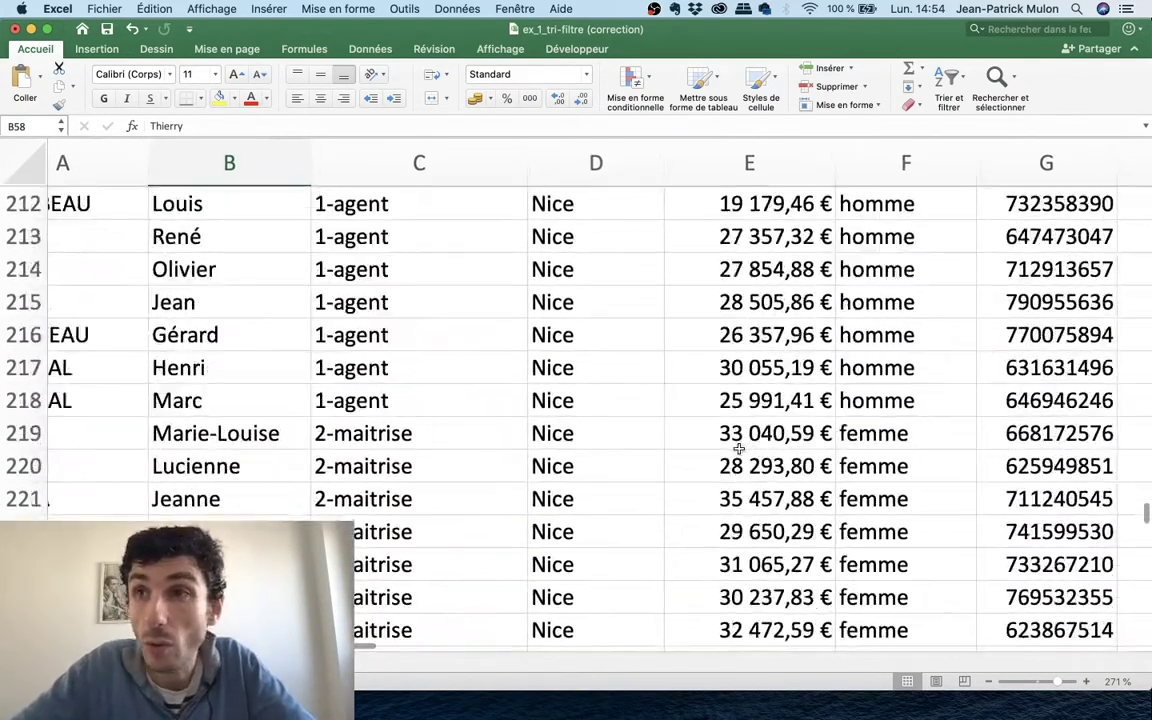
scroll(737, 447, up, 8)
scroll(737, 447, up, 1)
scroll(737, 447, up, 1)
scroll(737, 447, up, 11)
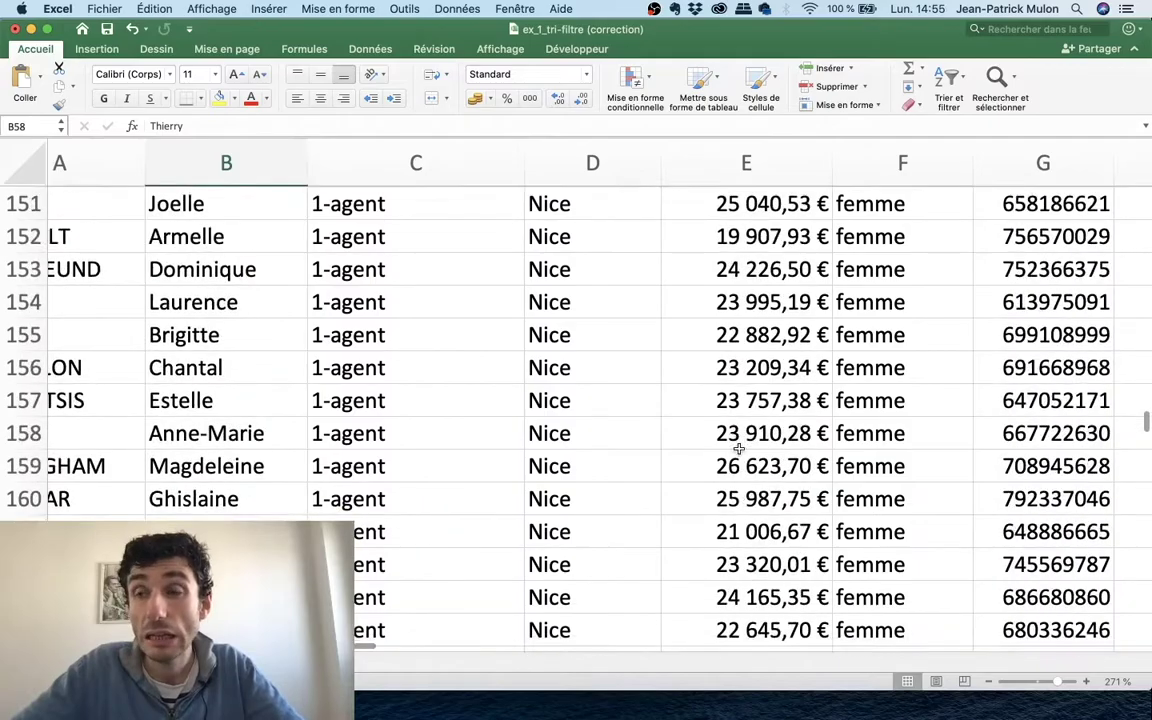
scroll(737, 447, up, 11)
scroll(737, 450, up, 7)
scroll(737, 450, up, 13)
scroll(737, 450, up, 12)
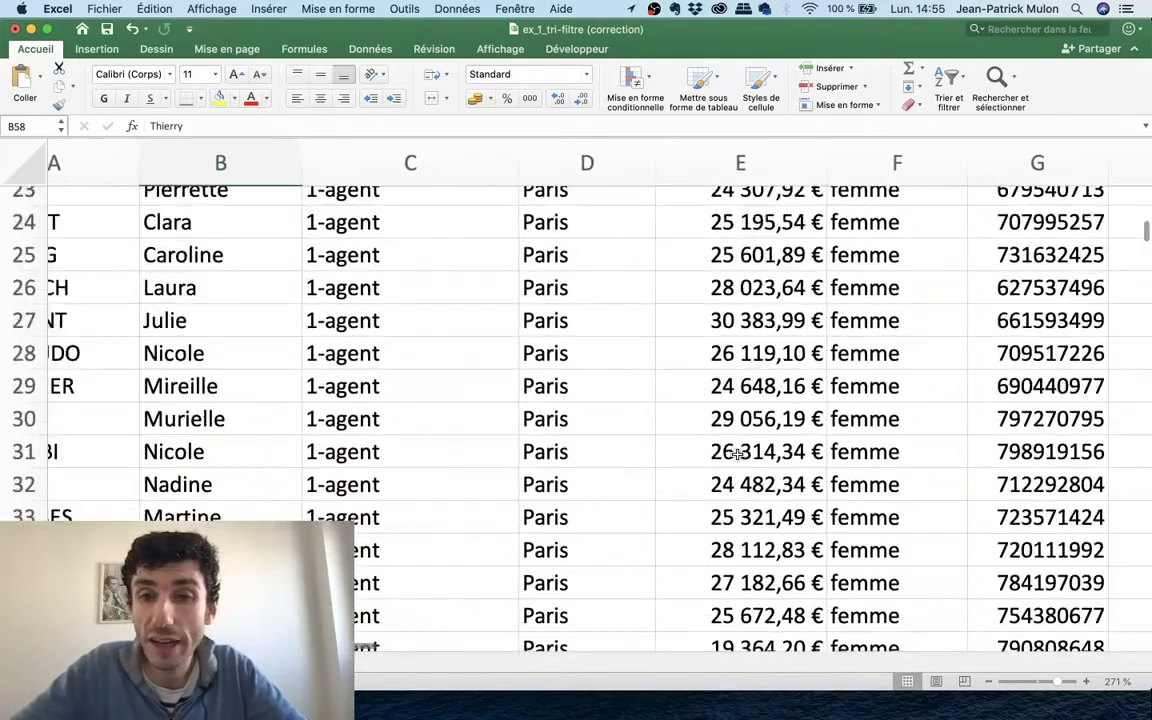
scroll(737, 450, up, 8)
Bring up the Salaire column's filter options and browse the employee list
click(810, 247)
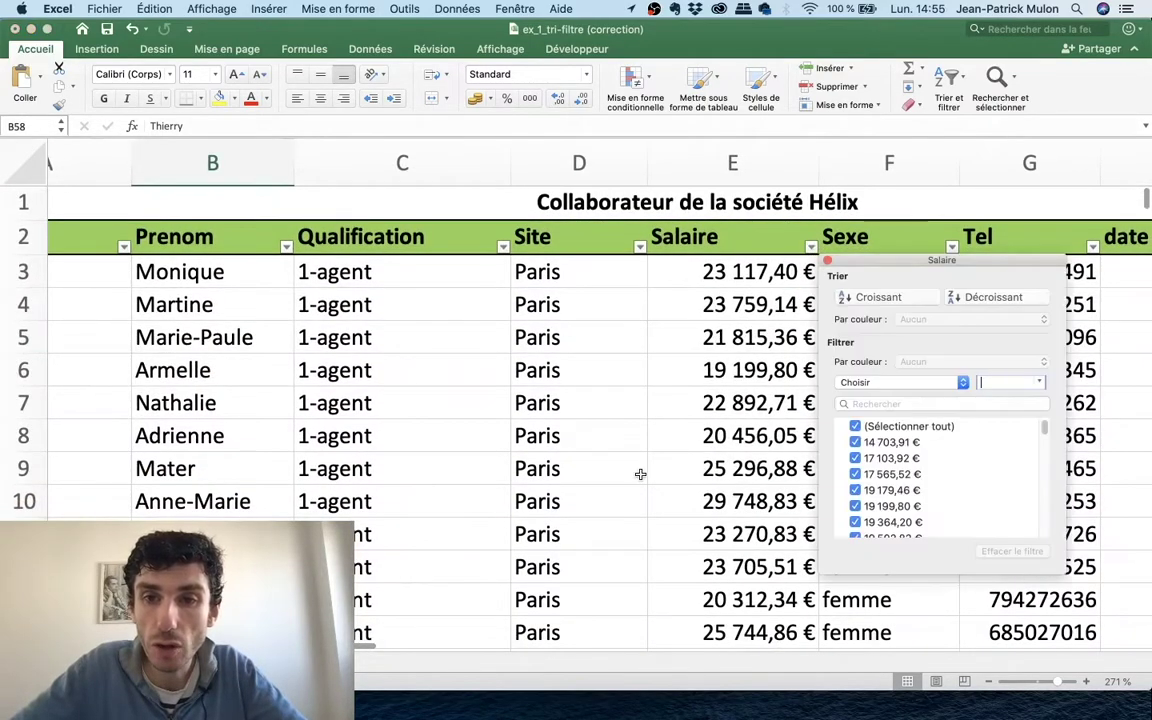
scroll(903, 470, down, 3)
scroll(903, 470, down, 5)
scroll(903, 470, down, 3)
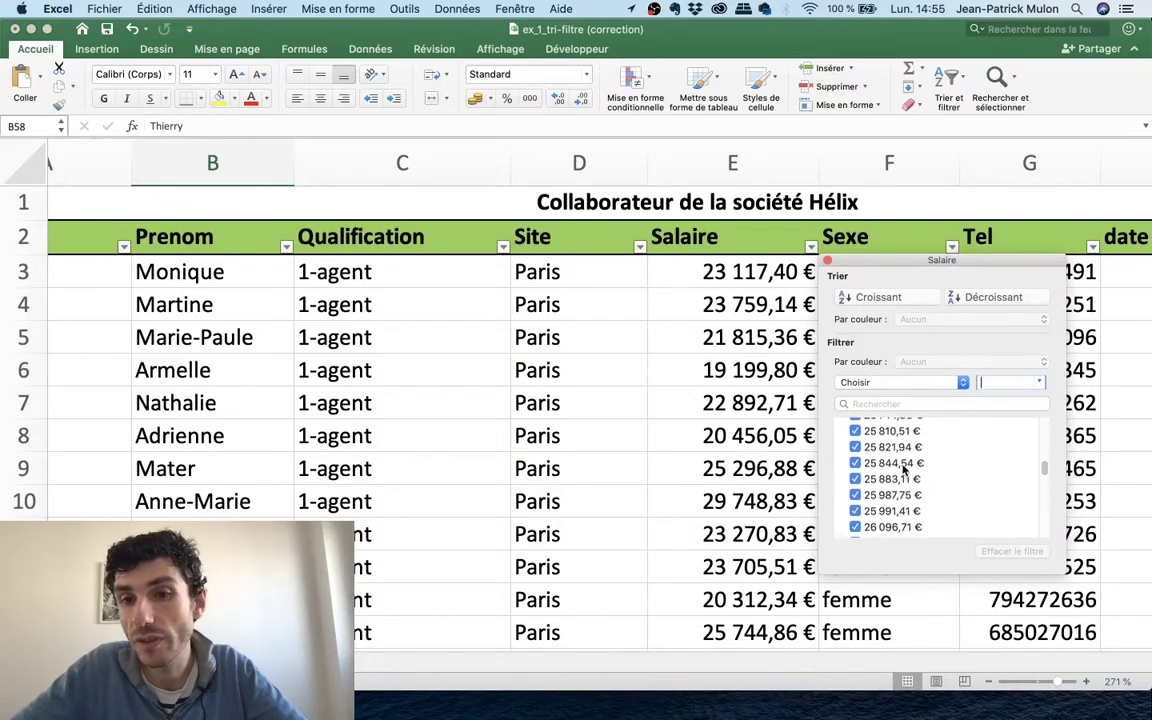
scroll(903, 470, up, 3)
scroll(903, 470, up, 3)
scroll(903, 470, up, 1)
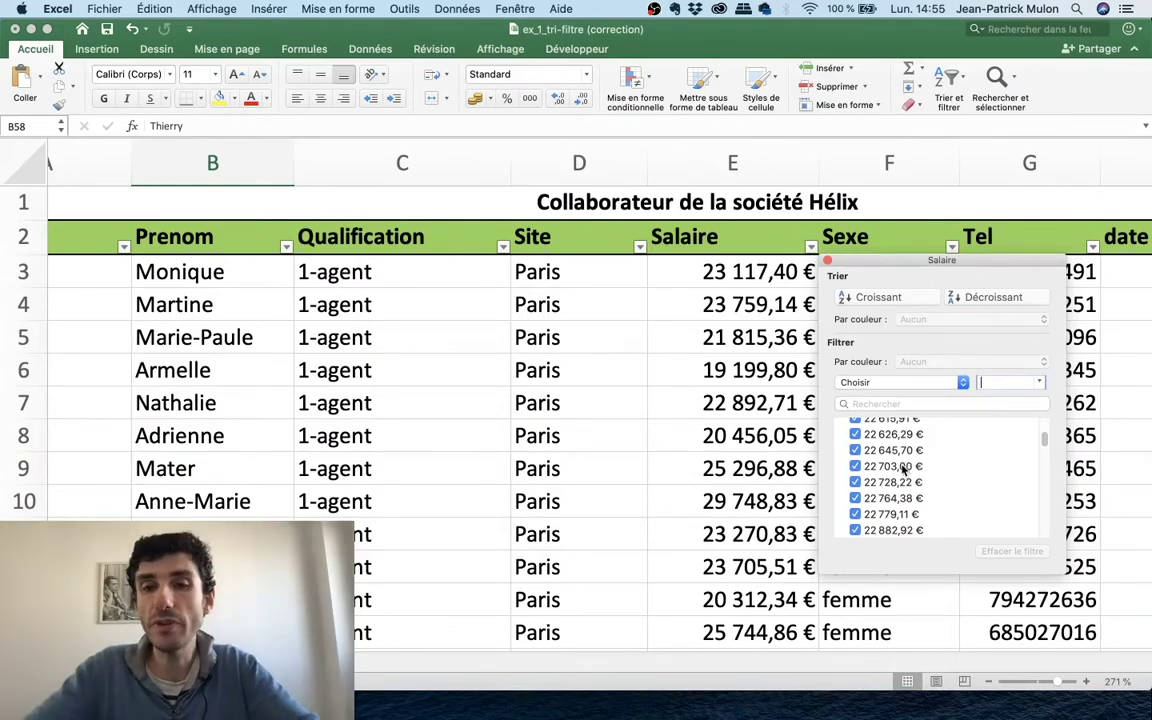
scroll(784, 416, down, 5)
scroll(784, 416, down, 20)
scroll(784, 416, down, 6)
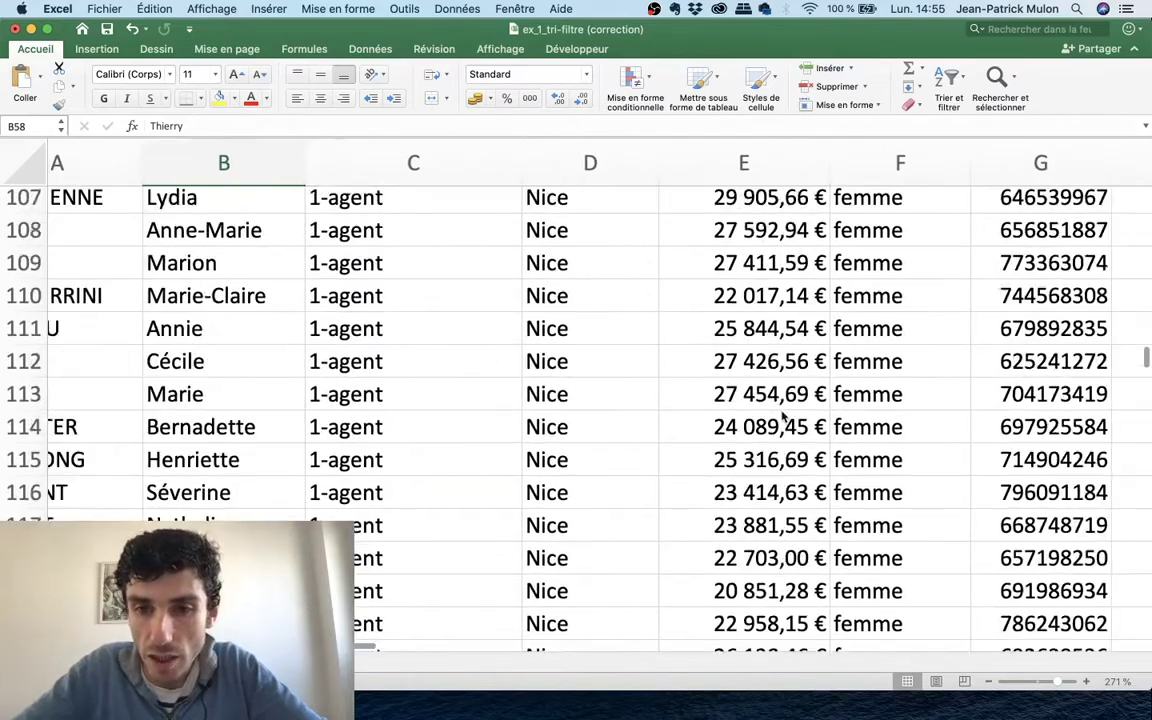
scroll(779, 414, up, 20)
scroll(779, 414, up, 15)
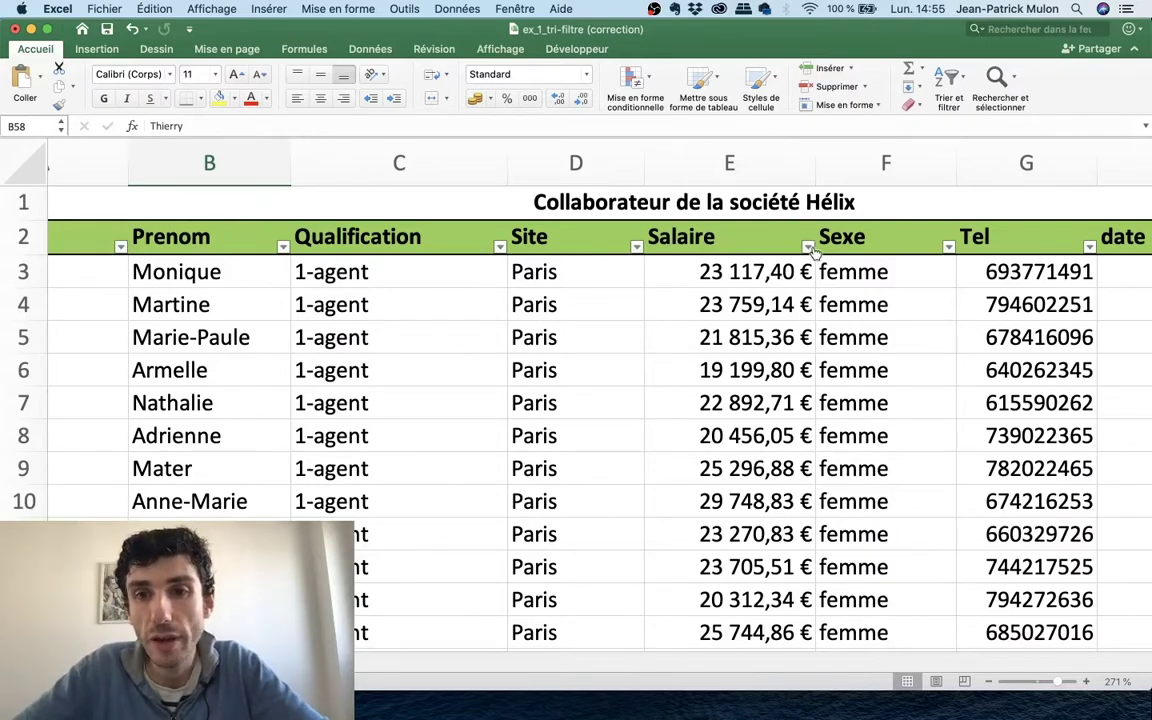
Set the Salaire filter condition to 'Supérieur ou égal à' with value 50000
click(808, 247)
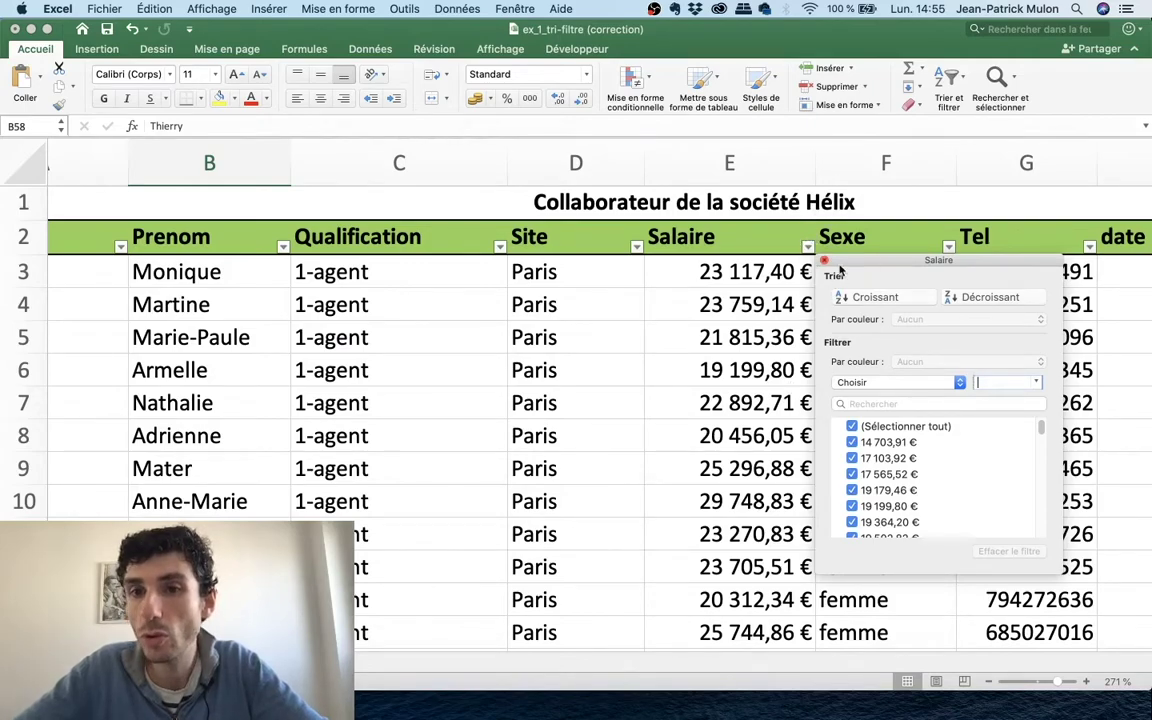
click(865, 384)
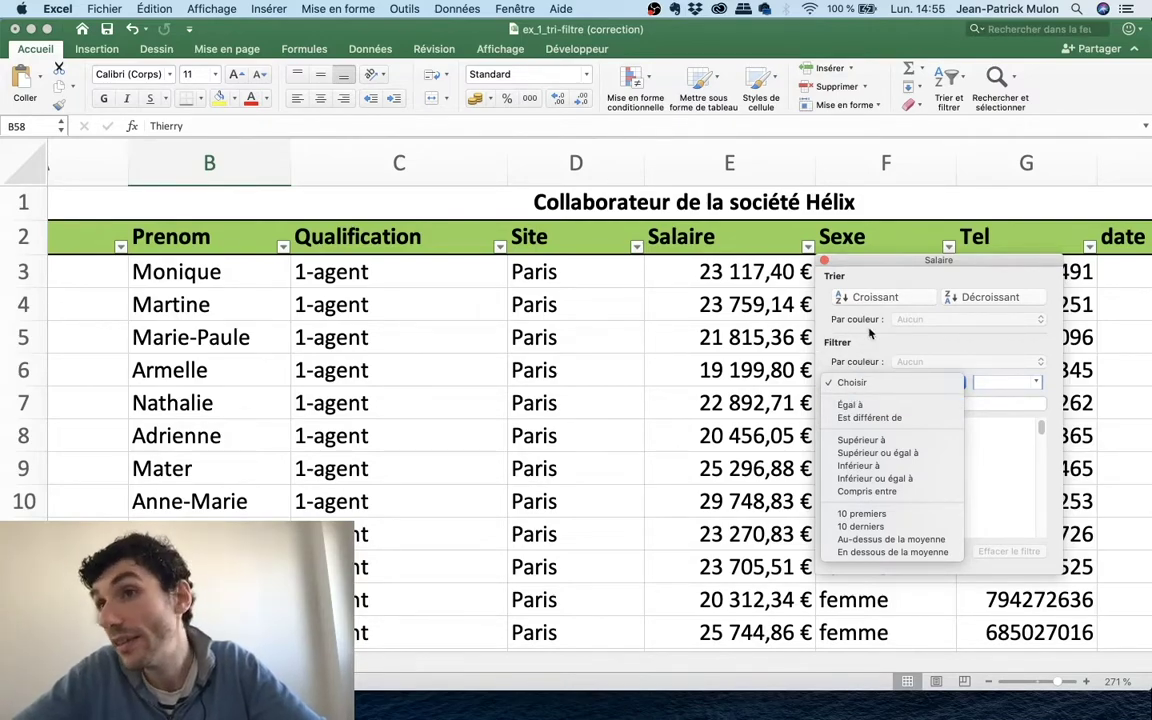
click(857, 455)
text(500)
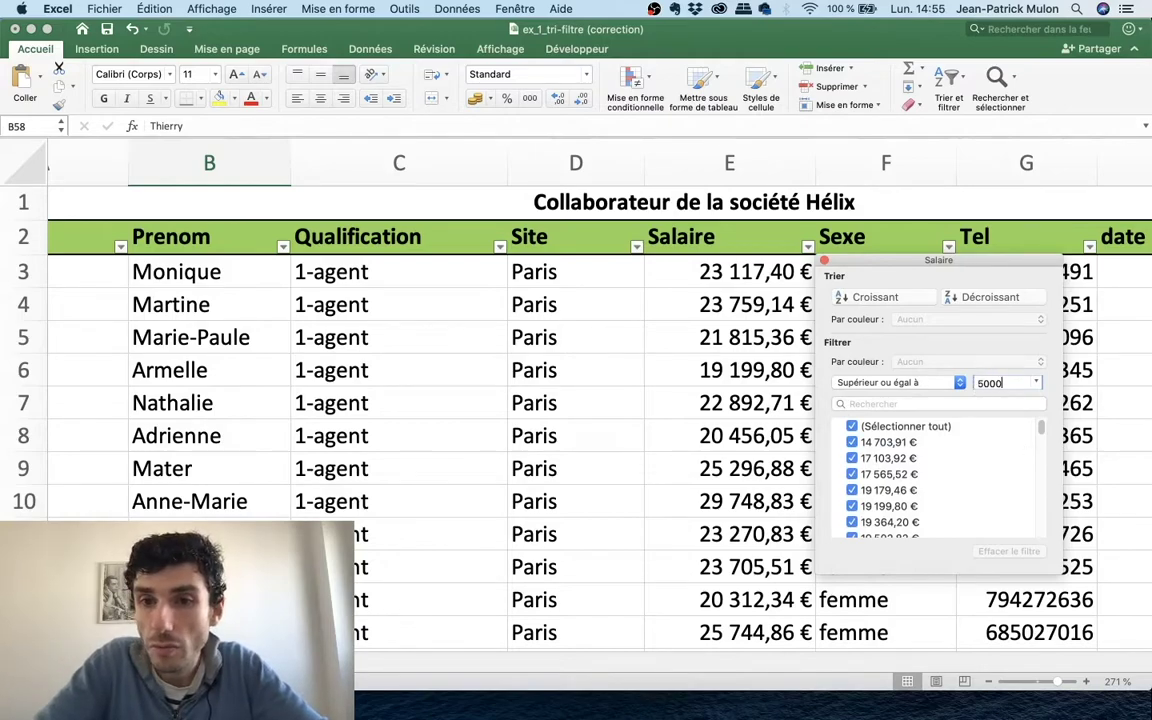
text(0)
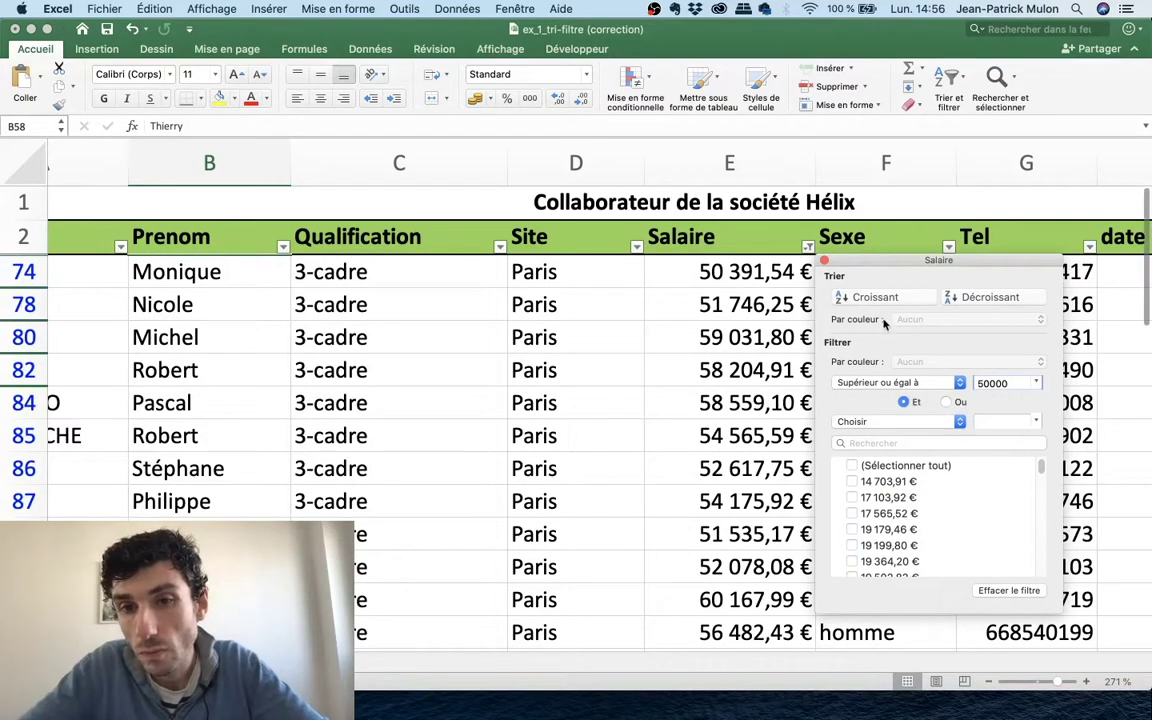
drag(843, 263, 170, 410)
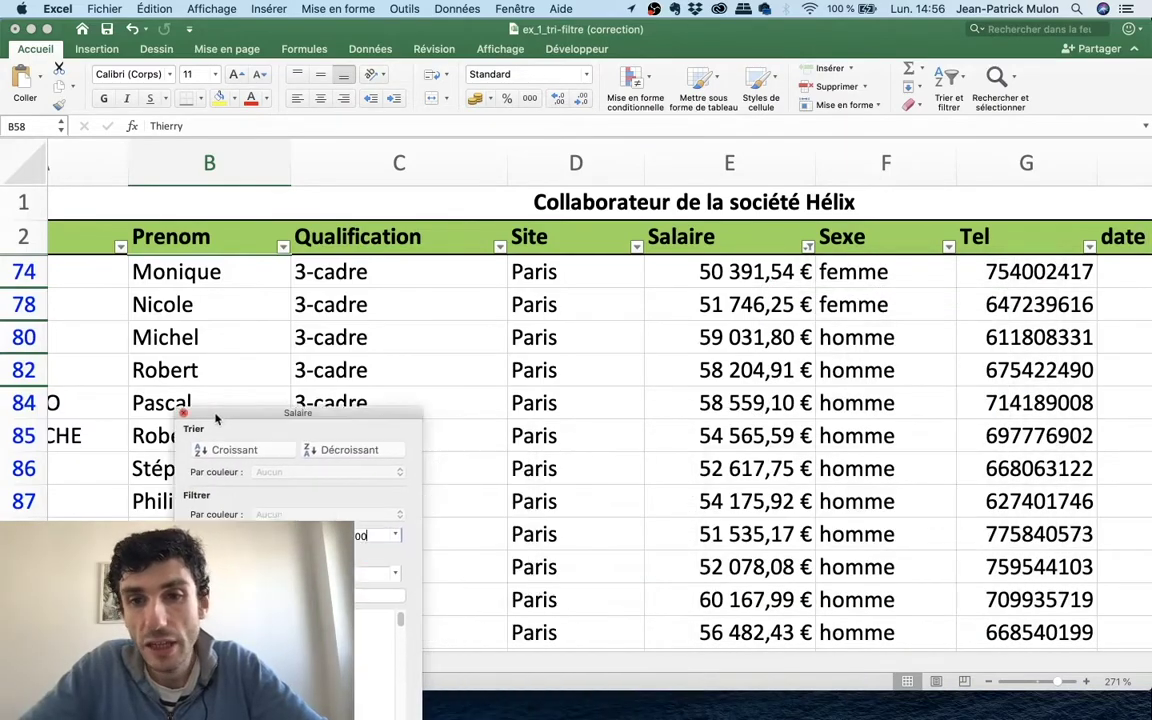
scroll(629, 529, down, 15)
scroll(630, 532, down, 5)
scroll(630, 532, down, 3)
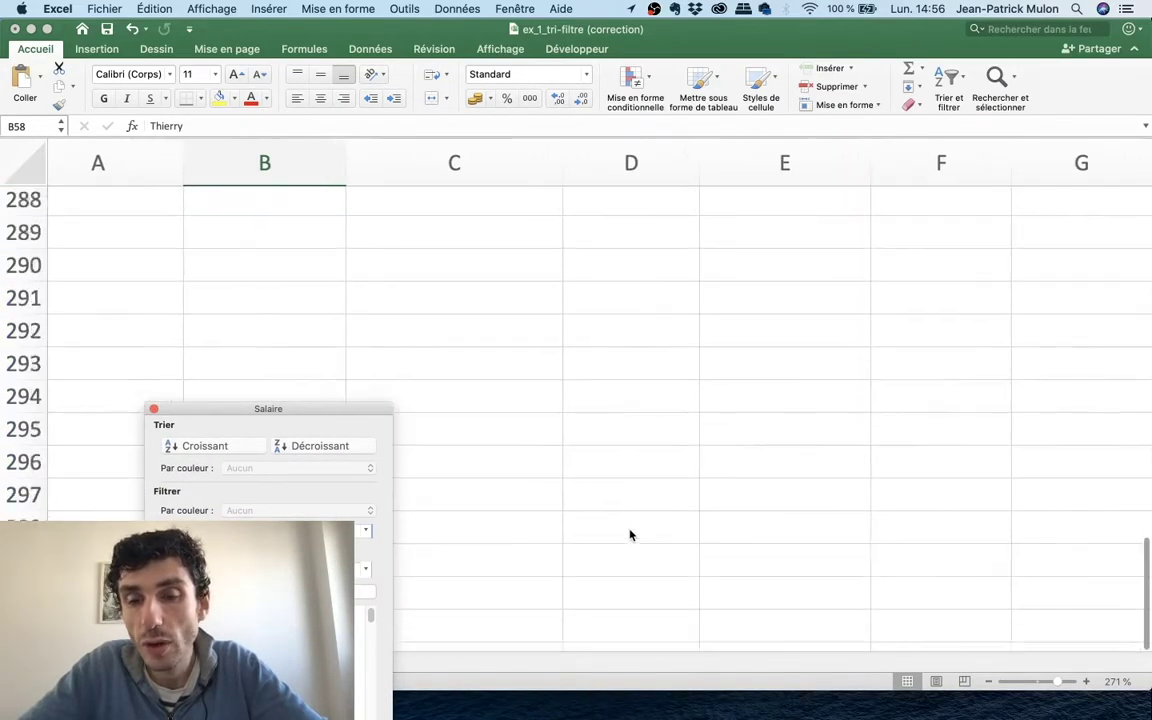
scroll(630, 532, up, 15)
scroll(630, 535, up, 5)
scroll(630, 535, down, 4)
scroll(630, 535, down, 4)
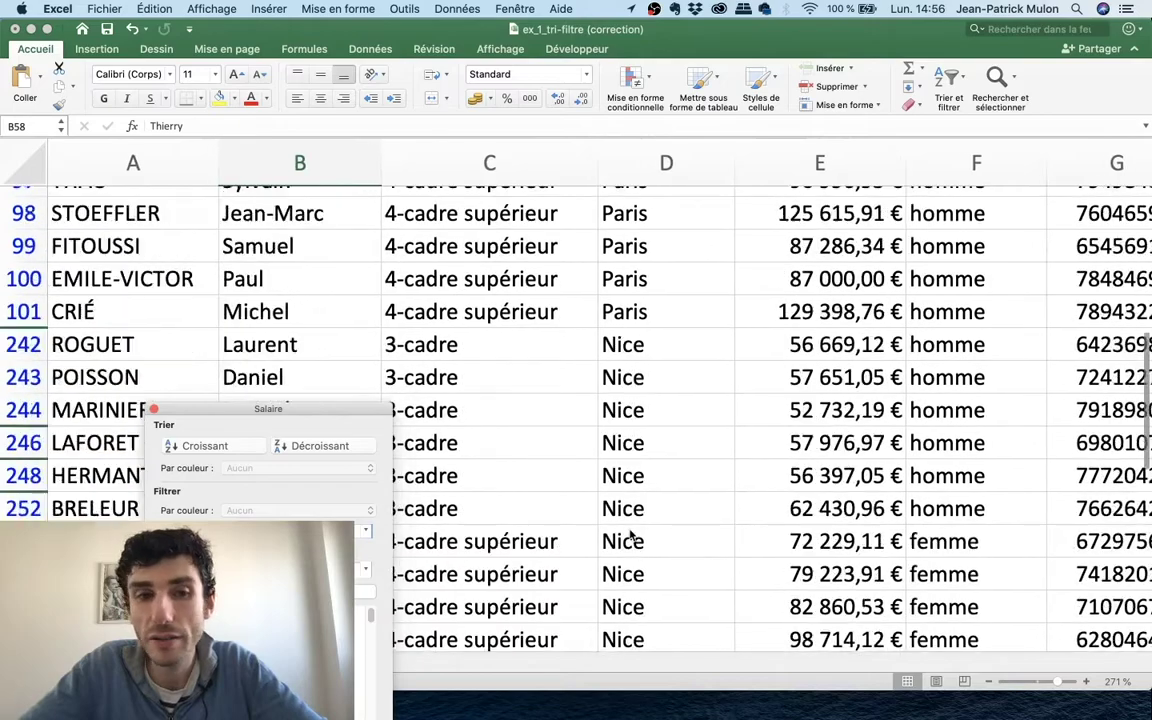
scroll(630, 535, up, 2)
scroll(629, 537, up, 4)
scroll(629, 537, down, 1)
scroll(629, 537, down, 3)
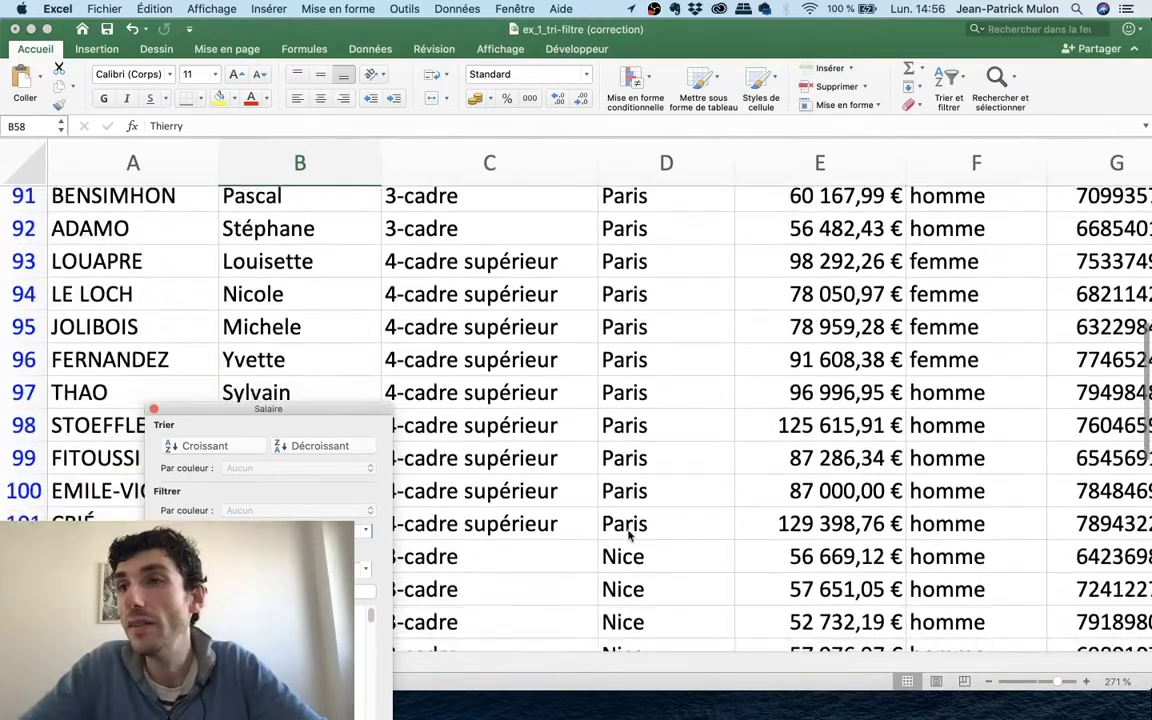
scroll(629, 537, down, 5)
scroll(629, 537, down, 1)
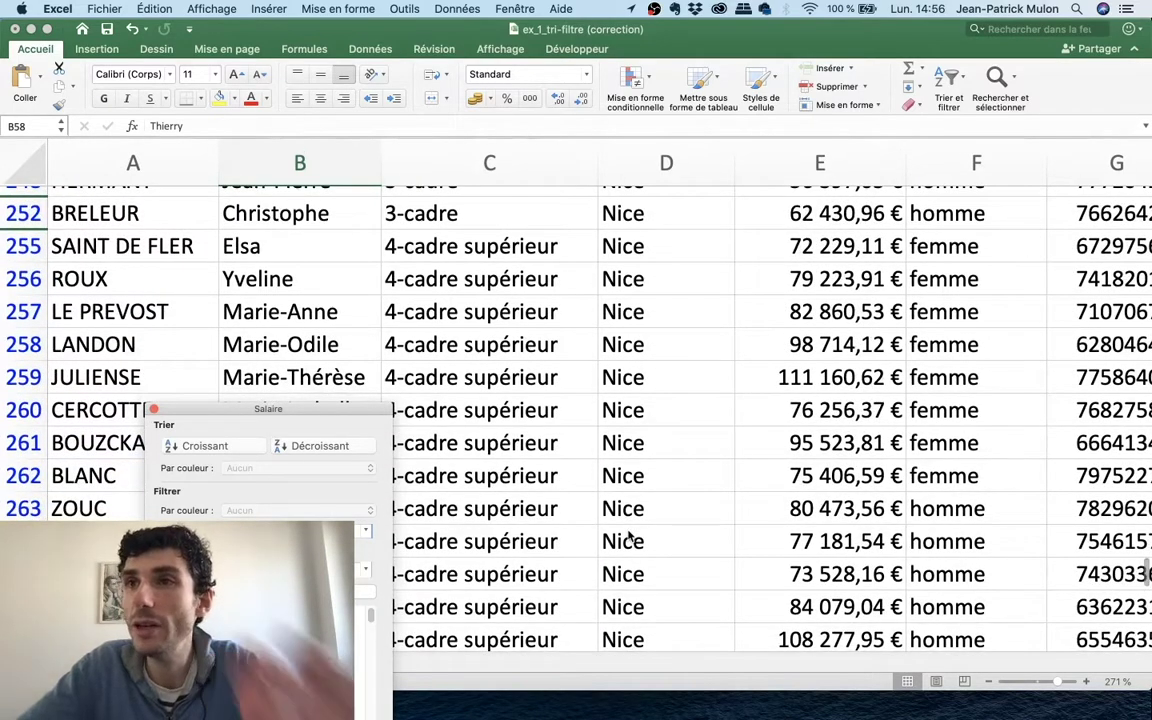
drag(268, 409, 418, 152)
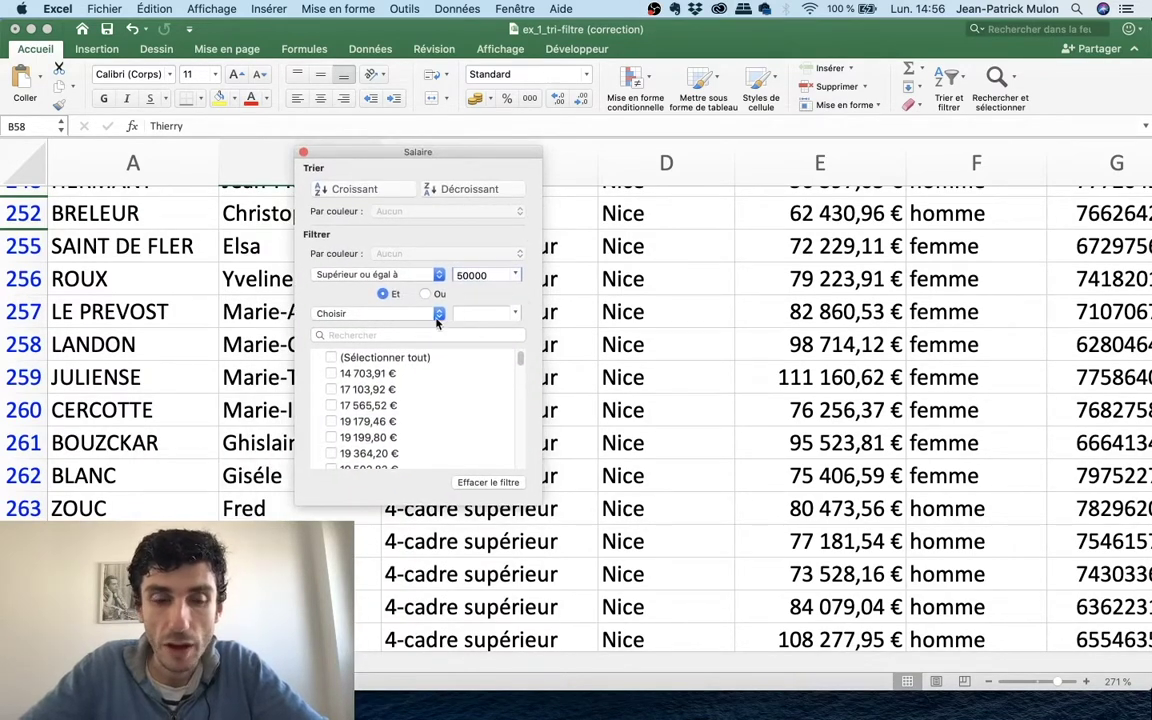
Add a second Salaire condition 'Inférieur ou égal à' and start typing its value (200)
click(395, 316)
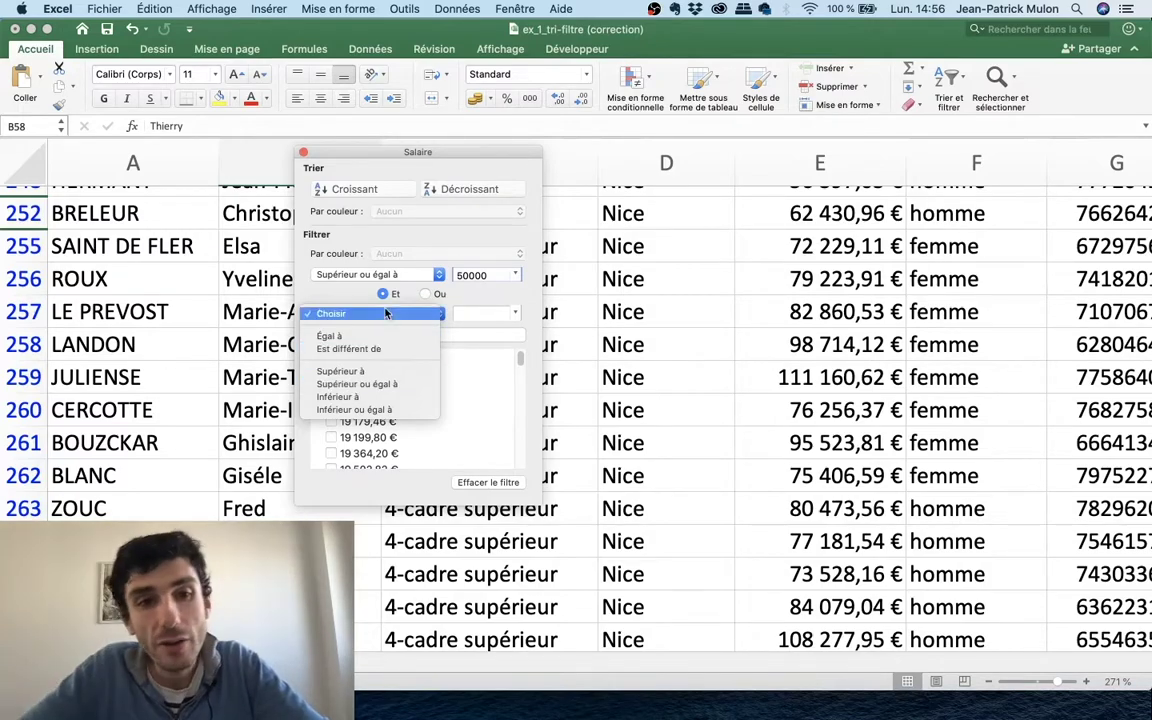
click(350, 276)
click(348, 276)
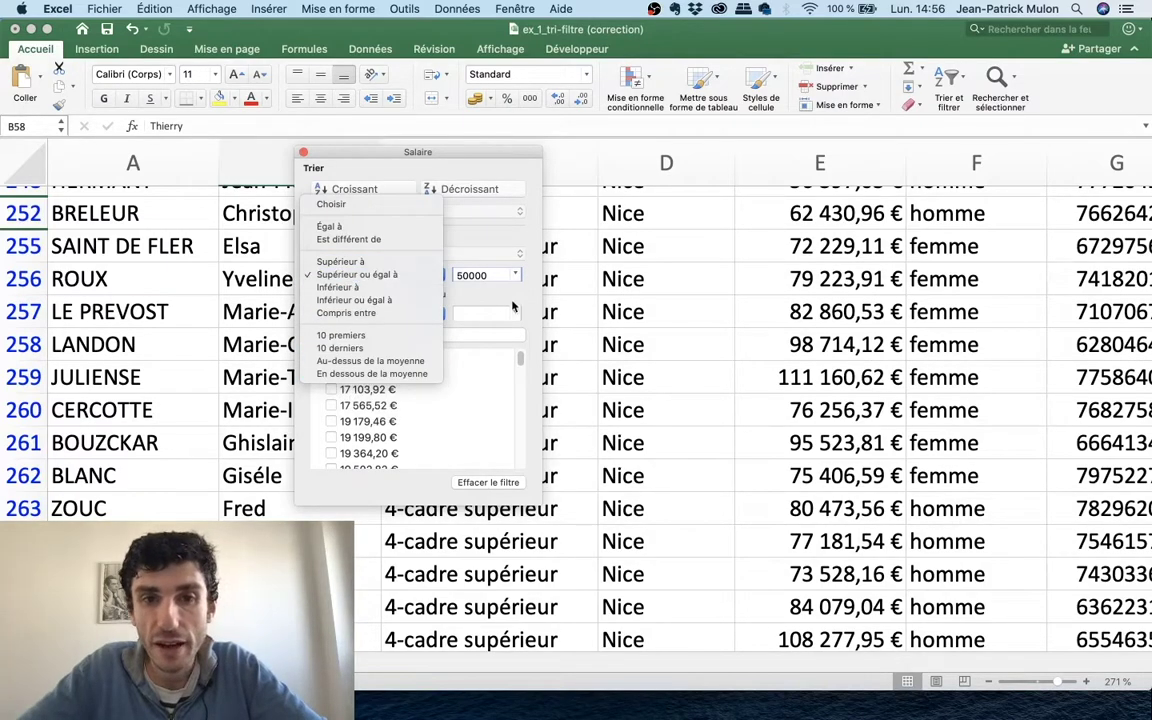
click(348, 276)
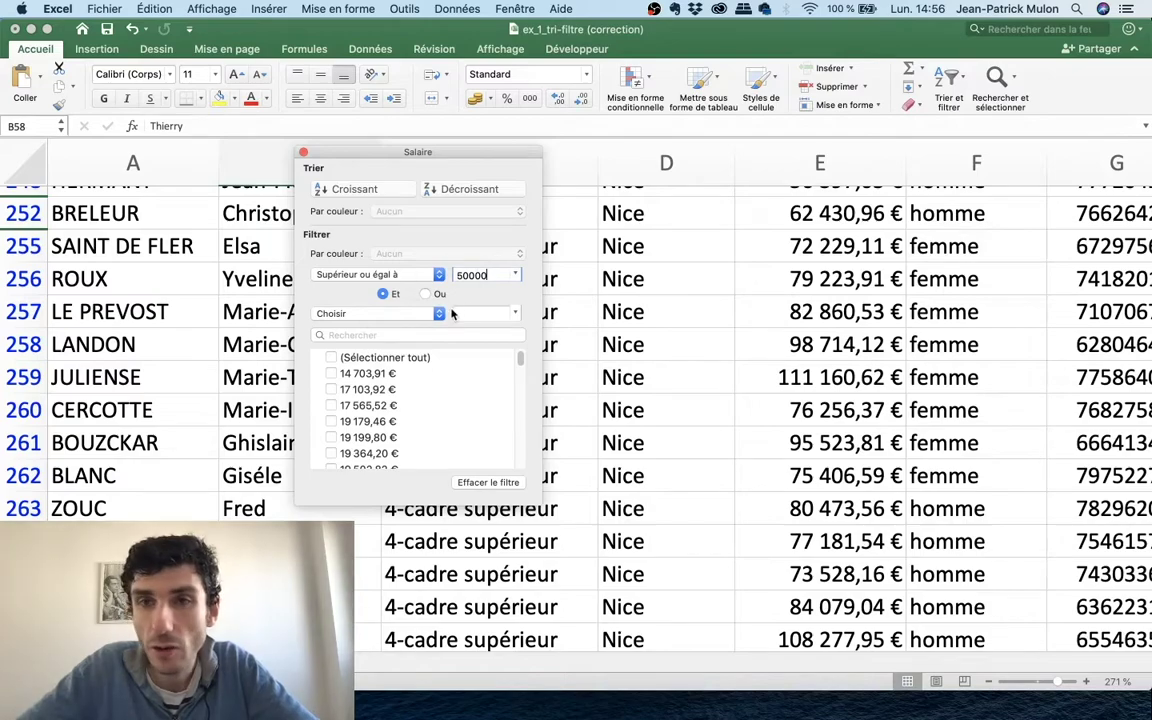
click(432, 273)
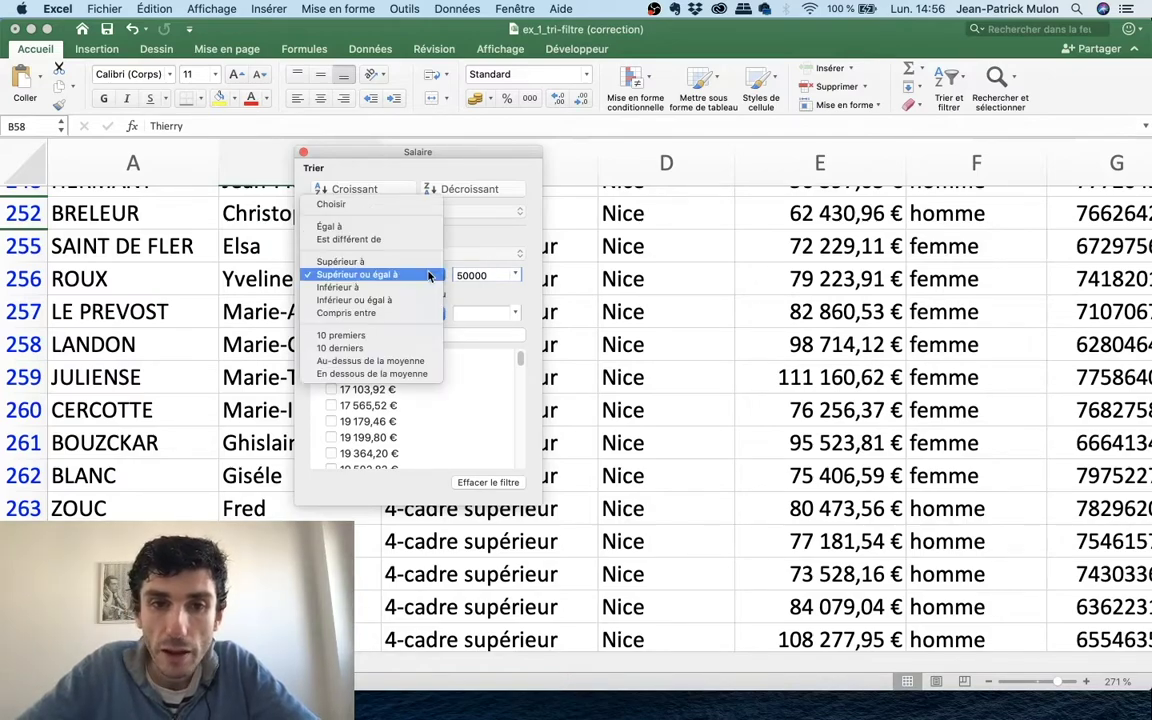
click(458, 297)
click(410, 313)
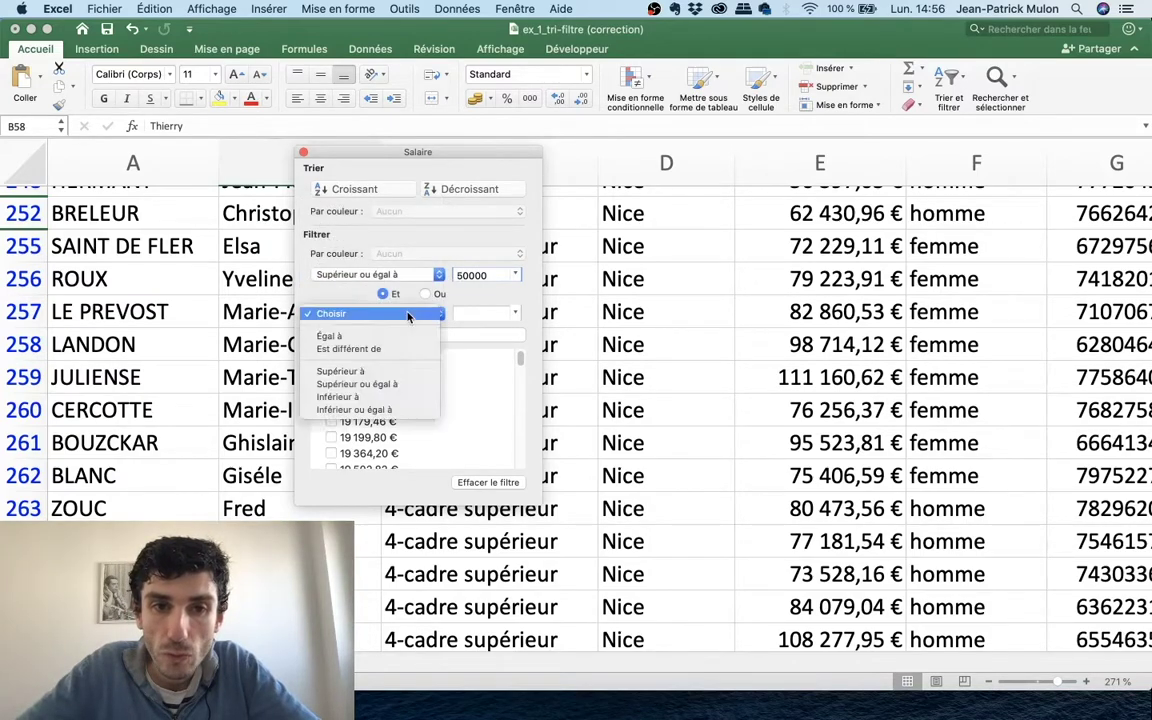
click(410, 314)
click(408, 315)
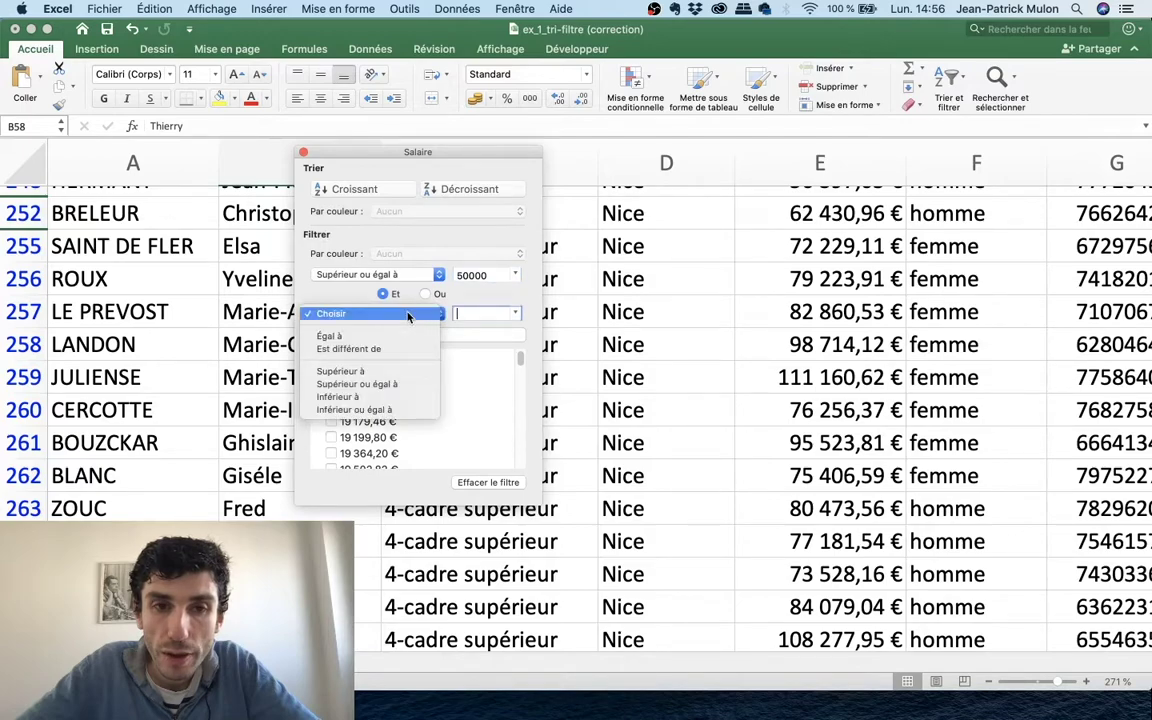
click(385, 409)
text(2)
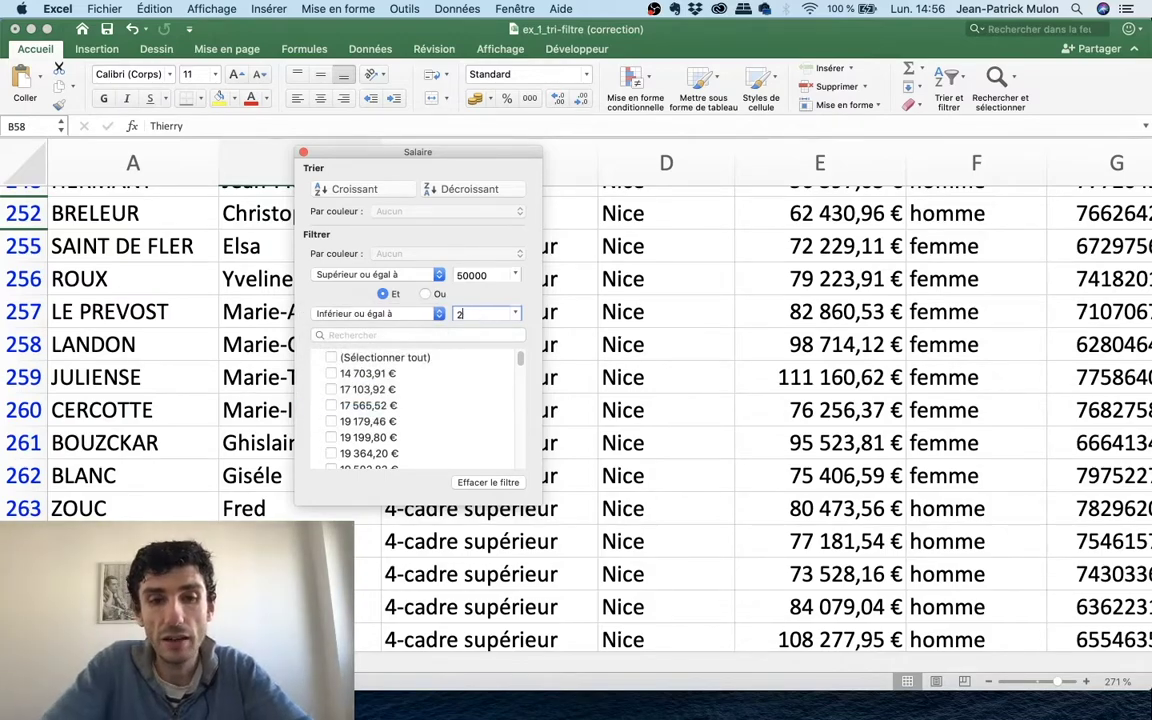
text(00000)
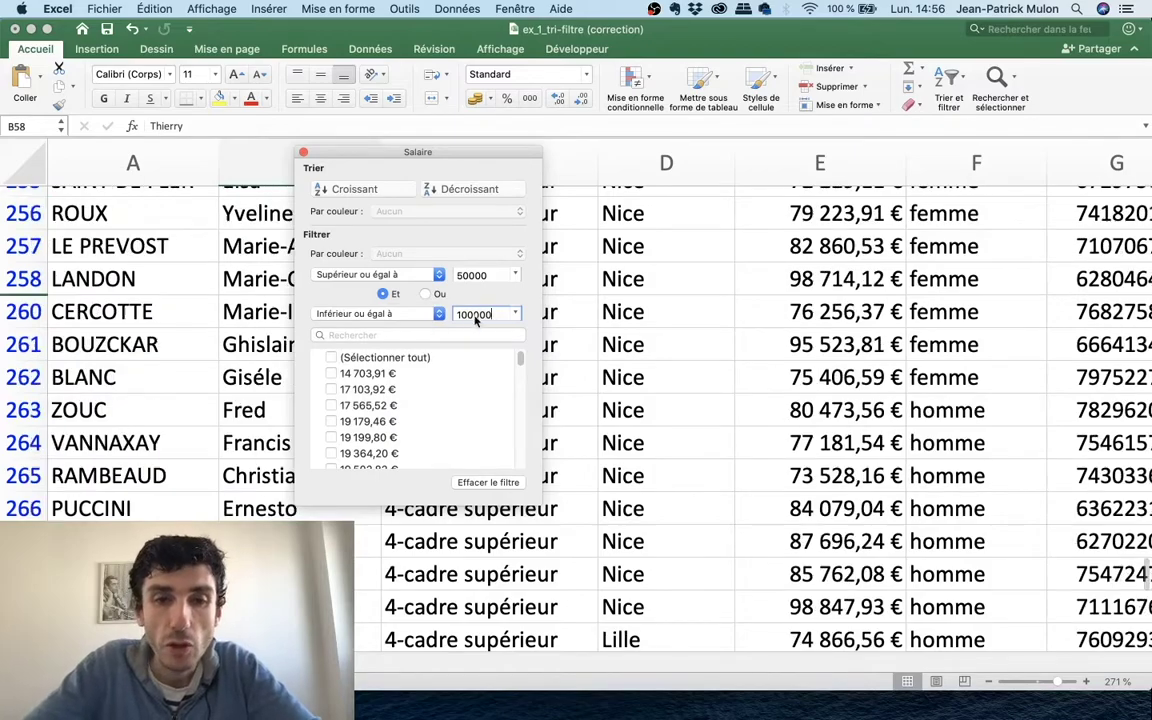
scroll(592, 285, down, 10)
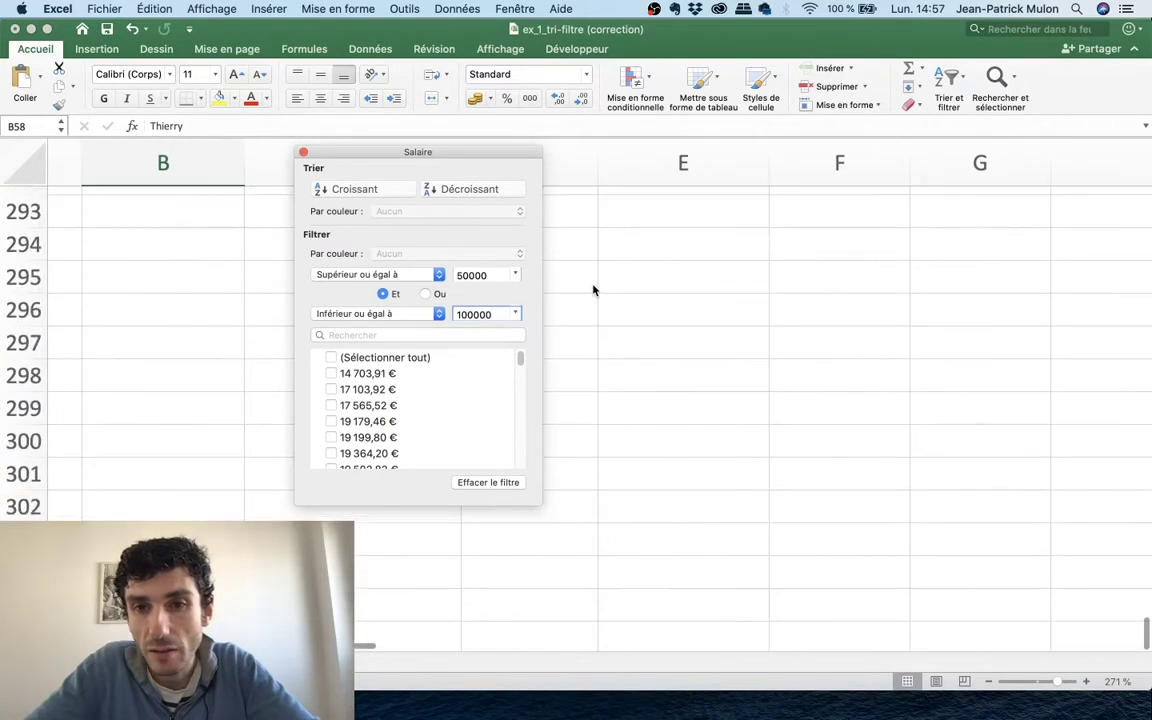
scroll(592, 285, up, 20)
scroll(592, 285, up, 3)
scroll(592, 290, down, 2)
scroll(592, 290, up, 2)
scroll(592, 290, left, 1)
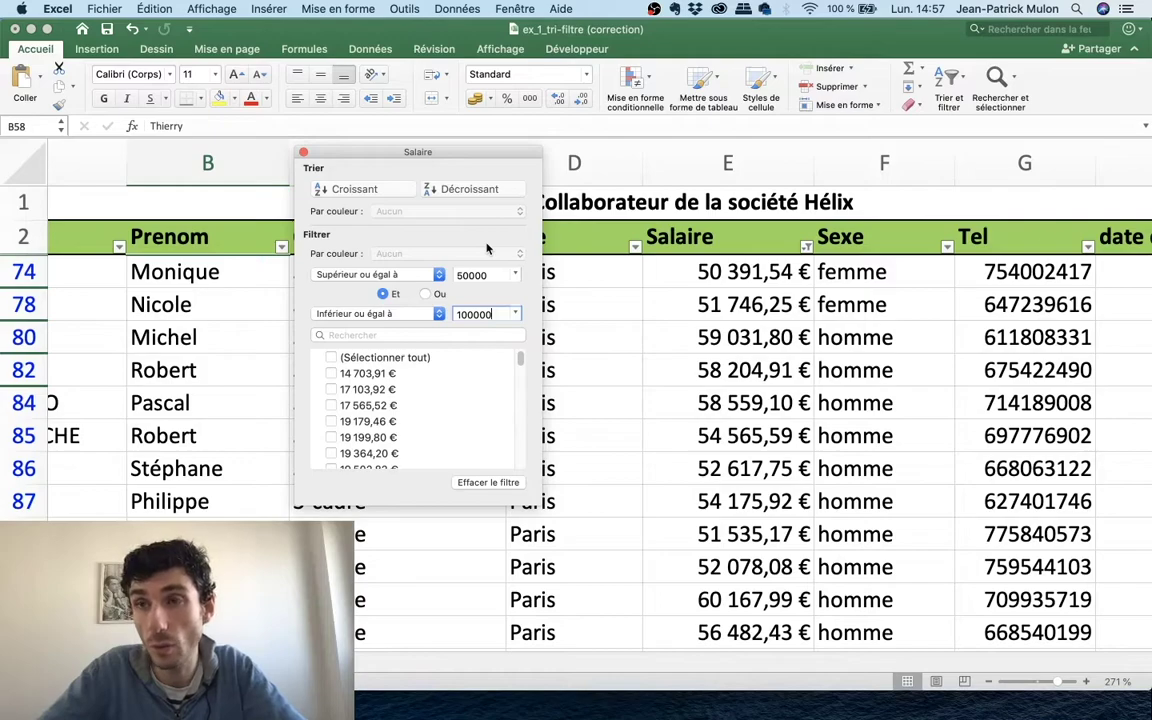
Join the 50000 and 100000 Salaire conditions with Ou, so every employee reappears
click(426, 294)
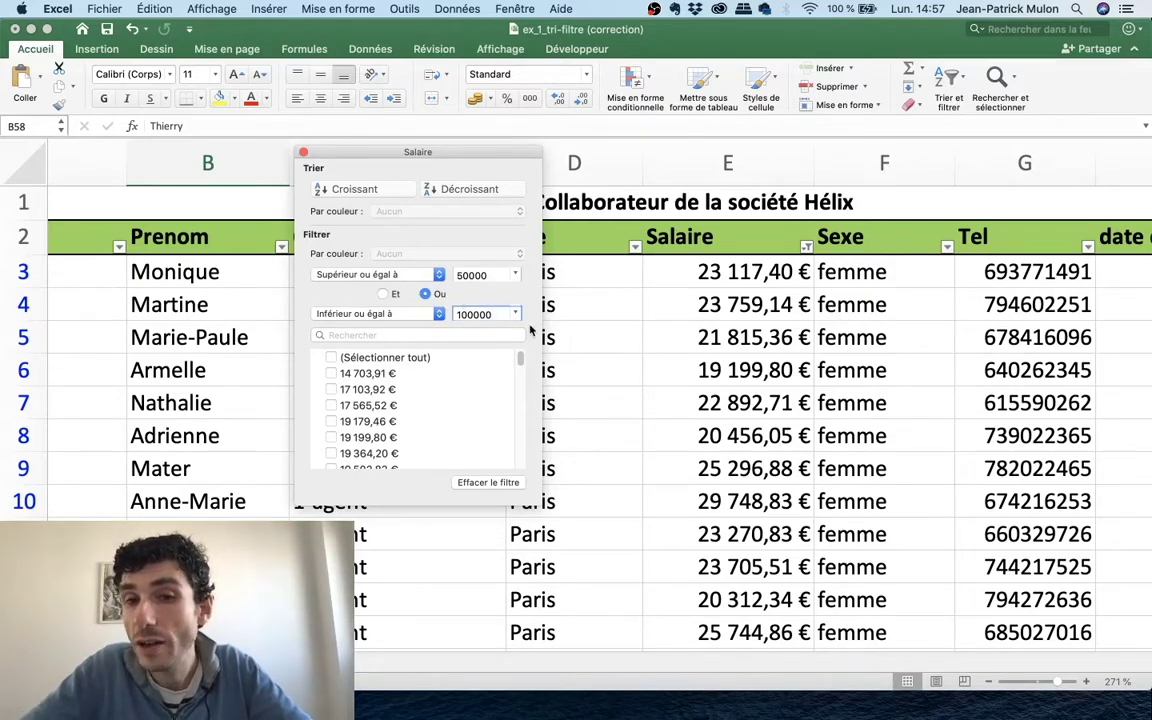
scroll(607, 358, down, 1)
scroll(607, 358, down, 3)
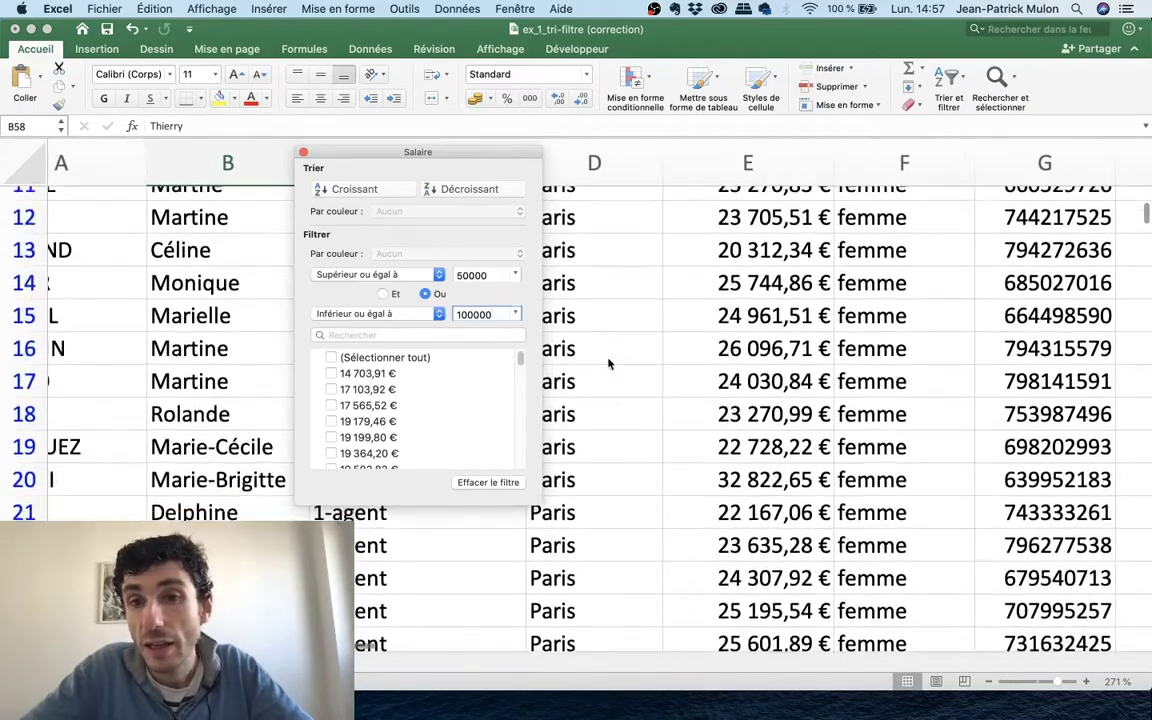
scroll(607, 358, down, 6)
scroll(607, 358, down, 6)
scroll(608, 366, up, 5)
scroll(608, 366, up, 10)
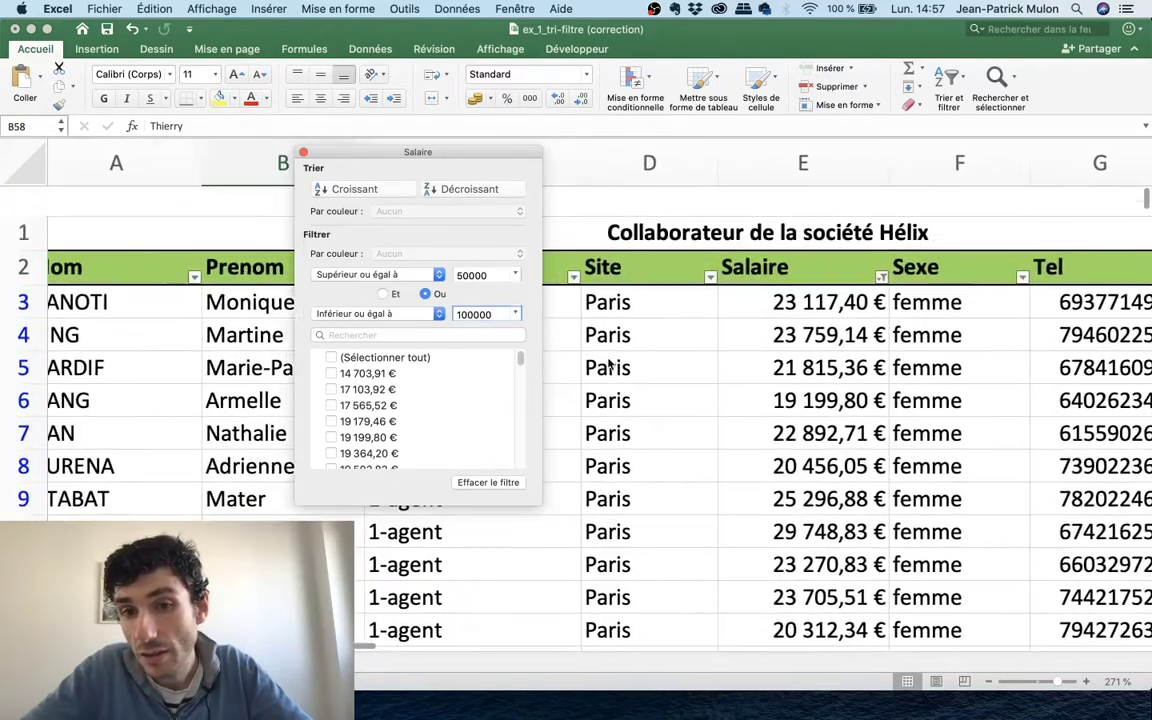
scroll(700, 420, down, 5)
scroll(790, 460, down, 4)
scroll(790, 460, down, 8)
scroll(790, 460, down, 8)
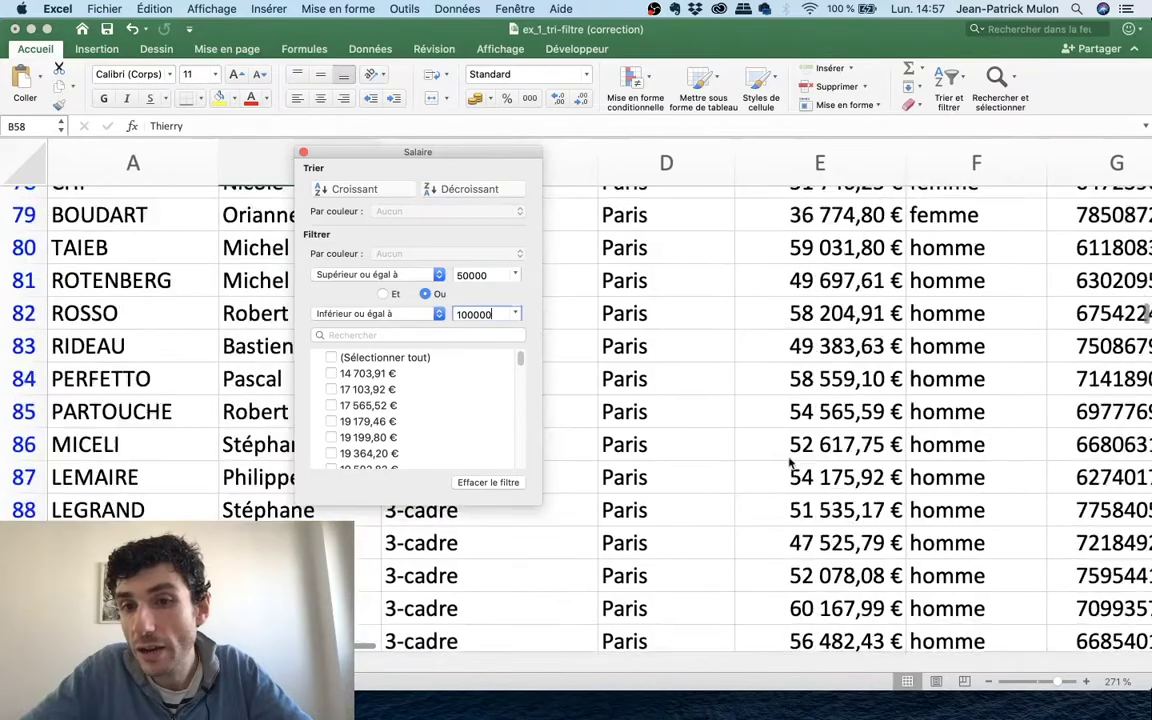
scroll(790, 460, down, 6)
scroll(790, 460, down, 4)
scroll(790, 460, up, 8)
scroll(790, 460, up, 3)
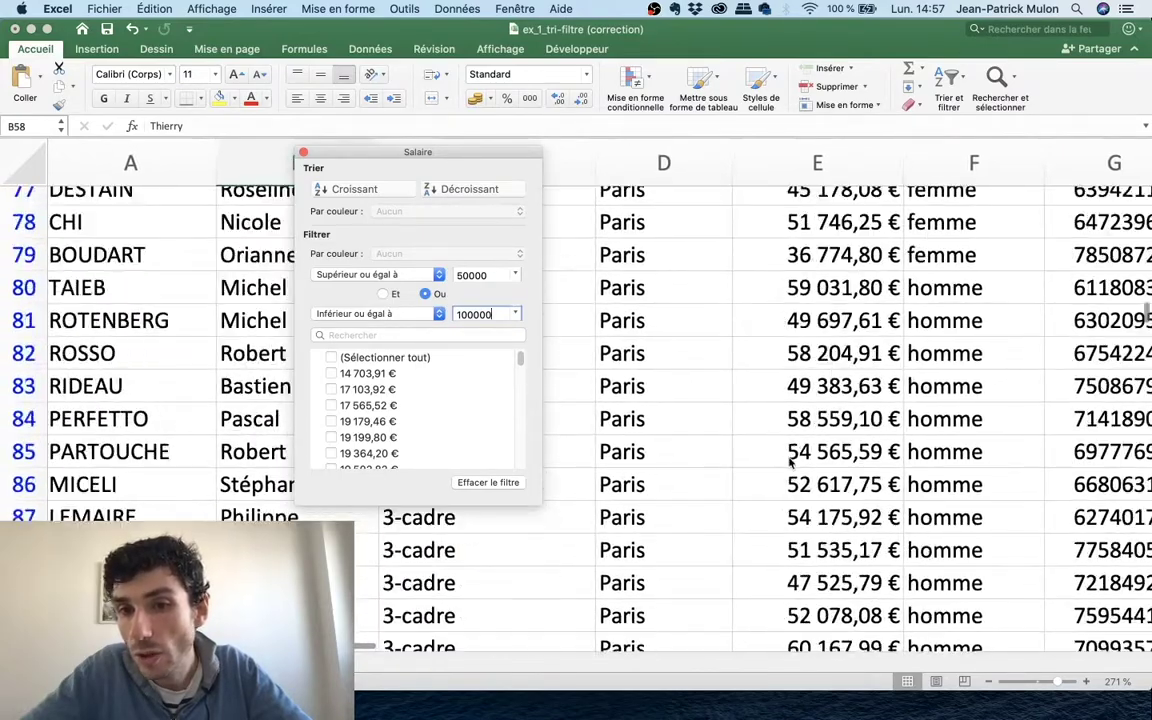
scroll(790, 460, up, 9)
scroll(790, 460, up, 9)
scroll(790, 462, up, 8)
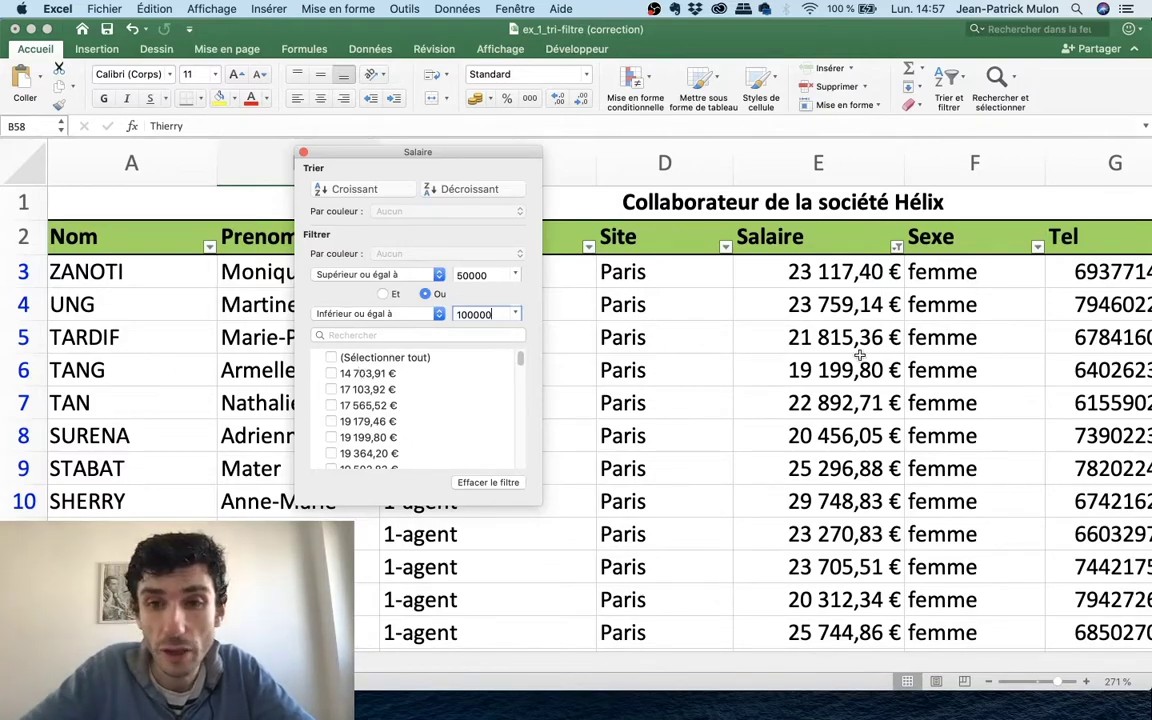
scroll(848, 345, down, 1)
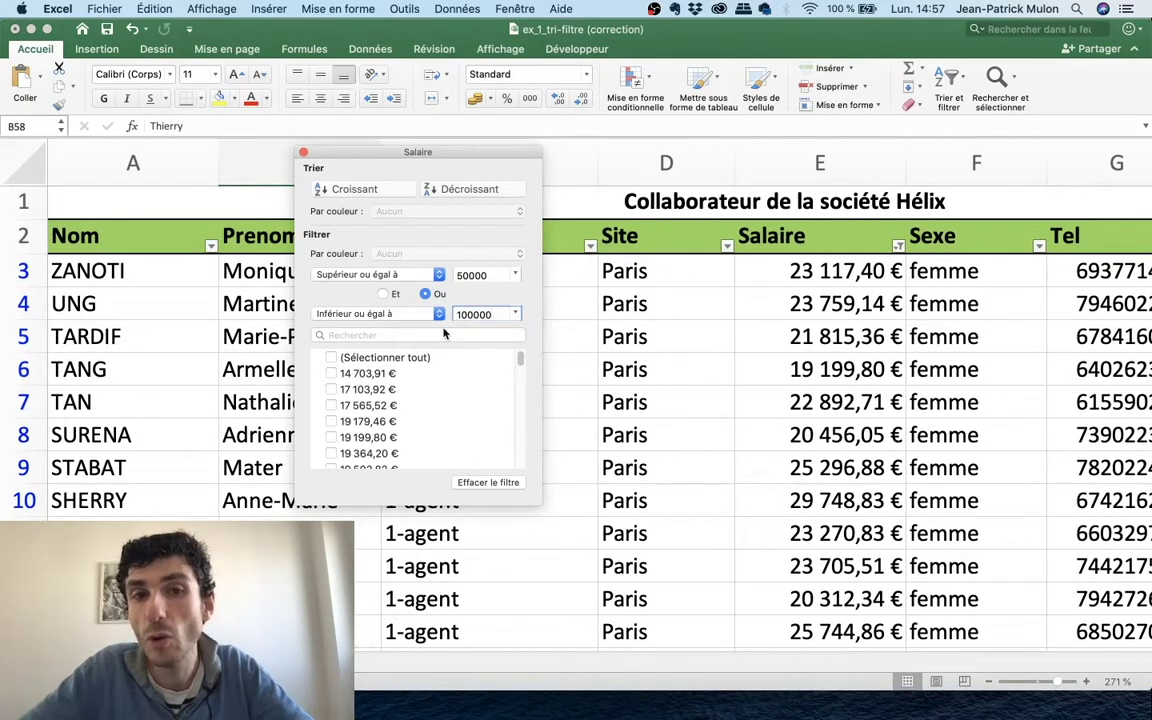
click(821, 291)
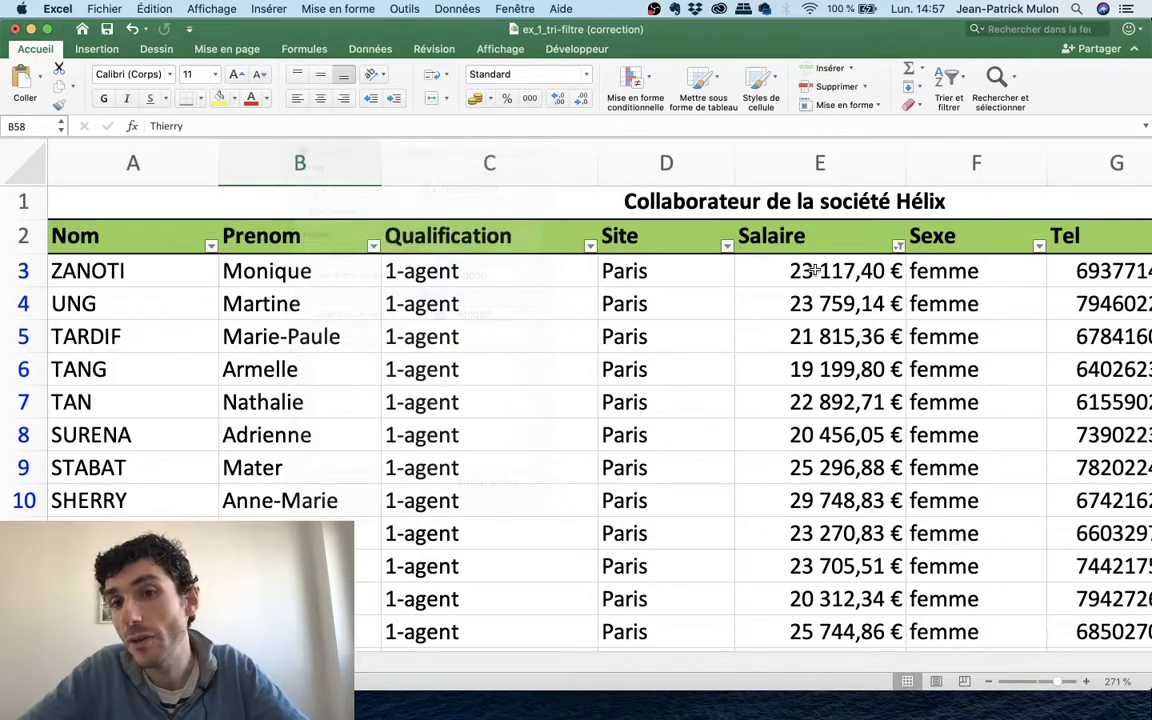
Select the salary in cell E3 and reopen the Salaire filter options
click(815, 270)
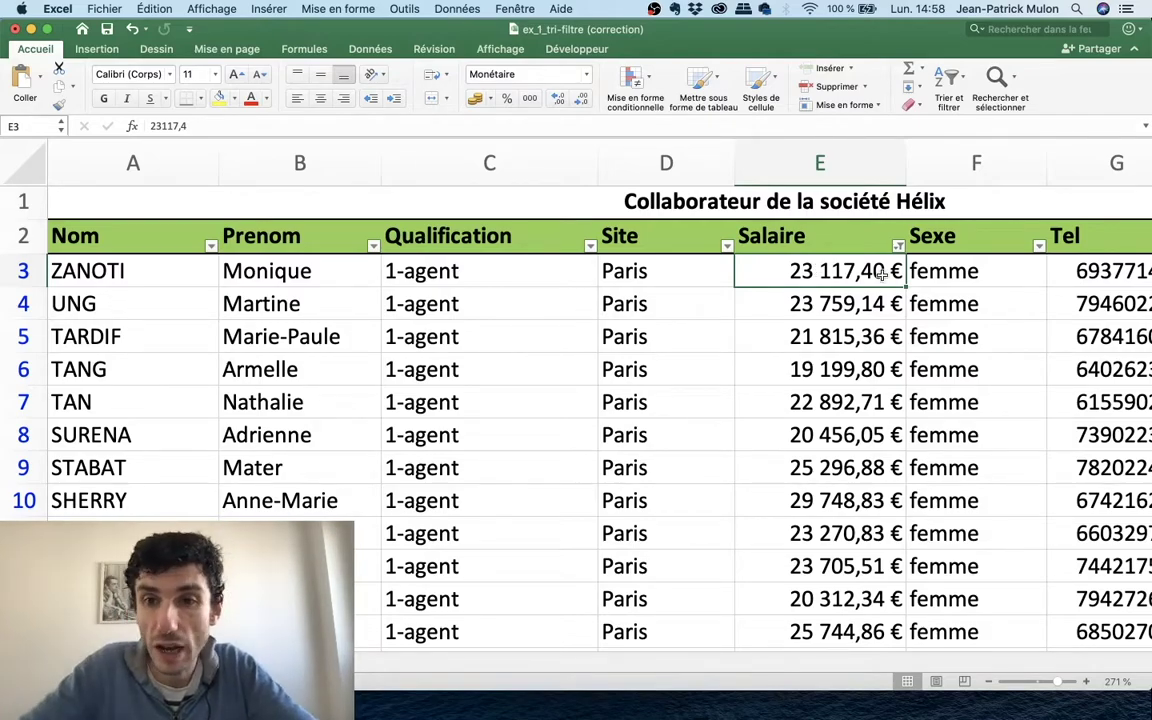
click(898, 246)
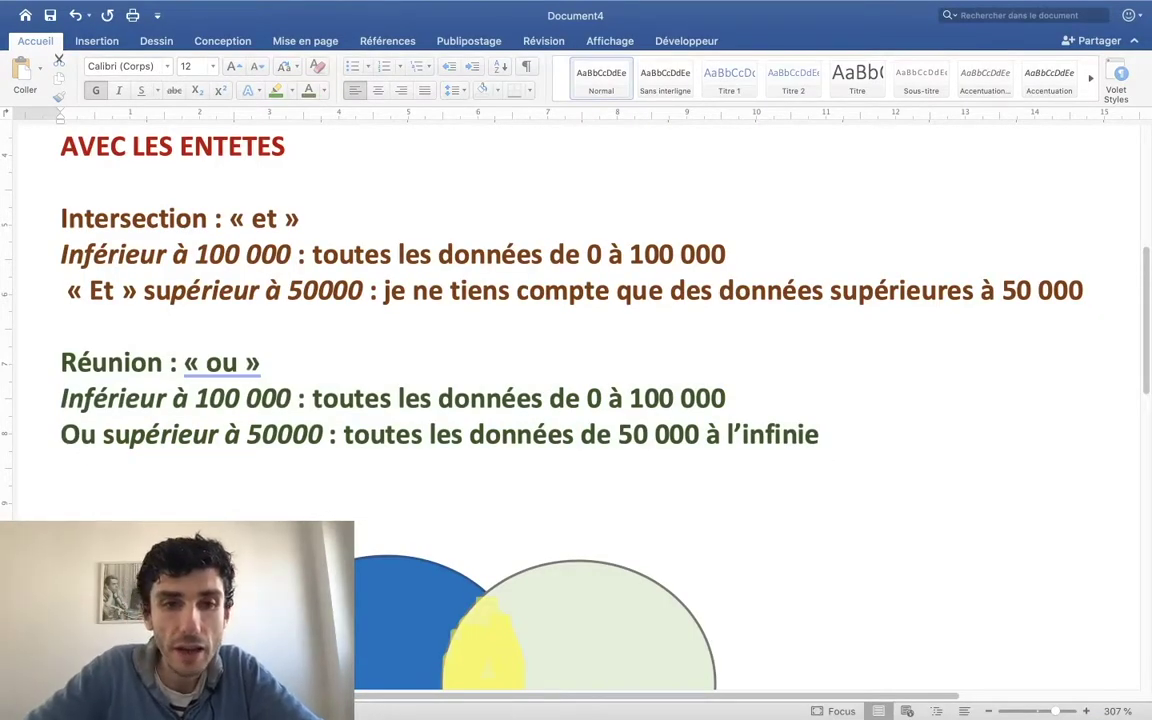
drag(45, 362, 45, 470)
scroll(268, 300, up, 3)
scroll(268, 300, up, 2)
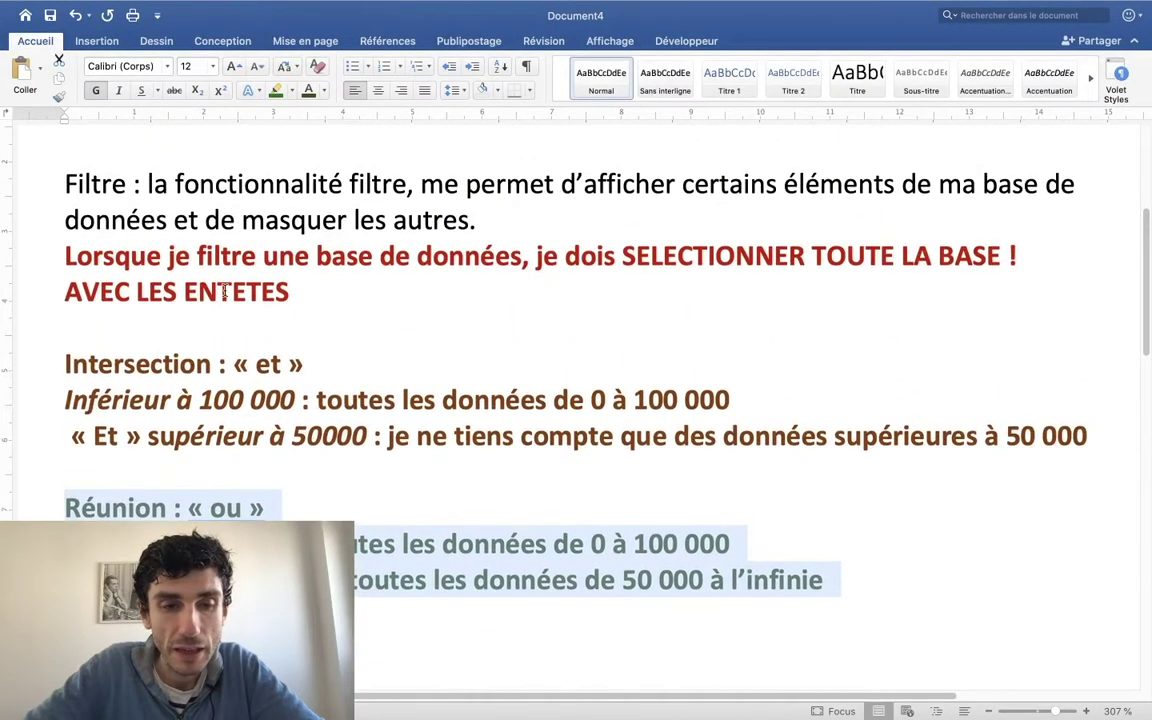
click(182, 327)
scroll(160, 352, down, 3)
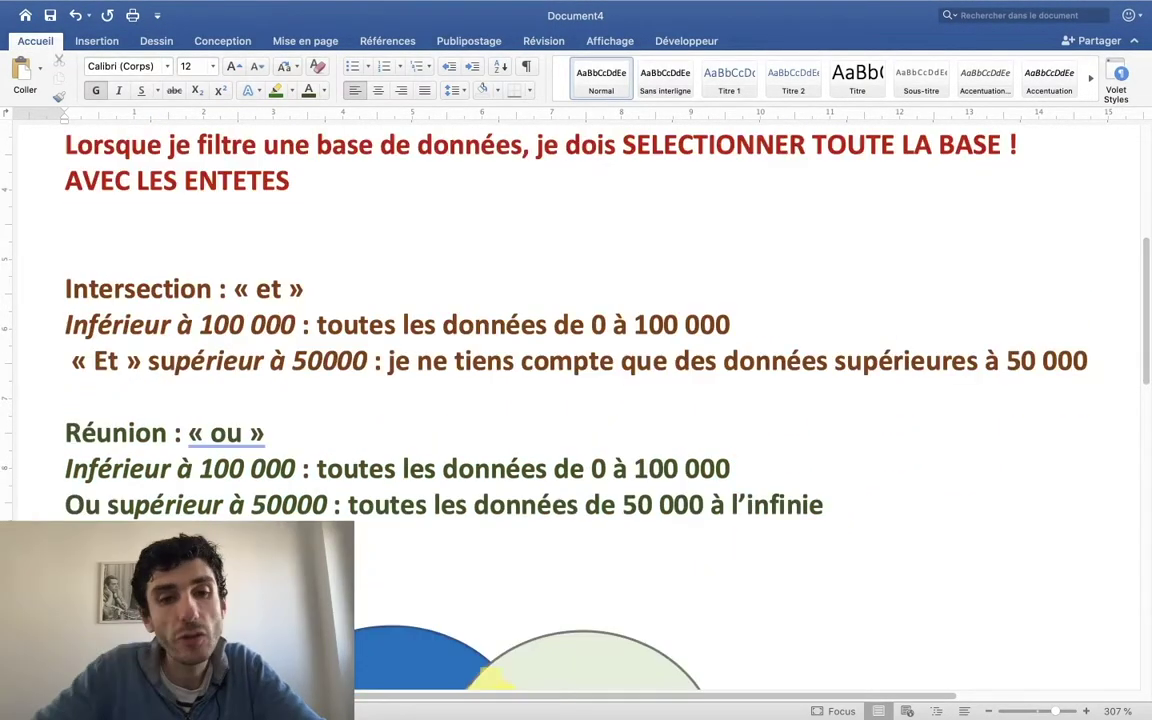
scroll(160, 352, down, 3)
scroll(160, 352, down, 2)
scroll(138, 417, up, 1)
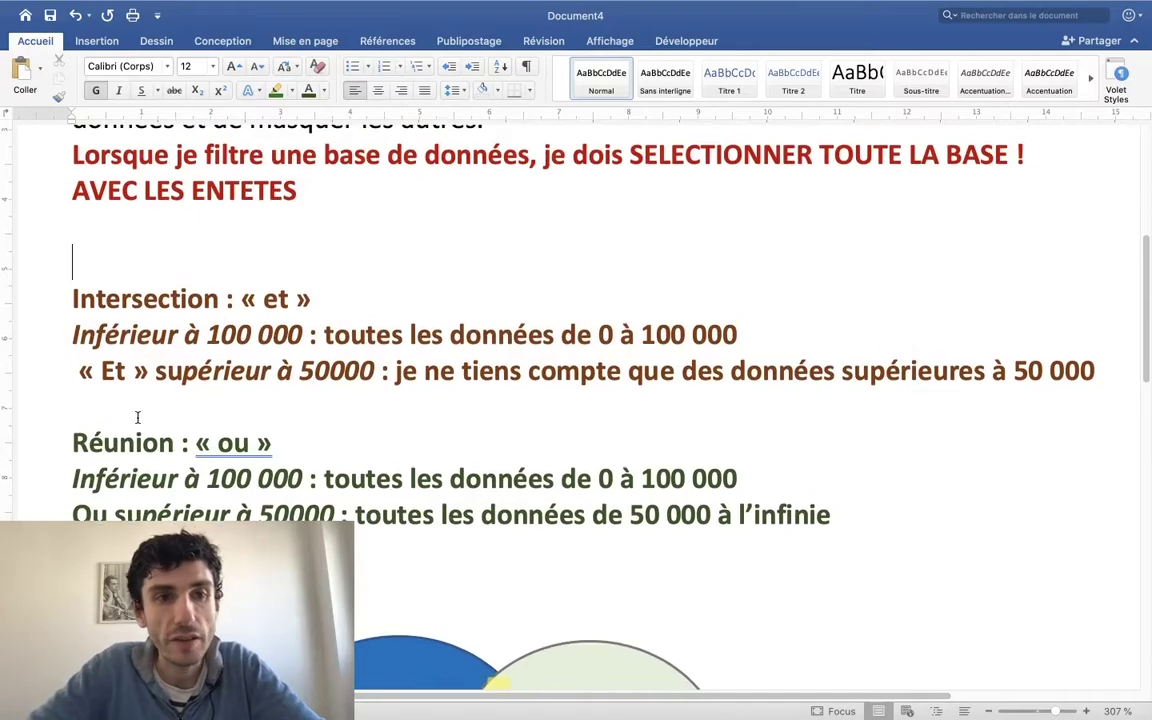
drag(64, 298, 326, 304)
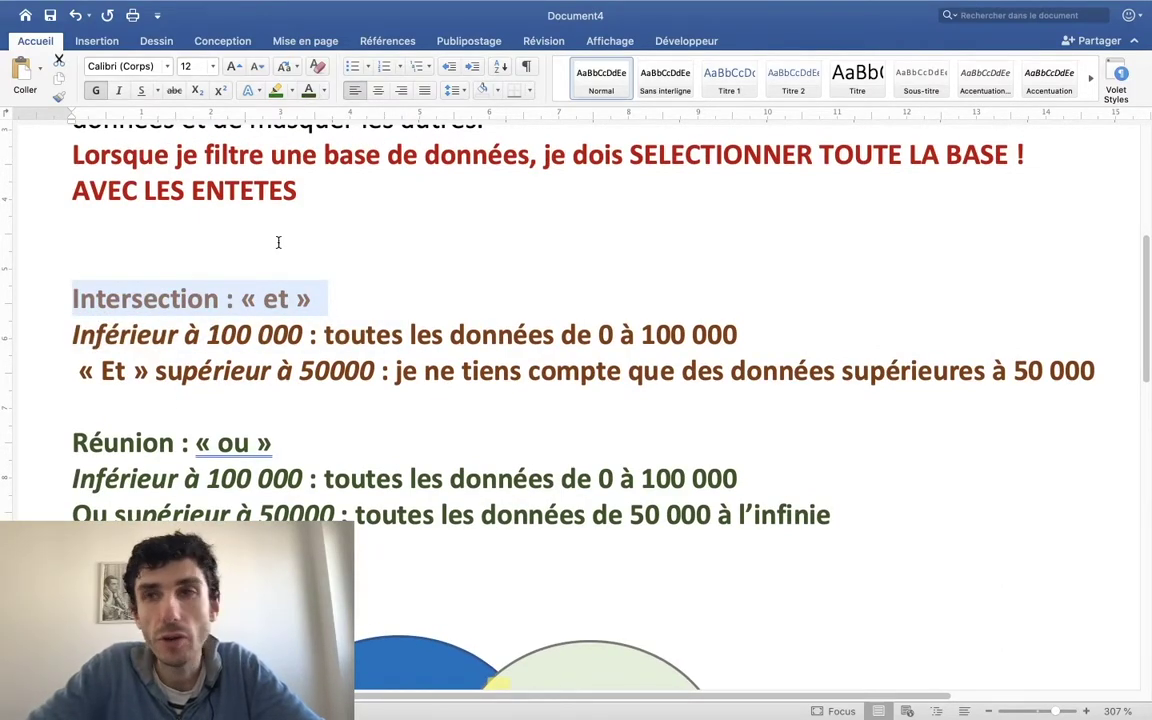
scroll(278, 242, down, 5)
scroll(280, 280, down, 1)
scroll(283, 292, up, 1)
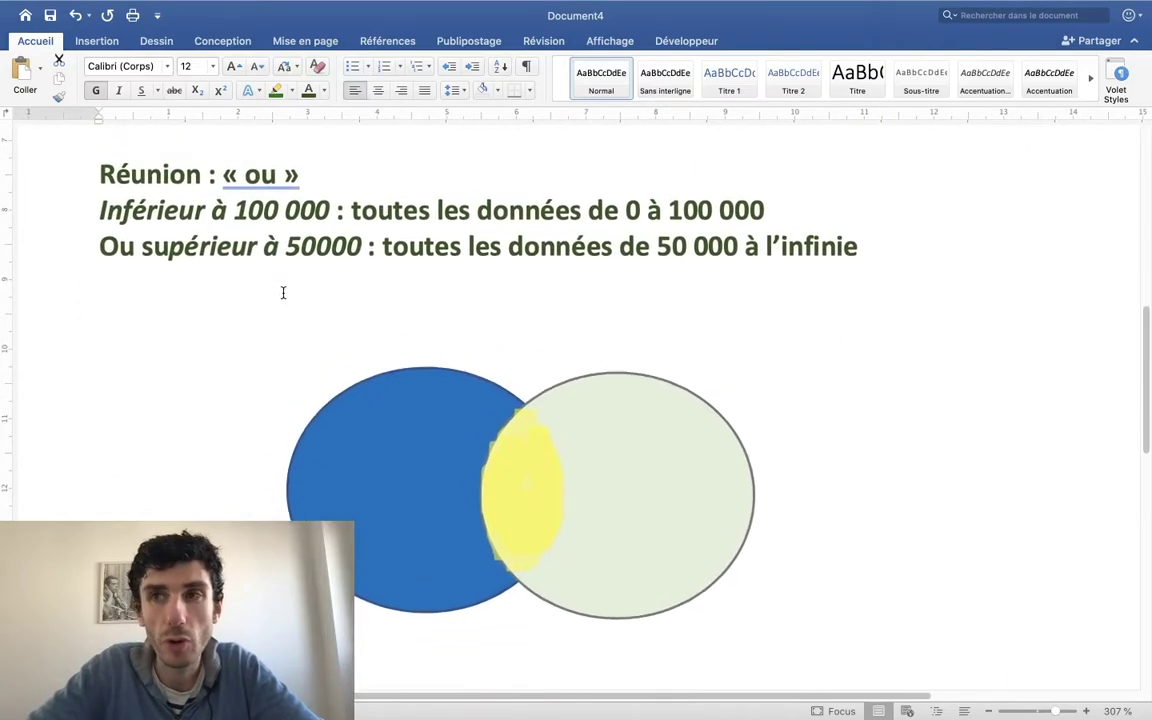
scroll(283, 292, up, 1)
scroll(283, 292, down, 2)
scroll(399, 527, up, 1)
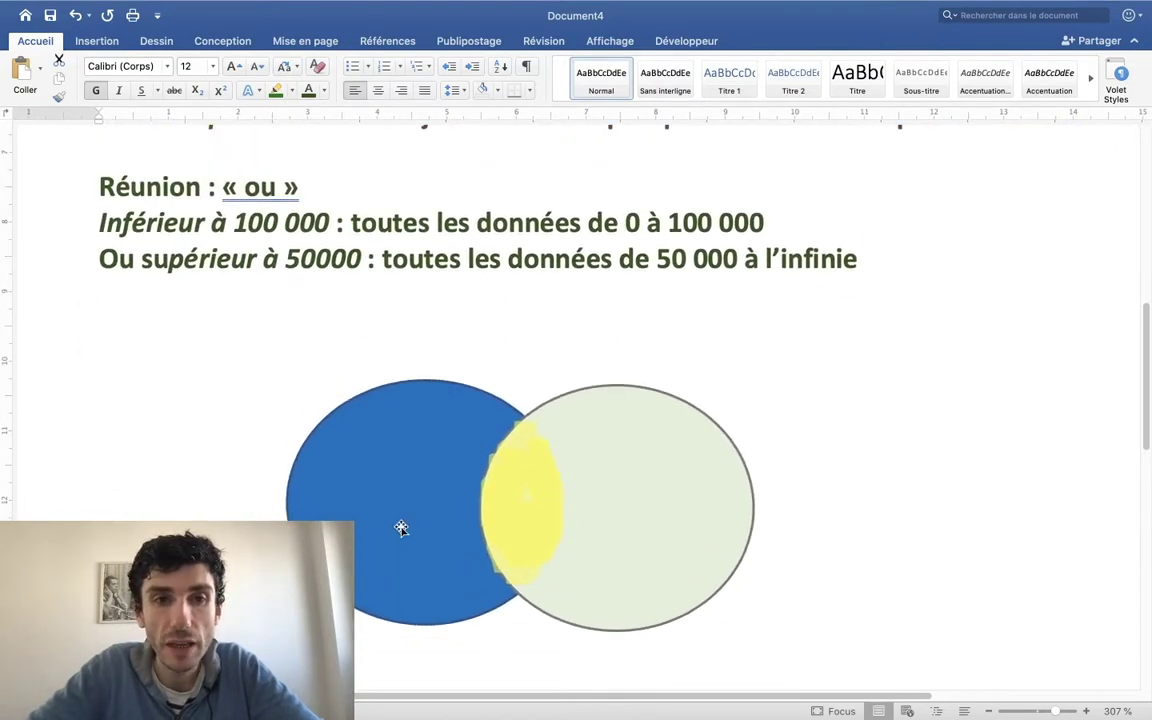
scroll(399, 527, up, 1)
scroll(399, 527, up, 1)
scroll(401, 528, up, 1)
scroll(400, 527, down, 1)
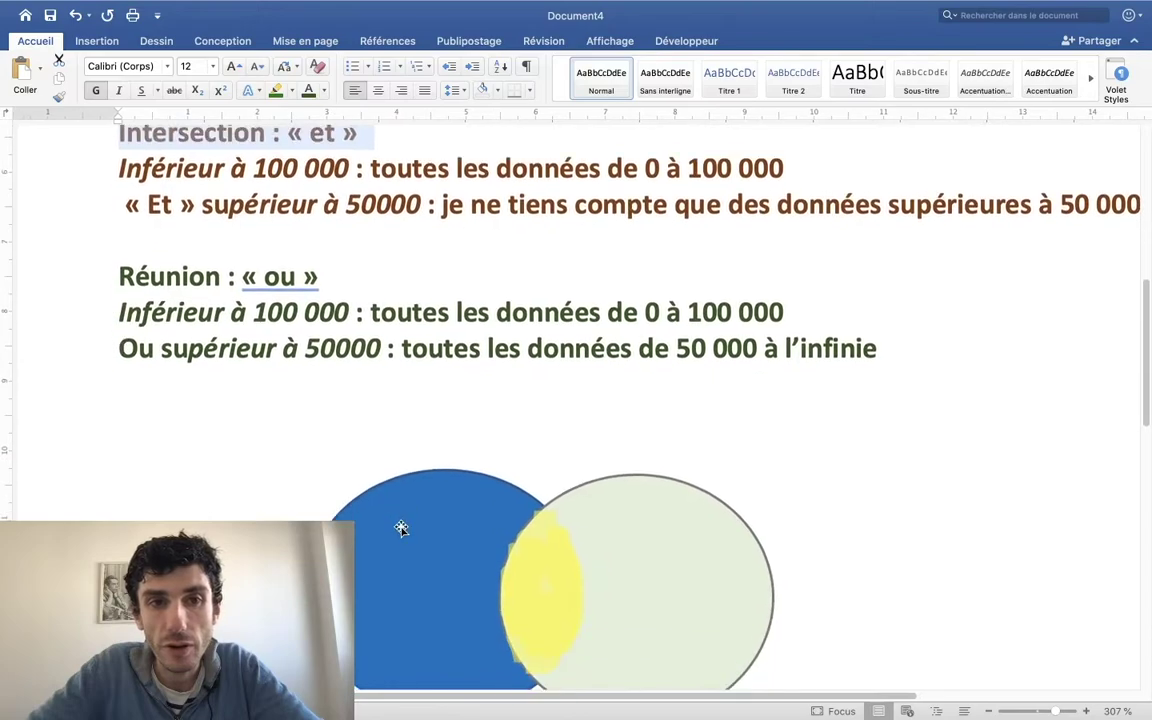
scroll(398, 527, up, 2)
scroll(329, 435, down, 1)
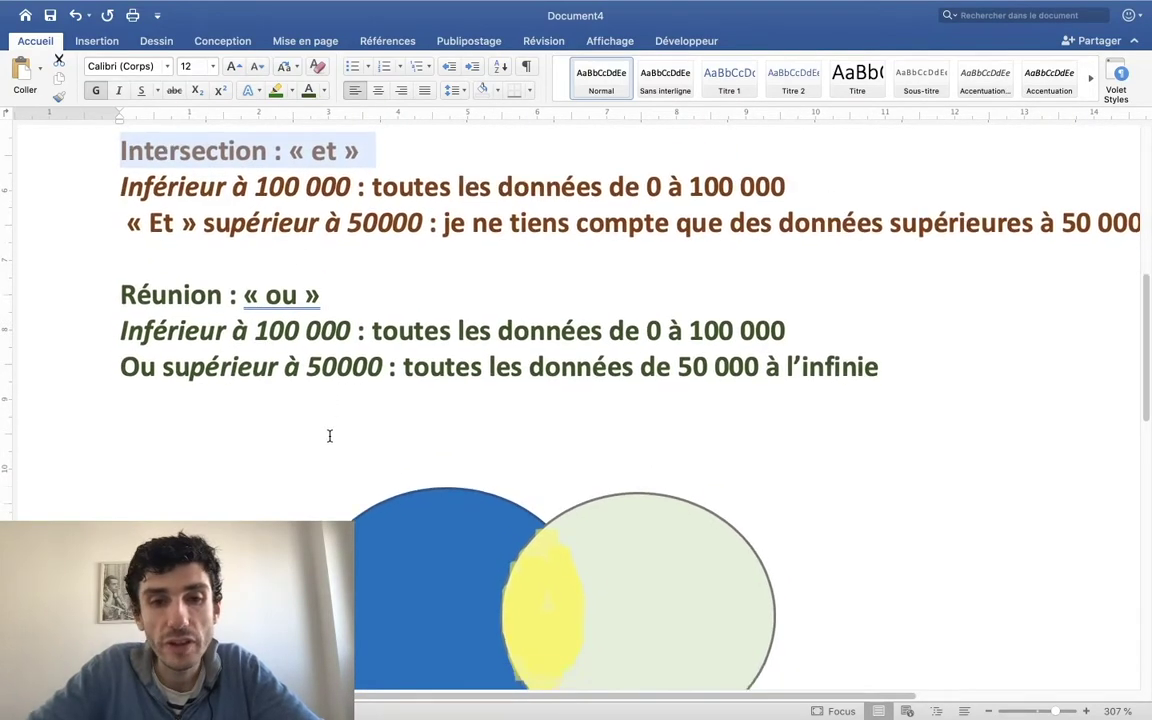
scroll(599, 550, down, 1)
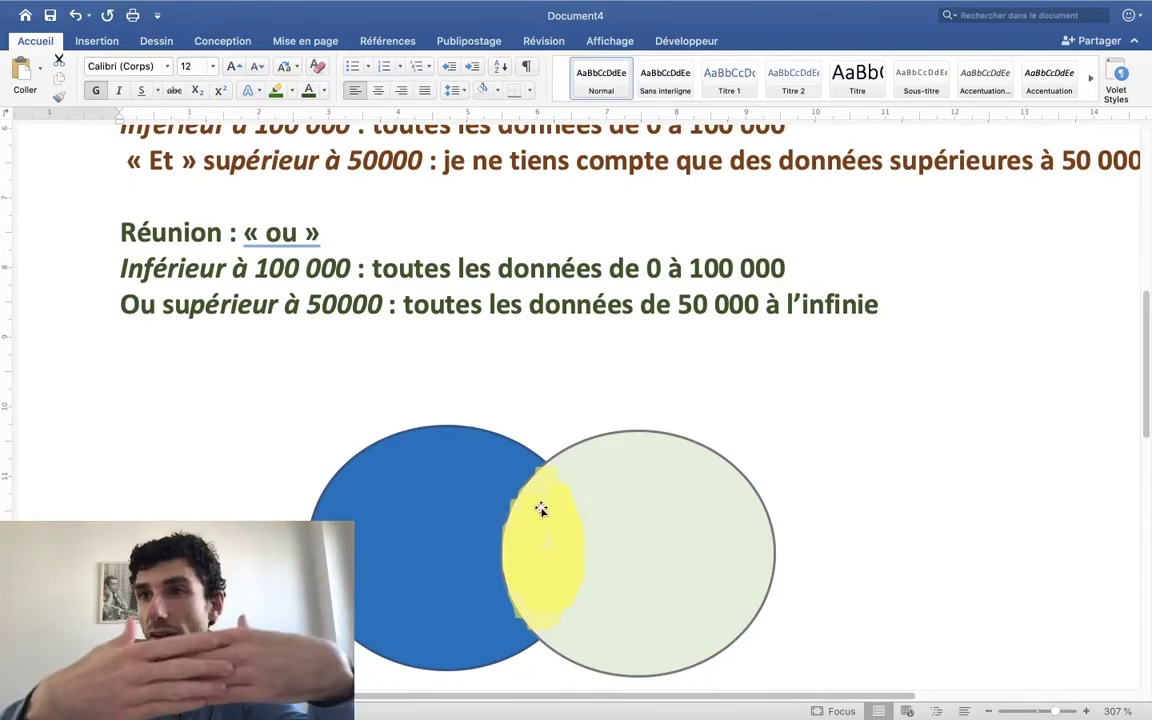
scroll(540, 508, up, 2)
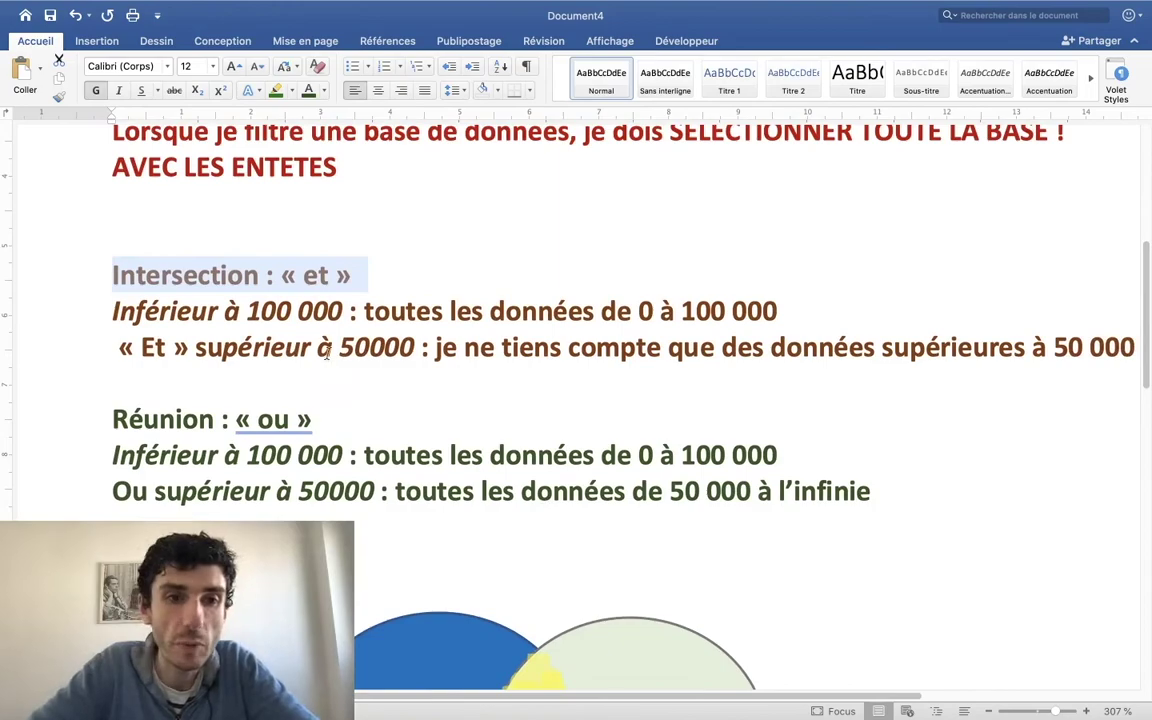
click(133, 280)
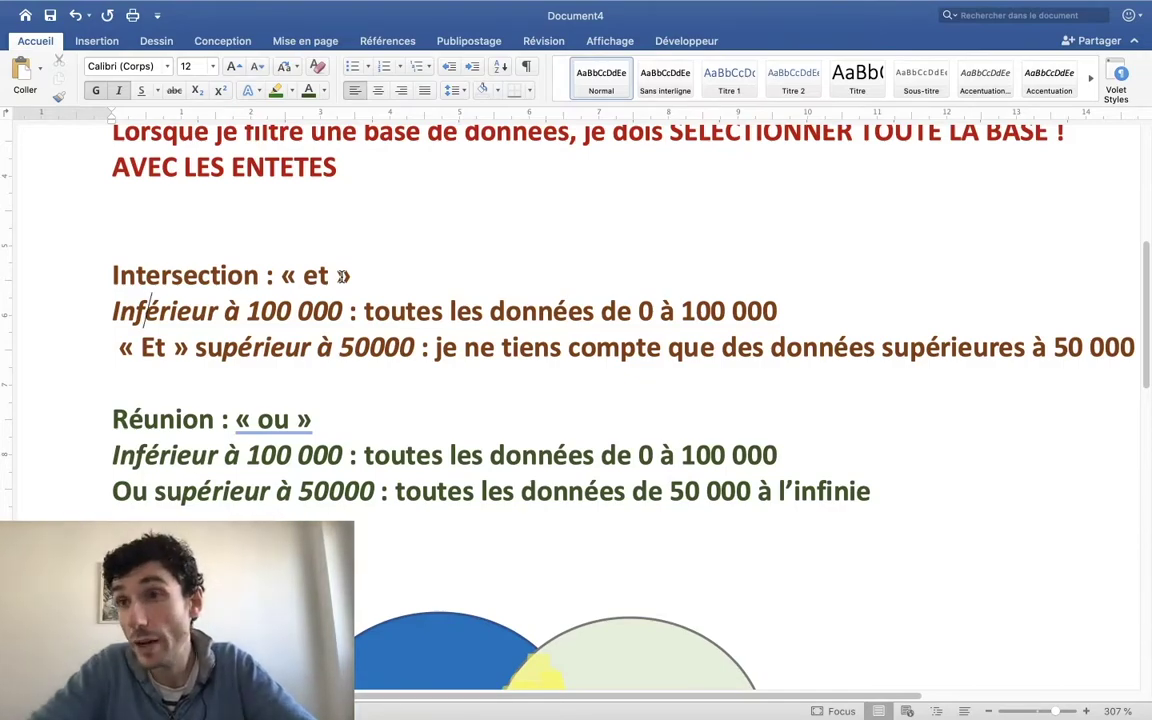
scroll(463, 285, down, 3)
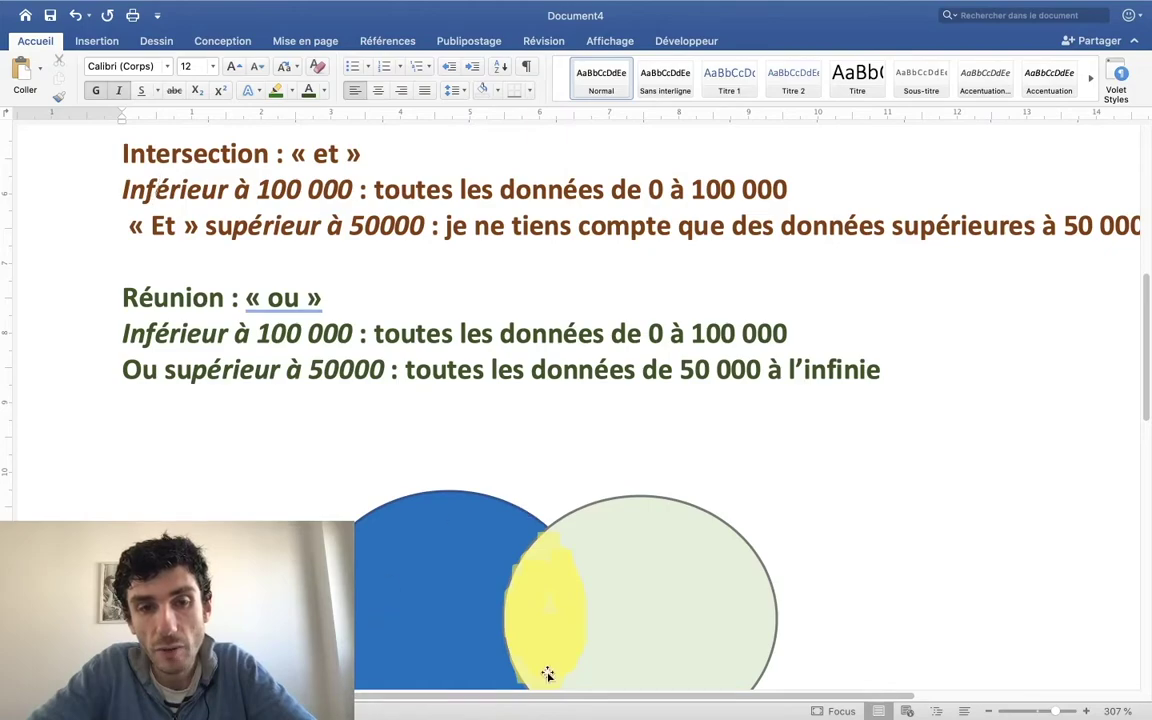
scroll(644, 502, down, 1)
scroll(620, 600, down, 2)
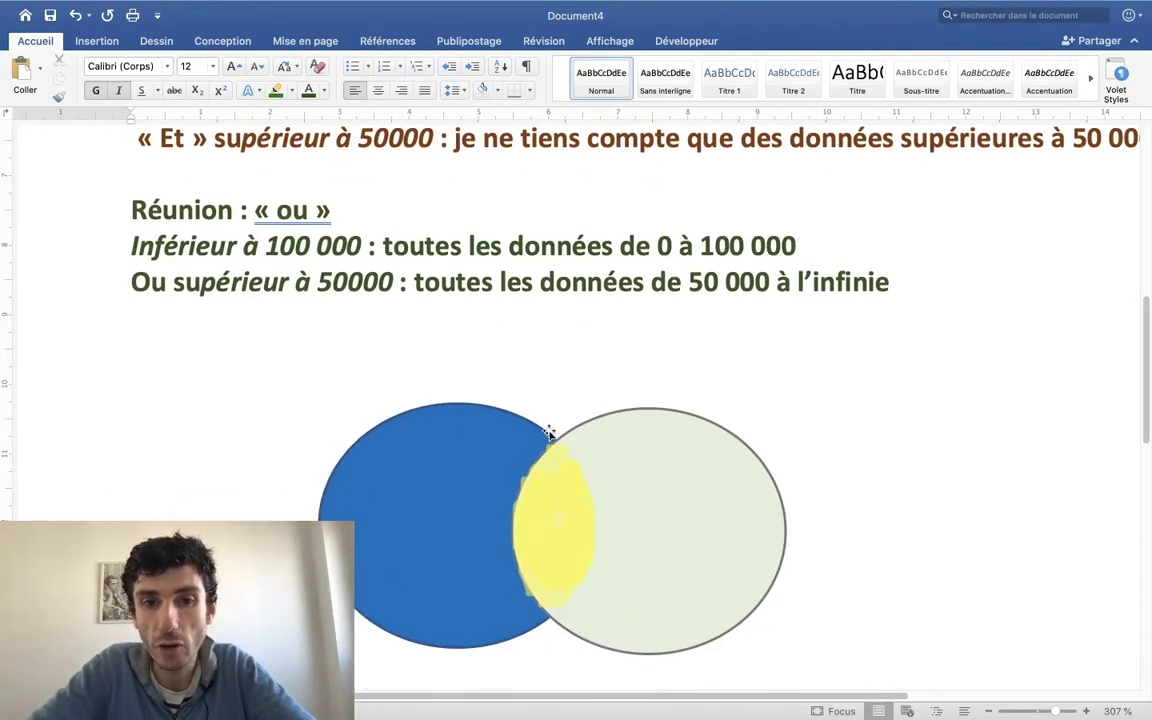
click(550, 486)
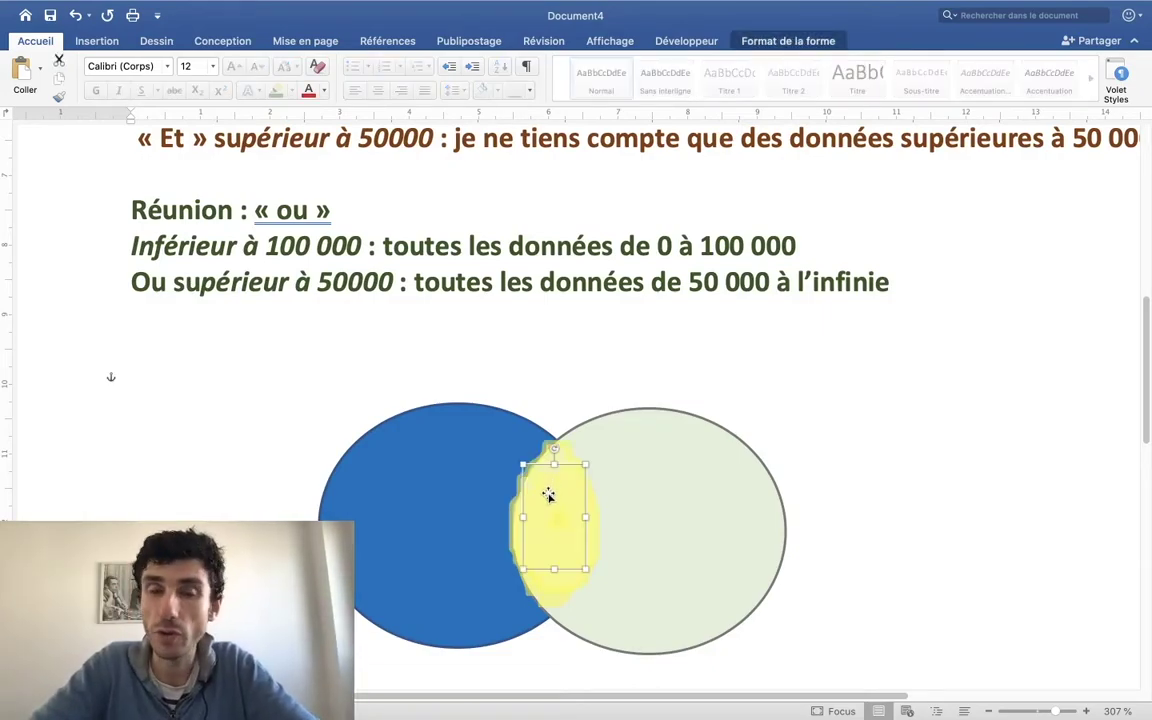
scroll(332, 327, up, 3)
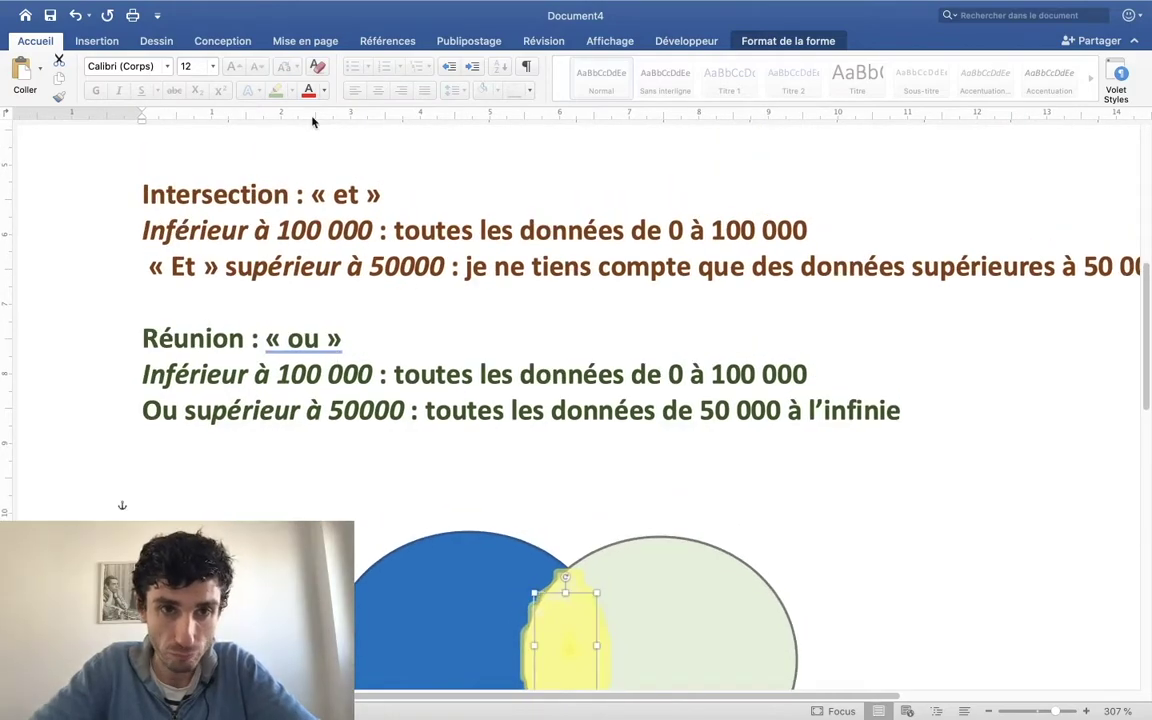
Draw a horizontal text box beside the yellow overlap on the blue circle
click(97, 41)
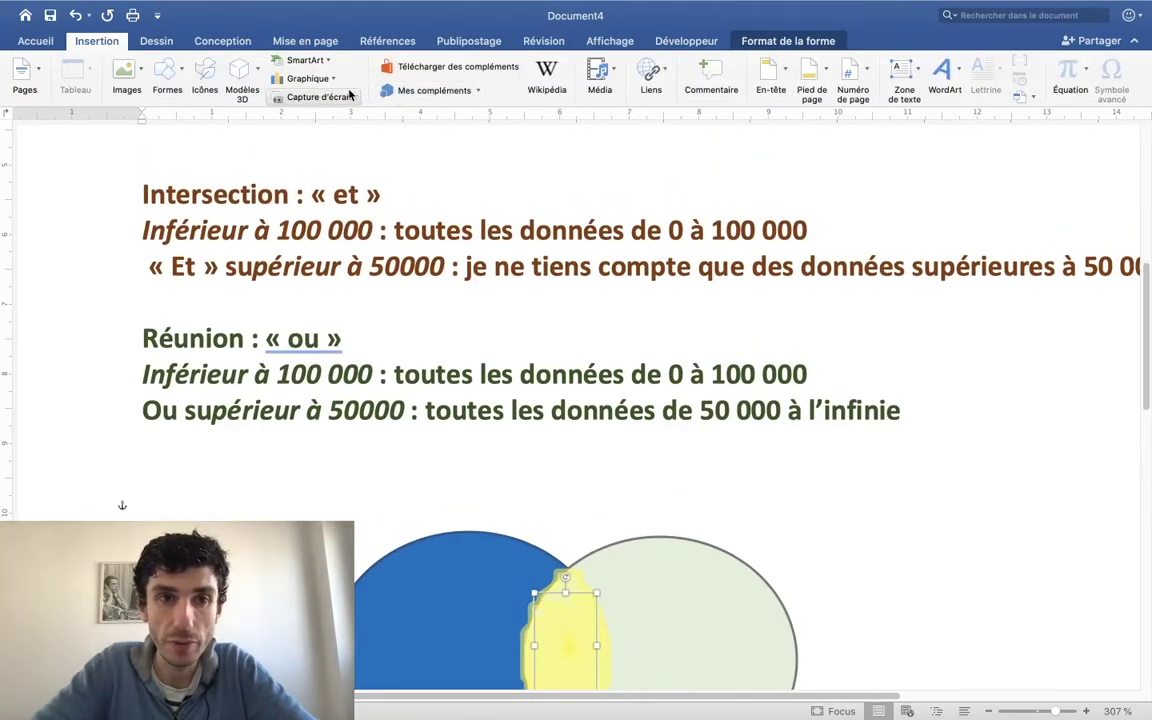
click(902, 72)
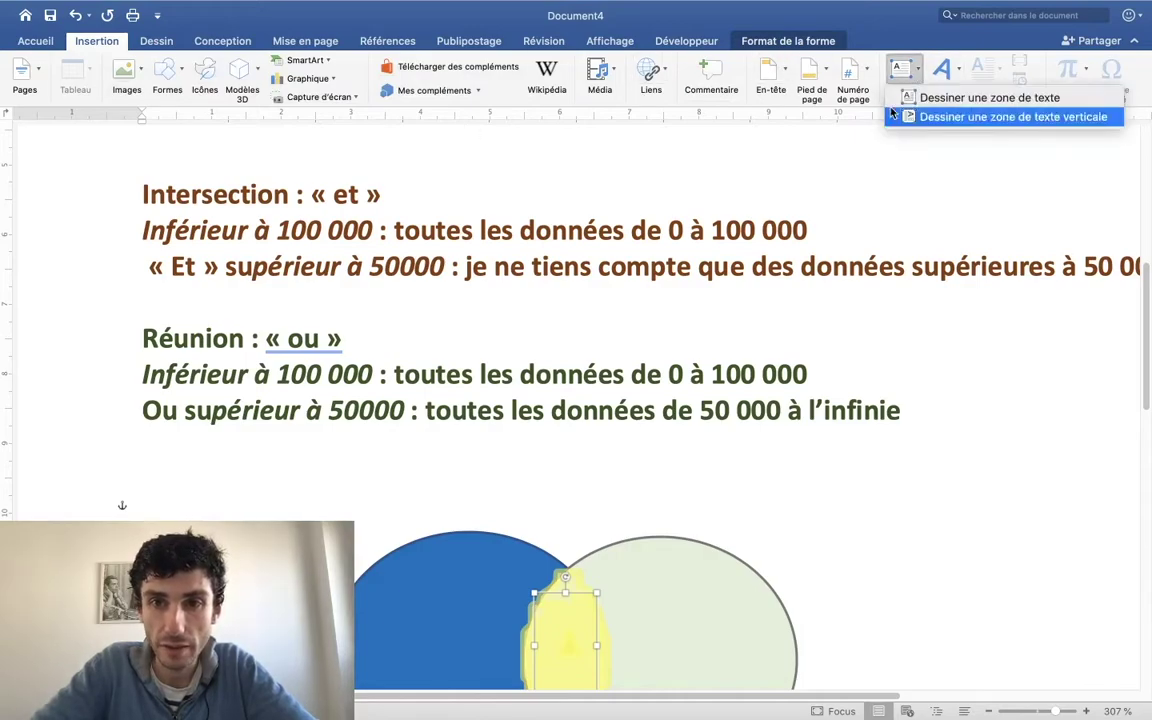
click(905, 97)
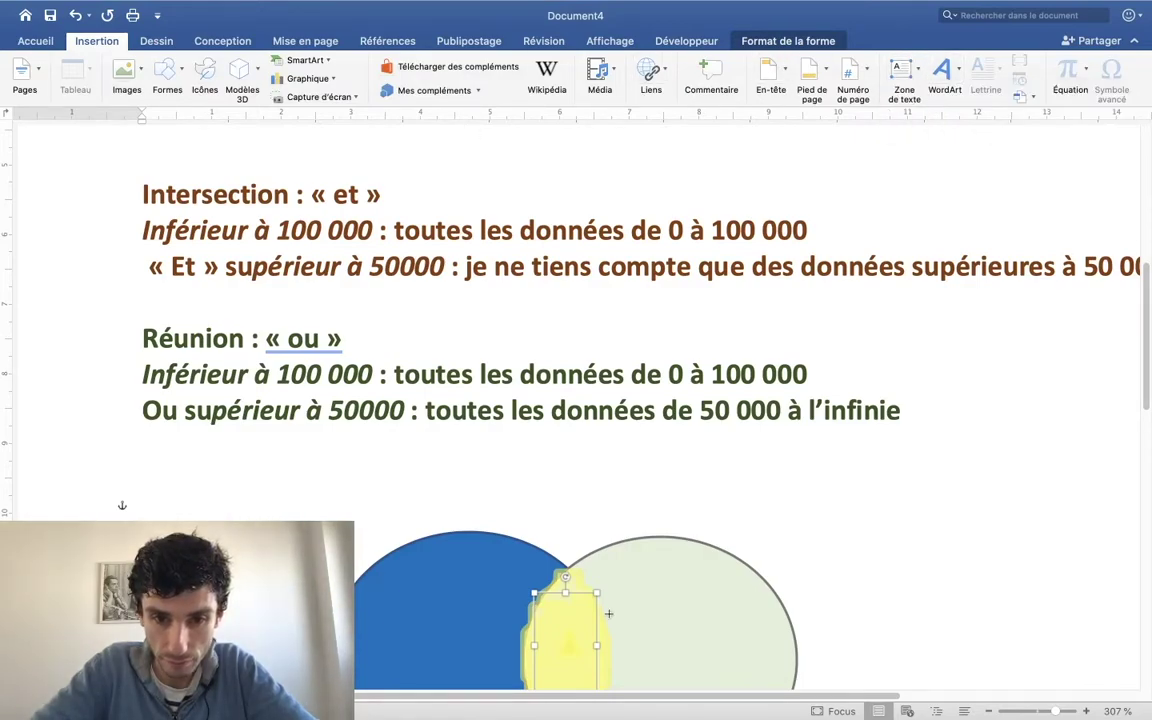
scroll(608, 613, down, 1)
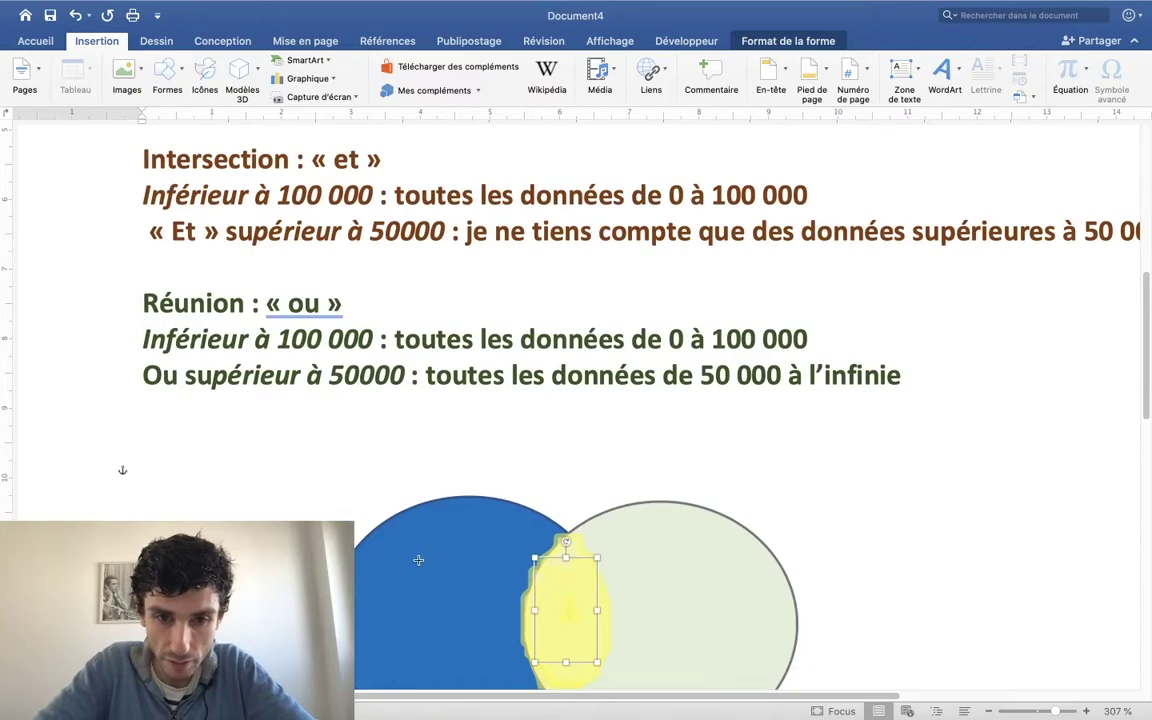
drag(418, 560, 476, 606)
double_click(578, 612)
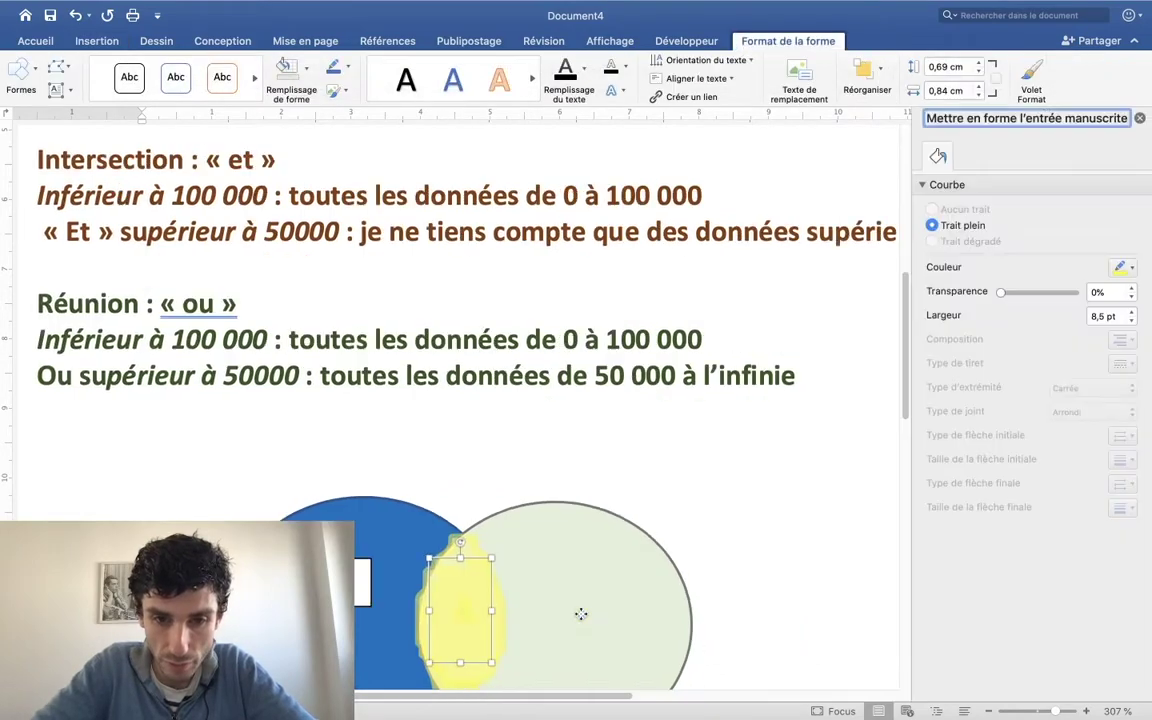
click(365, 582)
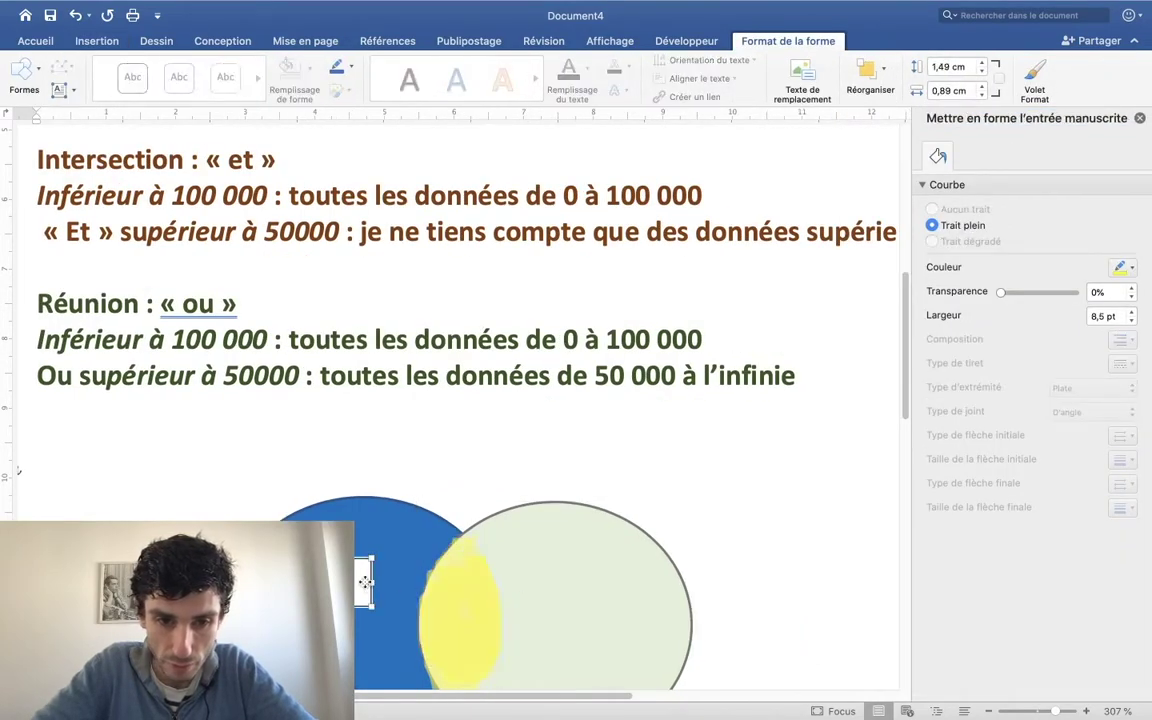
Enlarge the text box and type 'Entre 50 et 100k' inside it
text(E)
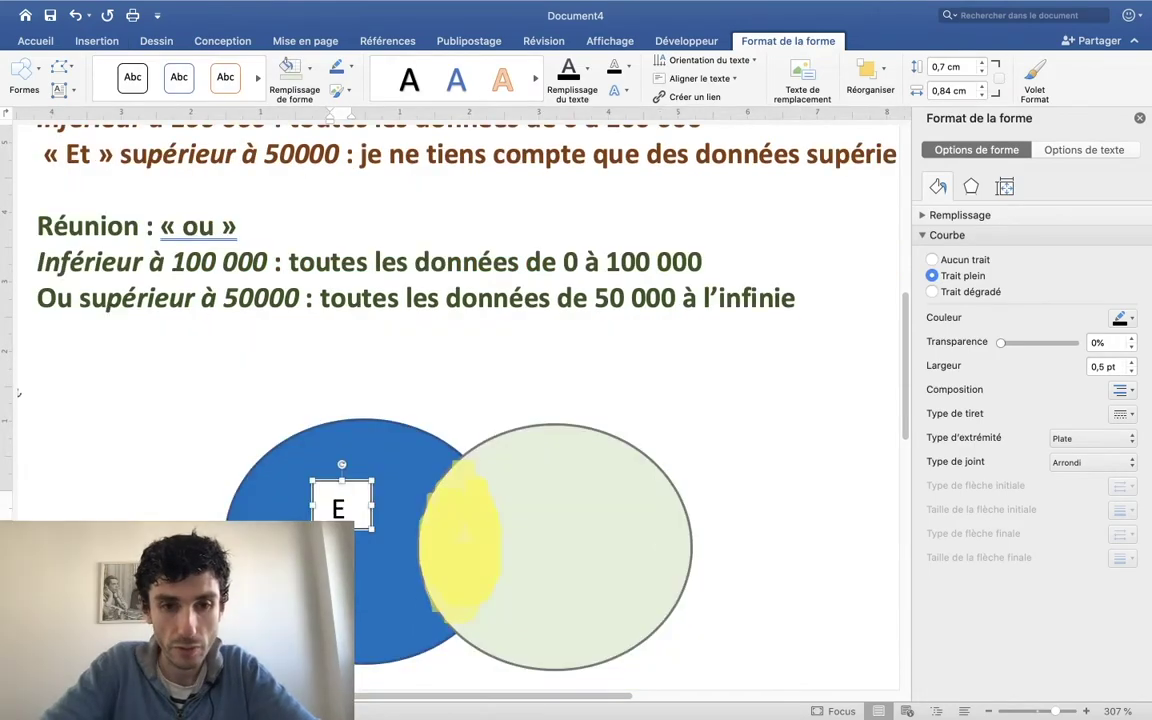
drag(372, 528, 516, 624)
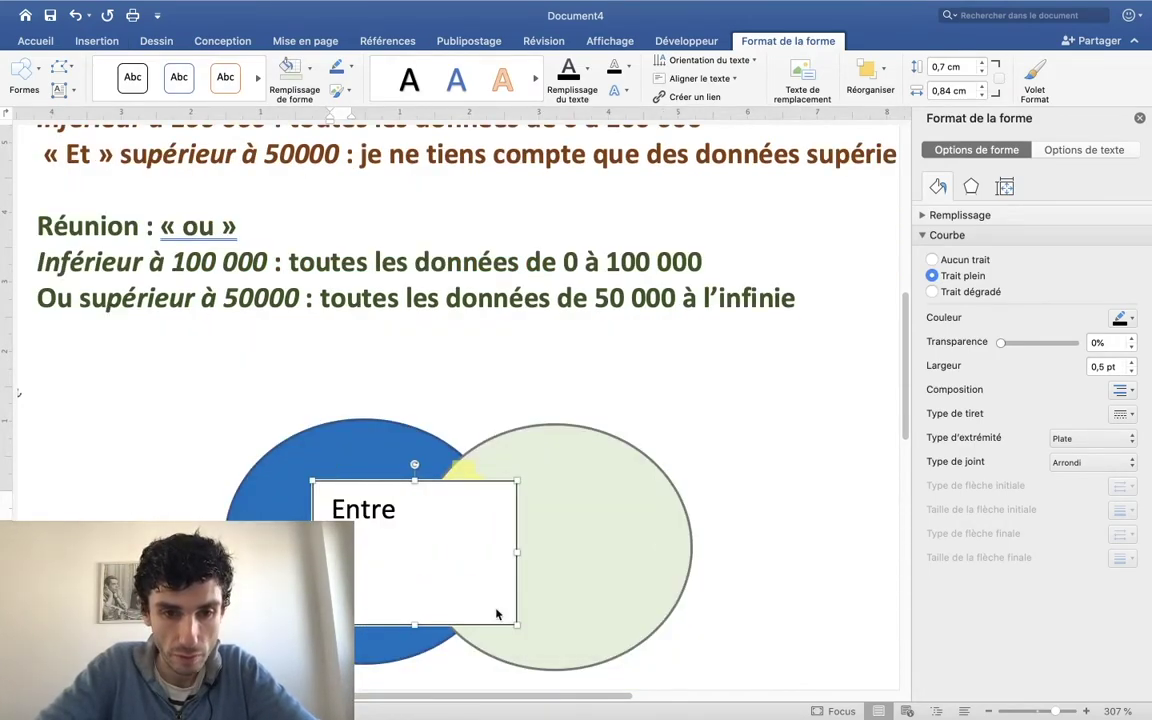
click(407, 505)
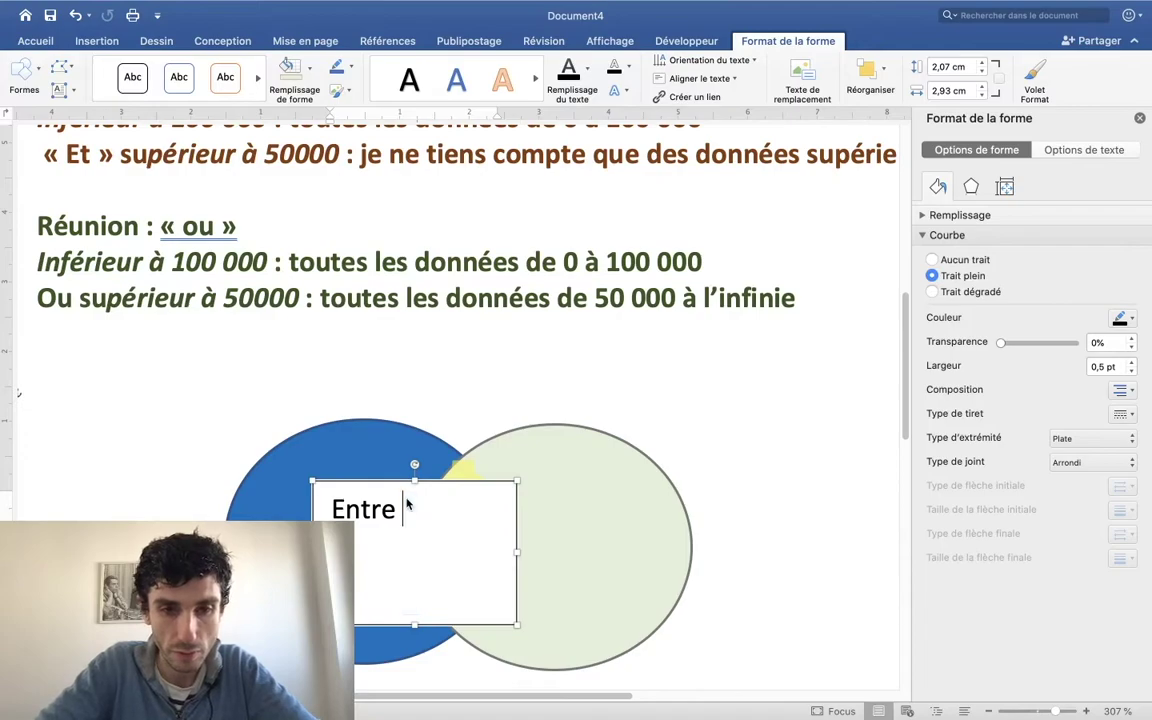
text(50)
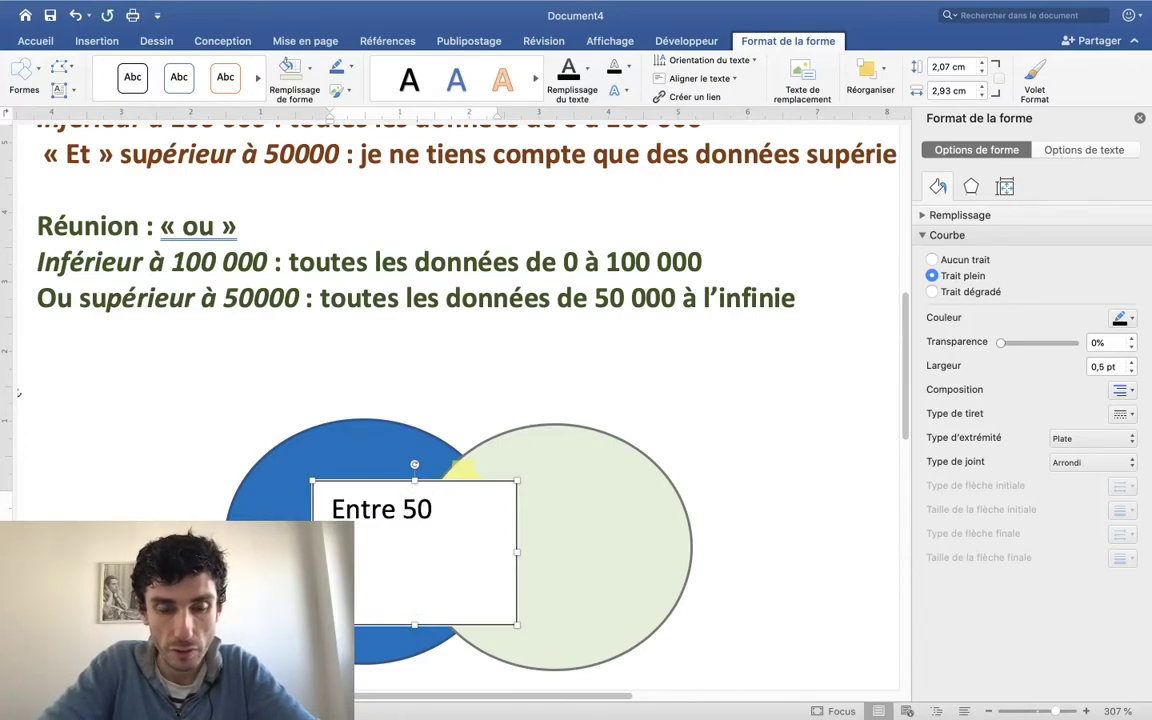
text( et 100k)
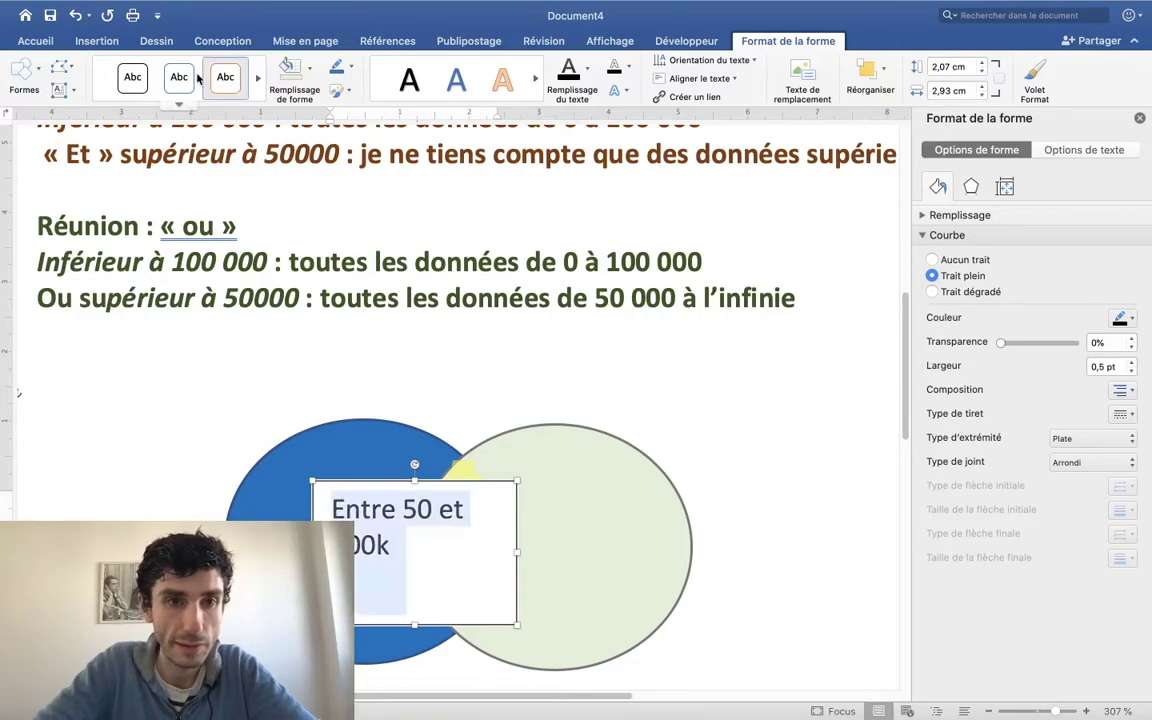
Set the text box's shape fill to No Fill and shrink it
click(285, 68)
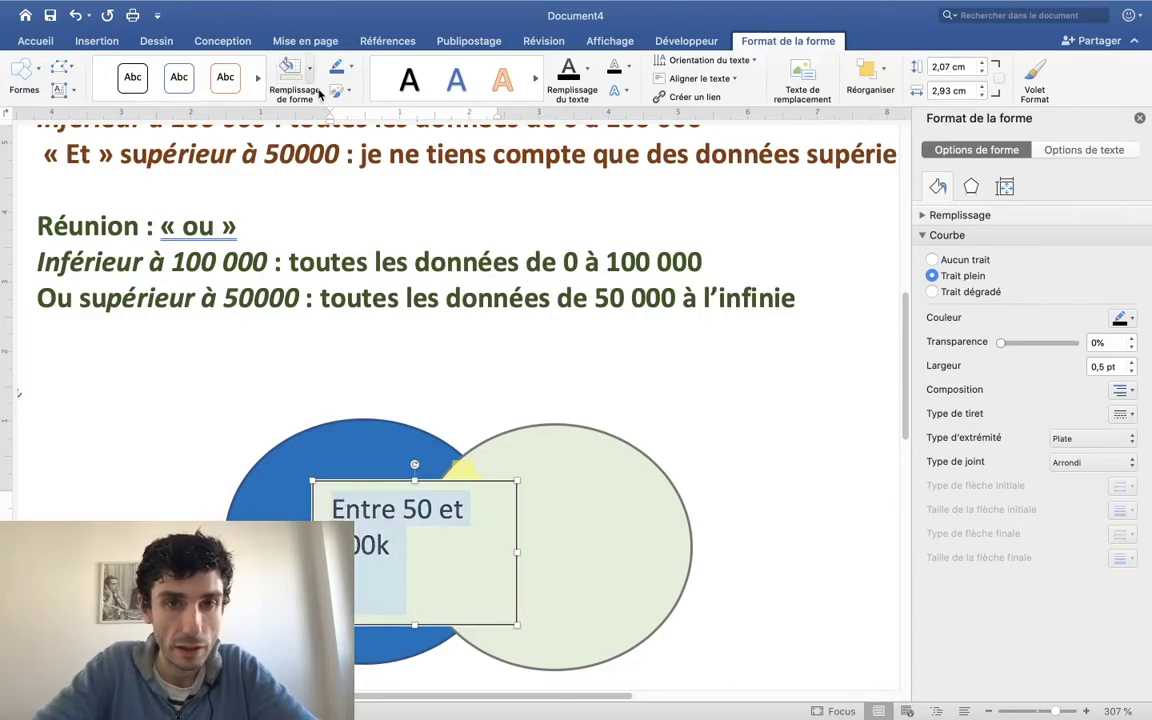
click(319, 92)
click(330, 104)
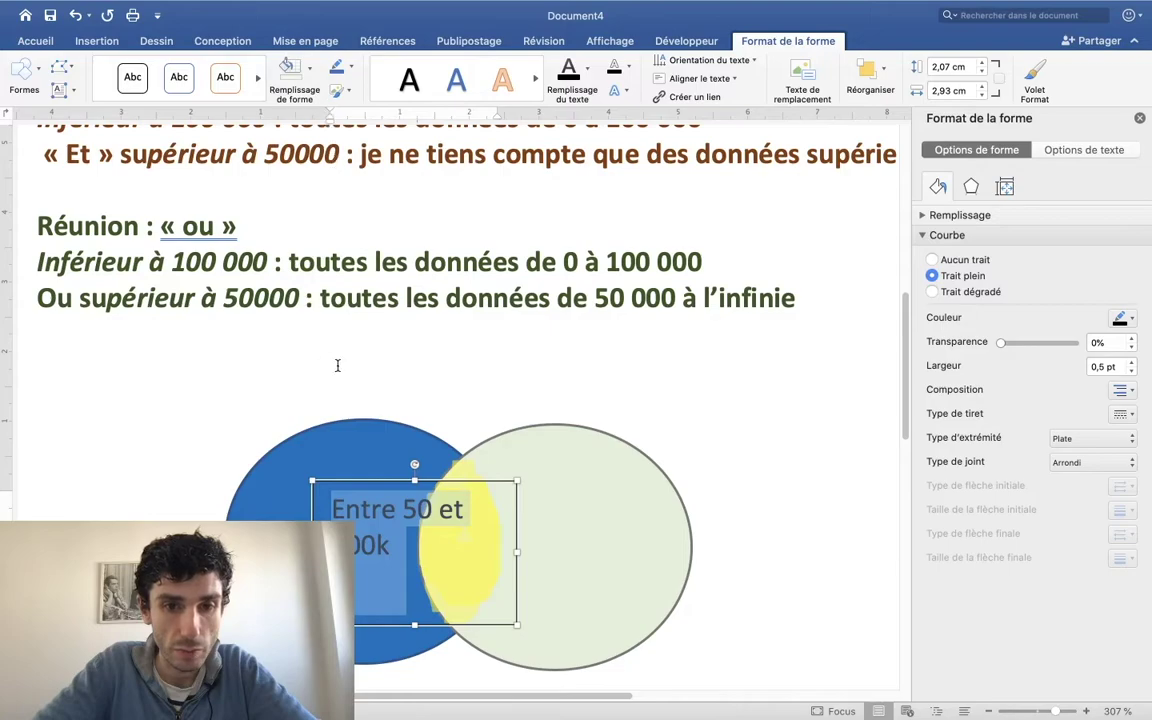
drag(518, 624, 491, 577)
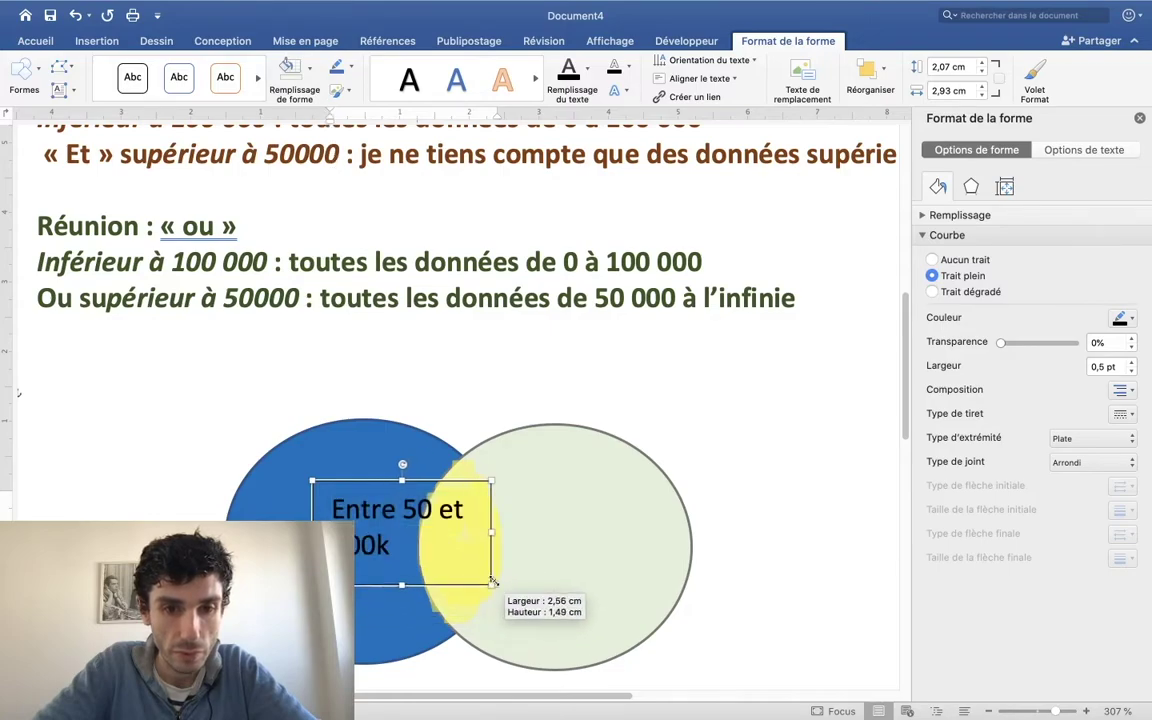
Set the 'Entre 50 et 100k' label text to font size 8
triple_click(381, 549)
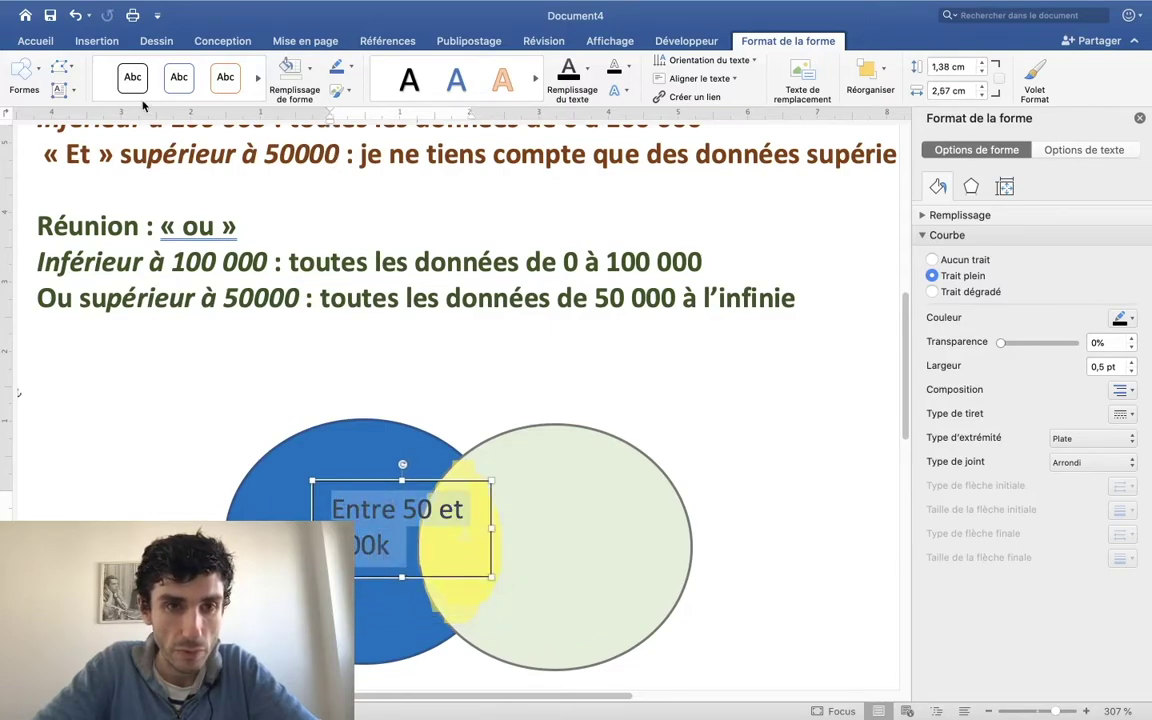
click(35, 41)
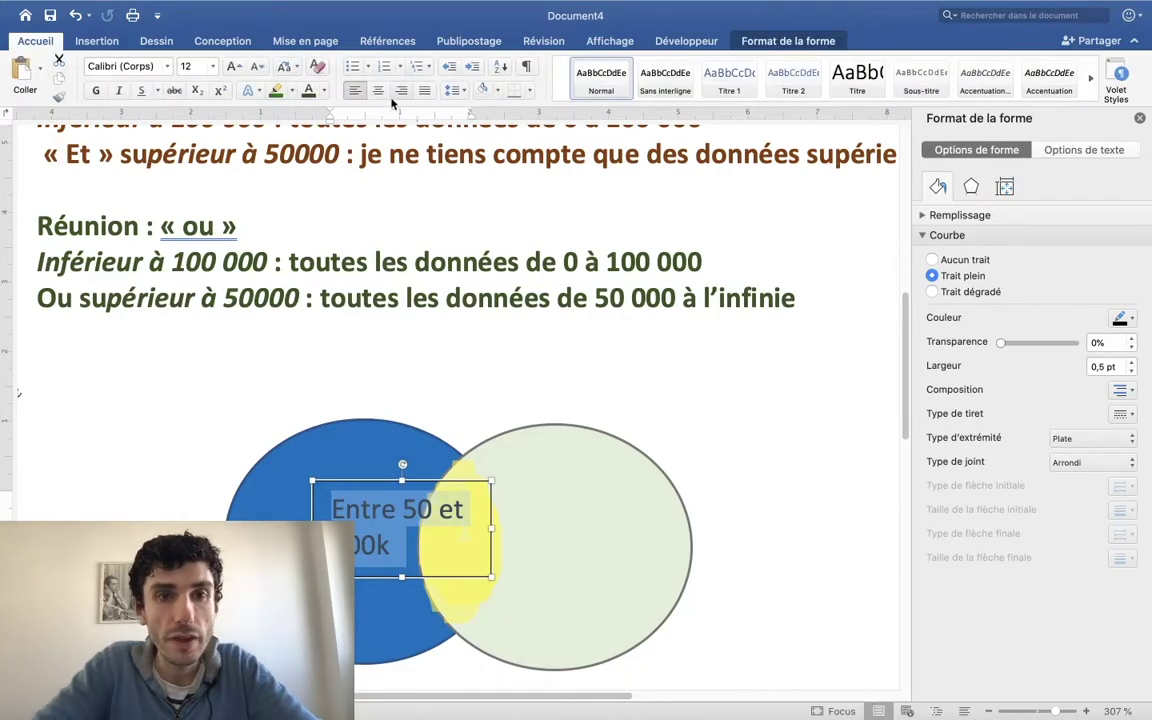
click(212, 66)
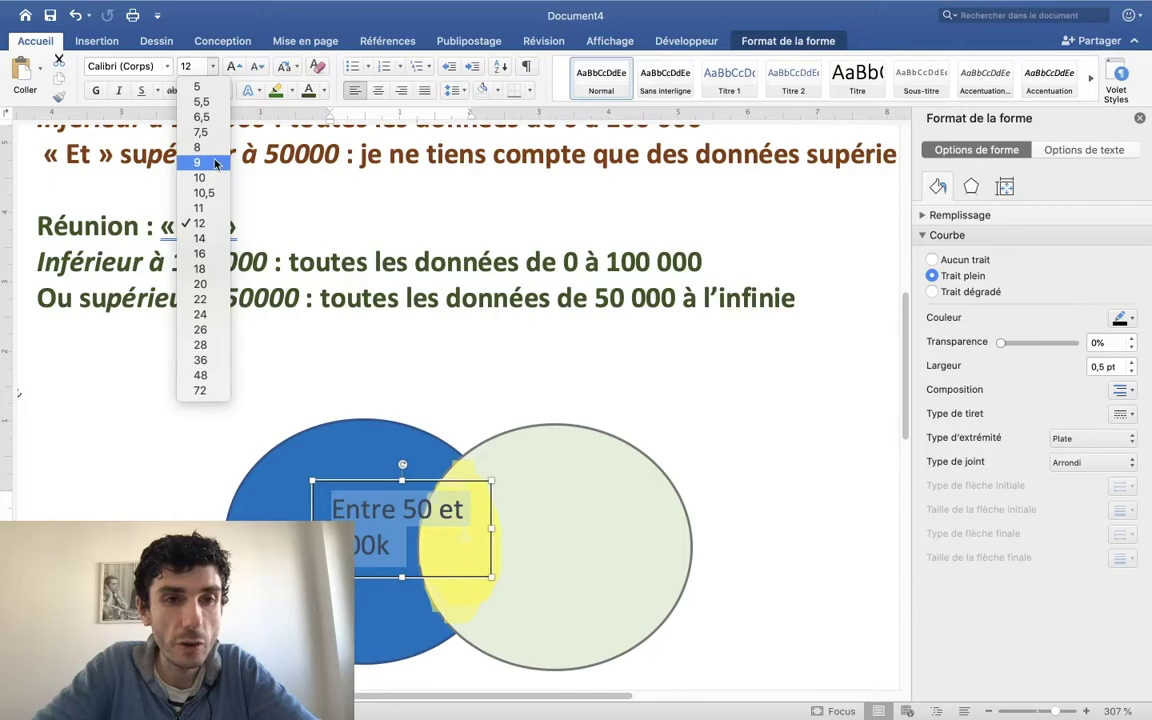
click(218, 162)
click(218, 66)
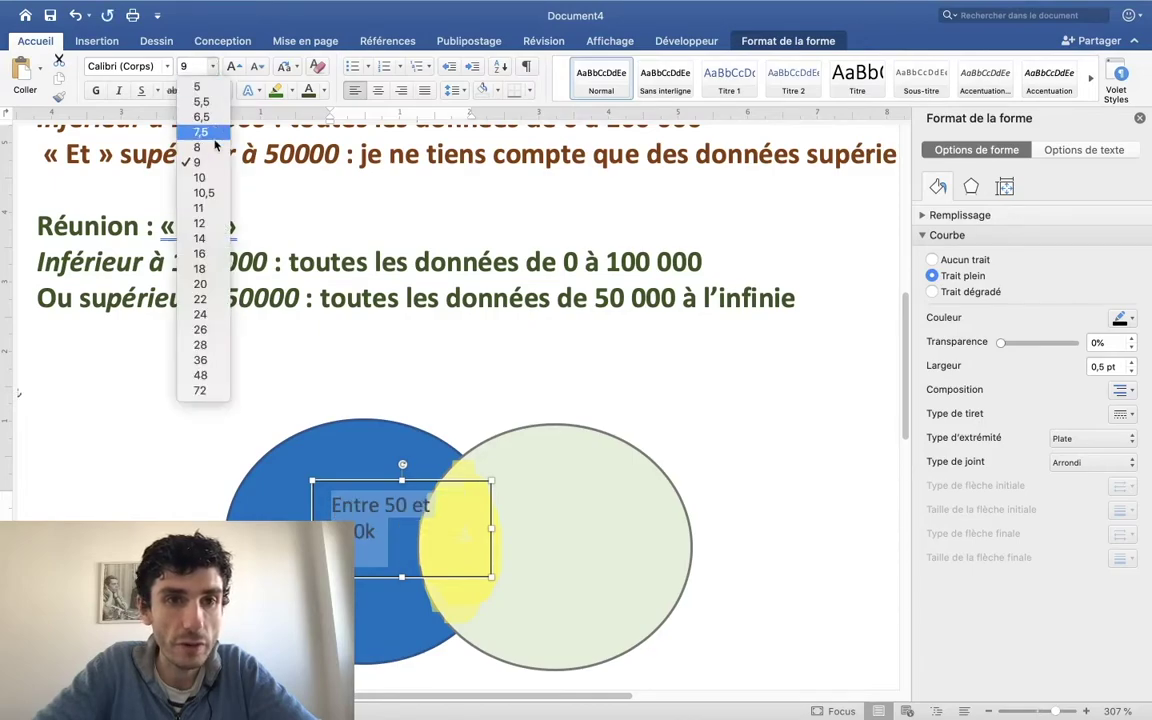
click(192, 145)
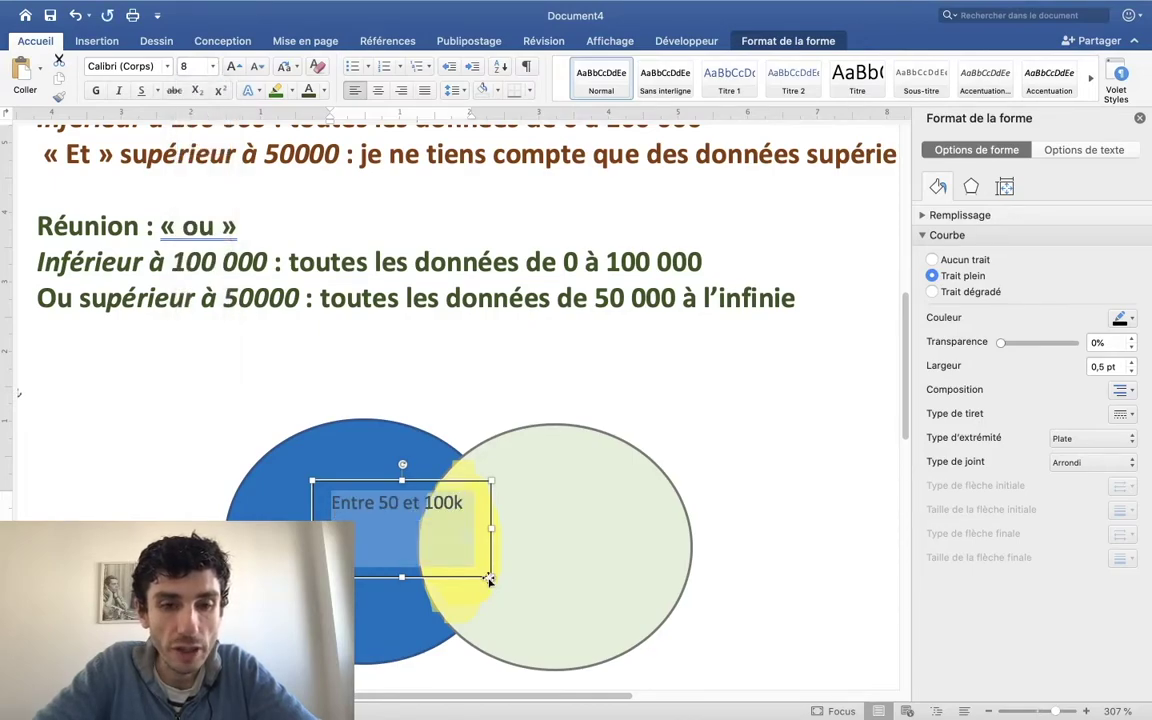
Narrow the text box and drag it onto the yellow overlap of the circles
drag(489, 579, 487, 528)
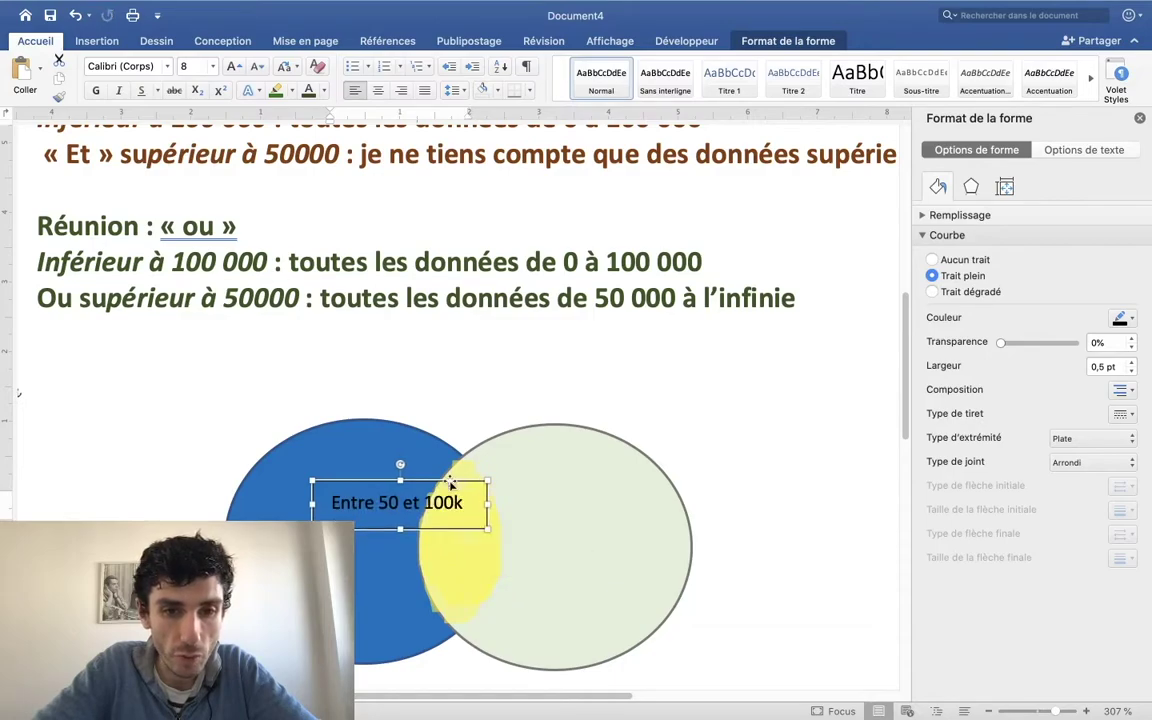
mouse_move(451, 484)
mouse_down()
mouse_move(534, 501)
mouse_move(484, 522)
mouse_move(441, 594)
mouse_up()
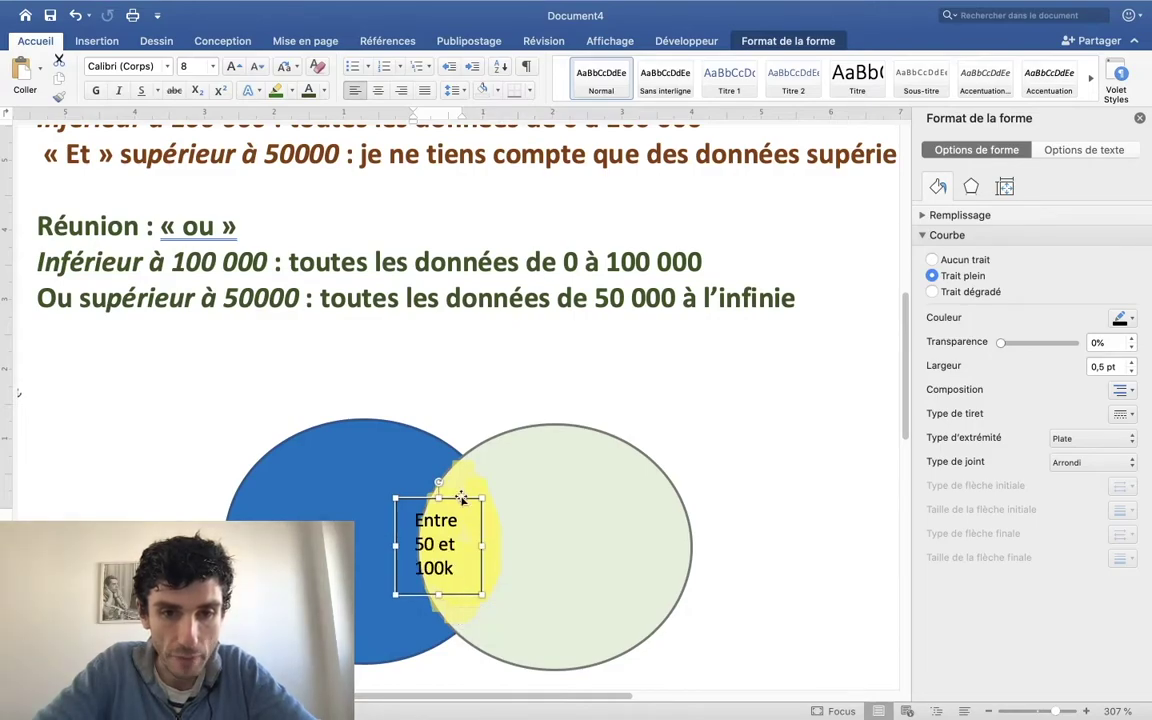
drag(461, 497, 480, 489)
click(328, 328)
scroll(328, 328, up, 2)
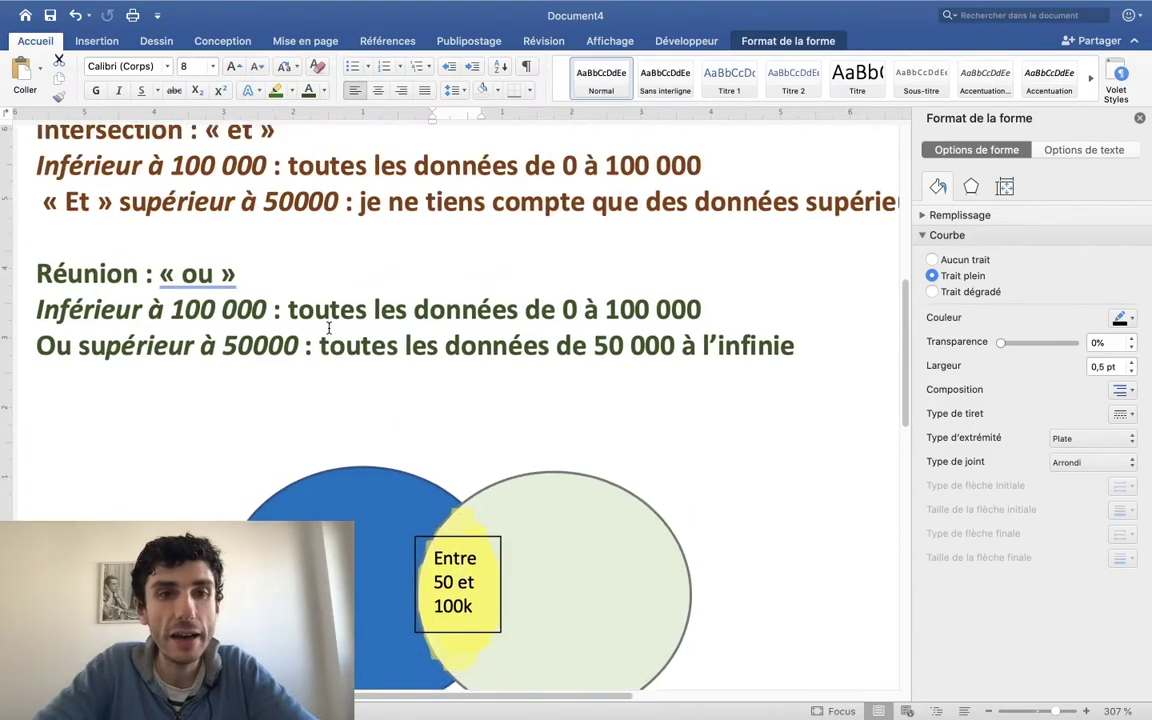
scroll(328, 328, up, 1)
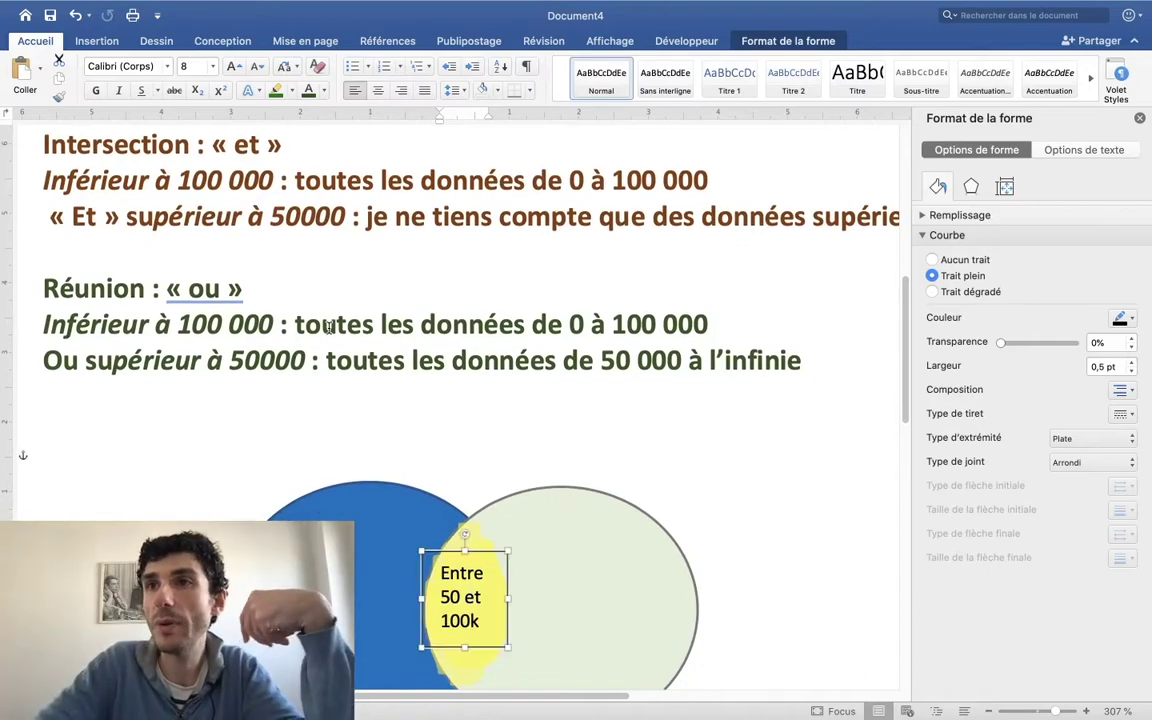
scroll(367, 419, down, 1)
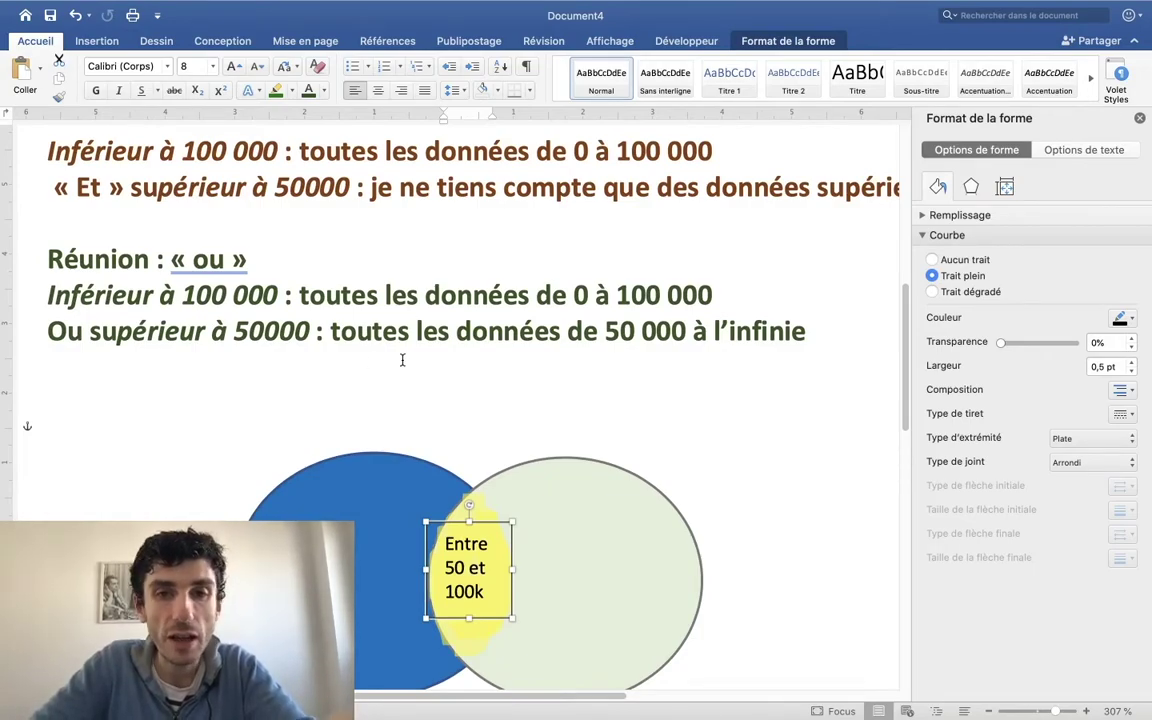
click(427, 478)
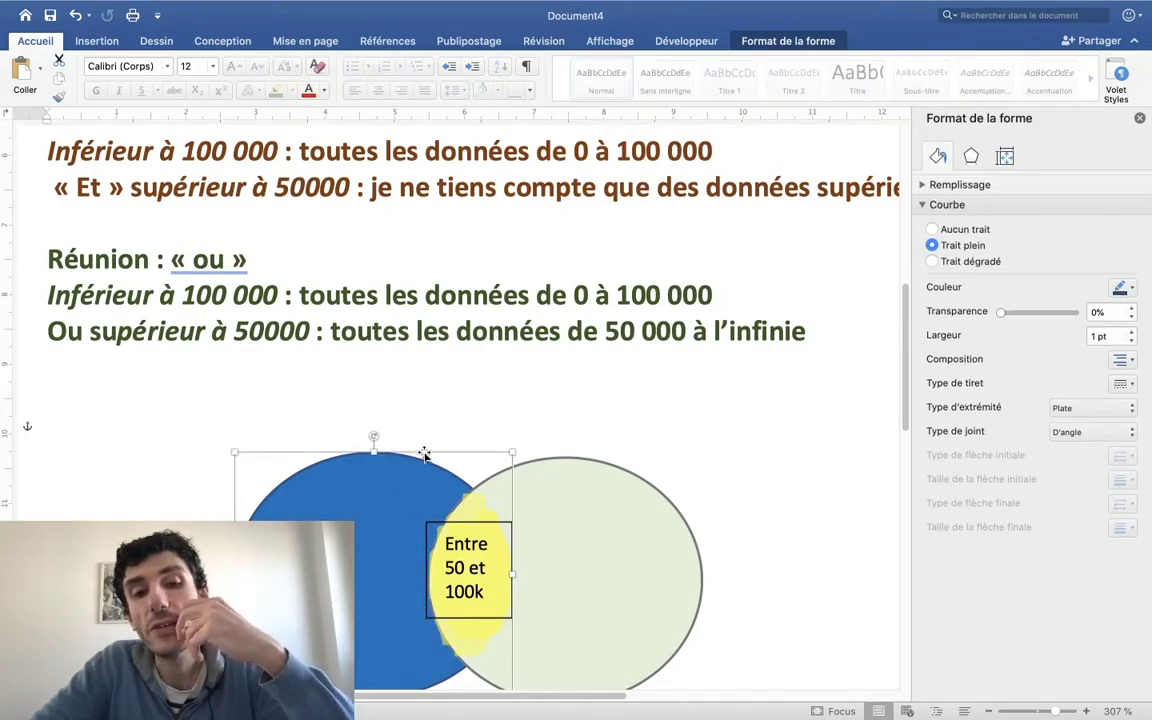
click(597, 490)
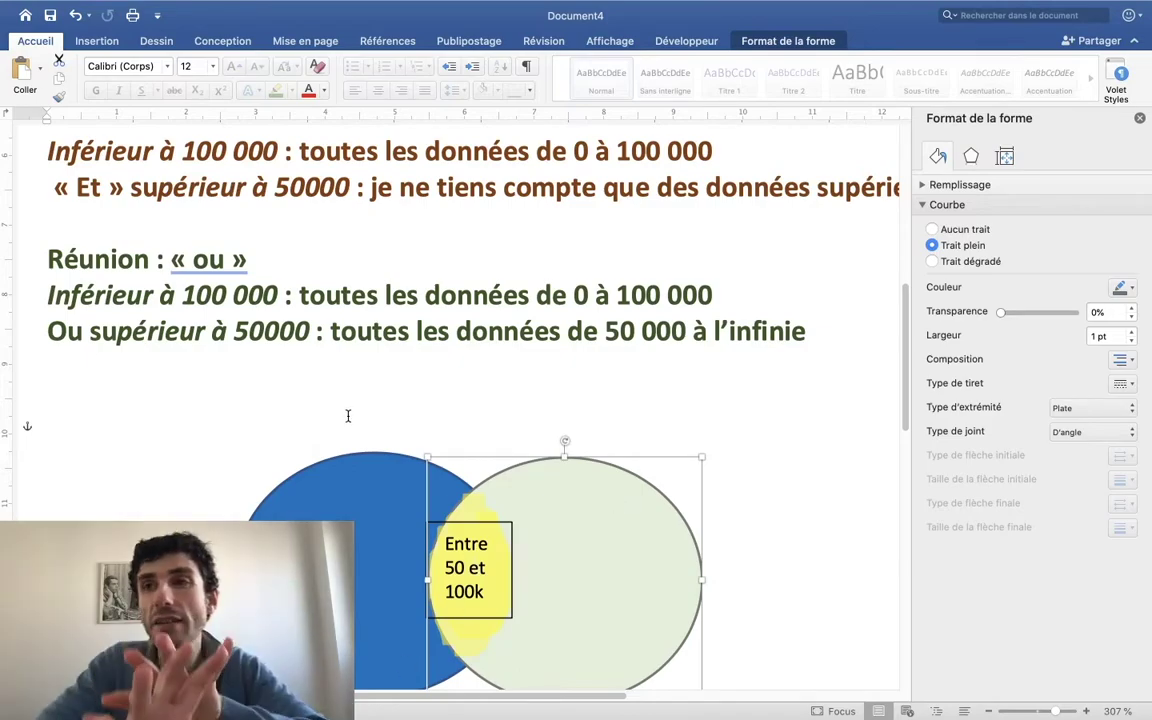
scroll(436, 548, down, 1)
scroll(436, 548, down, 1)
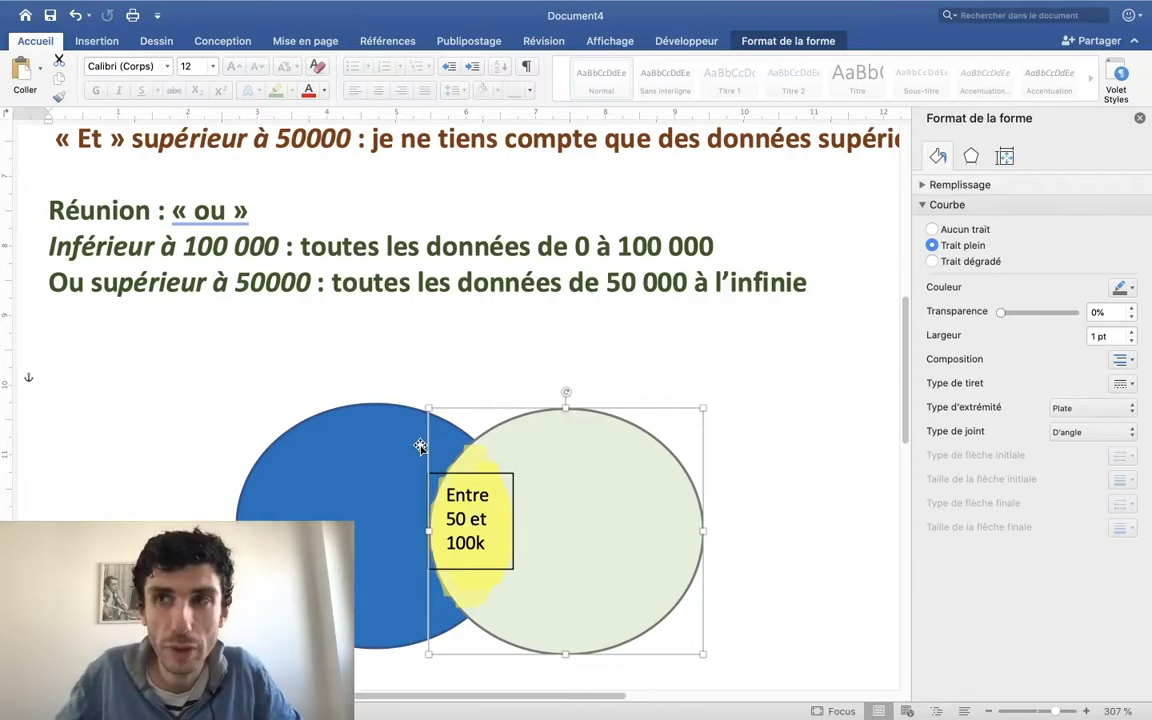
scroll(420, 446, up, 3)
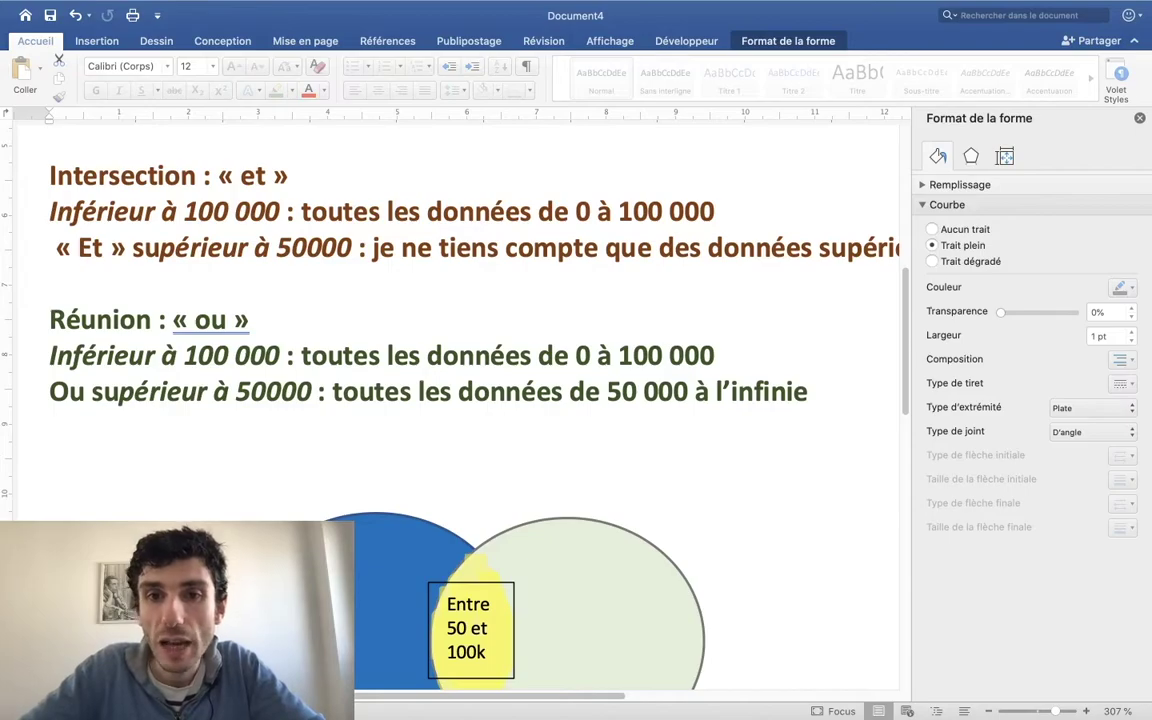
Filter Salaire to 'Supérieur ou égal à 70000' Ou 'Inférieur ou égal à 20000'
key(ctrl+Right)
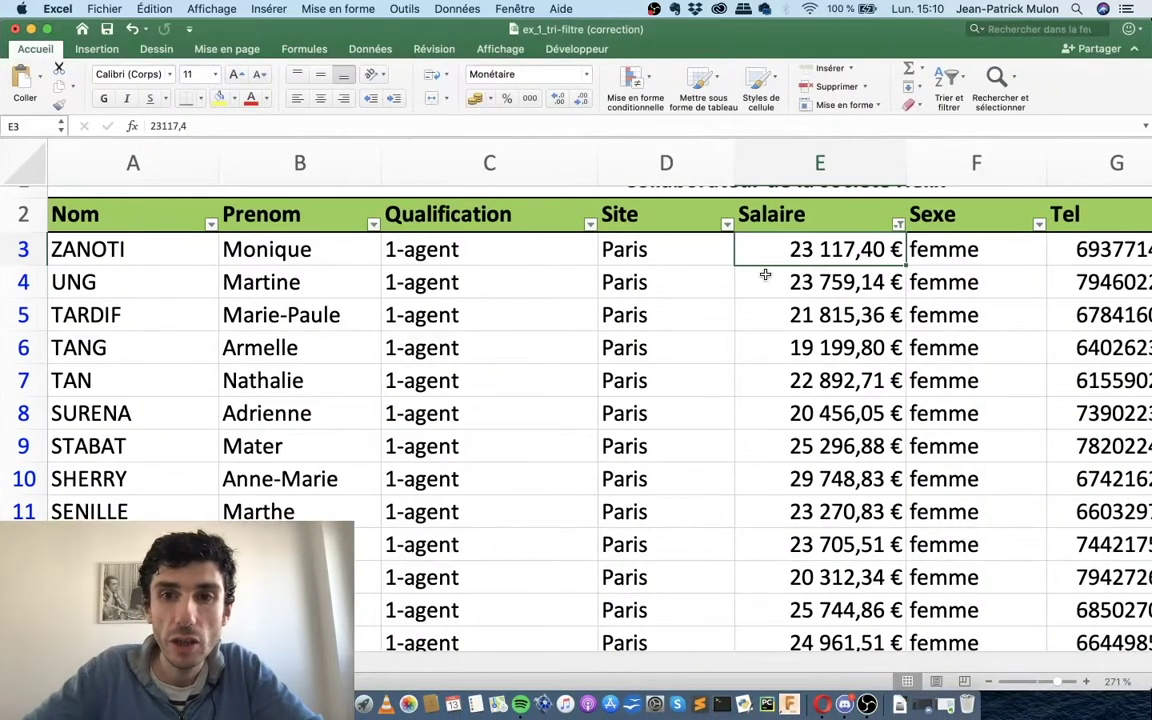
scroll(765, 278, down, 5)
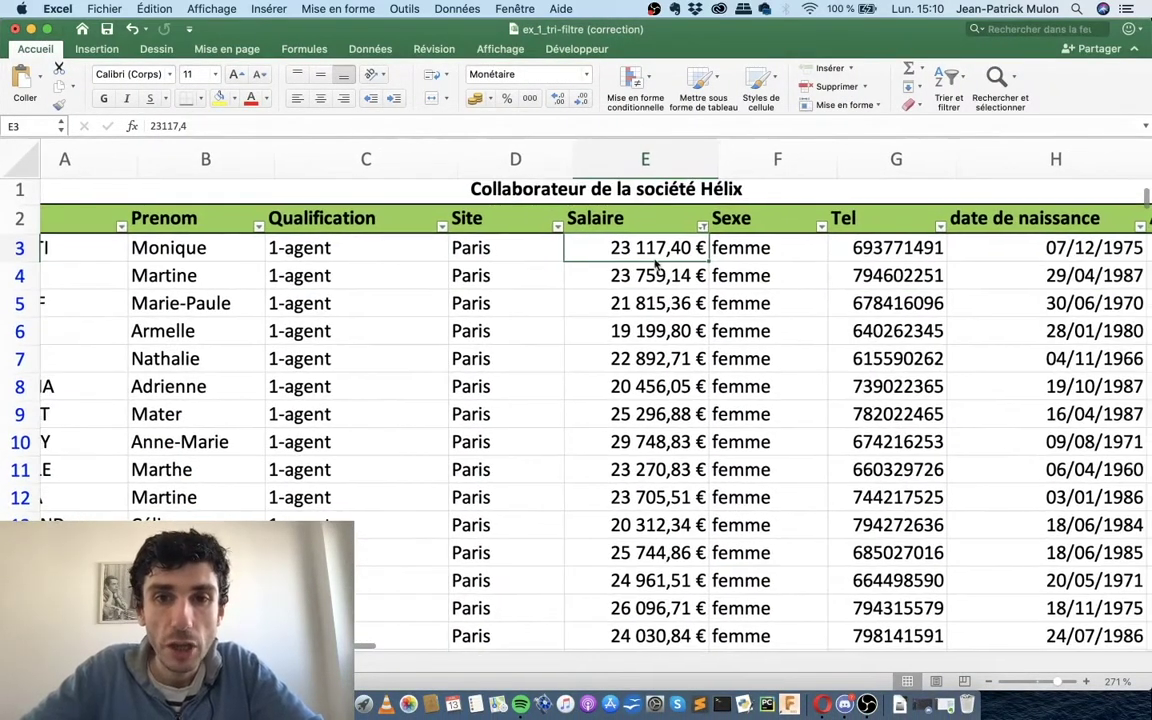
scroll(646, 237, right, 1)
click(604, 228)
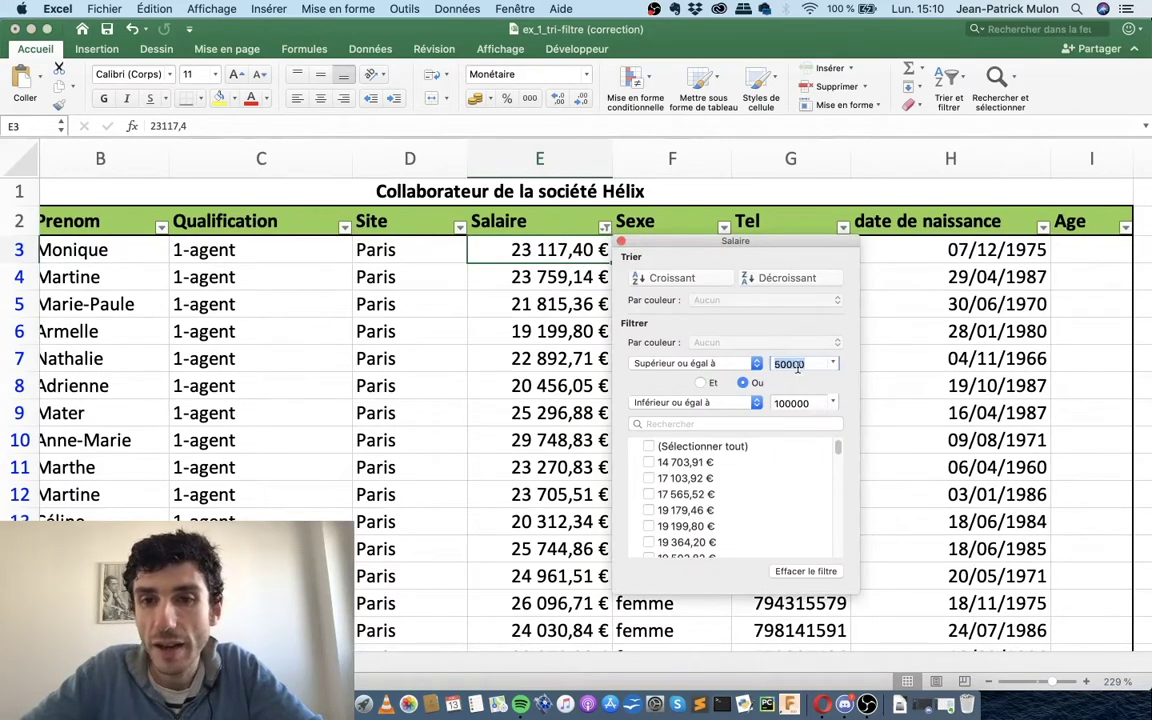
text(7)
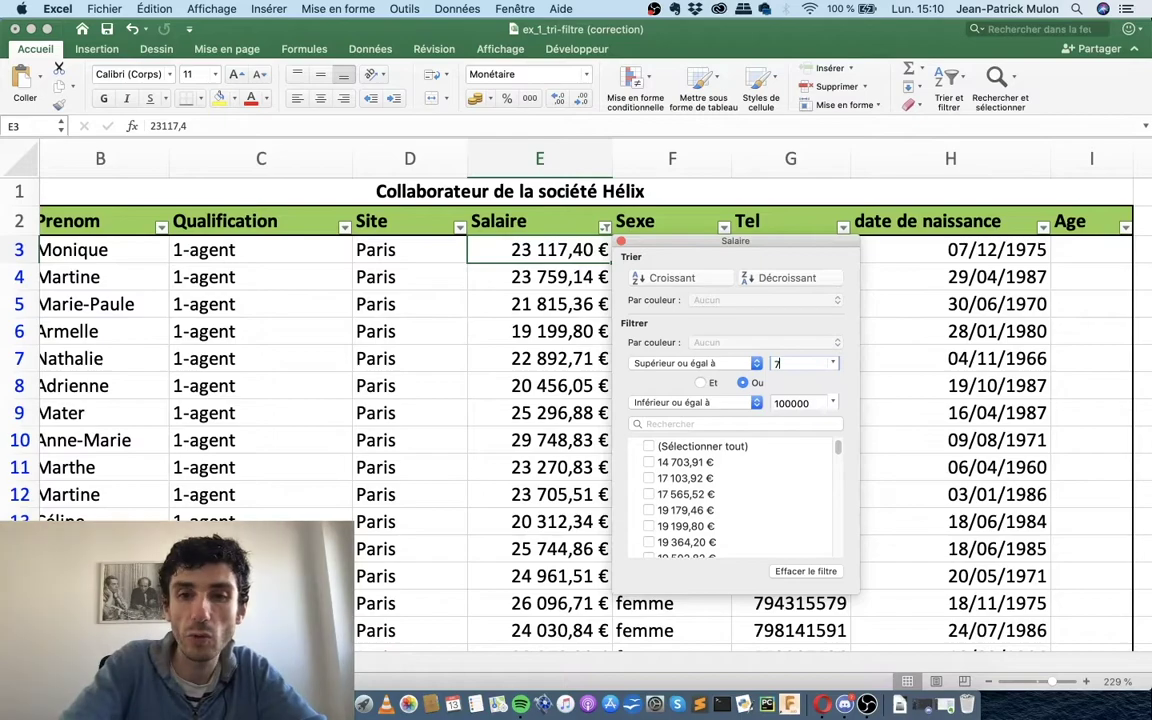
text(0000)
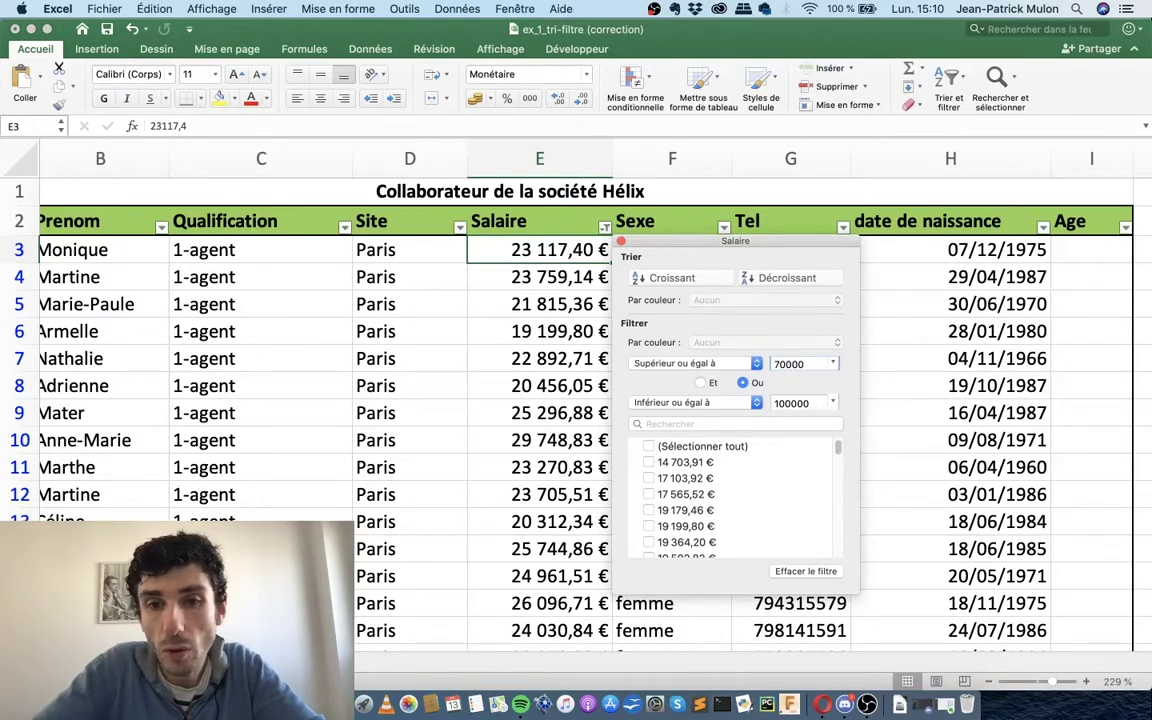
click(748, 403)
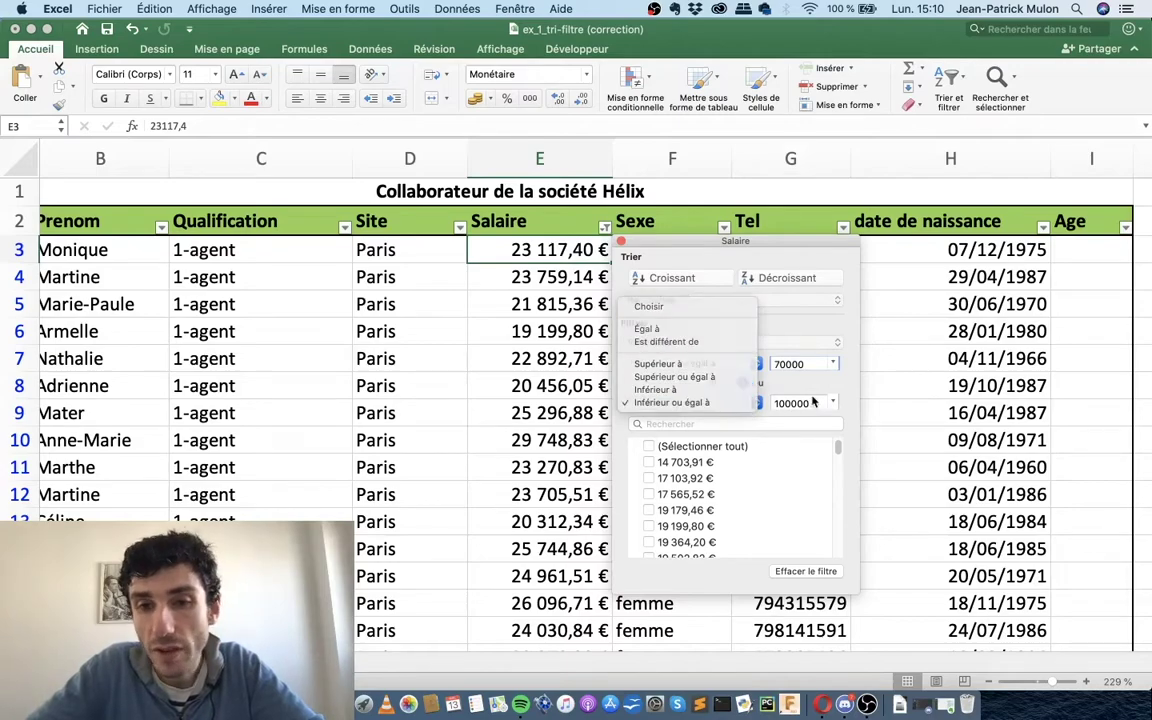
click(745, 403)
text(20)
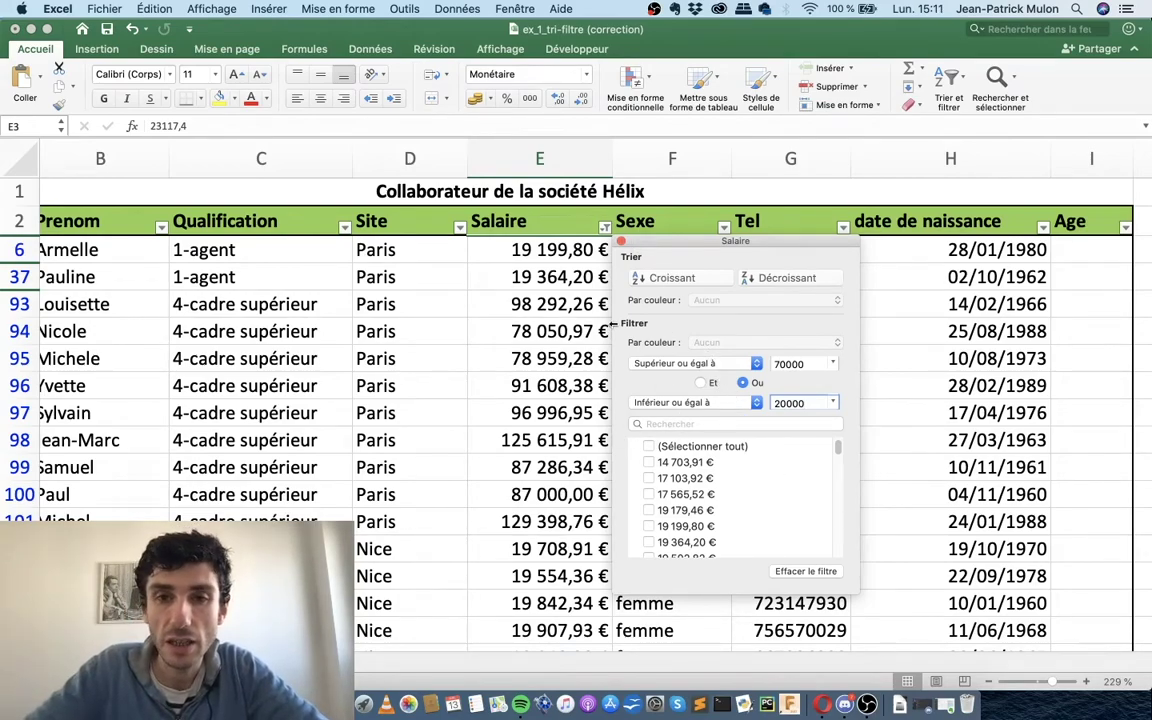
click(621, 243)
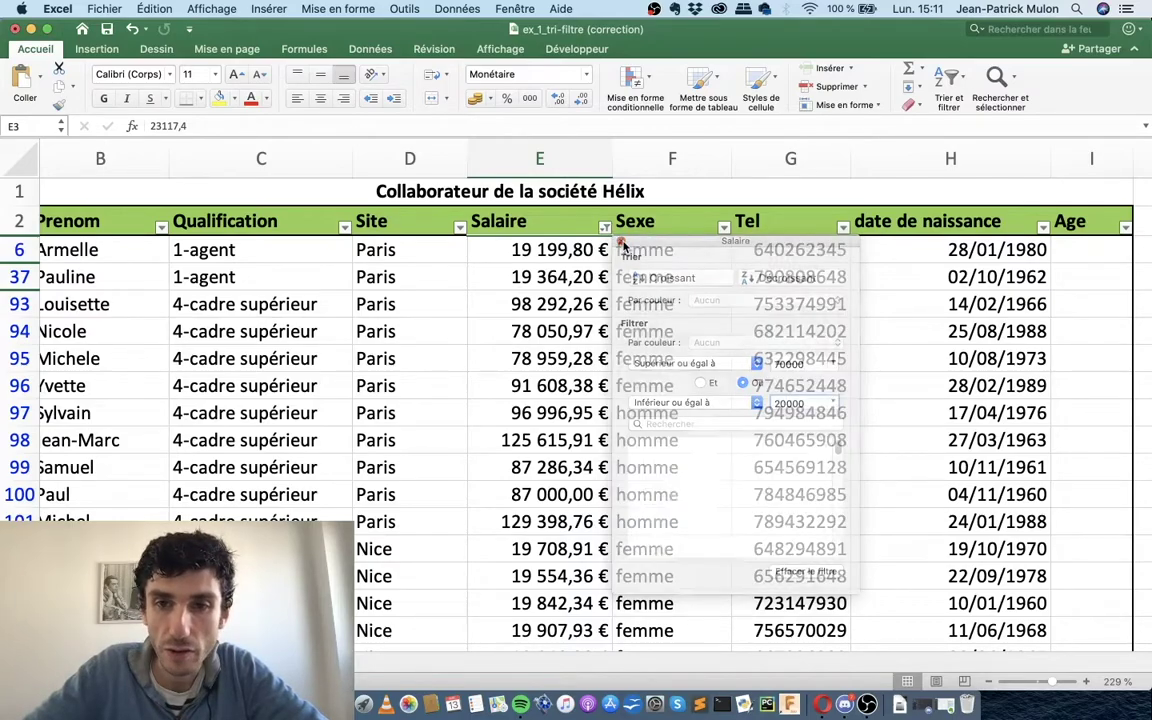
scroll(522, 465, down, 3)
scroll(522, 465, down, 10)
scroll(522, 465, down, 10)
scroll(522, 465, up, 15)
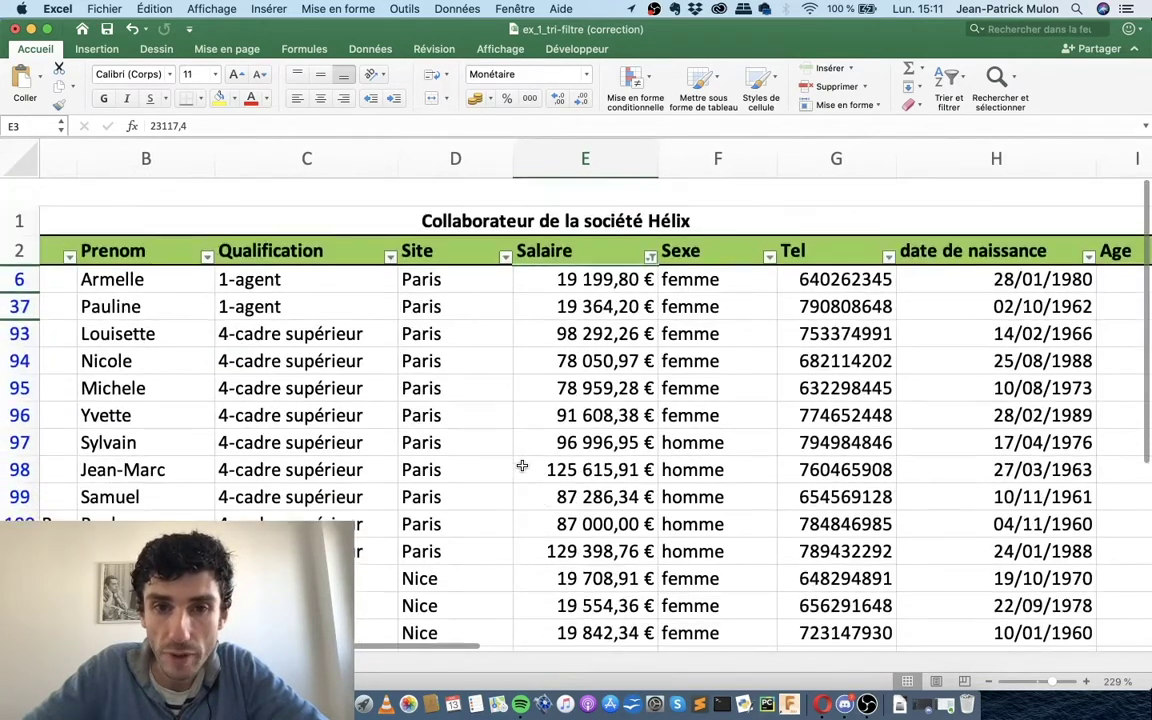
scroll(522, 465, left, 1)
scroll(522, 465, down, 2)
scroll(522, 465, up, 2)
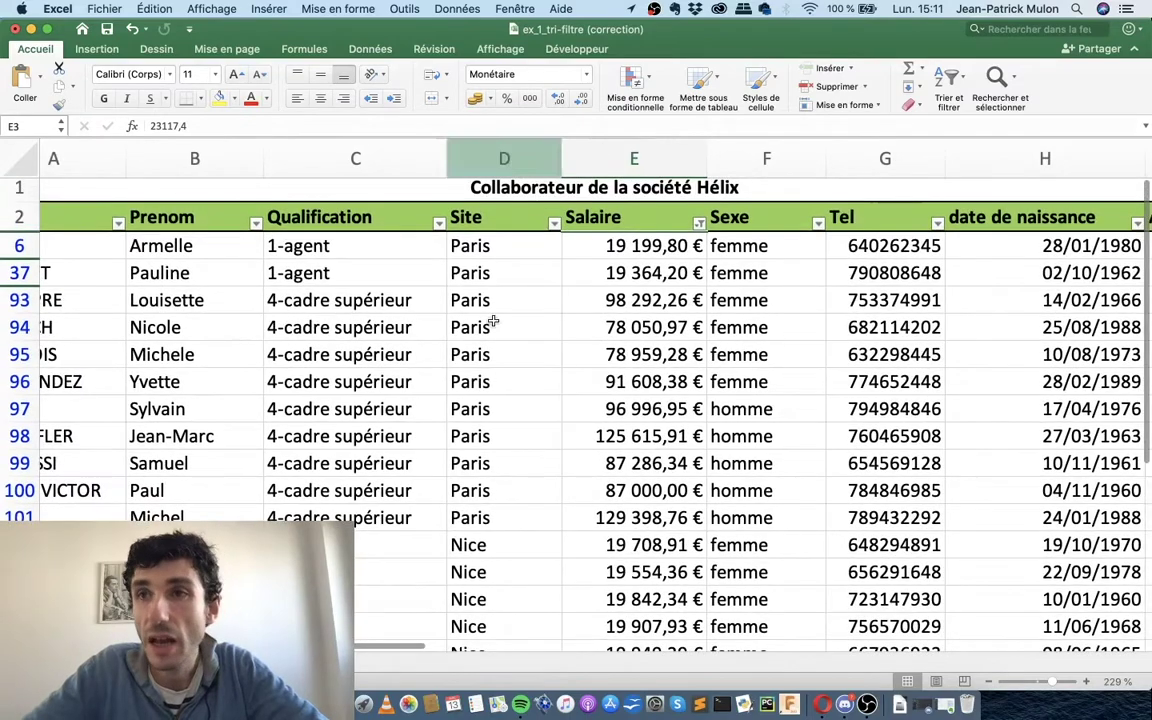
scroll(522, 465, down, 1)
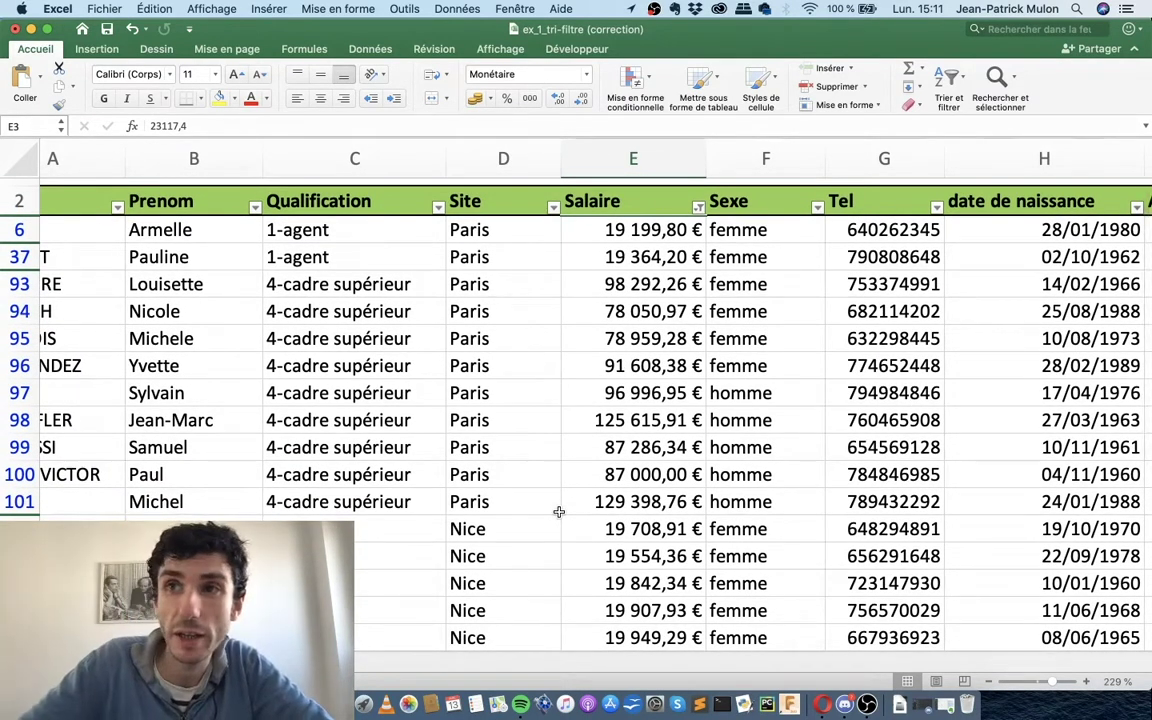
scroll(558, 512, up, 1)
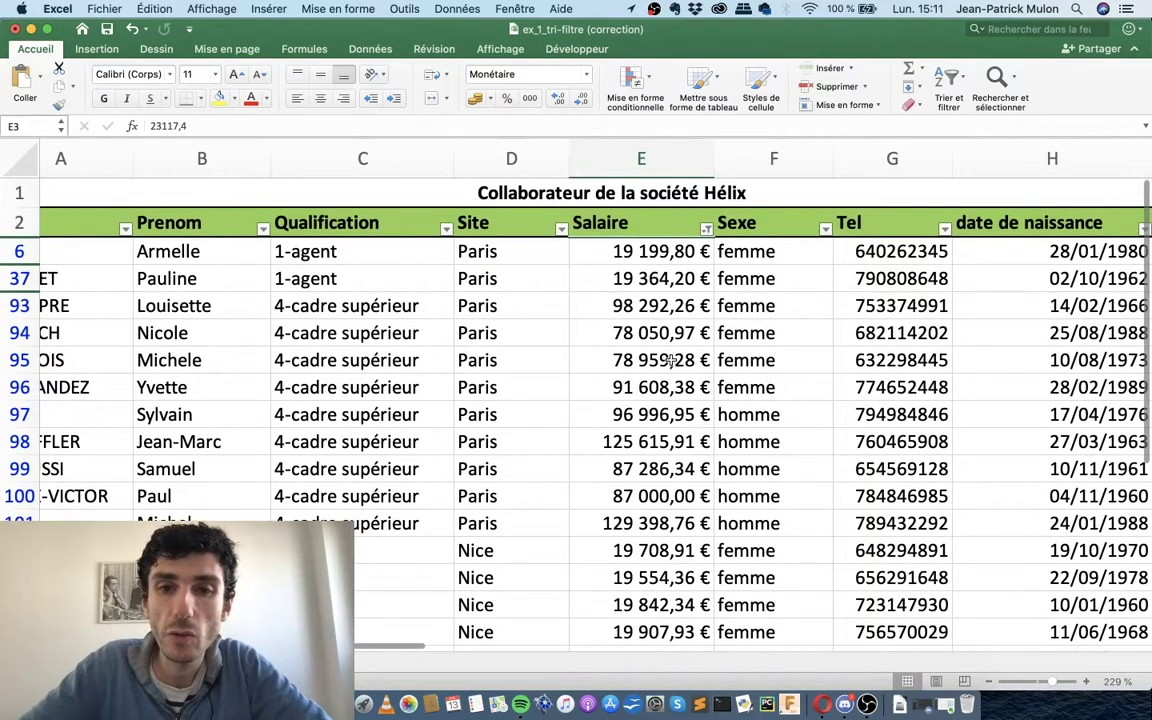
scroll(620, 280, down, 1)
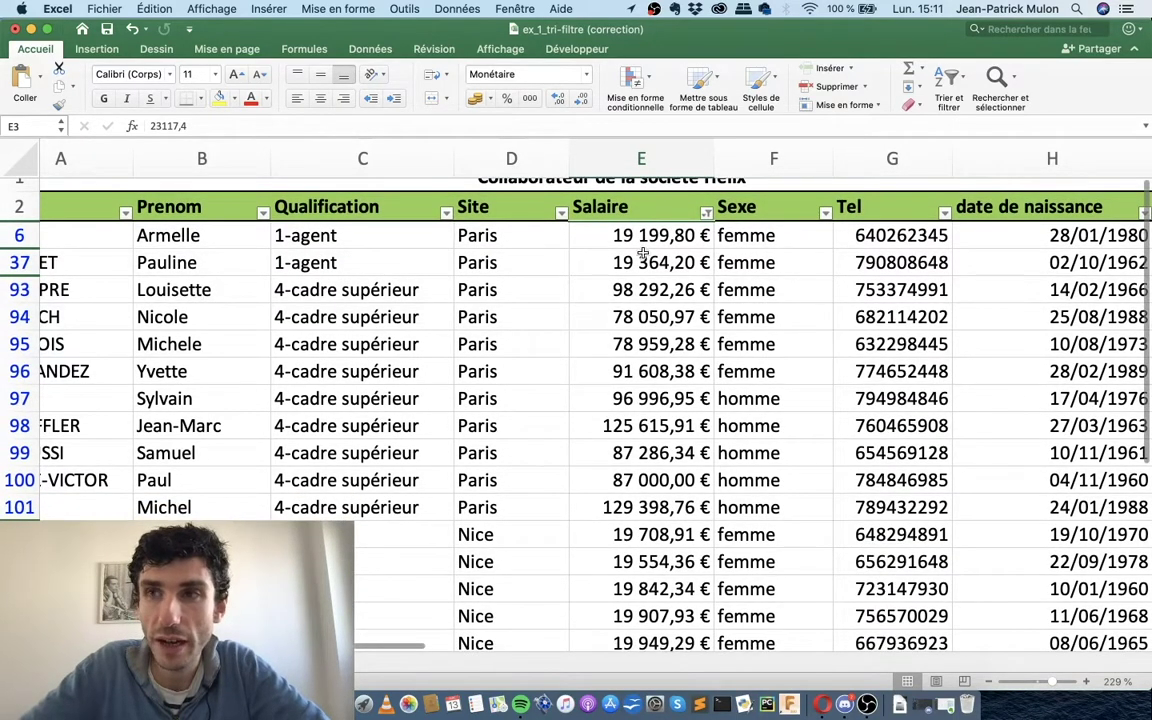
scroll(643, 253, down, 1)
scroll(650, 240, down, 1)
scroll(657, 230, down, 1)
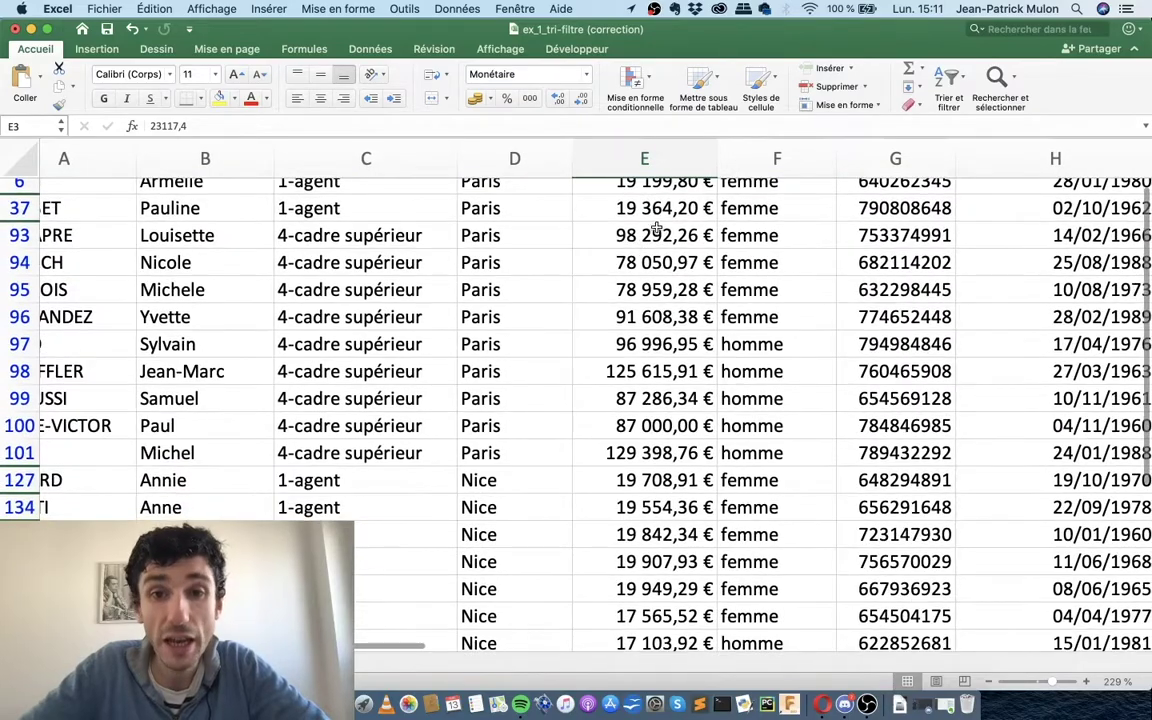
scroll(640, 289, down, 3)
scroll(640, 289, down, 2)
scroll(640, 289, down, 5)
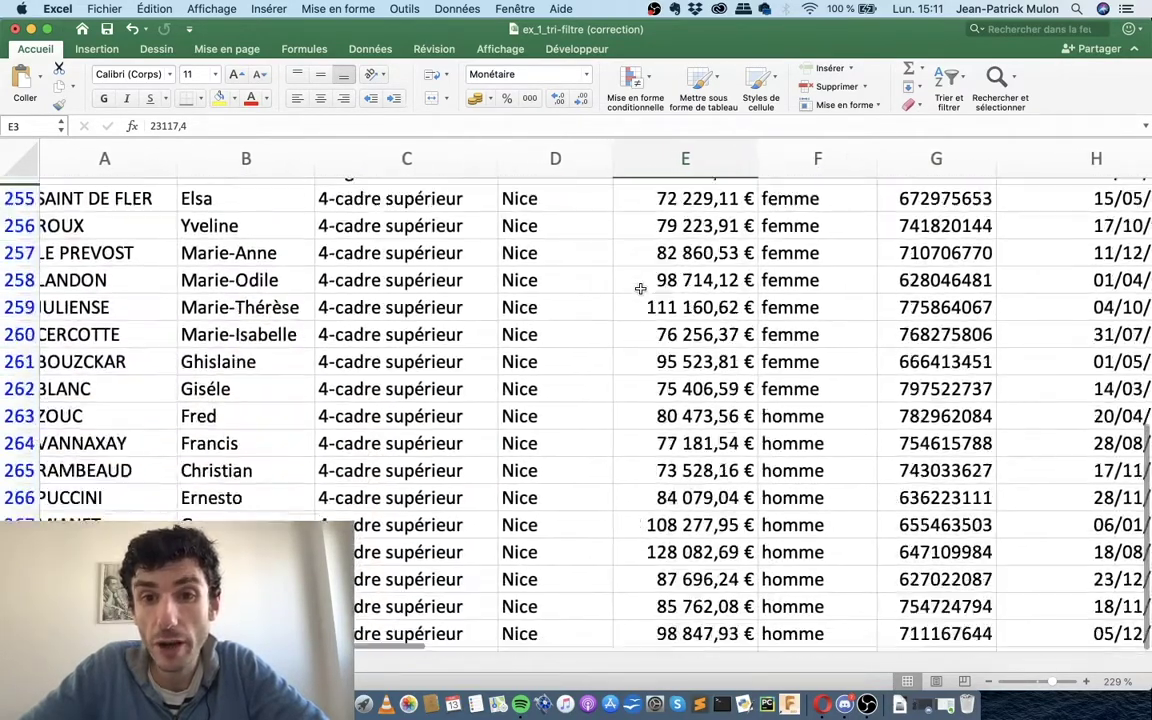
scroll(640, 288, down, 2)
scroll(640, 289, down, 3)
scroll(640, 289, down, 2)
scroll(640, 289, up, 4)
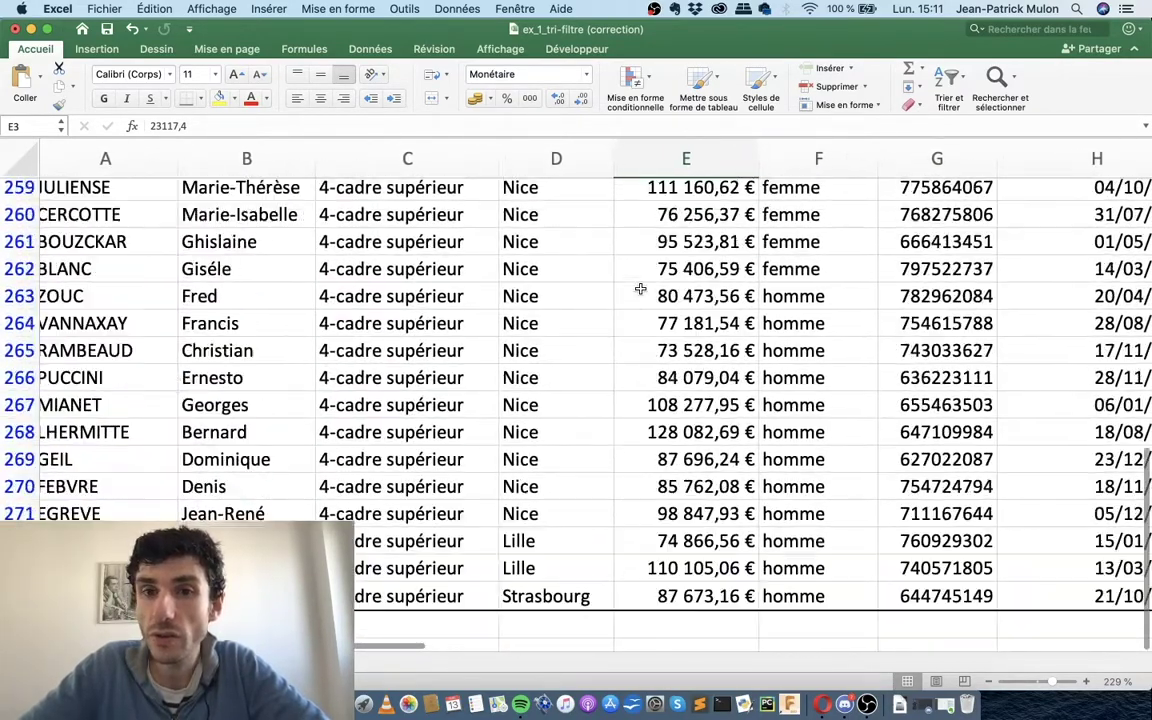
scroll(640, 289, up, 5)
scroll(640, 289, up, 8)
scroll(638, 288, down, 1)
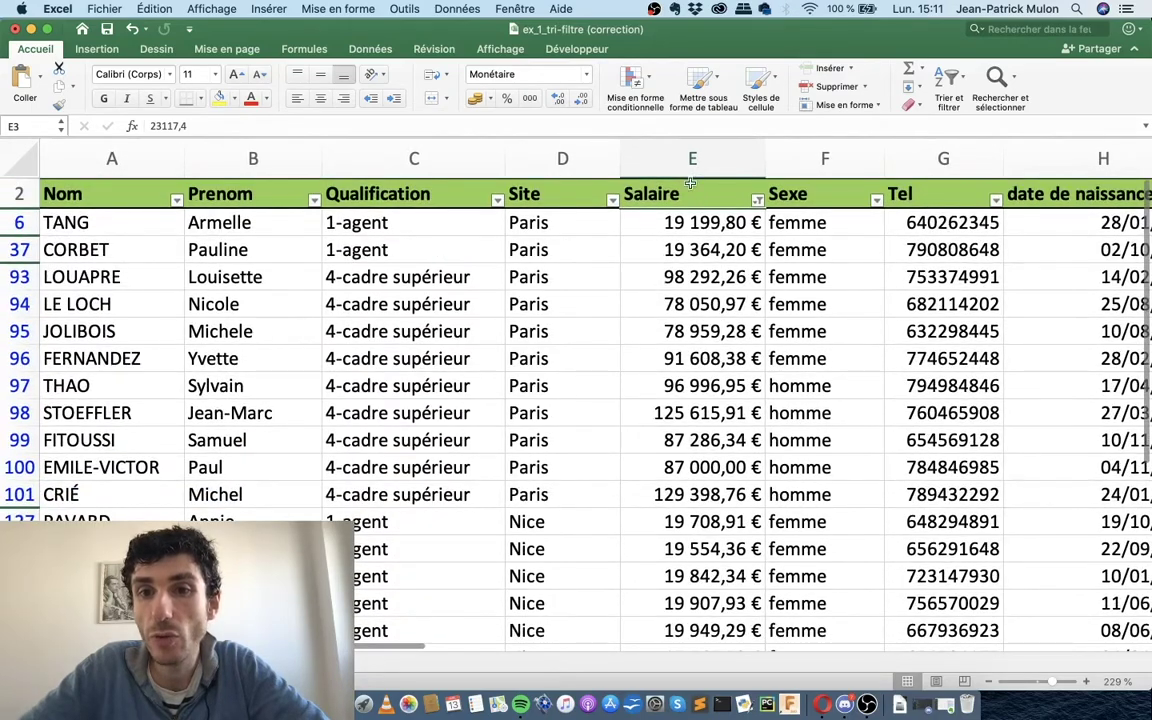
scroll(668, 384, down, 2)
scroll(668, 384, up, 2)
scroll(668, 384, up, 1)
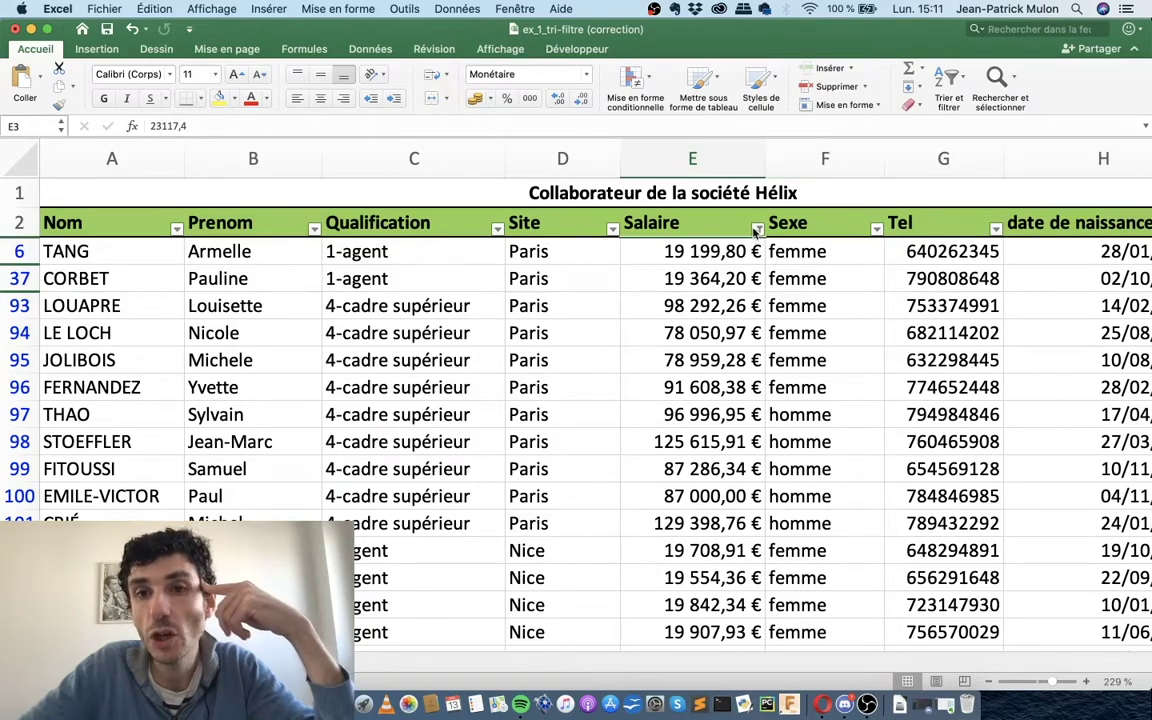
Sort the filtered rows by Salaire in Croissant (ascending) order
click(757, 230)
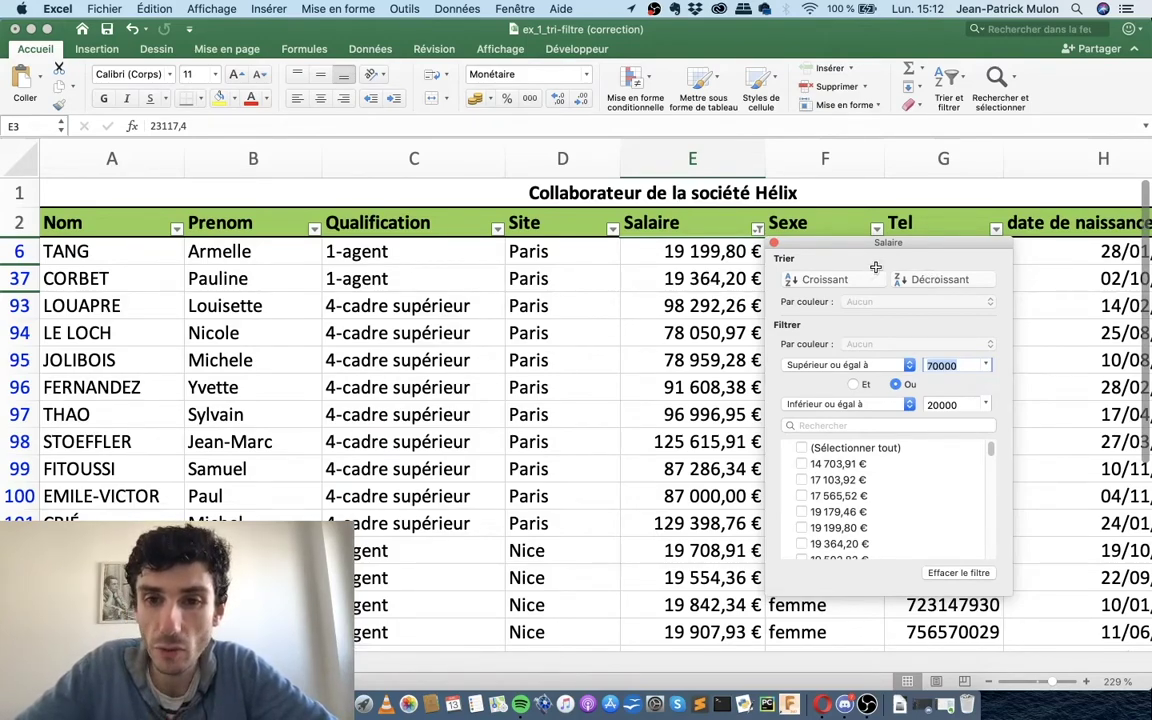
click(803, 282)
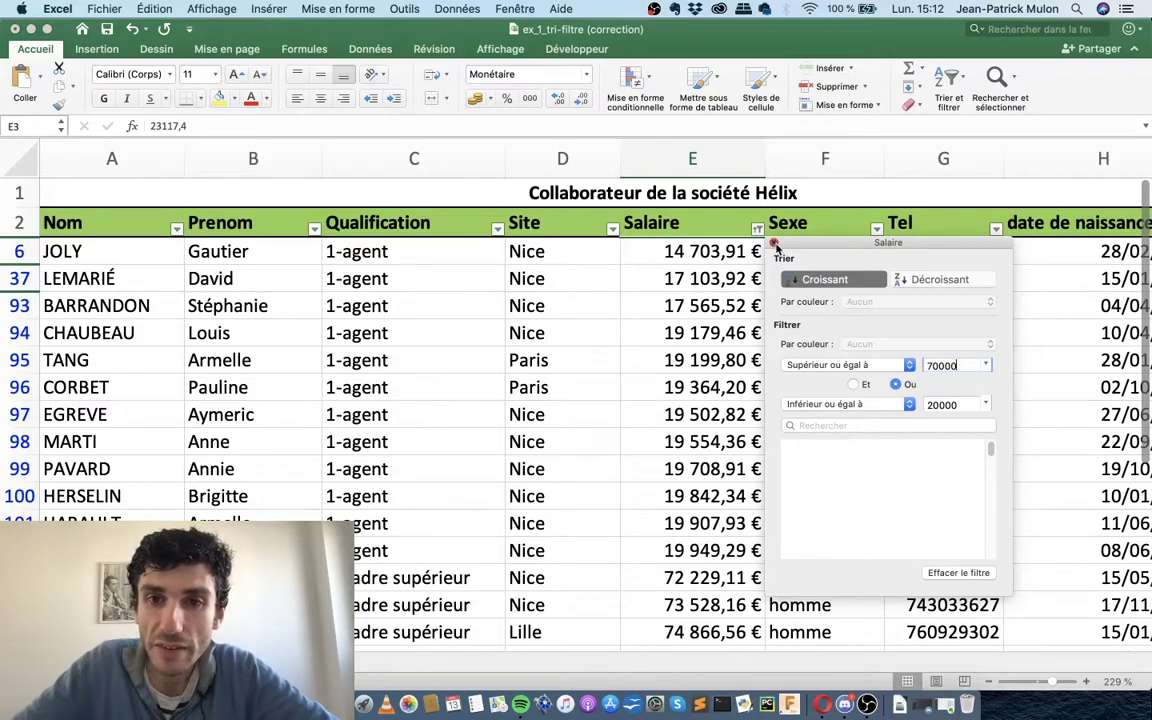
click(772, 245)
Scroll down through the salary-sorted employee rows, then switch to the Word notes document
scroll(728, 432, down, 3)
scroll(728, 430, down, 8)
scroll(728, 430, down, 3)
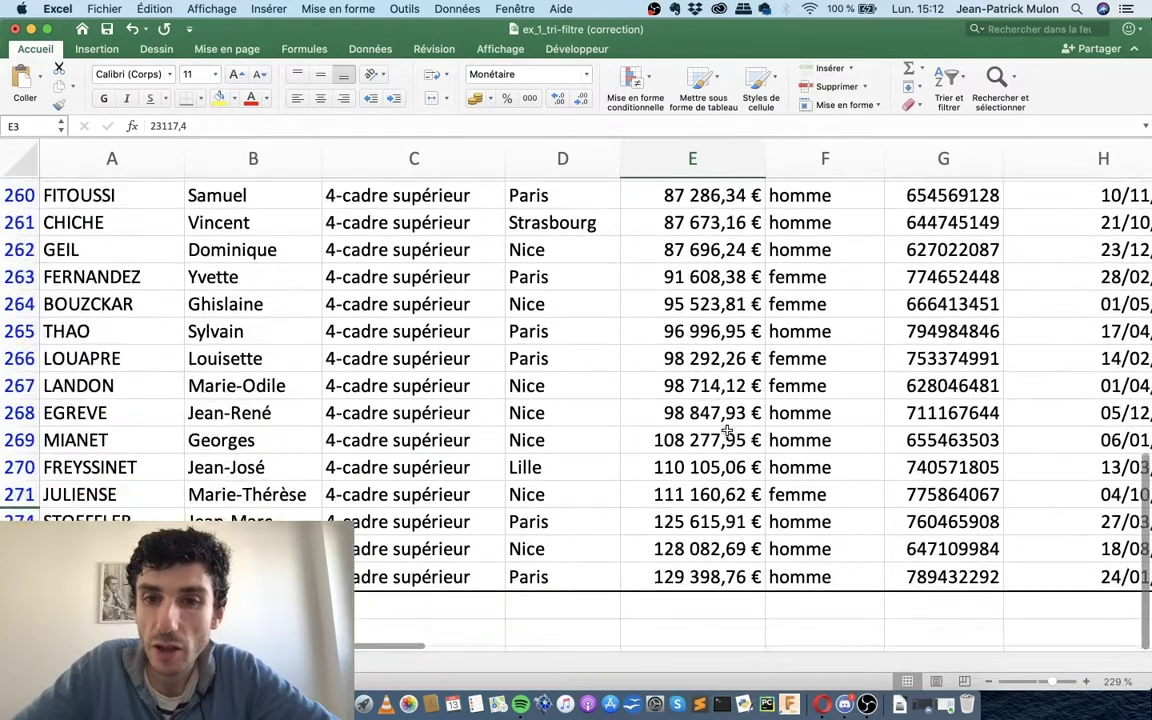
scroll(728, 430, up, 15)
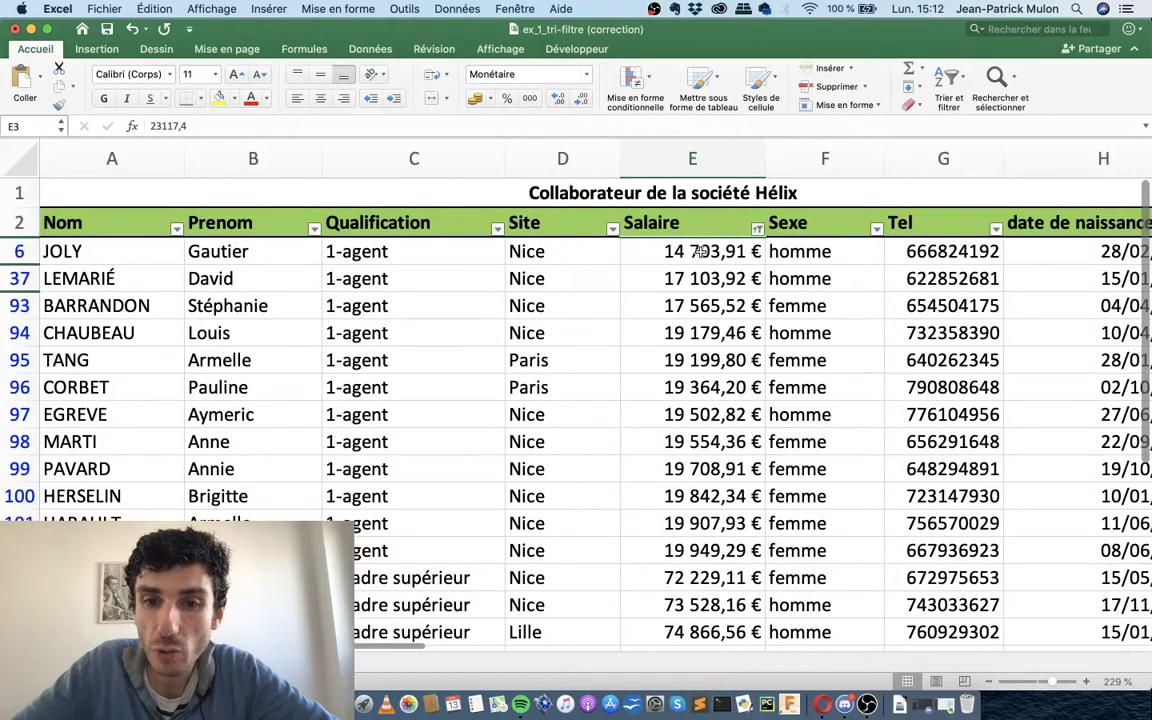
scroll(700, 300, down, 2)
scroll(690, 360, down, 3)
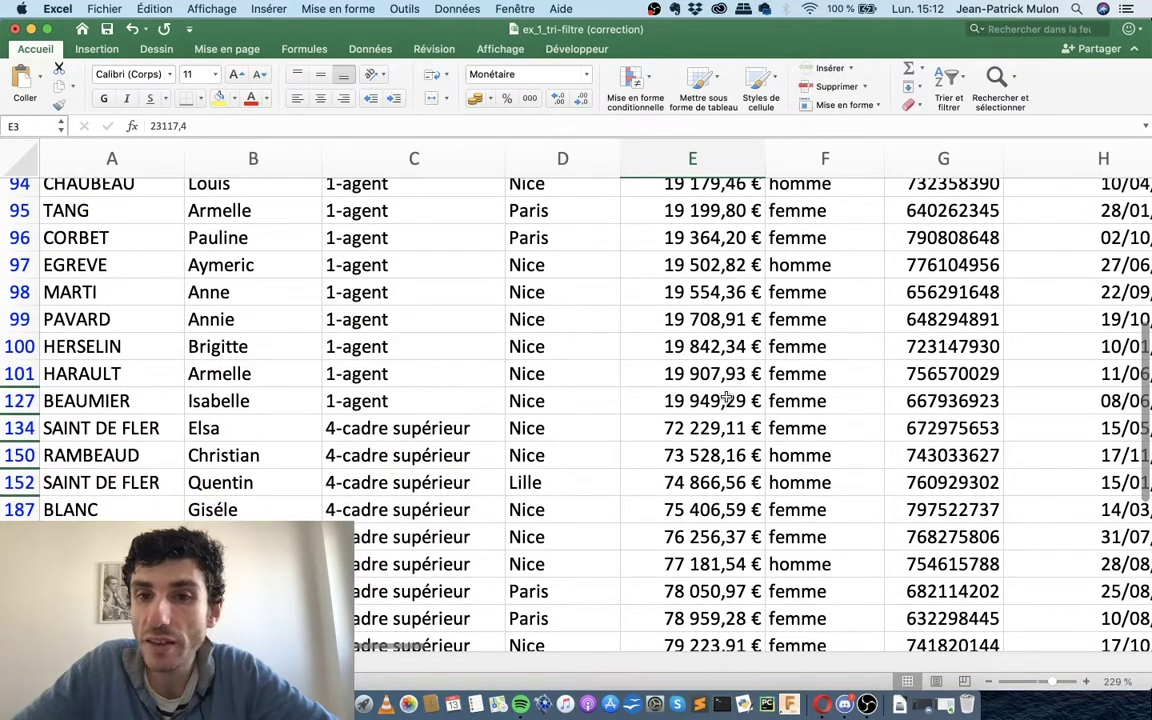
scroll(707, 437, down, 2)
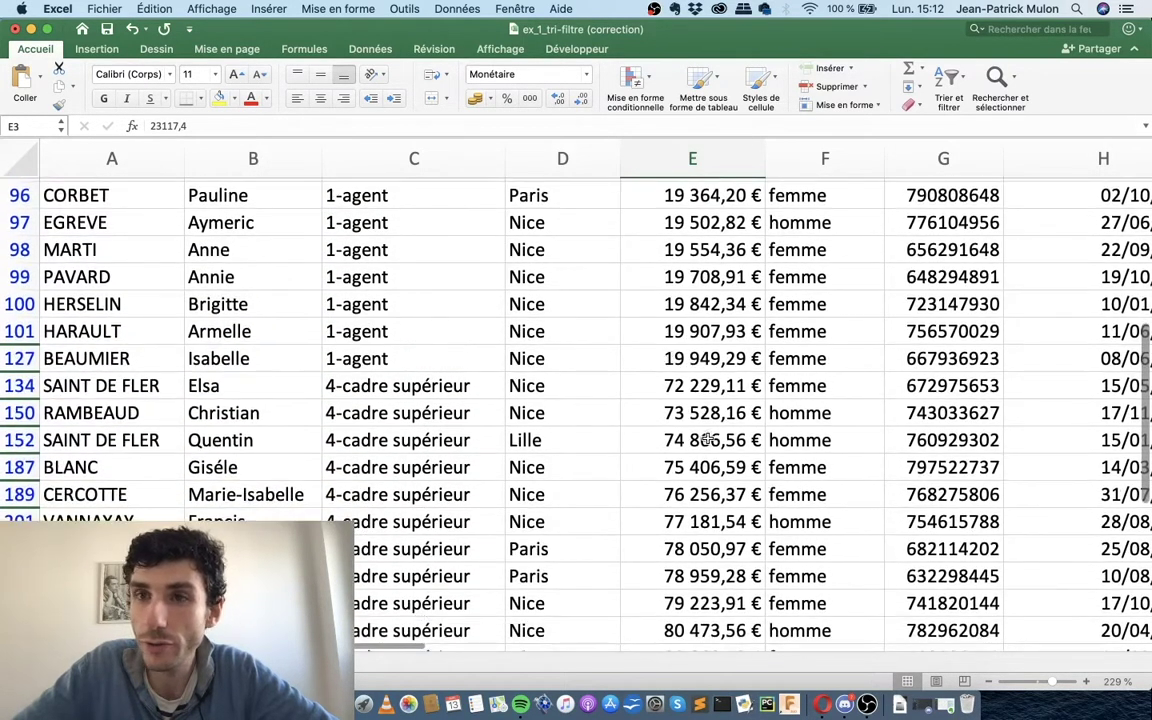
scroll(674, 373, down, 1)
scroll(674, 373, down, 2)
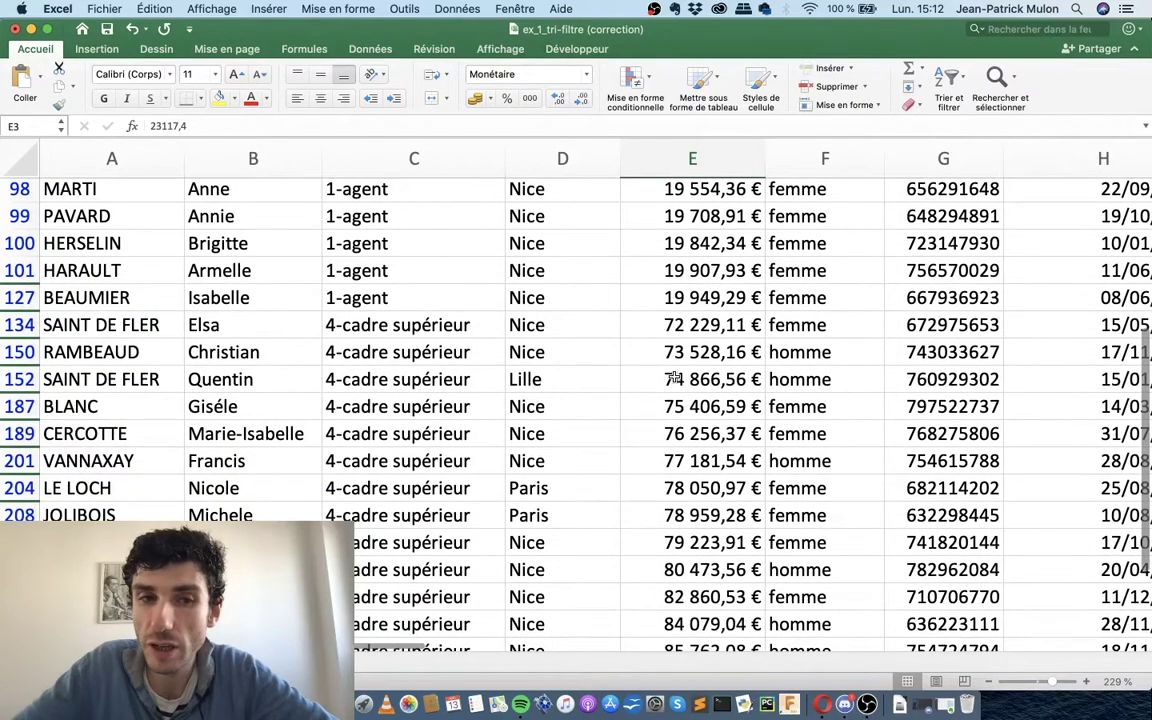
scroll(680, 352, down, 3)
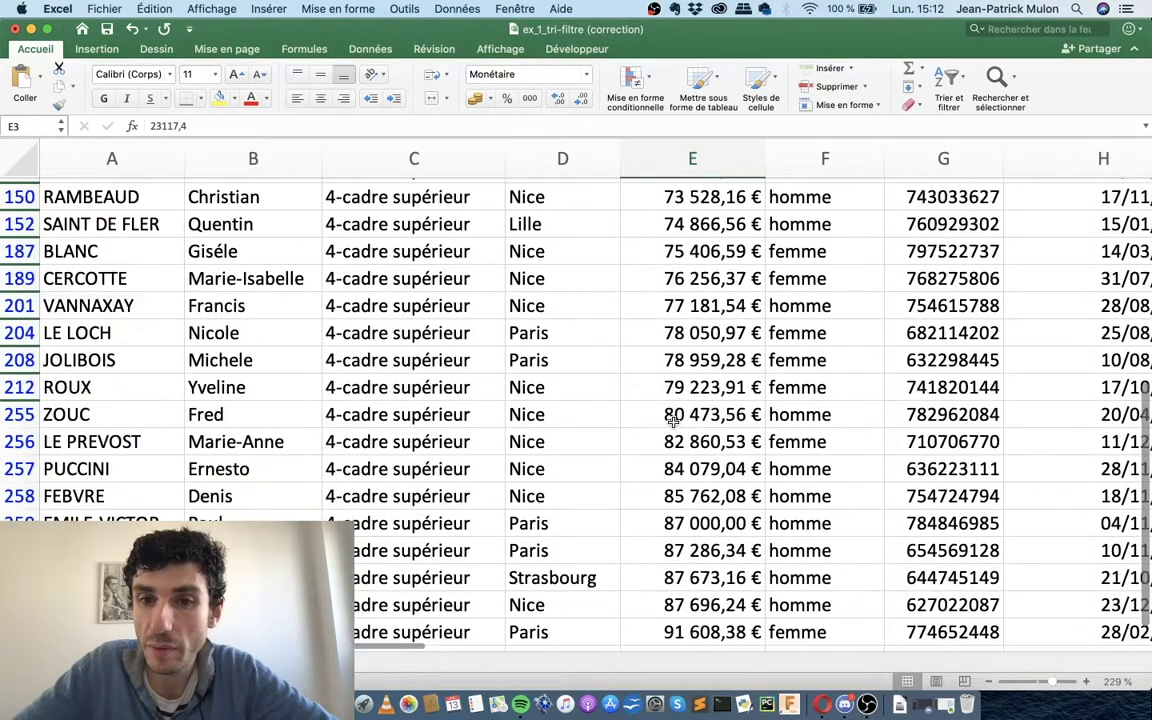
scroll(674, 414, down, 5)
scroll(674, 427, down, 1)
scroll(674, 420, up, 10)
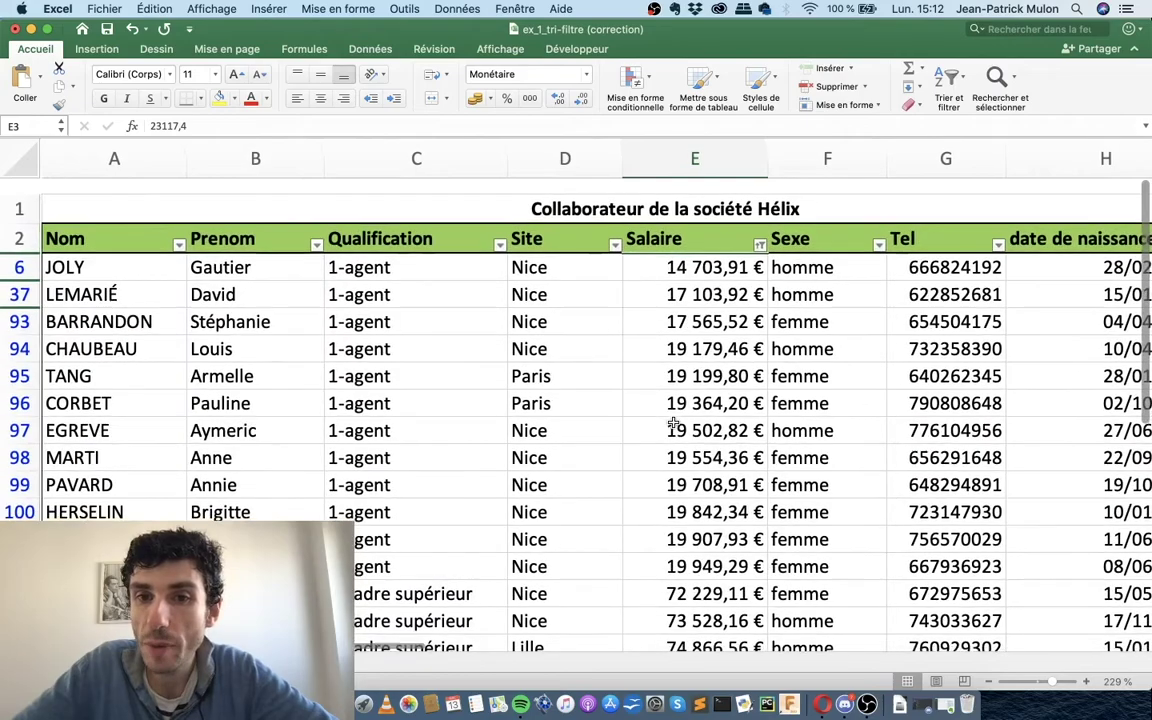
key(ctrl+Left)
Glance at the Réunion « ou » Venn diagram in Document4, then switch back to Excel
scroll(333, 366, down, 1)
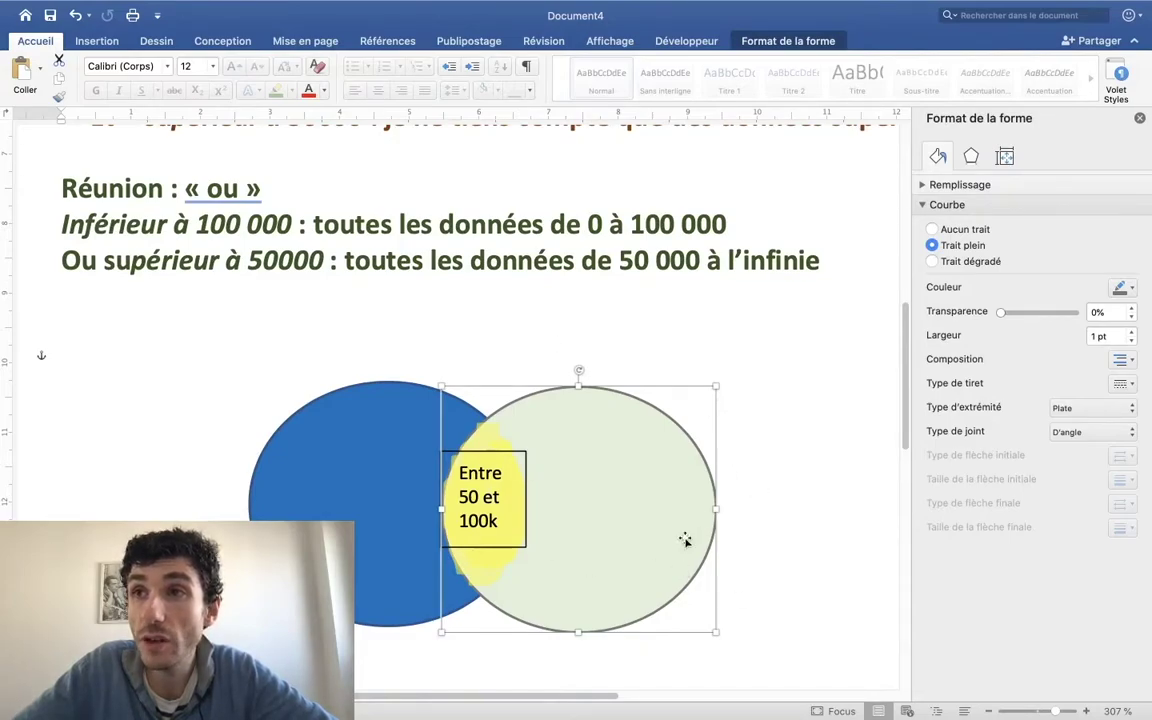
key(ctrl+Right)
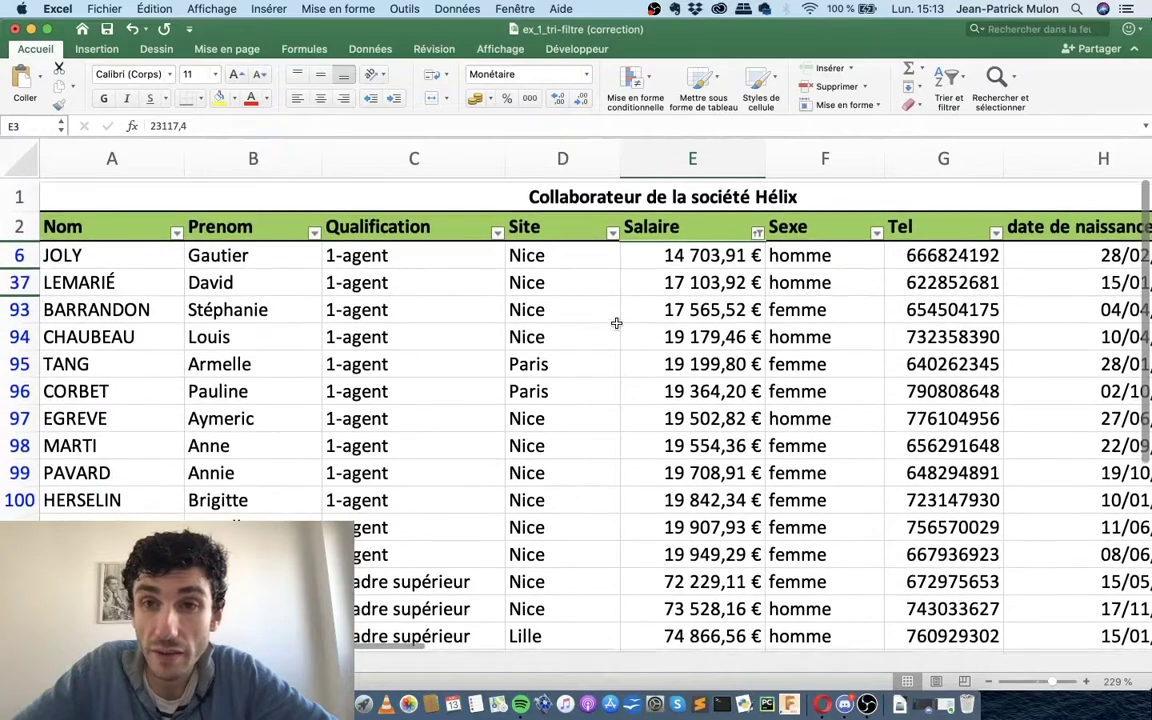
Scroll the sorted Hélix table back up to its first rows
scroll(616, 323, down, 2)
scroll(616, 323, up, 4)
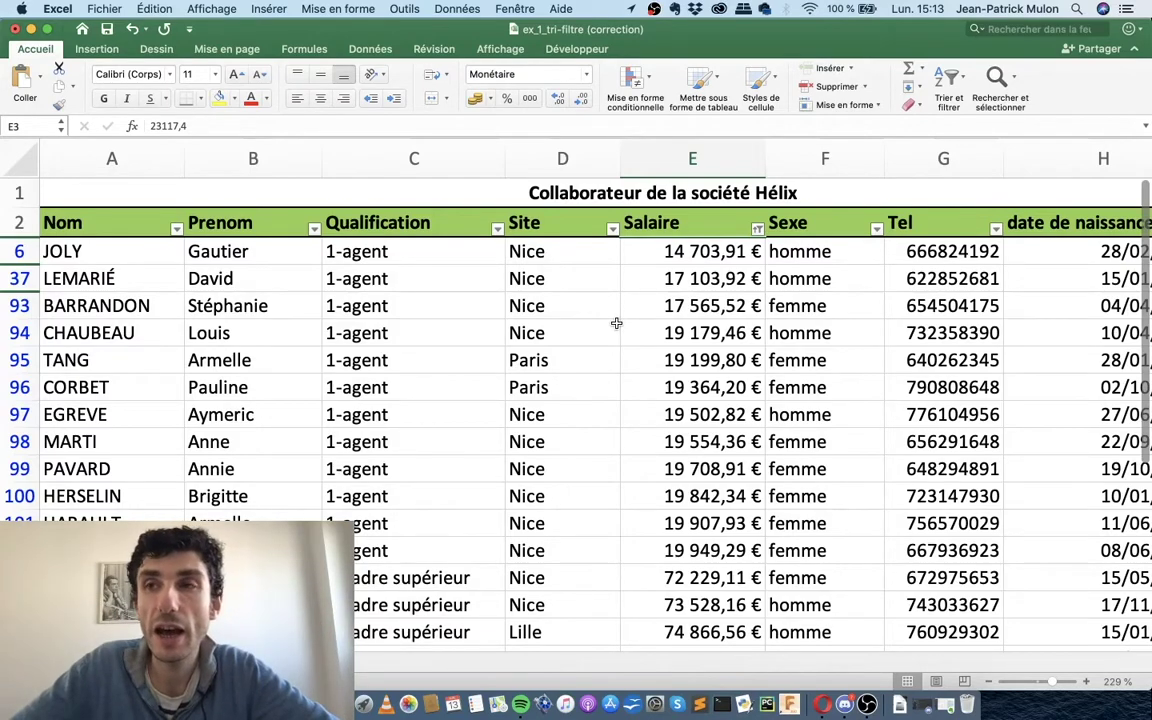
Scroll through Document4's Intersection « et » and Réunion « ou » notes, then return to Excel
scroll(36, 352, up, 5)
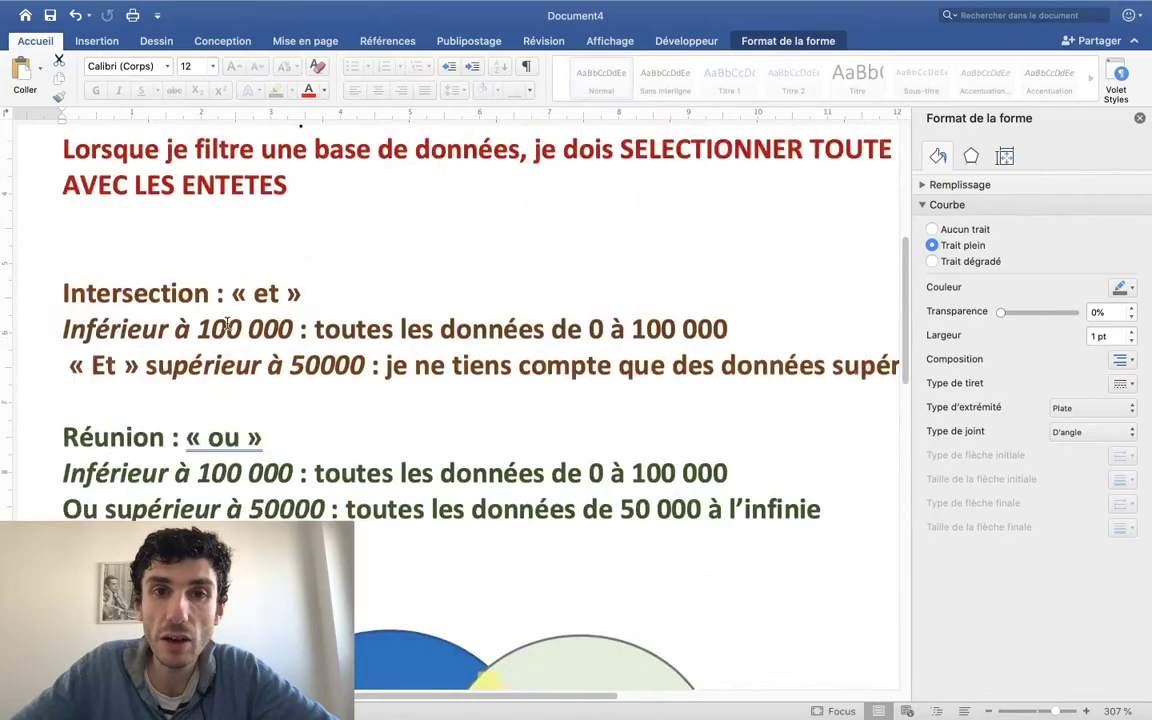
scroll(227, 323, up, 2)
scroll(227, 323, up, 3)
scroll(227, 323, up, 3)
scroll(227, 323, right, 3)
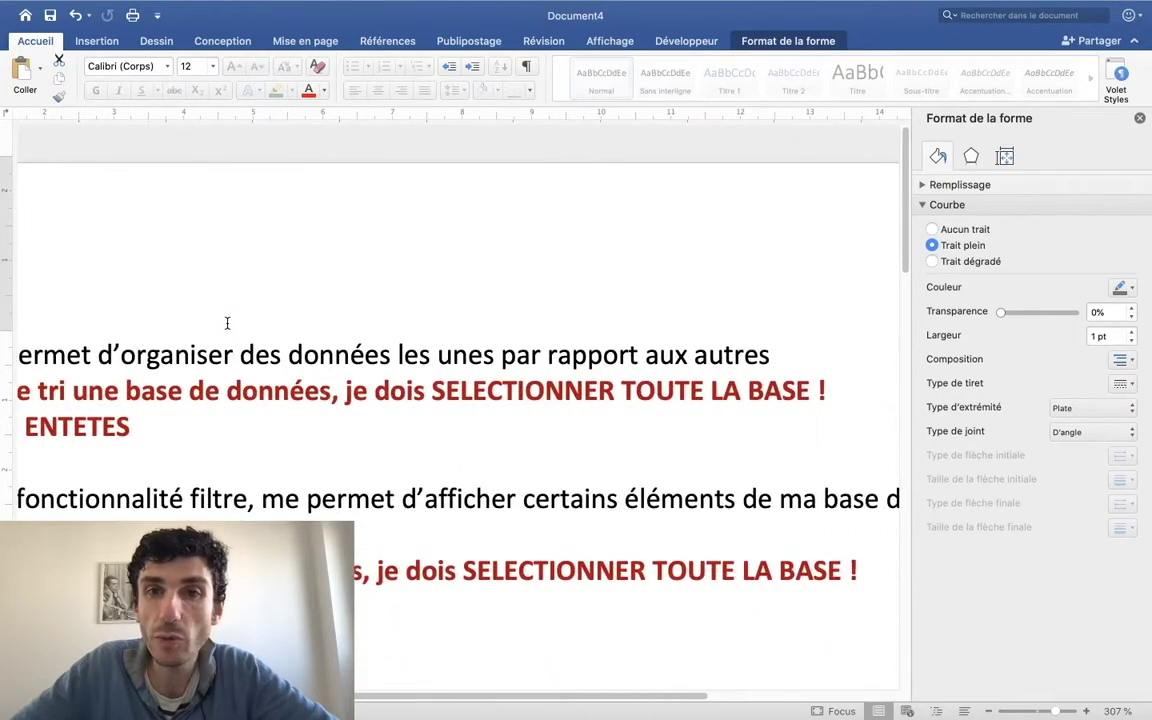
scroll(227, 323, down, 10)
scroll(227, 323, down, 5)
scroll(227, 323, up, 3)
scroll(227, 323, left, 3)
scroll(227, 323, up, 3)
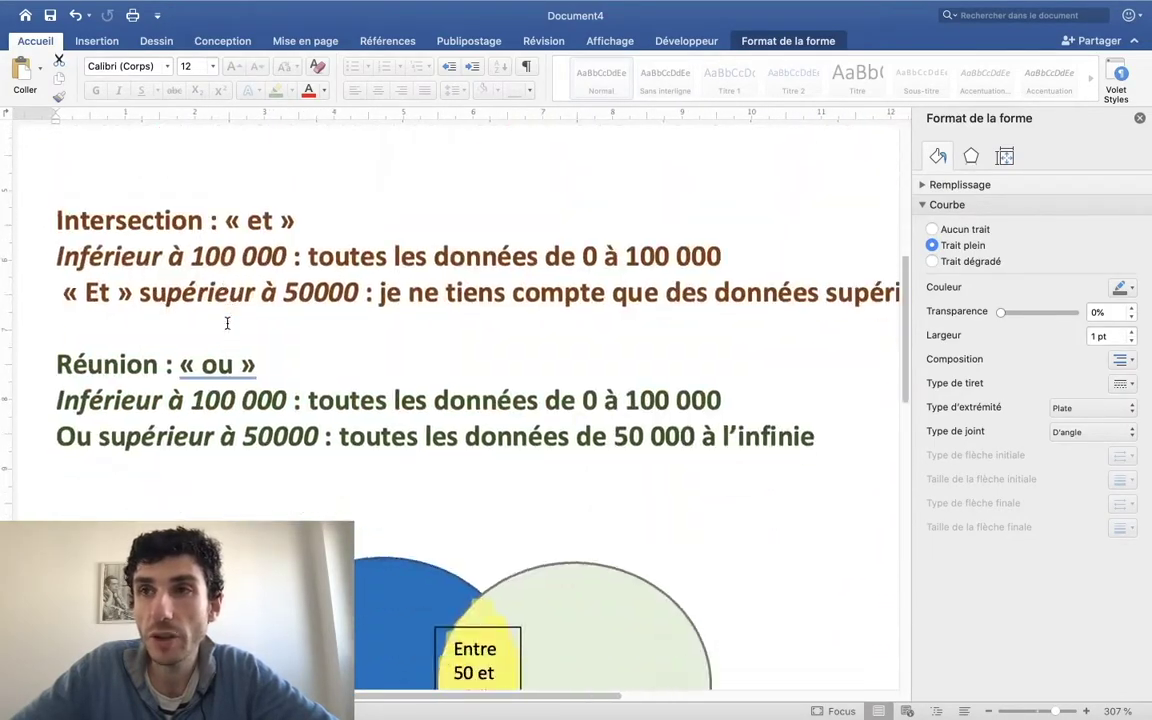
scroll(227, 323, up, 1)
key(ctrl+Right)
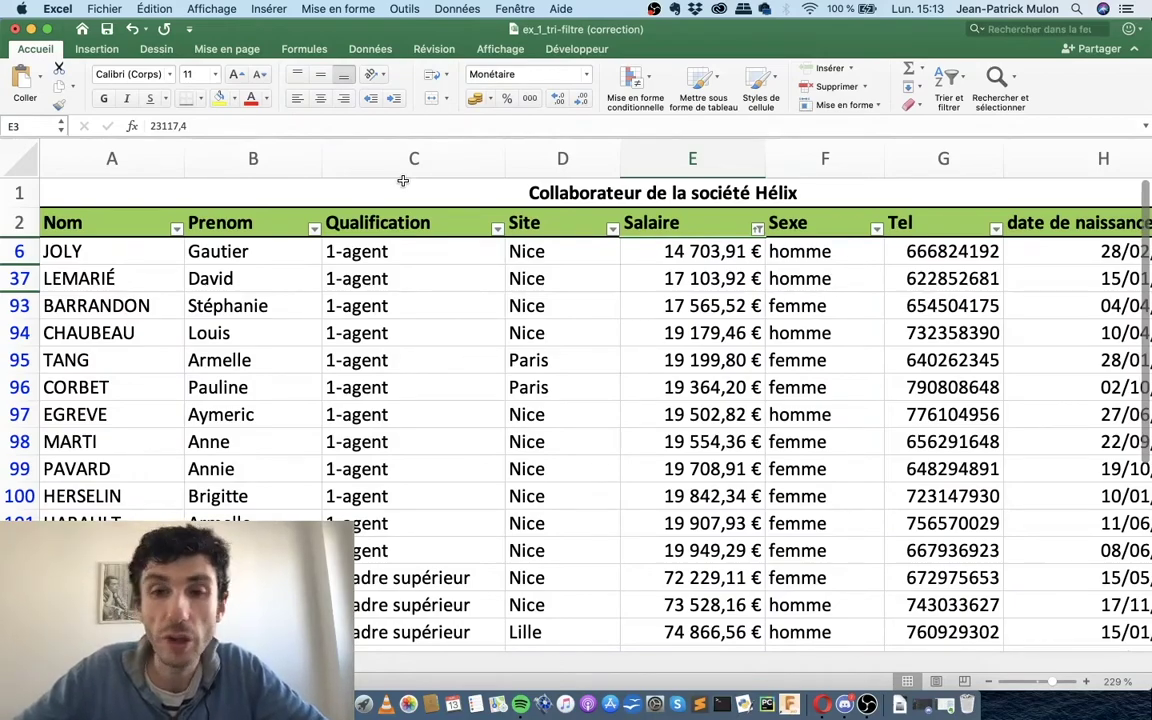
scroll(403, 180, right, 5)
scroll(403, 180, right, 5)
scroll(440, 184, left, 3)
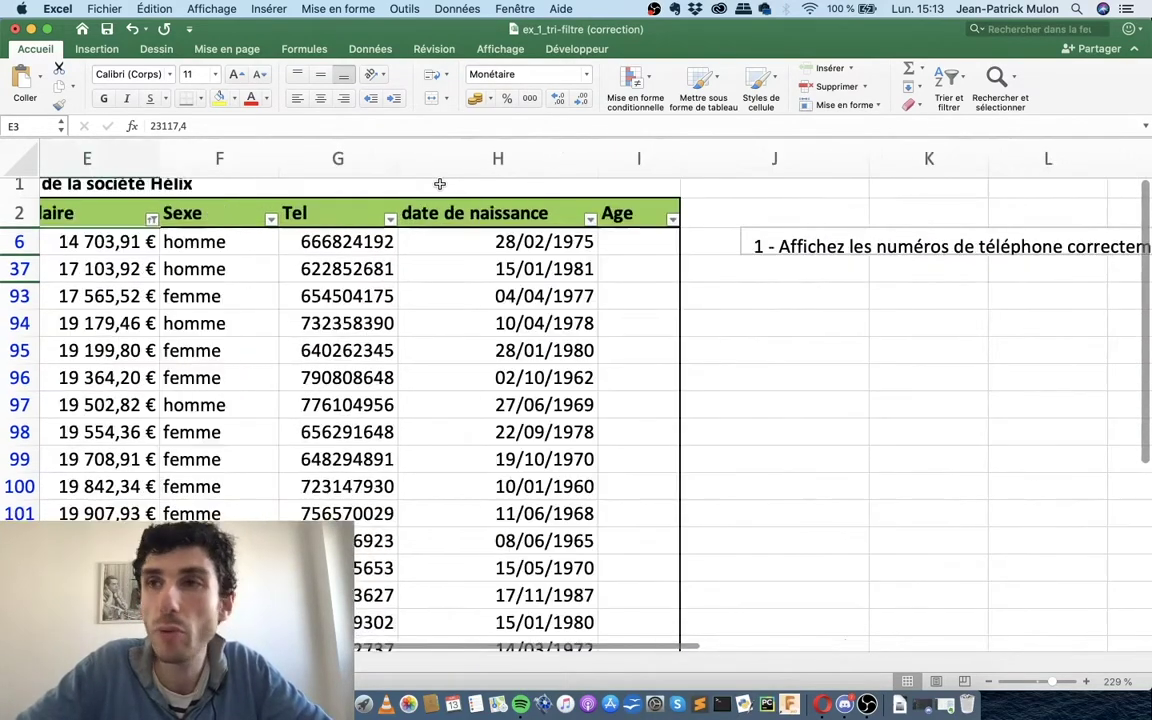
scroll(440, 184, left, 5)
scroll(347, 290, right, 2)
scroll(347, 290, right, 2)
scroll(349, 291, right, 2)
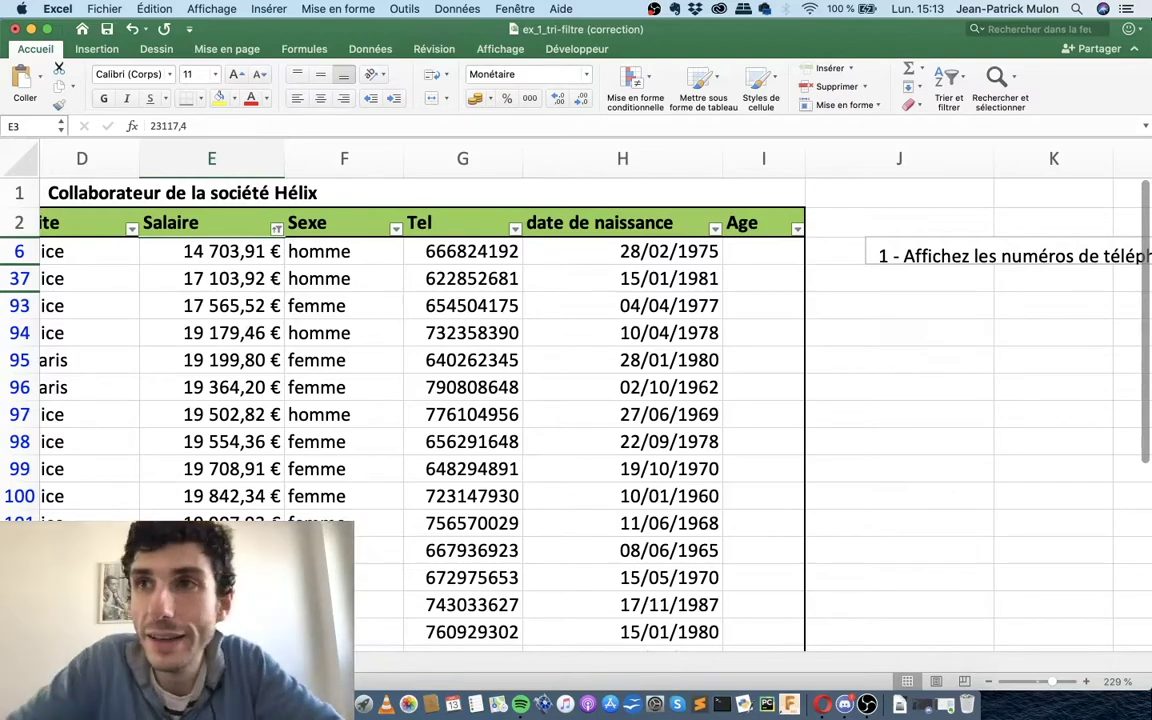
scroll(784, 379, right, 3)
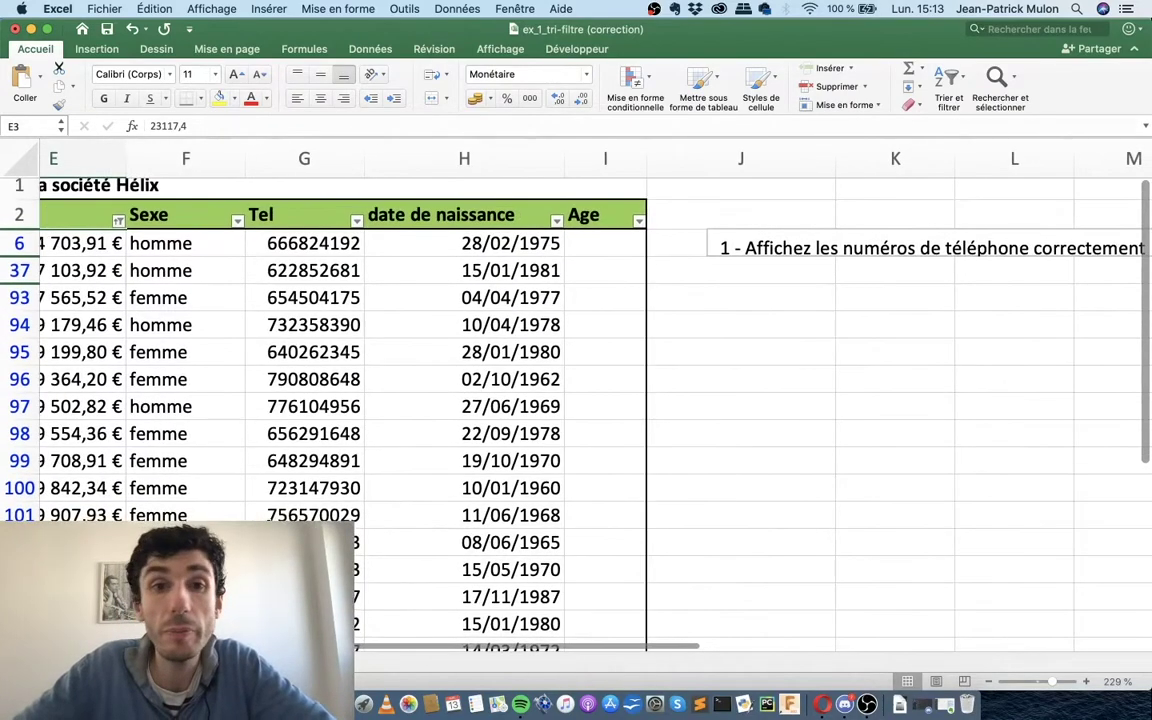
scroll(888, 281, right, 3)
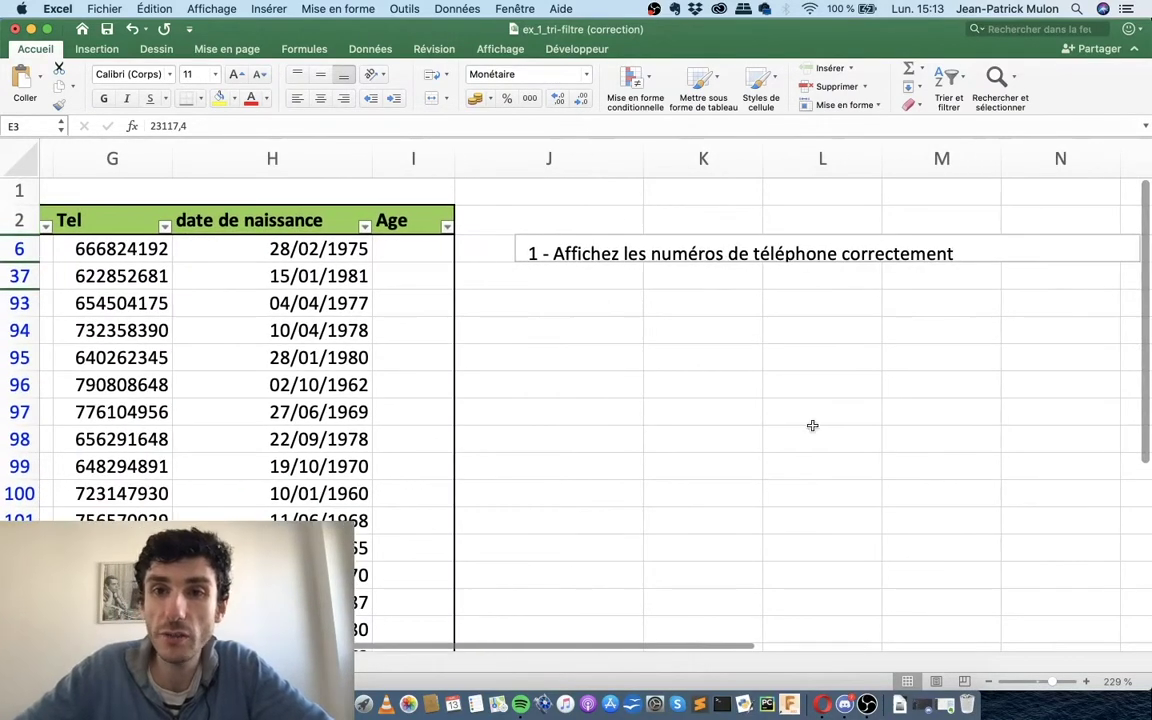
scroll(779, 294, right, 3)
scroll(779, 294, left, 2)
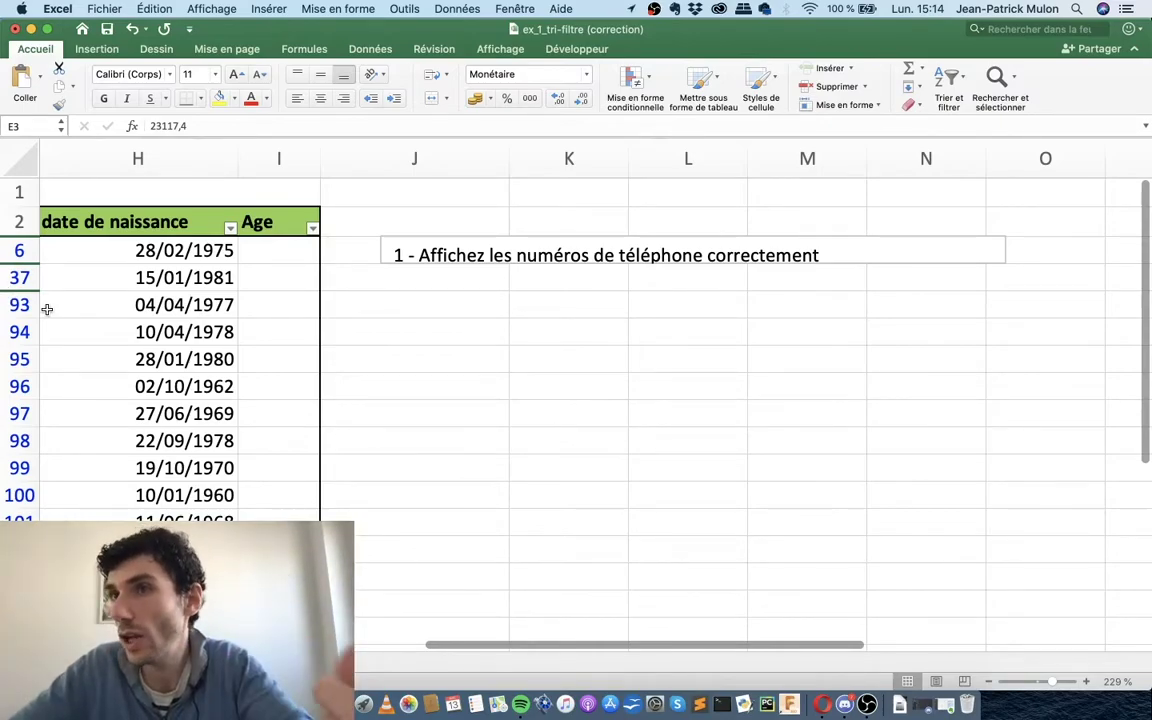
scroll(47, 309, left, 5)
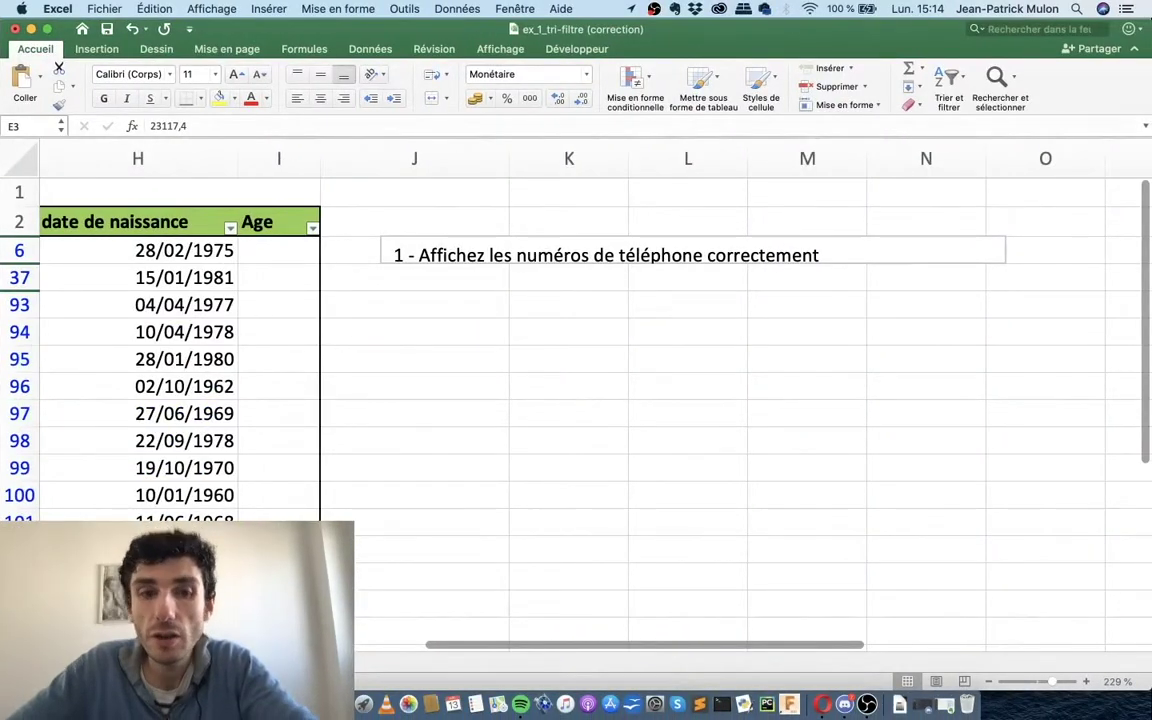
key(ctrl+Page_Down)
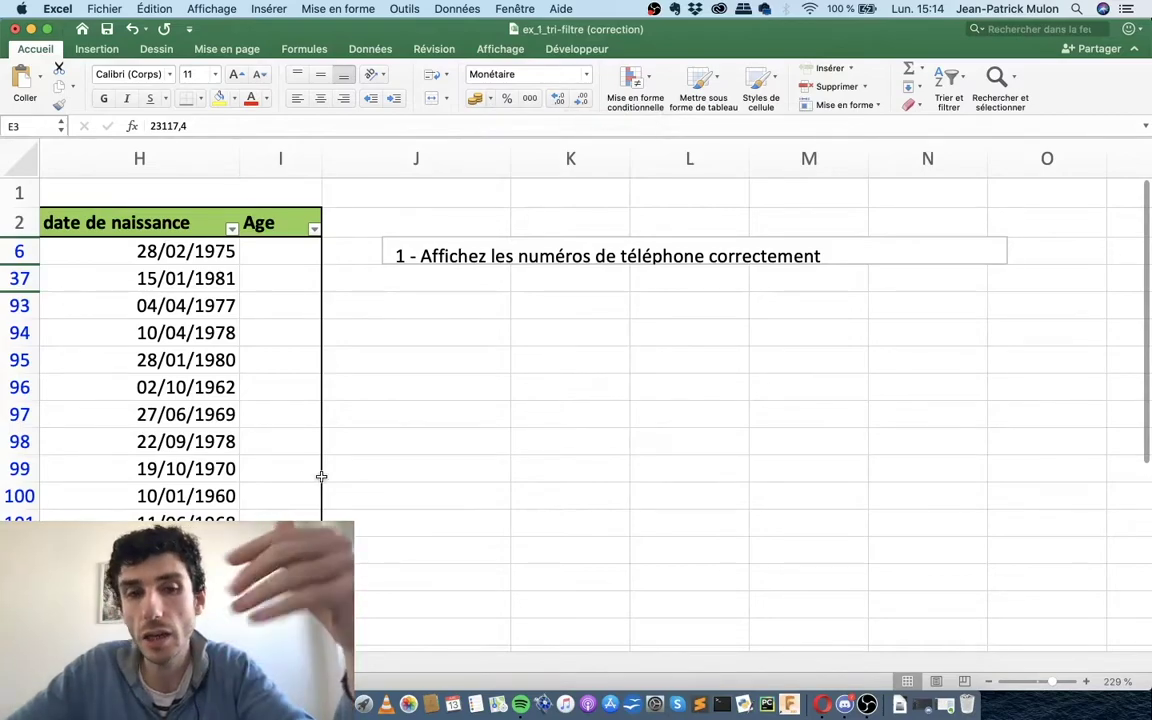
scroll(340, 455, left, 5)
scroll(360, 432, left, 5)
scroll(370, 430, left, 3)
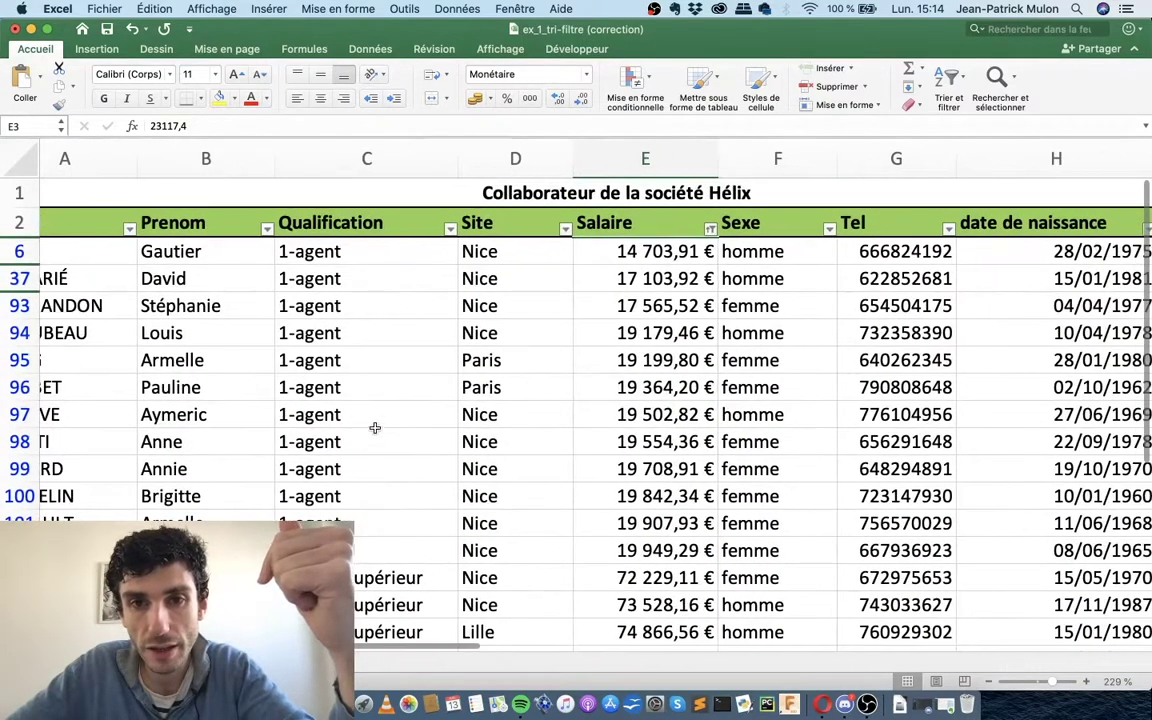
Tick (Sélectionner tout) in the Salaire filter so every salary shows again
click(710, 229)
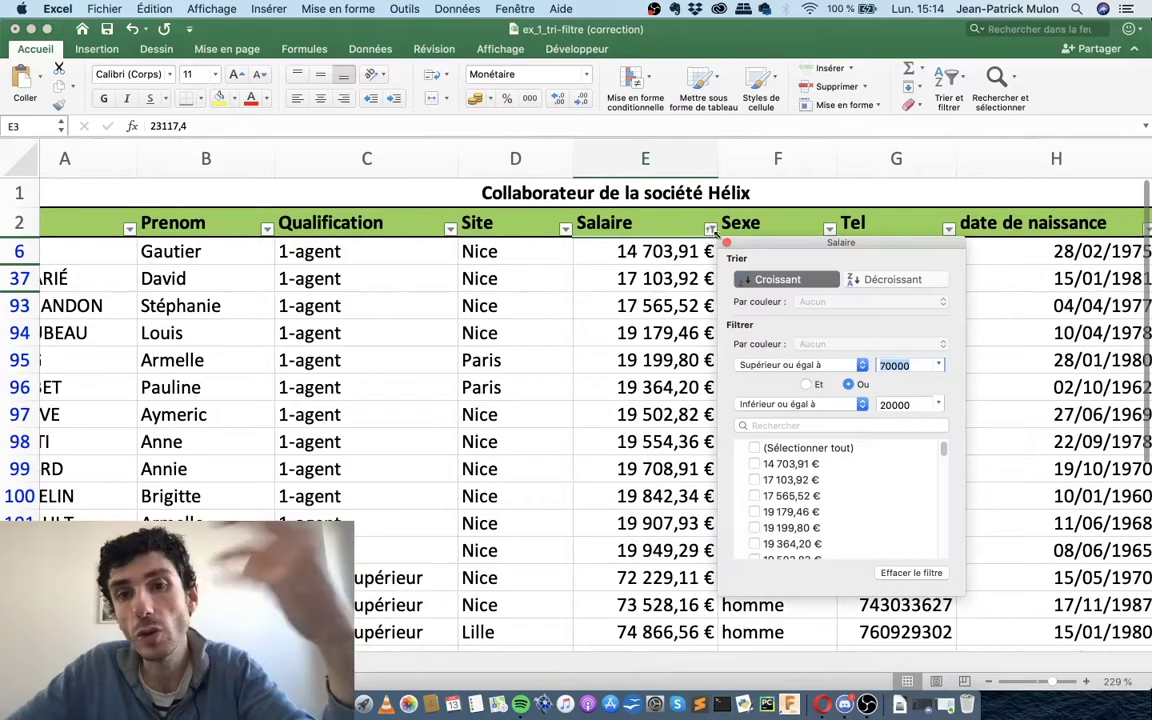
click(756, 449)
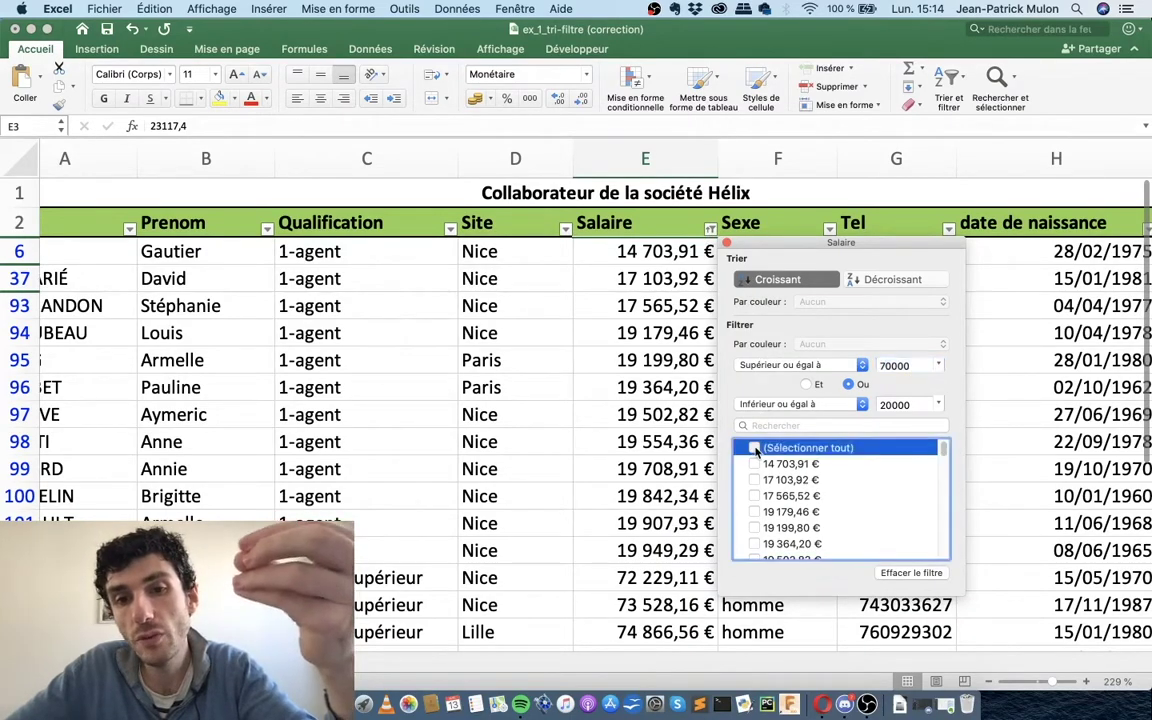
click(727, 243)
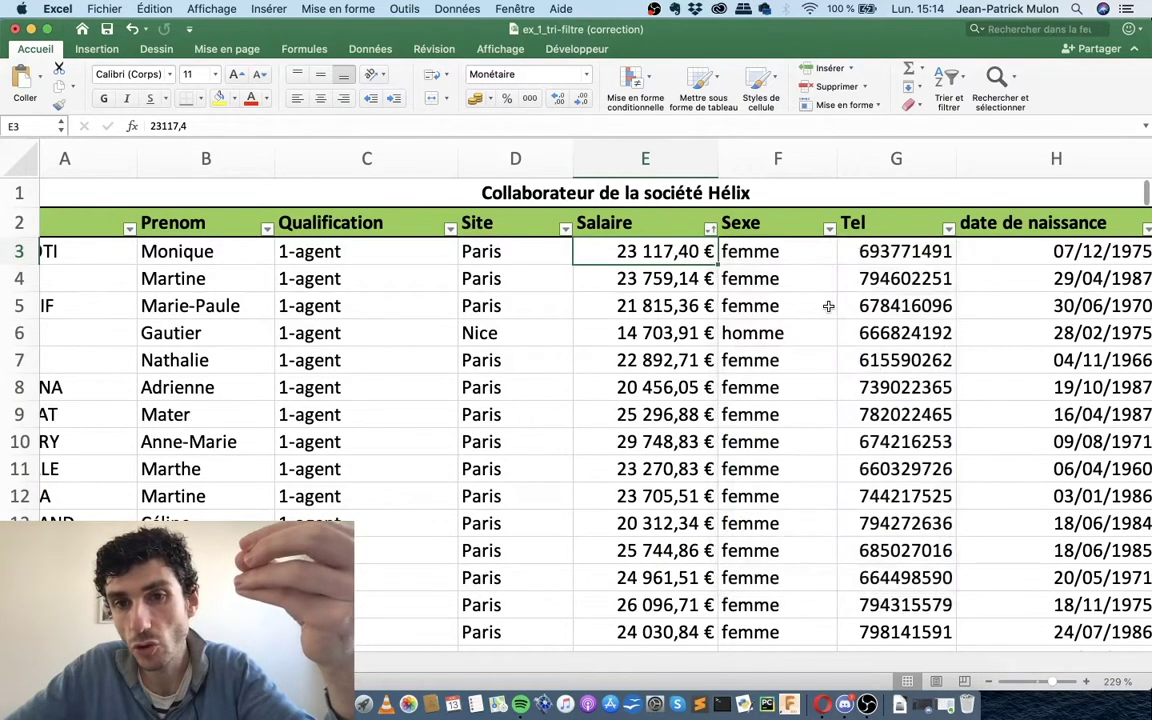
Scroll right across the sheet toward the exercise questions
scroll(828, 306, right, 5)
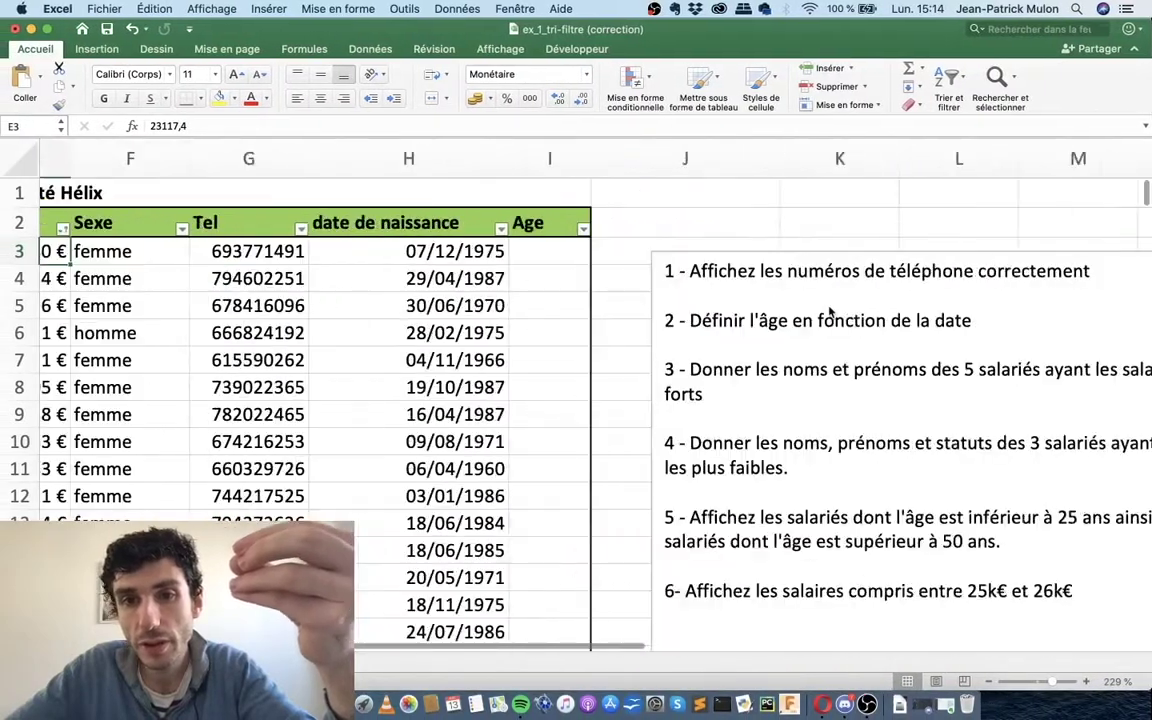
scroll(828, 306, right, 3)
scroll(829, 312, right, 2)
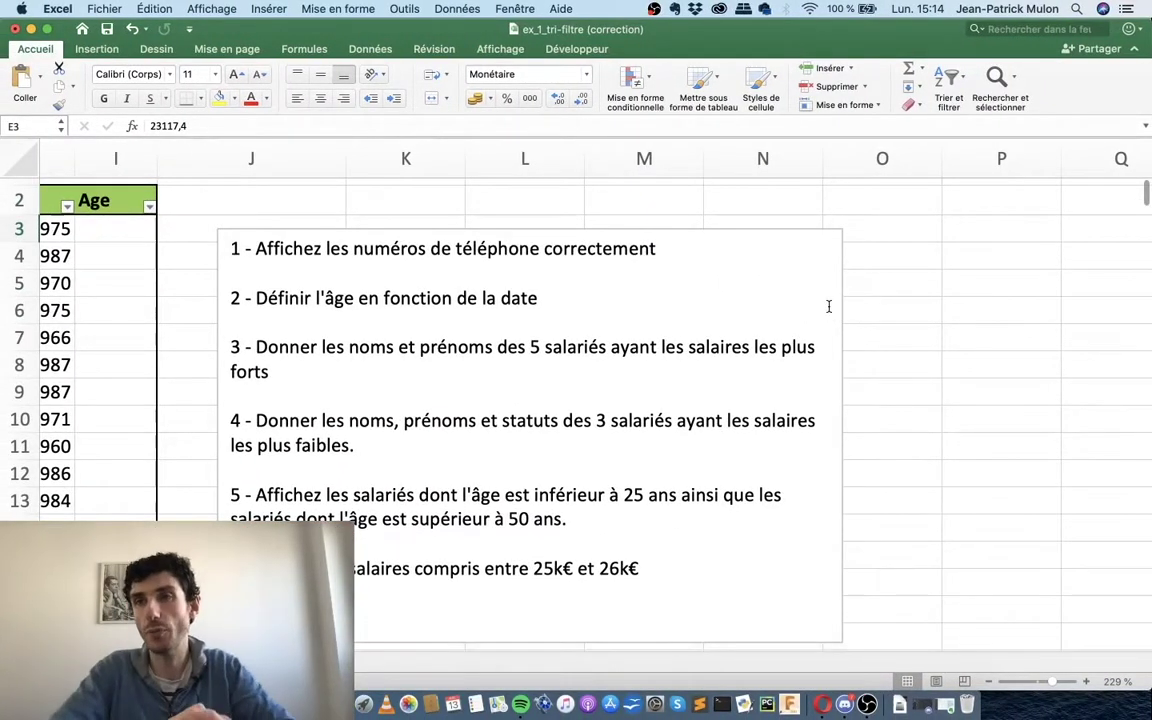
scroll(828, 306, left, 3)
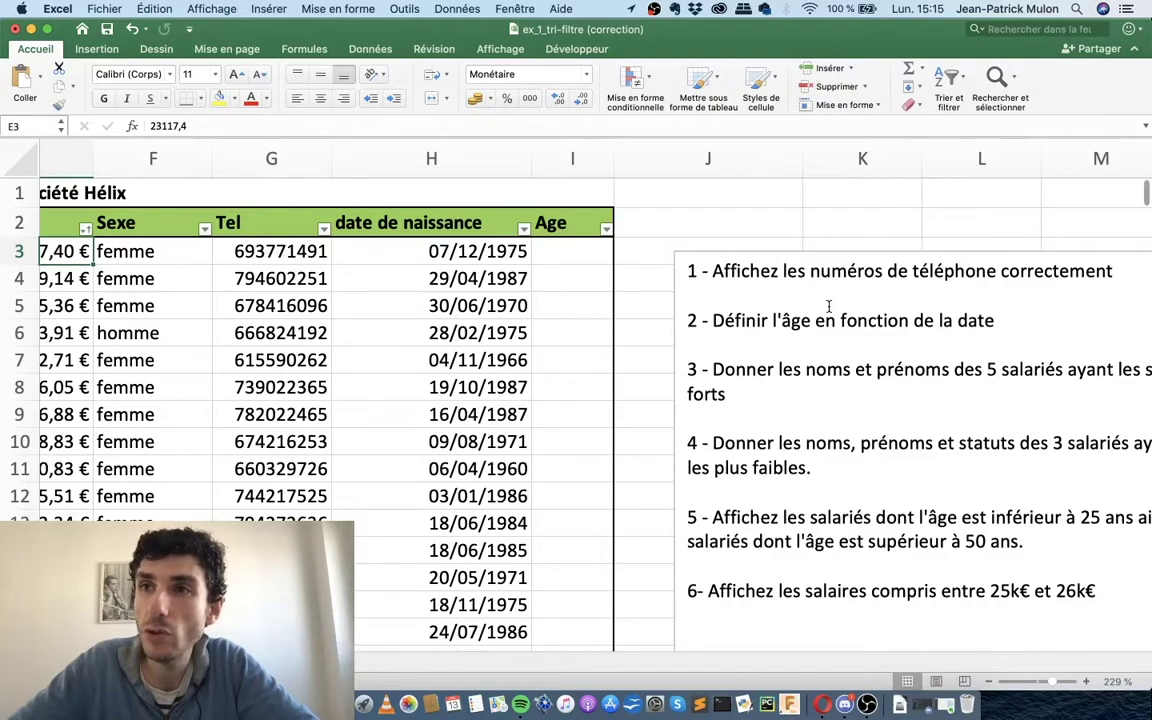
scroll(828, 306, down, 2)
scroll(828, 306, right, 1)
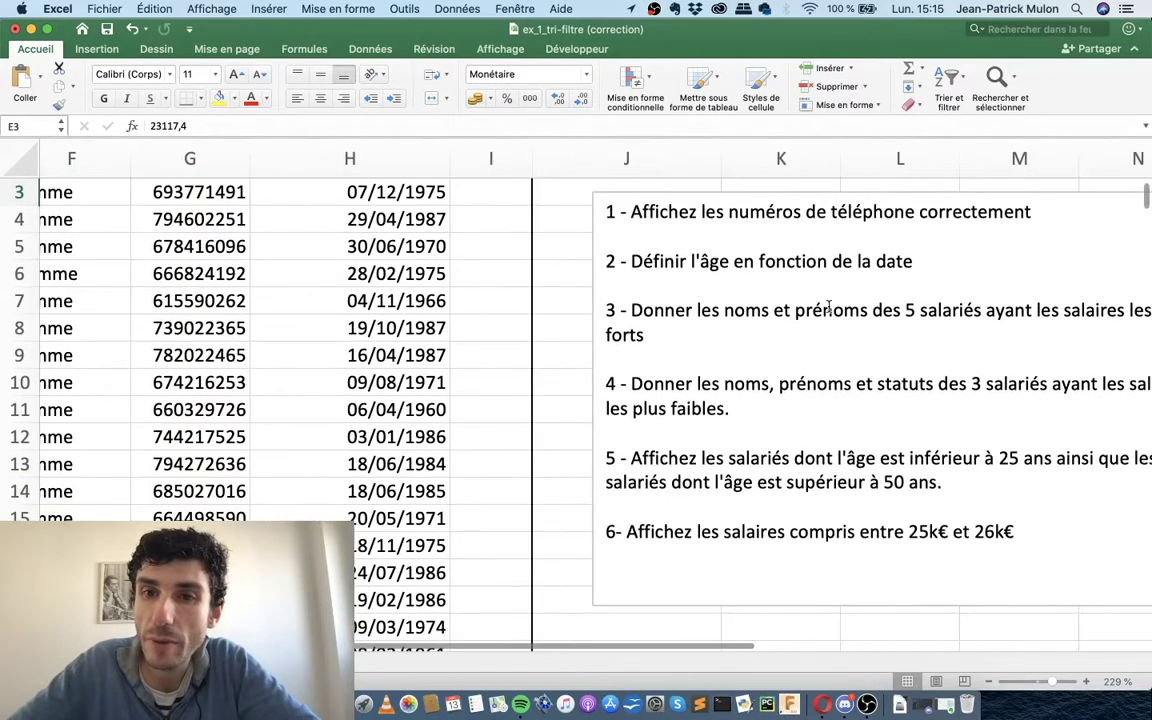
drag(913, 261, 600, 258)
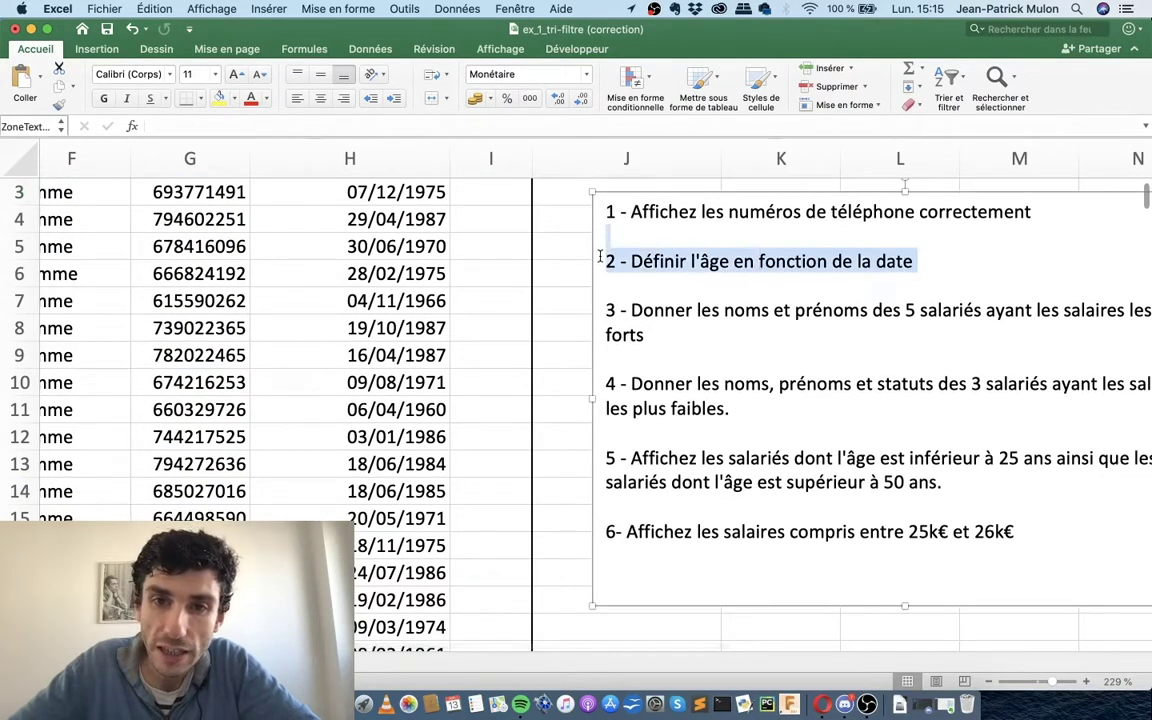
click(218, 98)
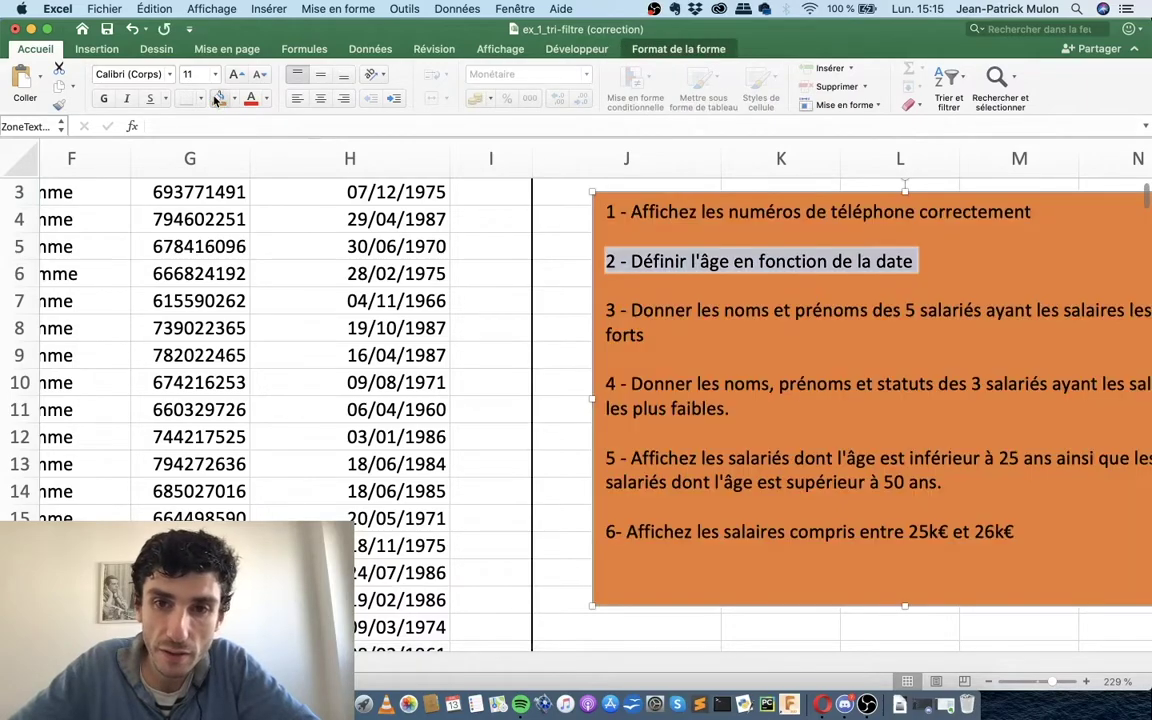
click(228, 98)
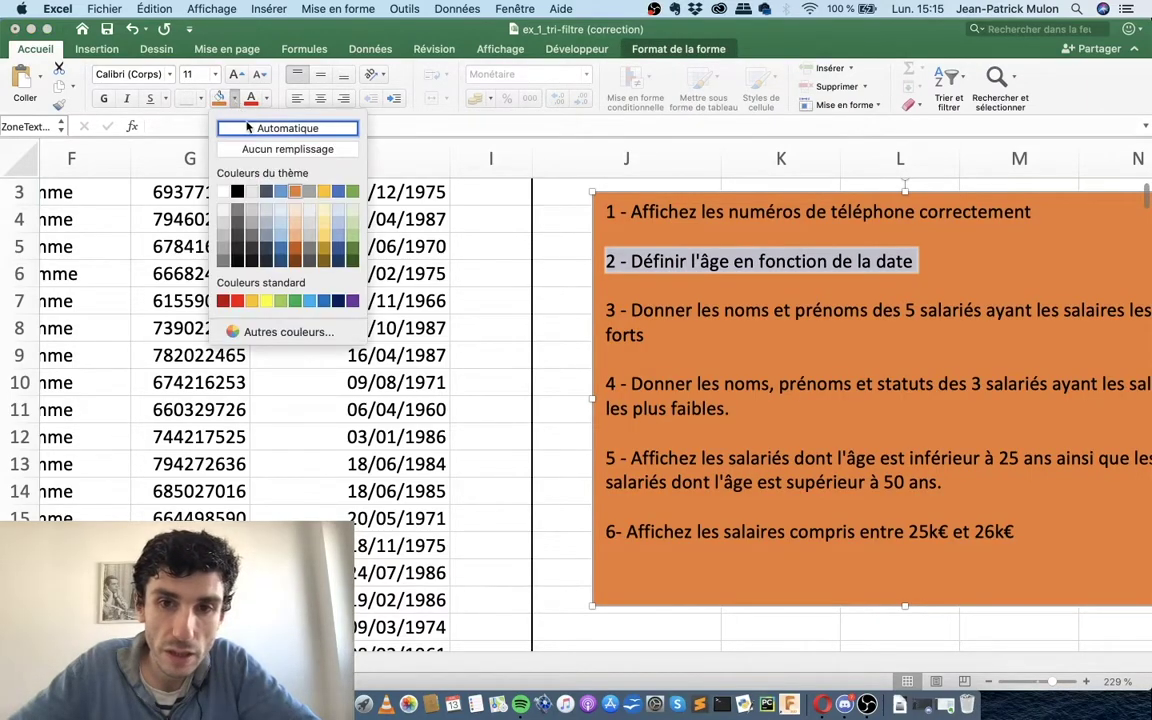
click(247, 124)
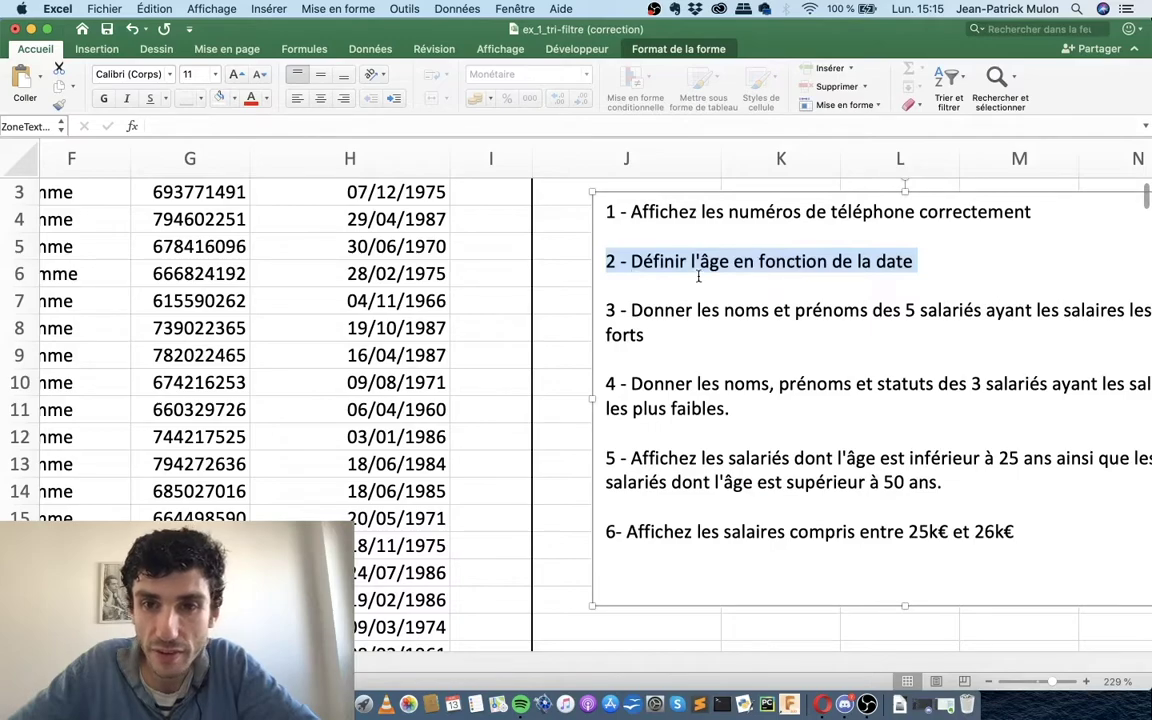
right_click(727, 310)
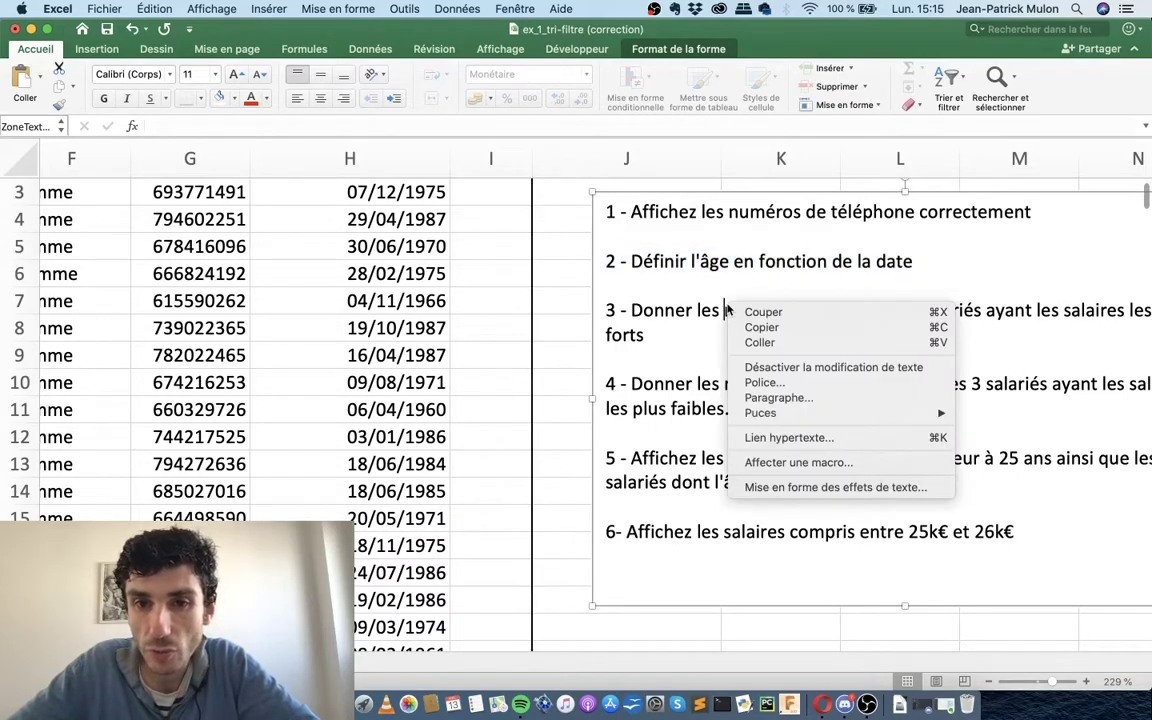
key(Escape)
scroll(727, 310, right, 3)
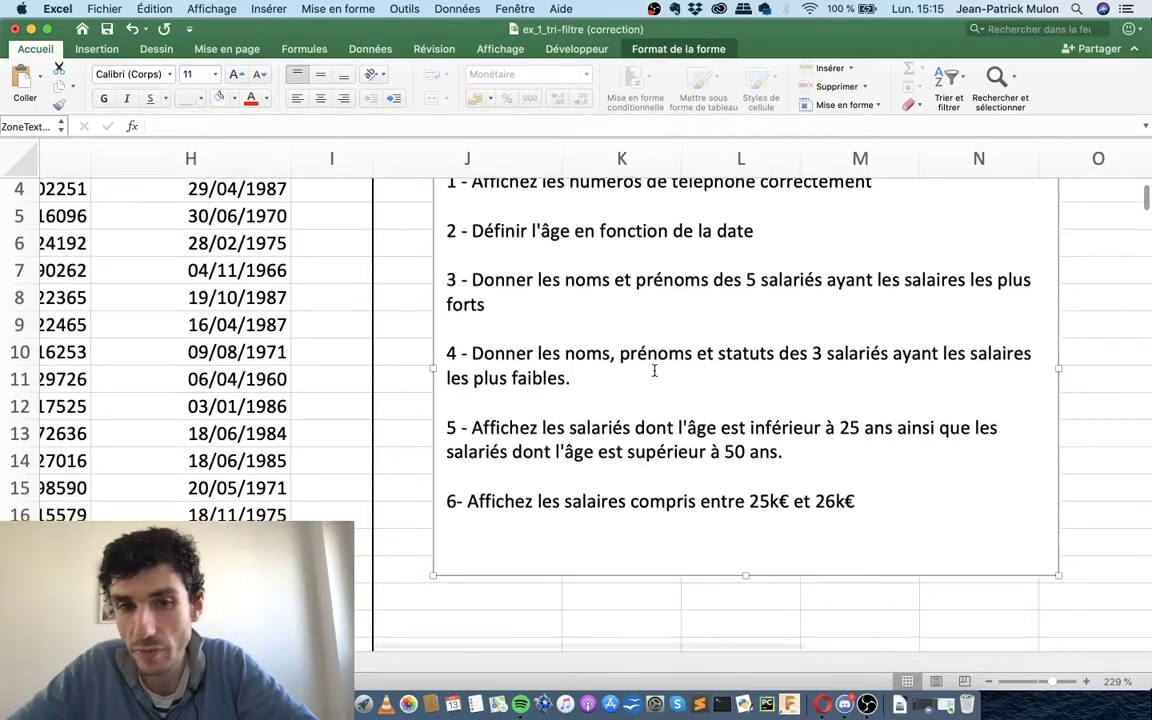
scroll(655, 371, down, 2)
scroll(655, 370, down, 1)
scroll(626, 408, down, 1)
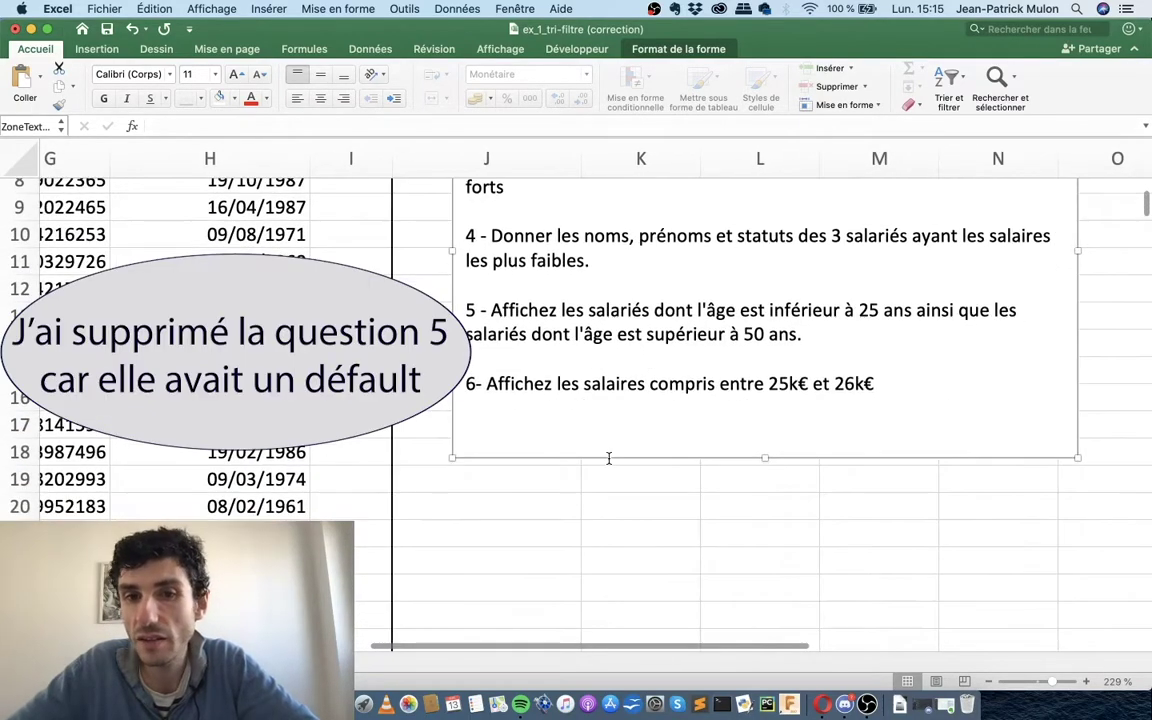
scroll(610, 450, up, 1)
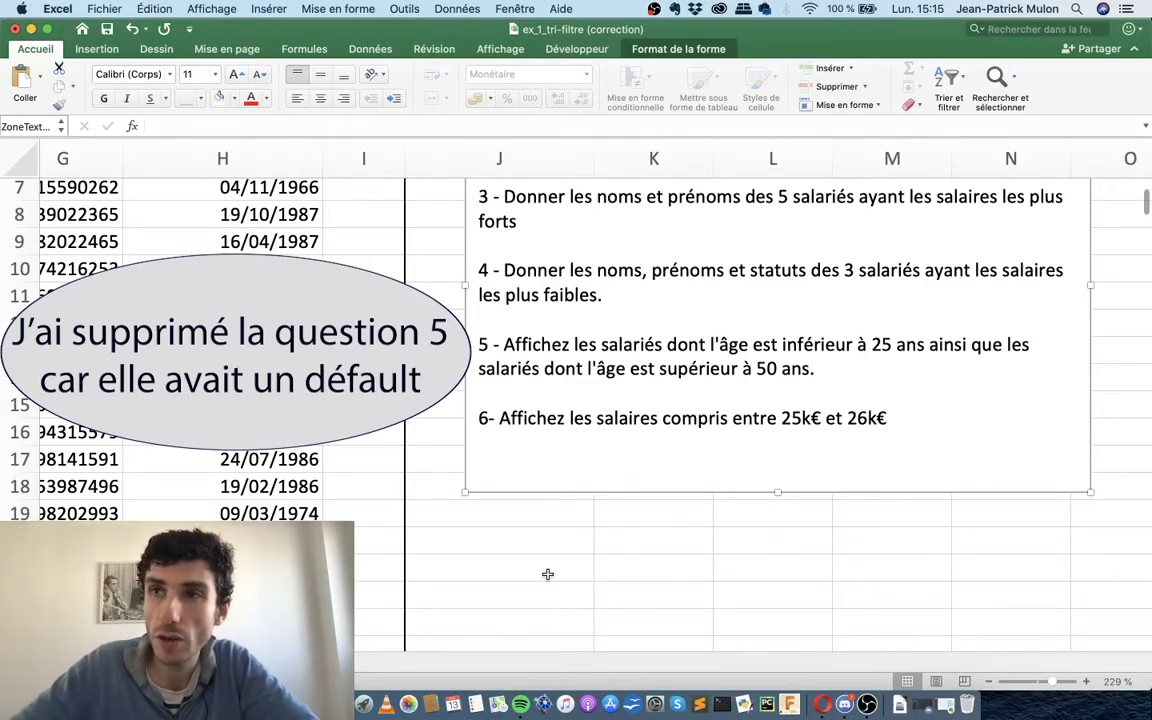
scroll(547, 574, down, 2)
scroll(547, 574, up, 7)
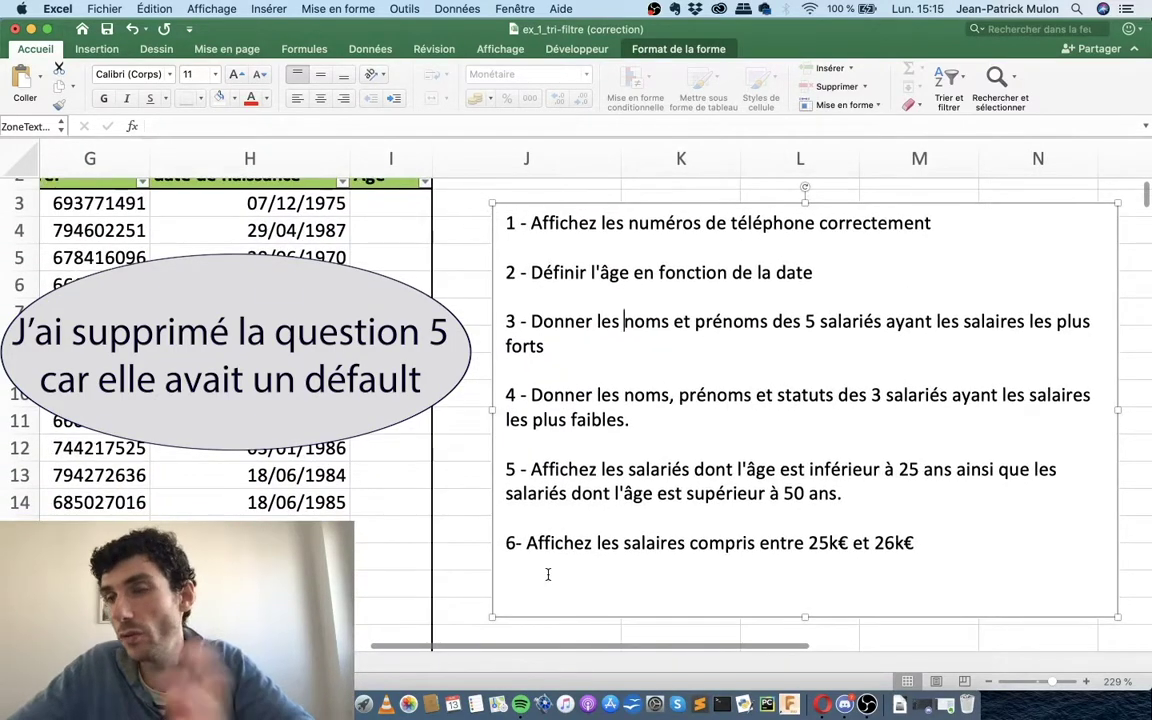